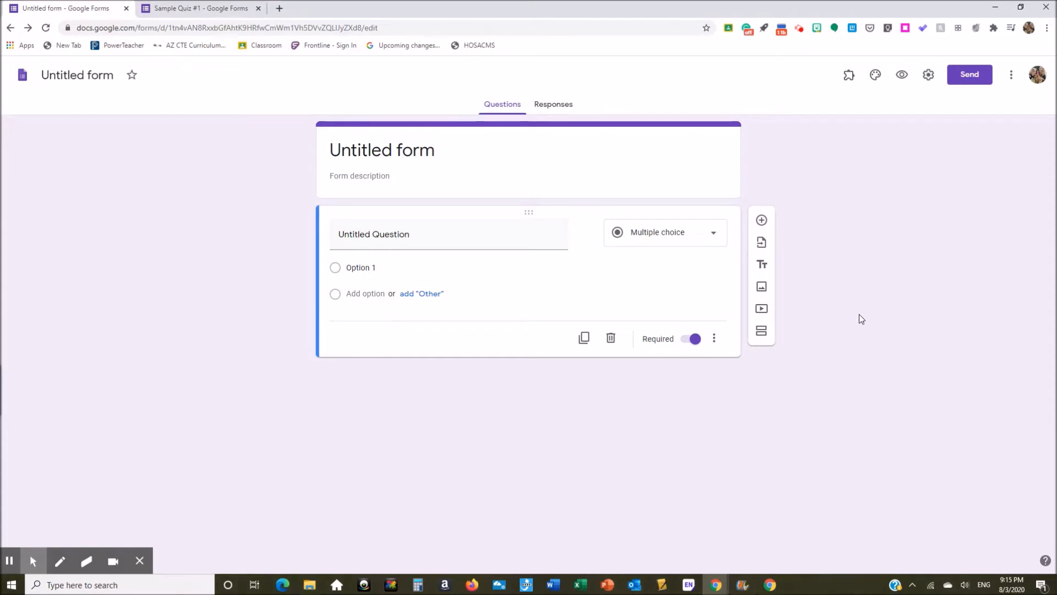
# Step: Turn on 'Limit to 1 response' in Settings, then view the Presentation and Quizzes settings
pyautogui.click(929, 83)
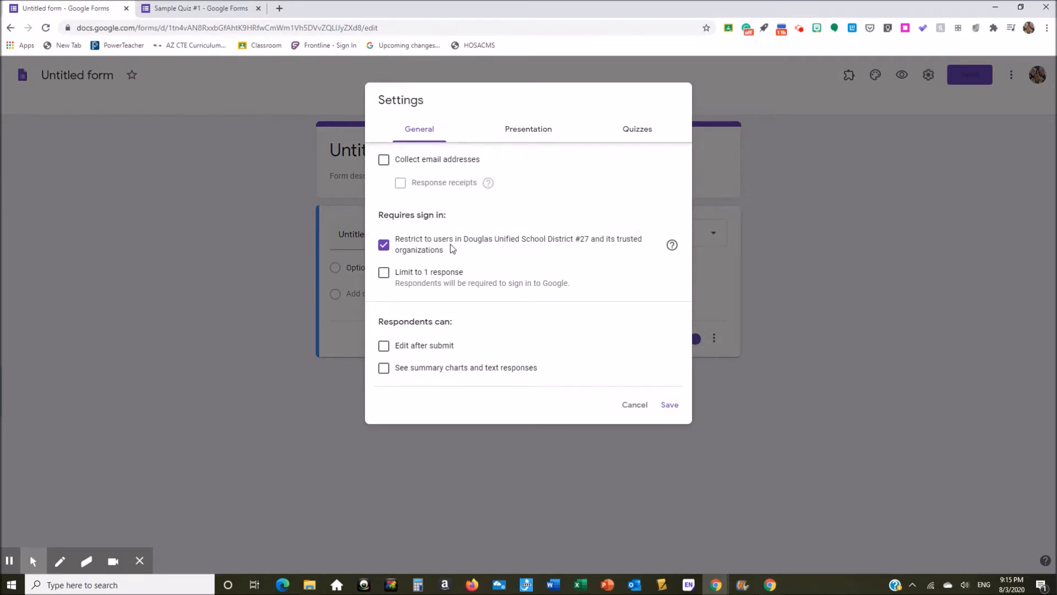
pyautogui.click(385, 277)
pyautogui.click(526, 135)
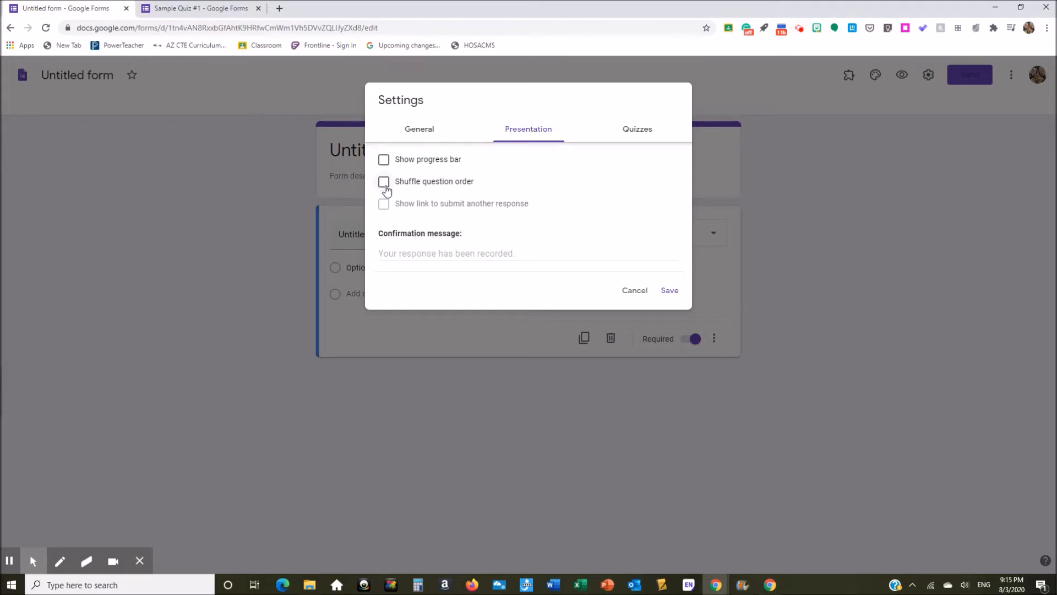
pyautogui.click(637, 132)
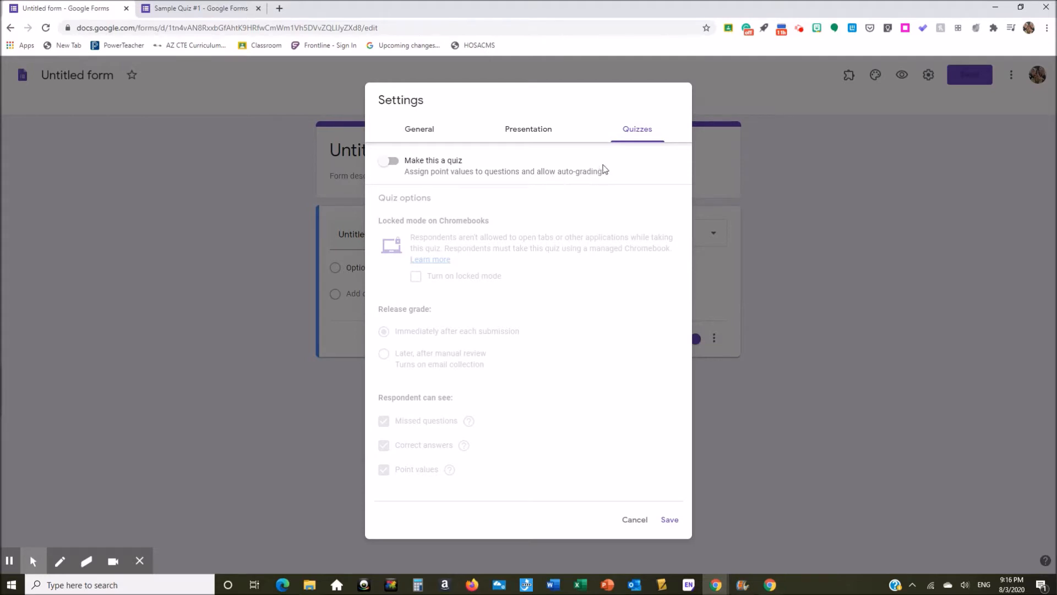
# Step: Make the form a quiz that releases grades immediately, locked mode off and correct answers hidden, then save
pyautogui.click(387, 163)
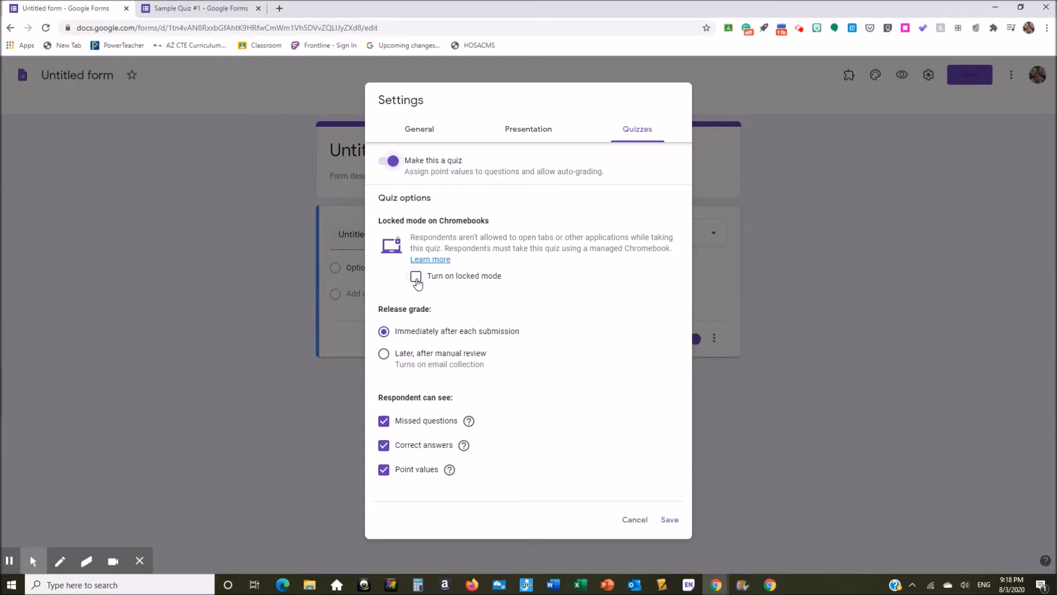
pyautogui.click(416, 279)
pyautogui.click(416, 278)
pyautogui.click(384, 353)
pyautogui.click(384, 332)
pyautogui.click(384, 445)
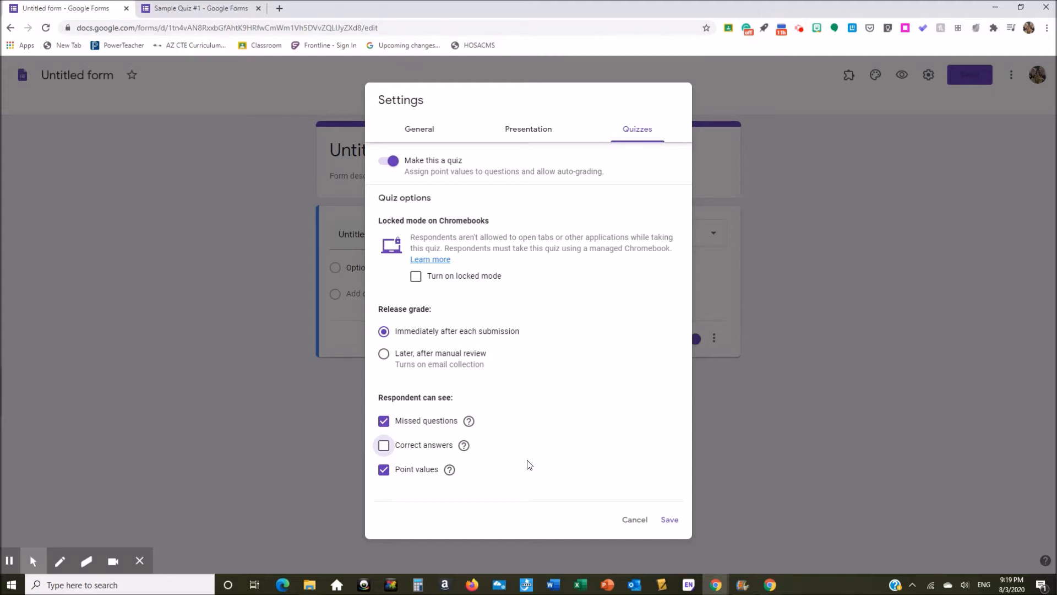
pyautogui.click(669, 521)
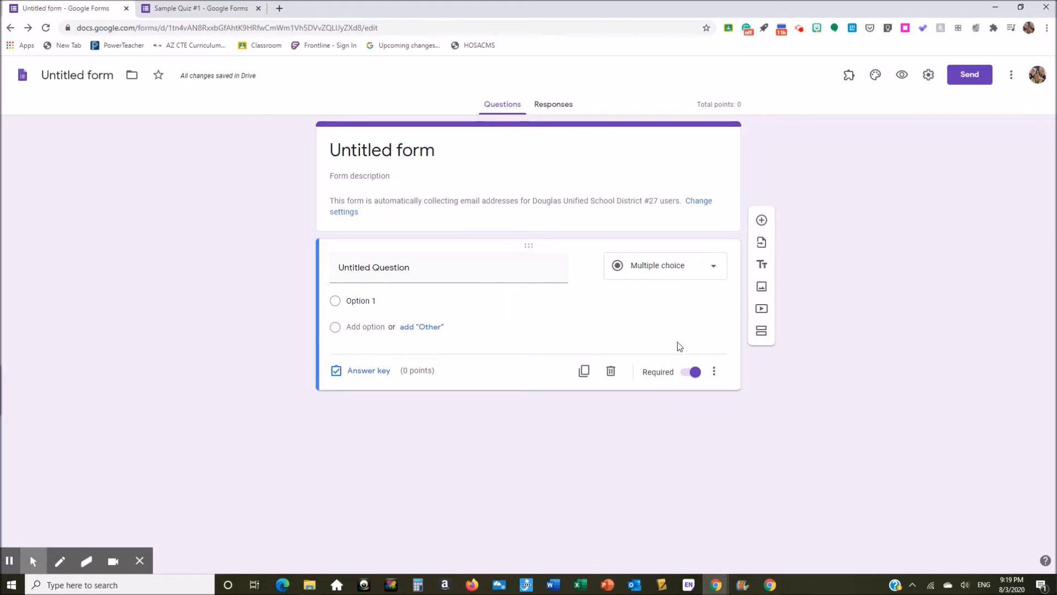
# Step: In theme options, try a teal theme colour, then switch back to purple
pyautogui.click(876, 78)
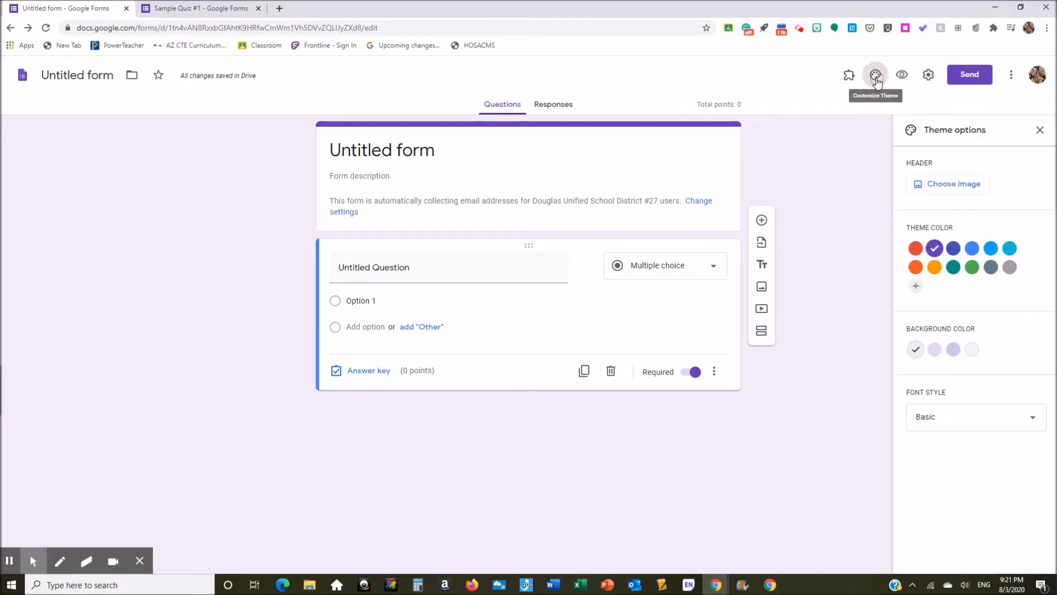
pyautogui.click(953, 267)
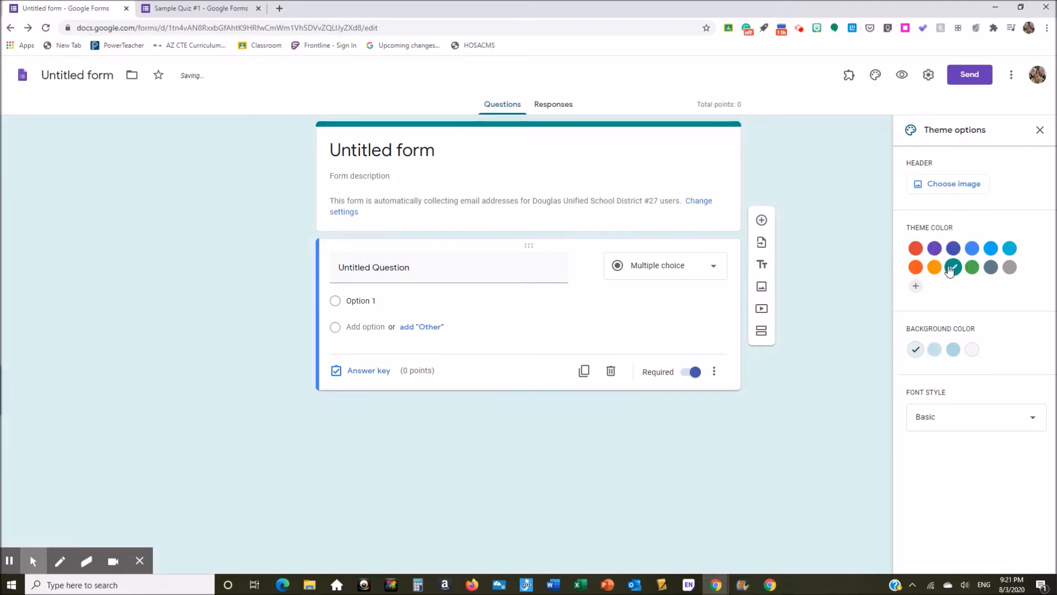
pyautogui.click(933, 250)
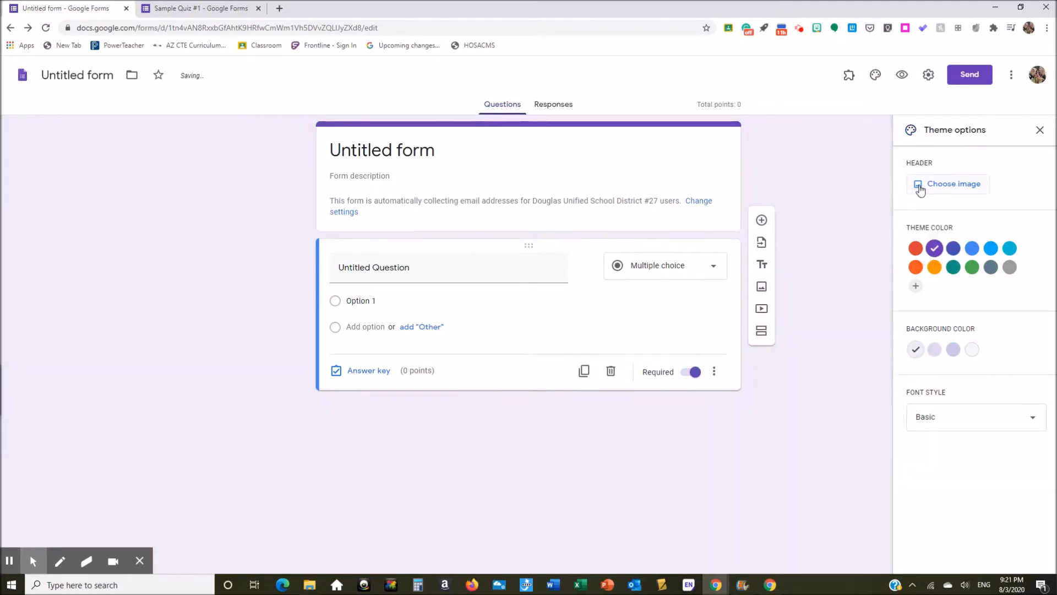
# Step: Insert the Quiz Quest banner from Photos as the header image and pick purple
pyautogui.click(920, 187)
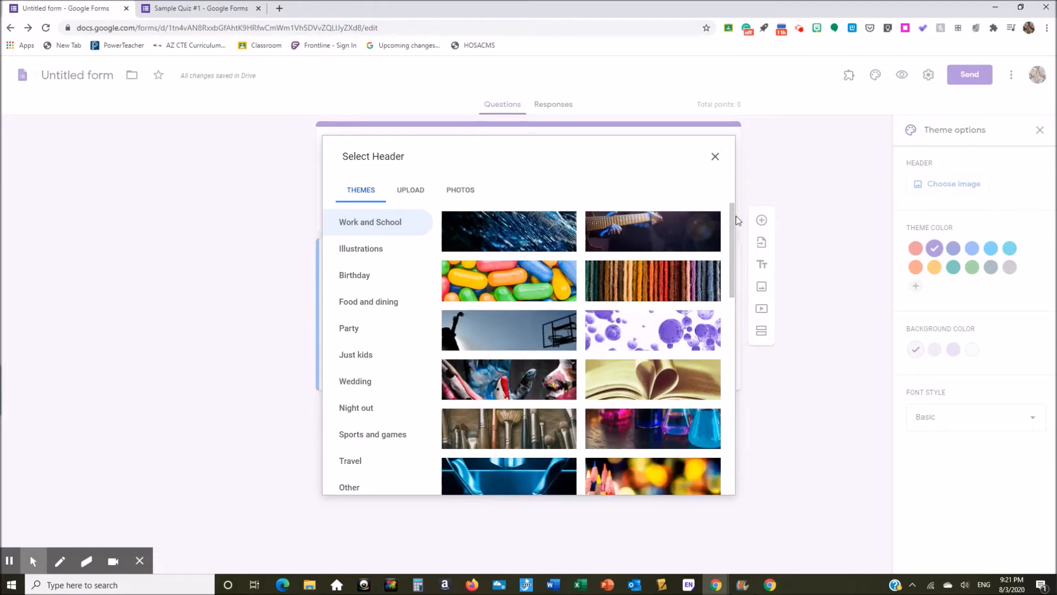
pyautogui.moveTo(736, 221)
pyautogui.mouseDown()
pyautogui.moveTo(740, 357)
pyautogui.moveTo(728, 217)
pyautogui.mouseUp()
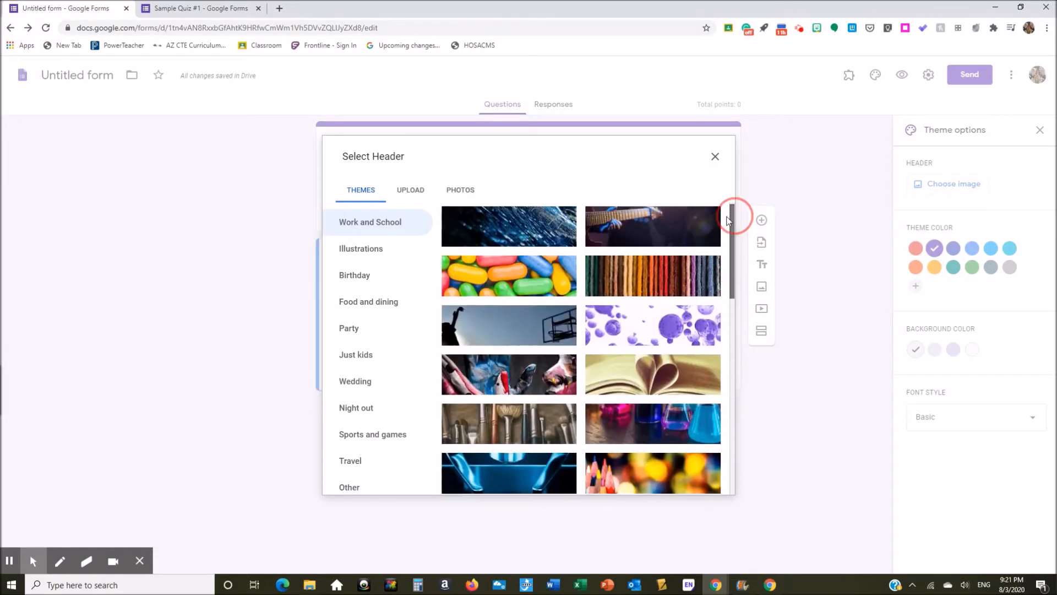
pyautogui.click(448, 193)
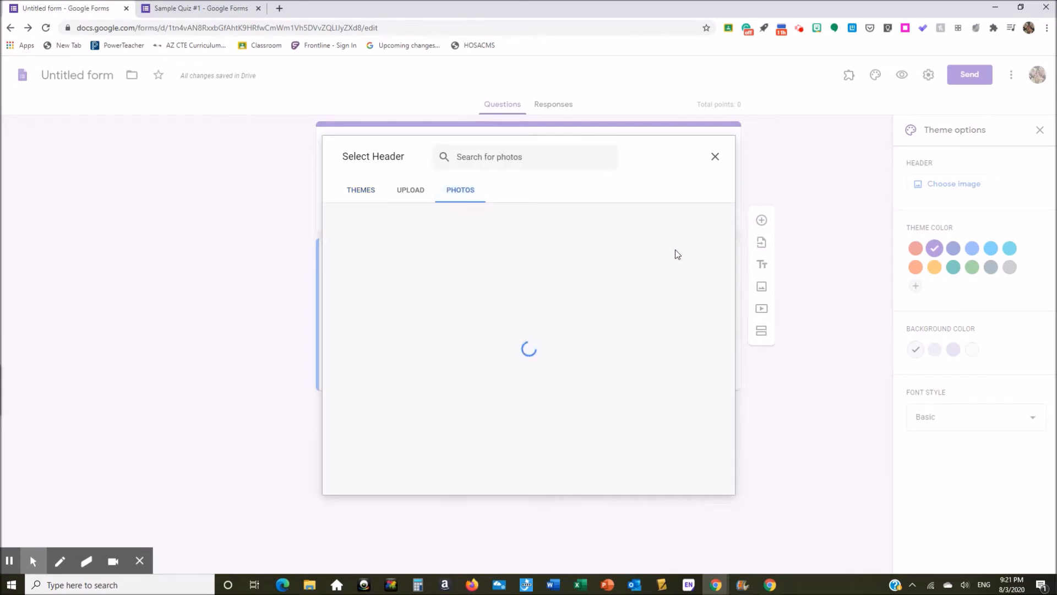
pyautogui.moveTo(734, 240); pyautogui.dragTo(743, 391)
pyautogui.click(627, 247)
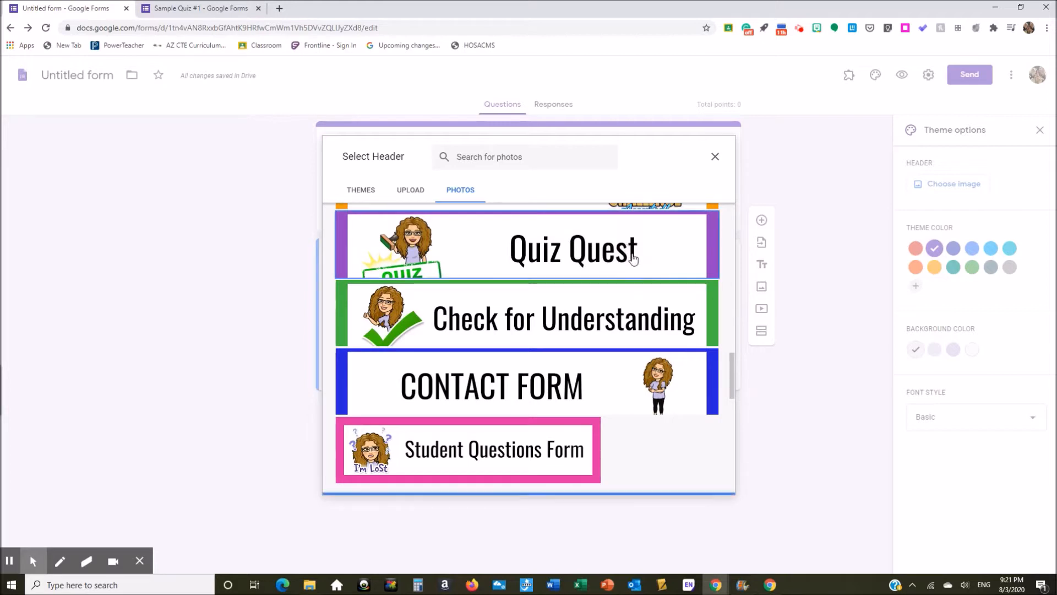
pyautogui.click(706, 481)
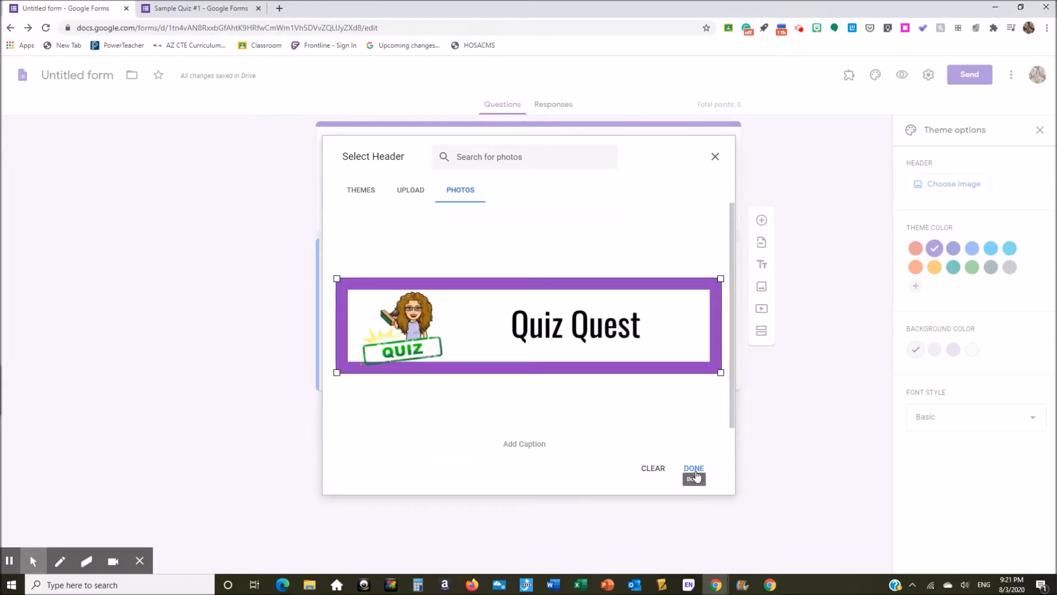
pyautogui.click(695, 469)
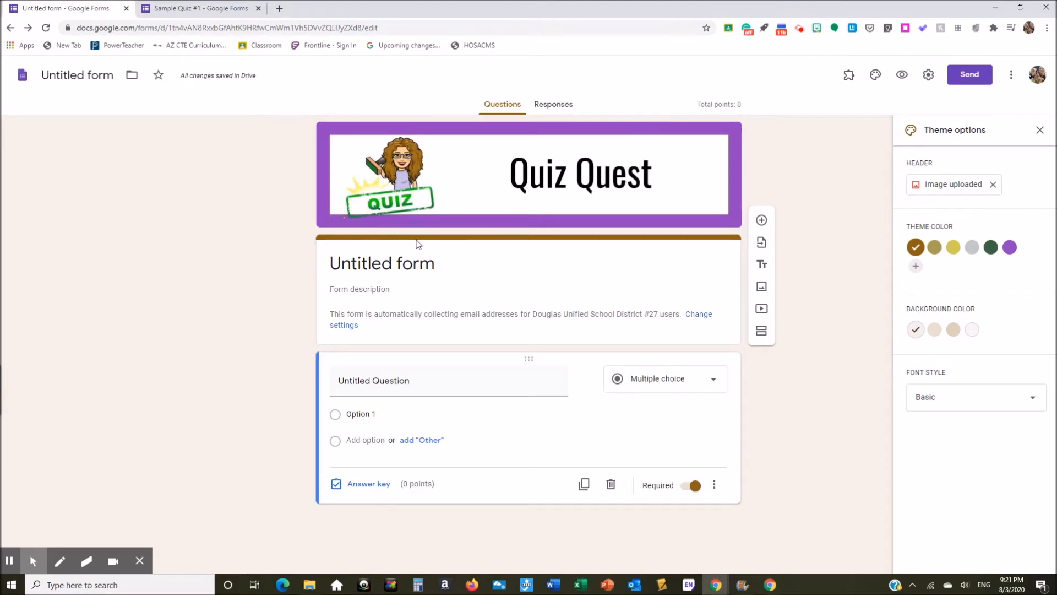
pyautogui.click(1010, 251)
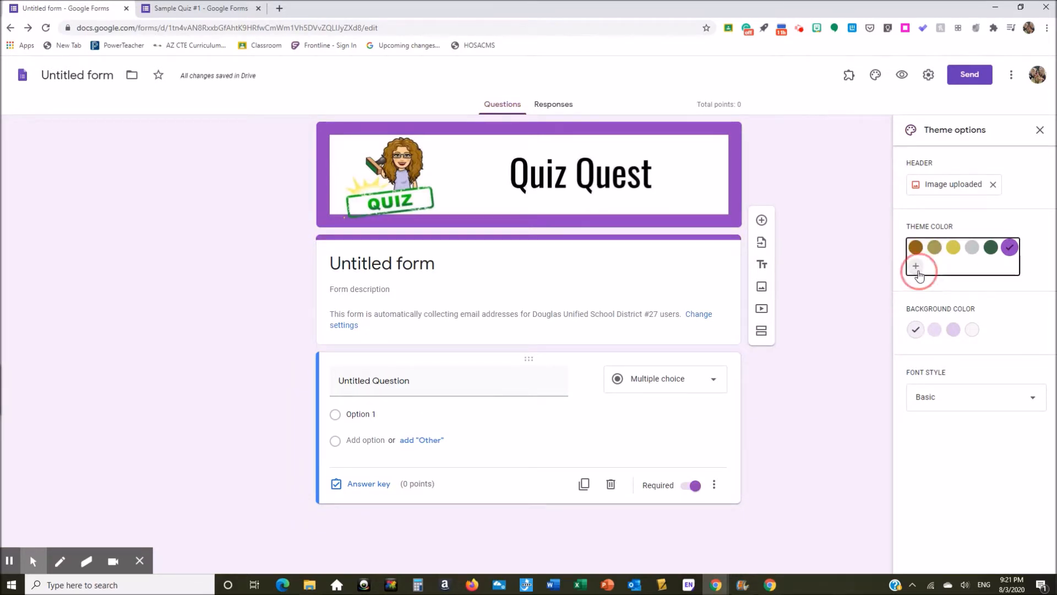
# Step: Dismiss the custom colour picker so purple stays, then close the theme options
pyautogui.click(915, 266)
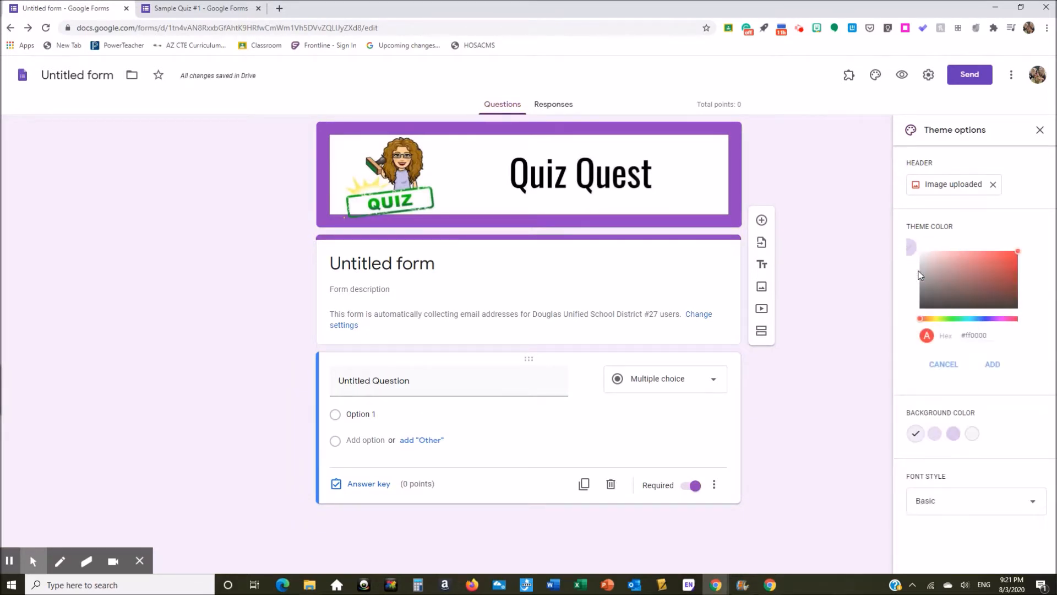
pyautogui.click(944, 363)
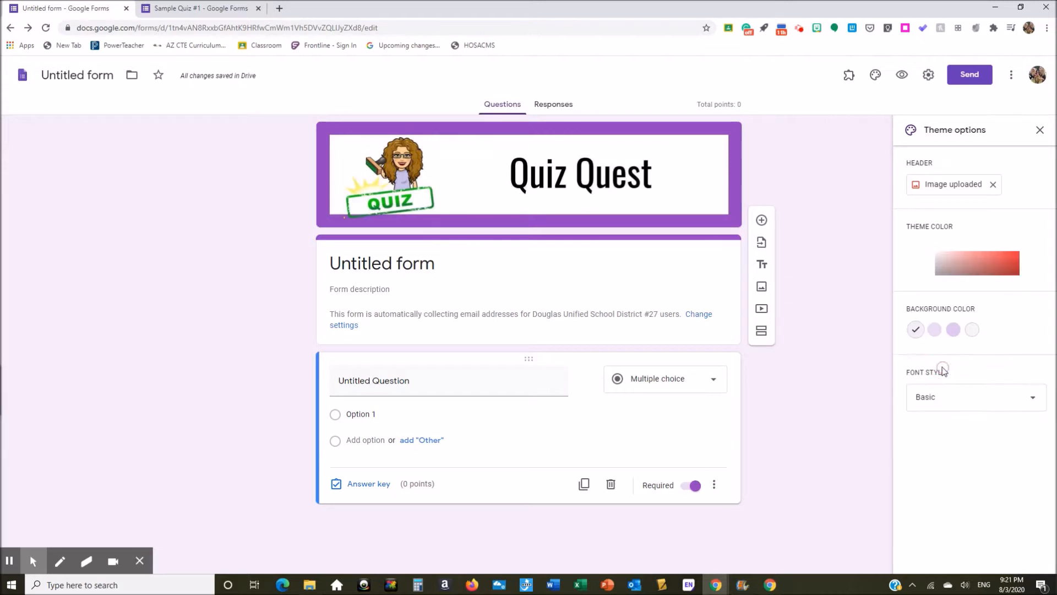
pyautogui.click(1040, 130)
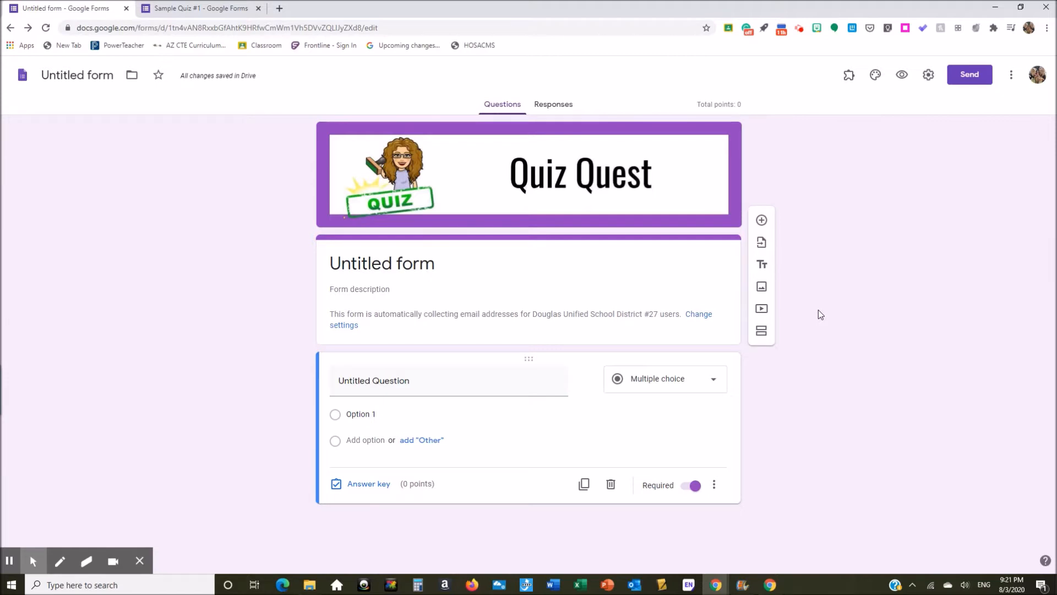
pyautogui.click(848, 82)
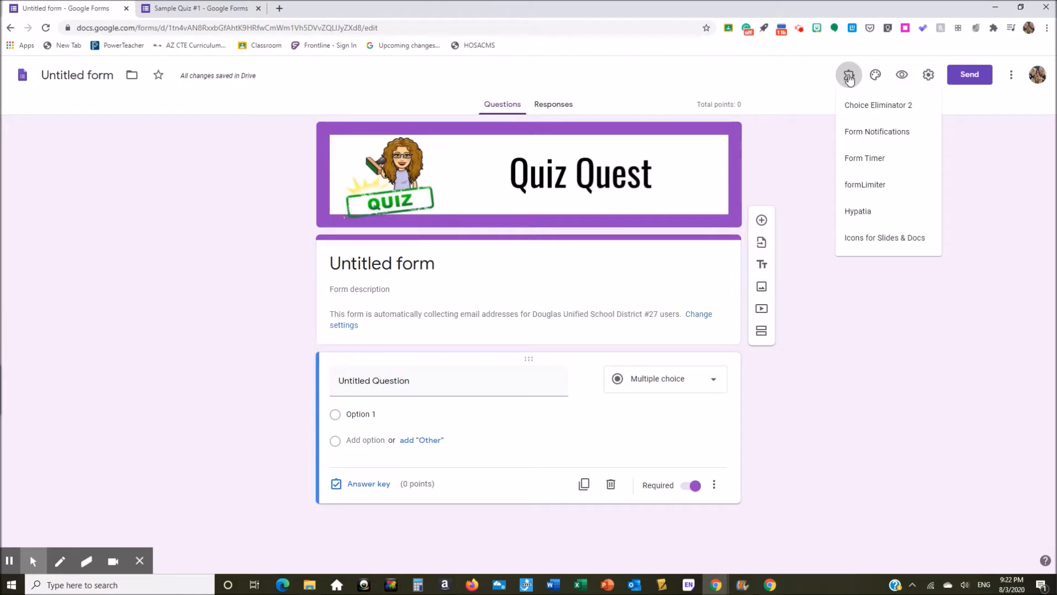
pyautogui.click(1011, 82)
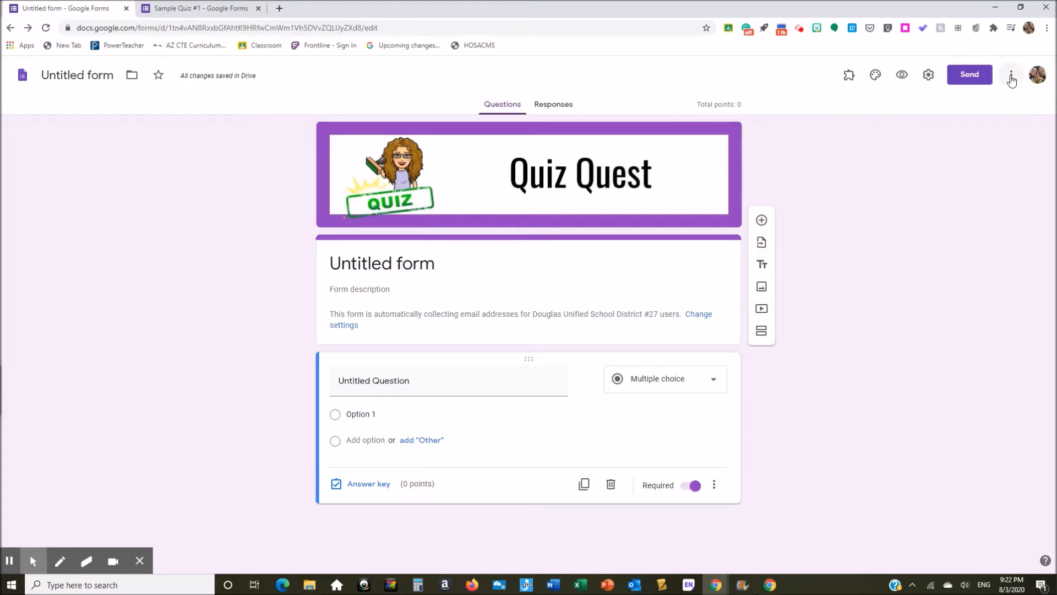
pyautogui.click(1011, 80)
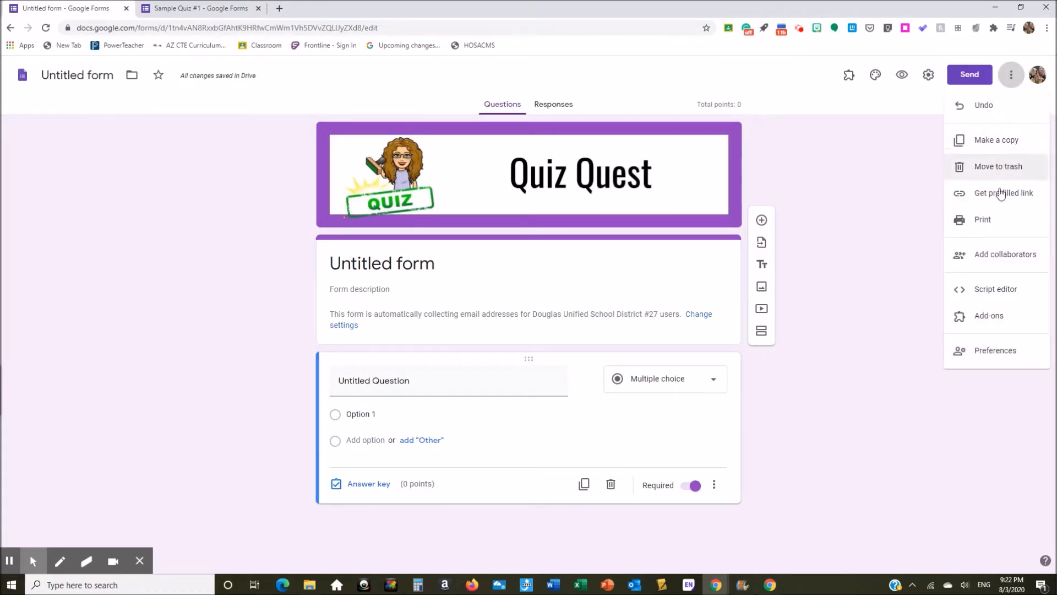
pyautogui.click(1002, 319)
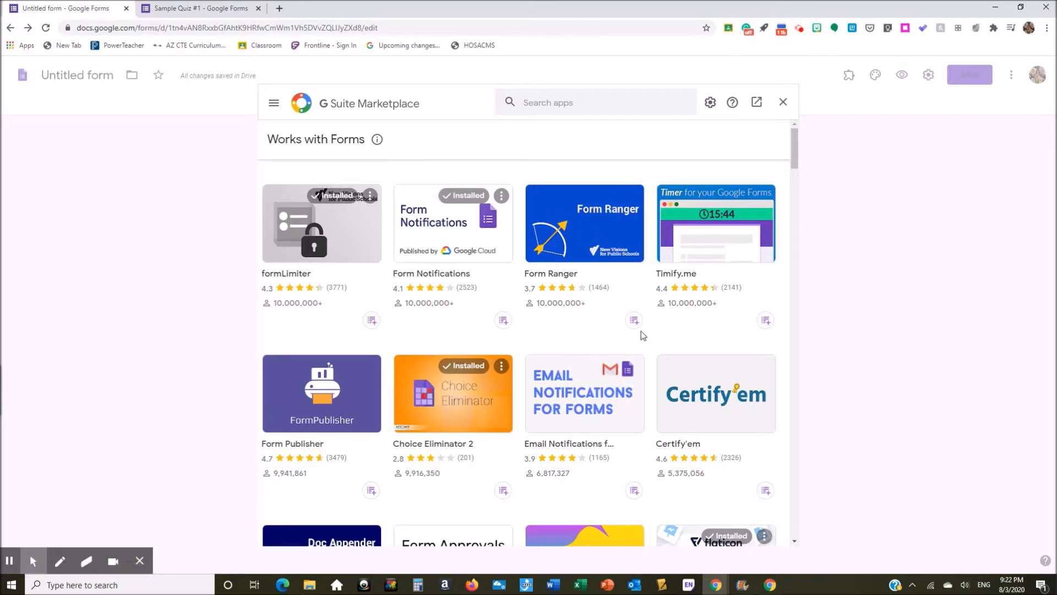
pyautogui.moveTo(795, 164)
pyautogui.mouseDown()
pyautogui.moveTo(785, 223)
pyautogui.moveTo(796, 146)
pyautogui.mouseUp()
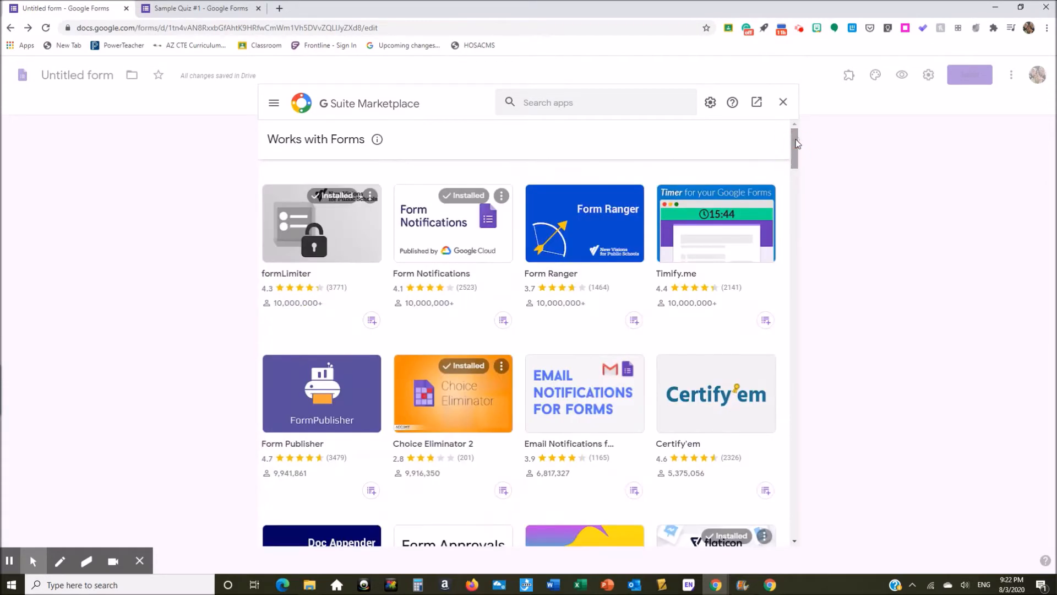
pyautogui.click(783, 104)
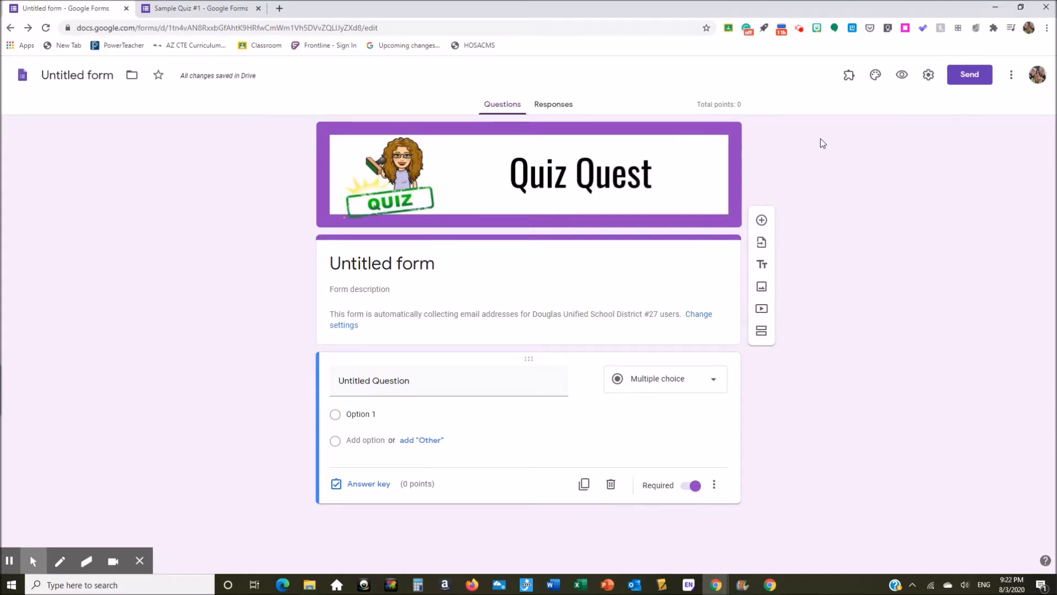
pyautogui.click(848, 77)
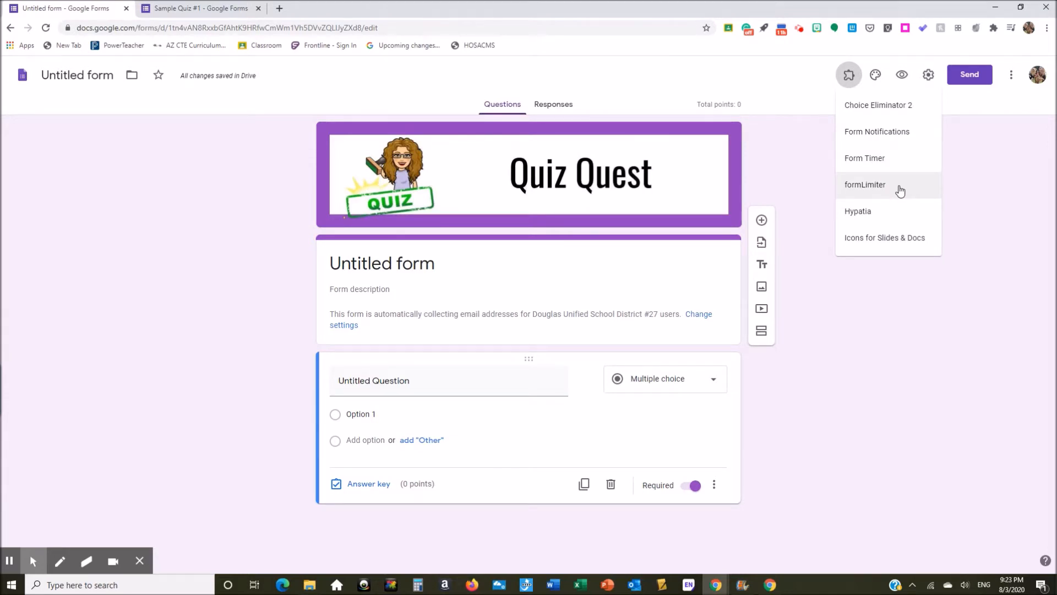
pyautogui.click(851, 79)
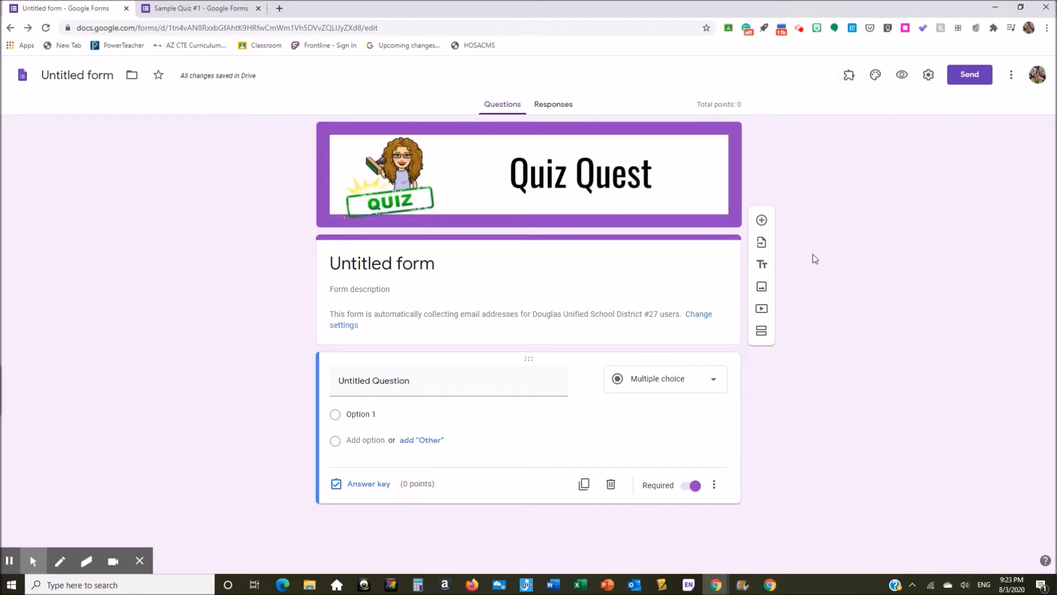
# Step: Title the form 'Example' and expand the first question card
pyautogui.click(436, 266)
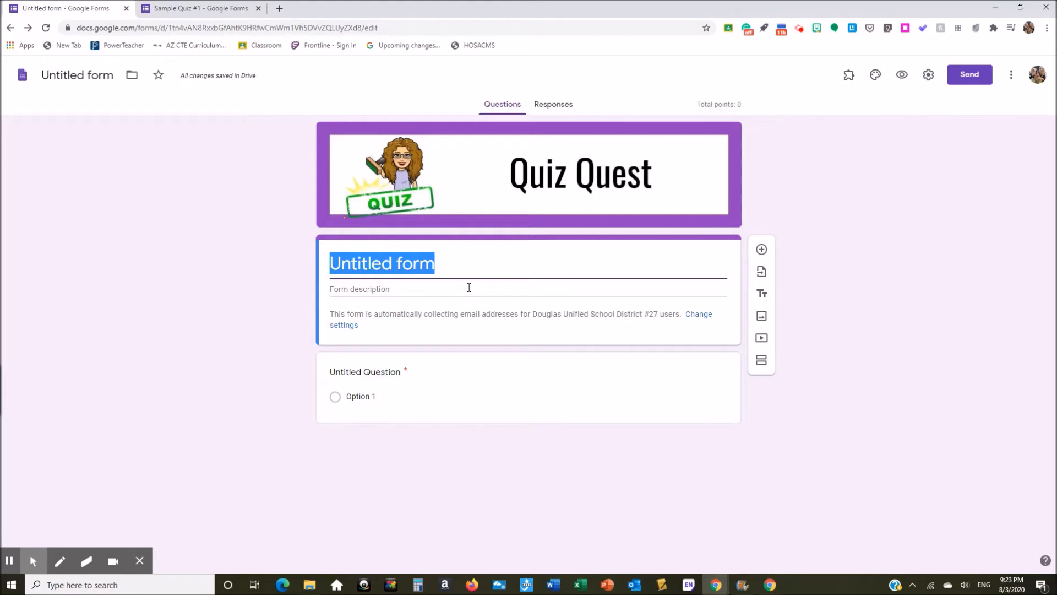
pyautogui.write('Example')
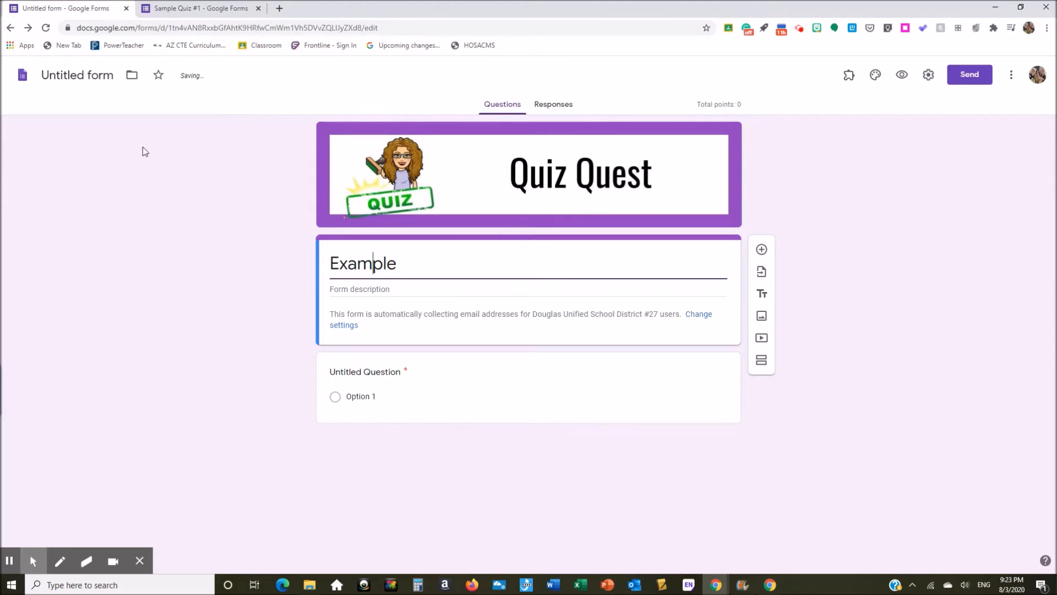
pyautogui.click(85, 78)
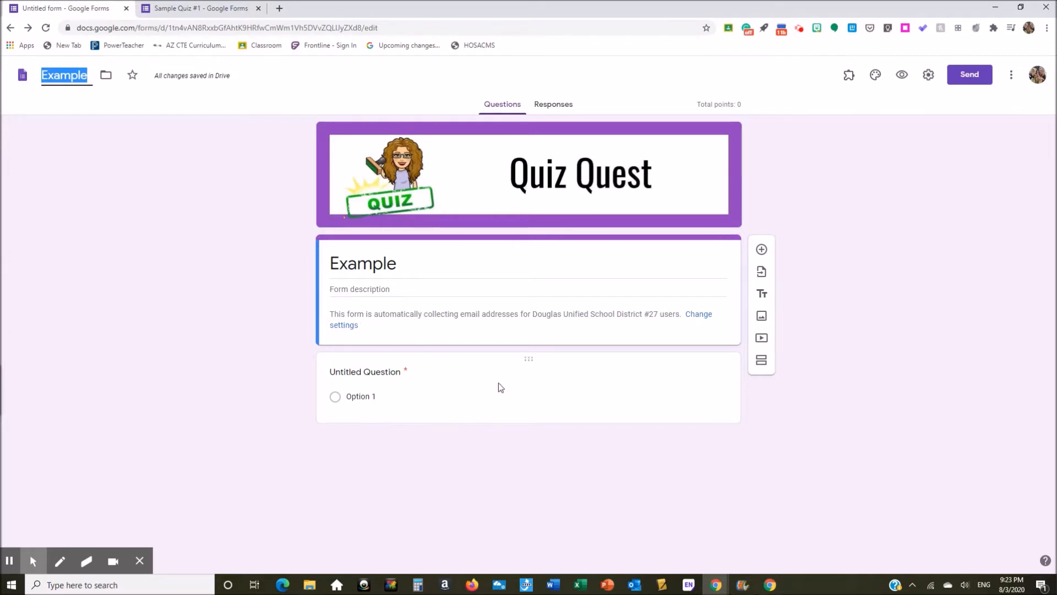
pyautogui.click(535, 380)
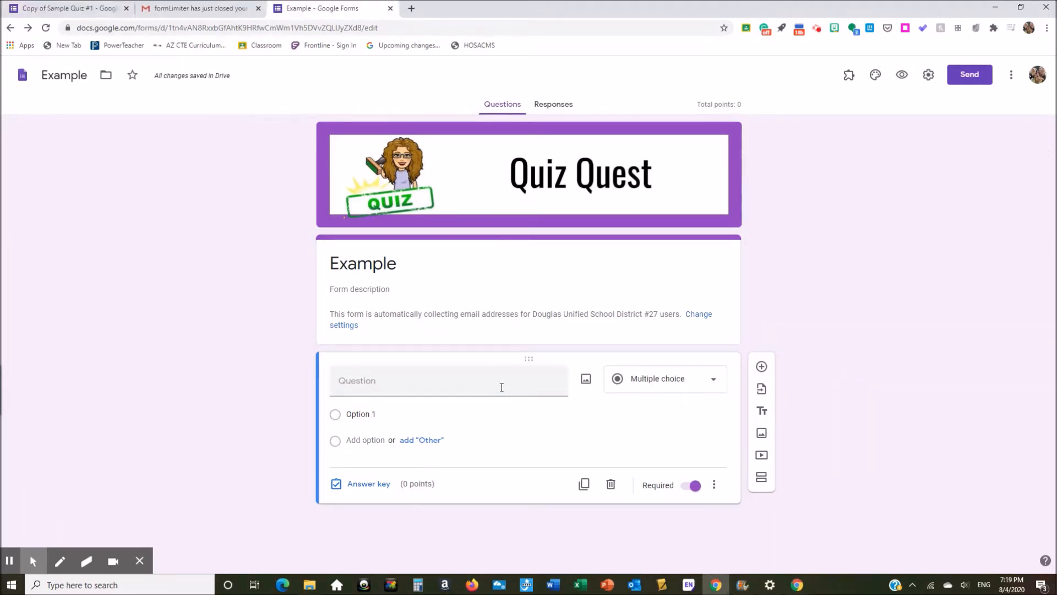
# Step: Add a new question, start typing 'Name' into it, then delete that question
pyautogui.click(762, 367)
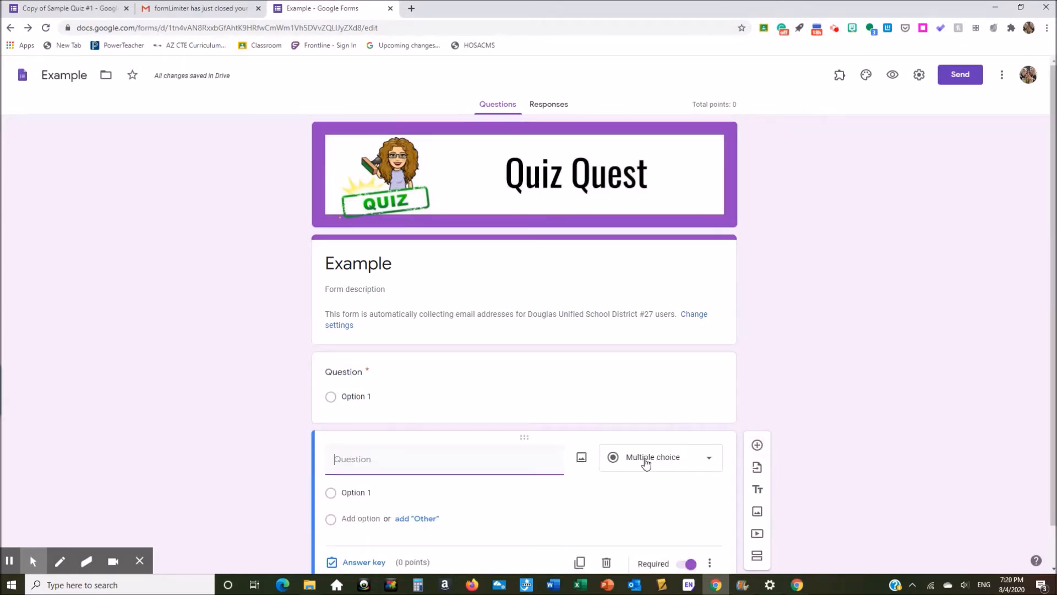
pyautogui.click(458, 369)
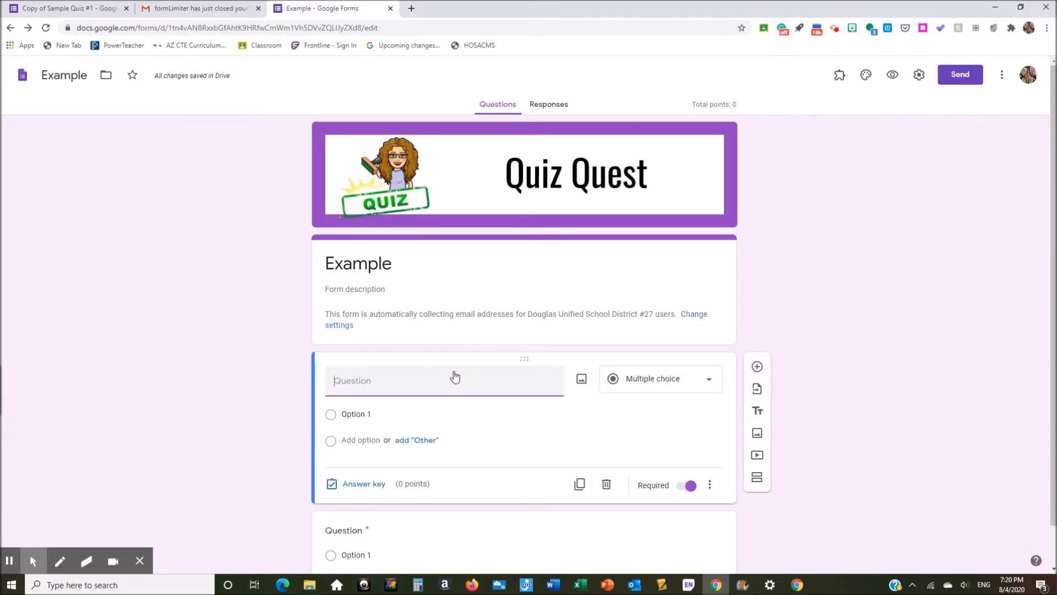
pyautogui.write('Name')
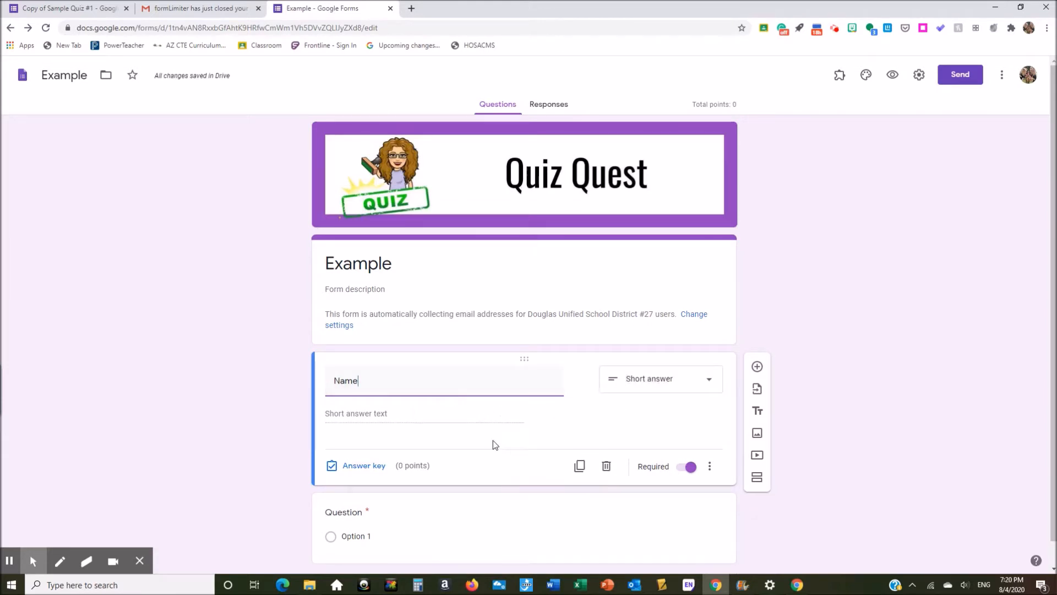
pyautogui.click(606, 466)
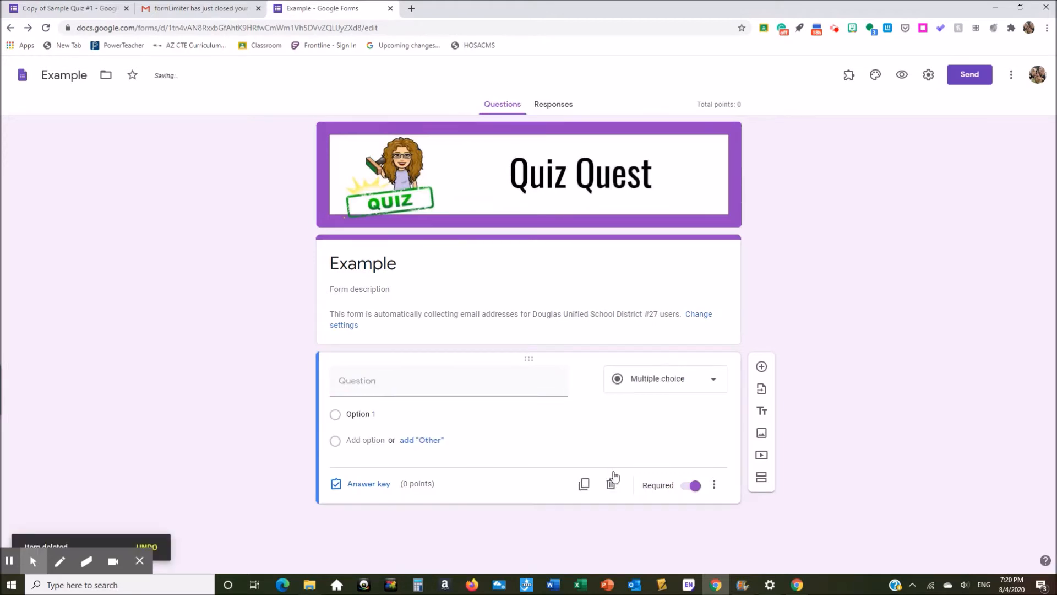
# Step: Title the first question 'Question' and give it answer options 1, 2 and 3
pyautogui.click(392, 384)
pyautogui.write('Question')
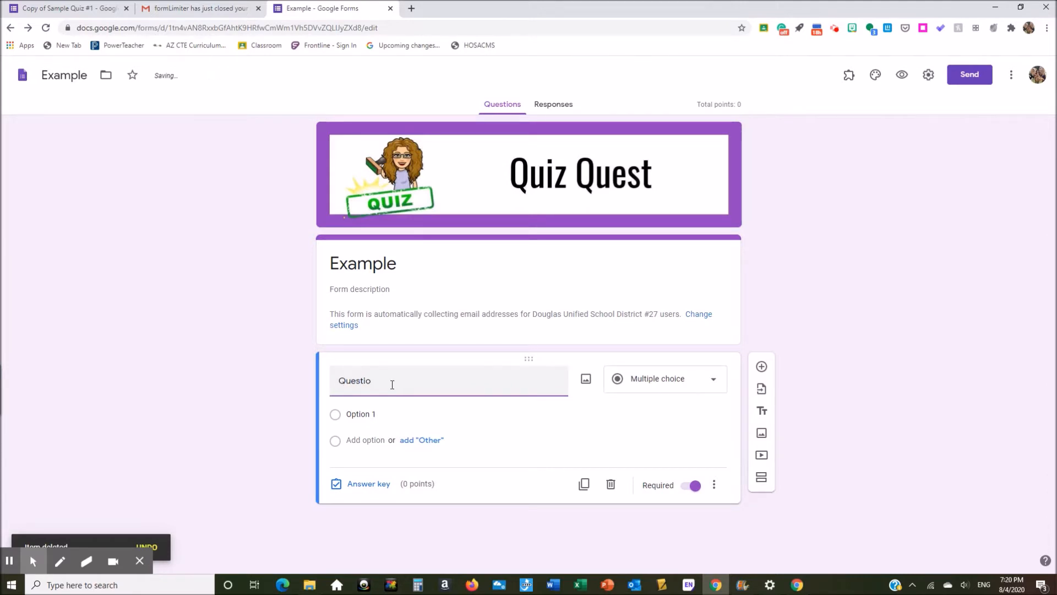
pyautogui.click(378, 414)
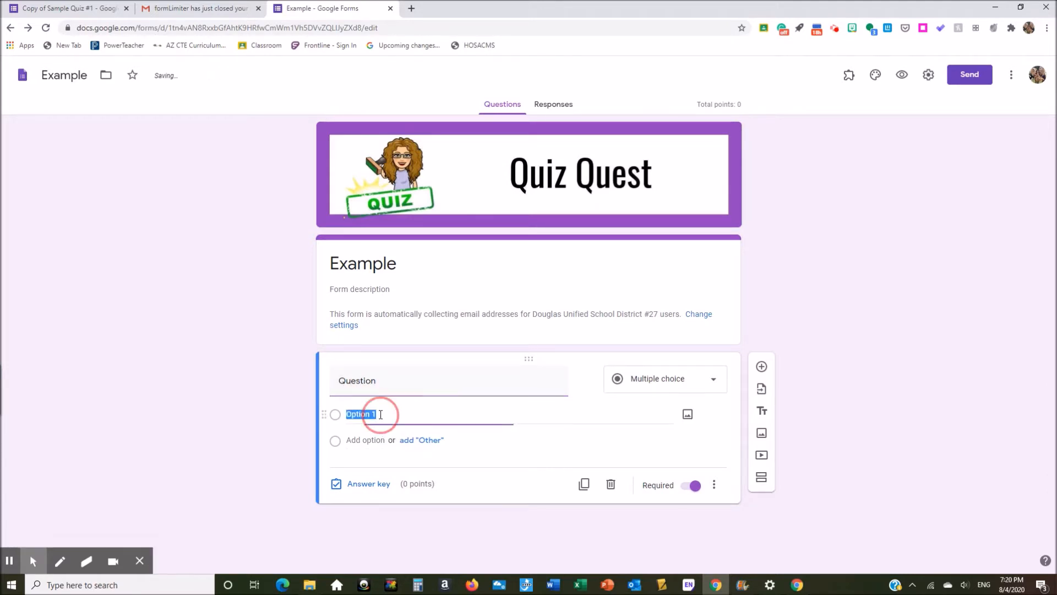
pyautogui.write('1')
pyautogui.click(369, 440)
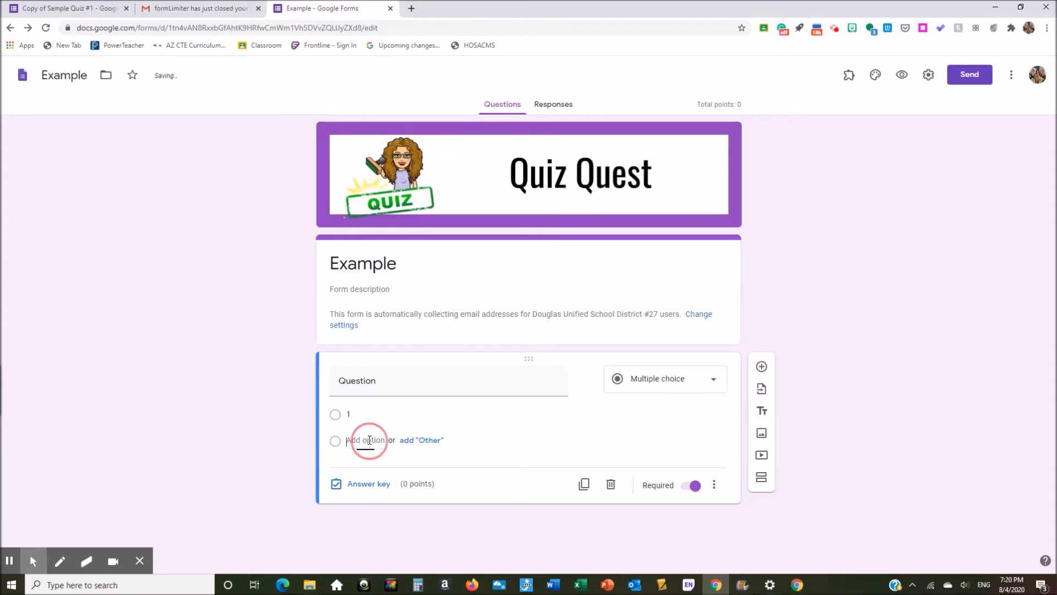
pyautogui.write('1')
pyautogui.write('2')
pyautogui.click(364, 466)
pyautogui.write('3')
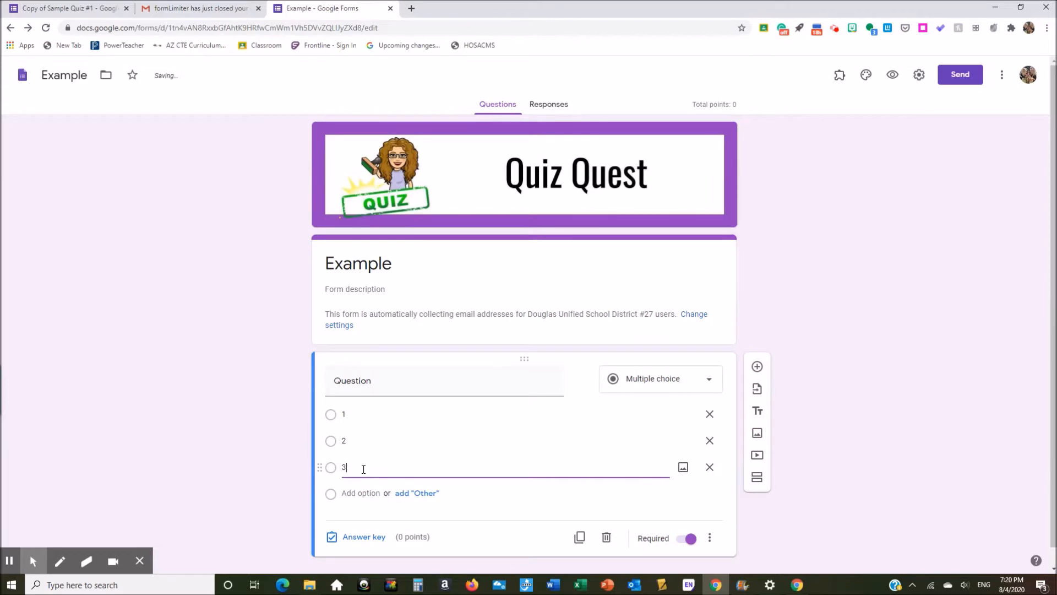
pyautogui.scroll(-1, 373, 449)
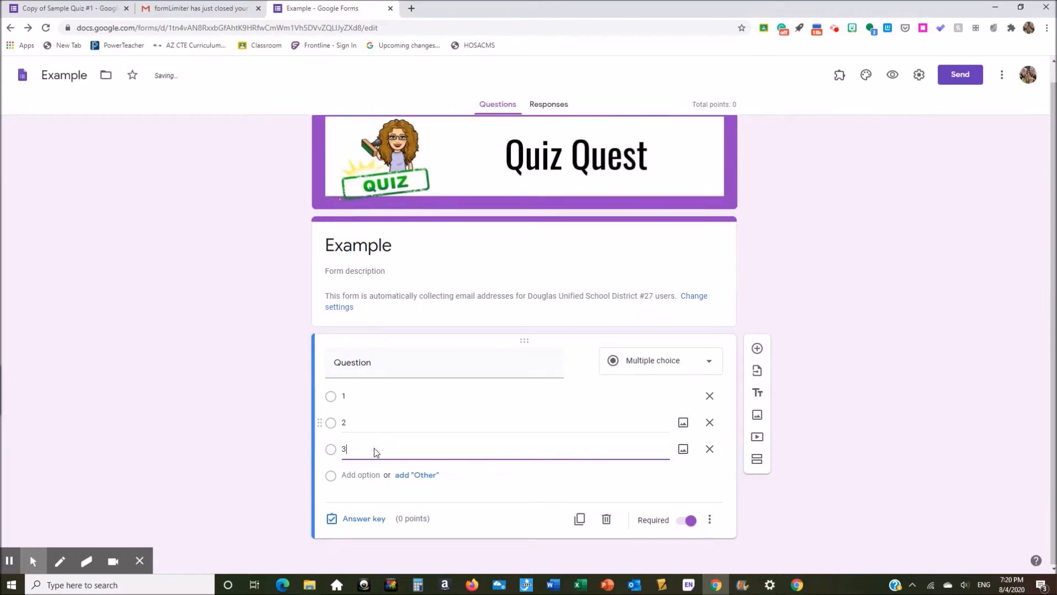
pyautogui.click(368, 519)
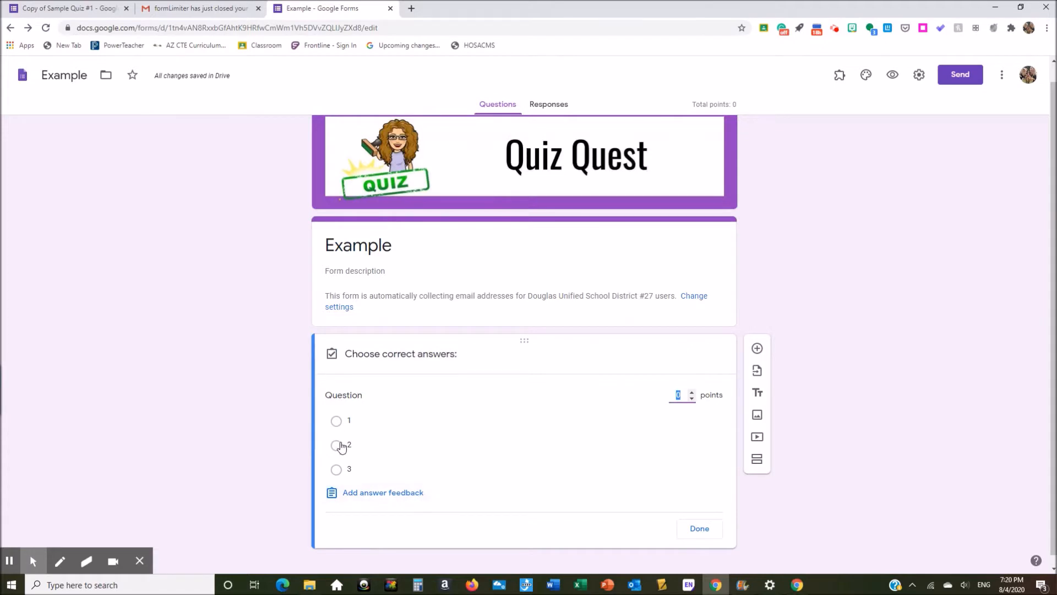
# Step: Mark option 2 as correct, worth 1 point, and finish the answer key
pyautogui.click(340, 448)
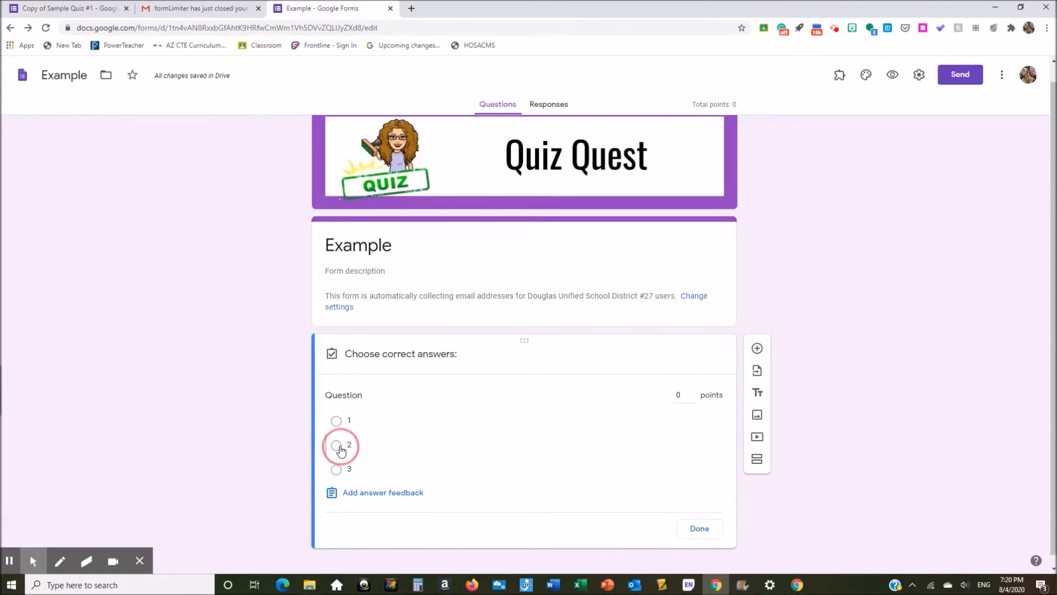
pyautogui.click(692, 392)
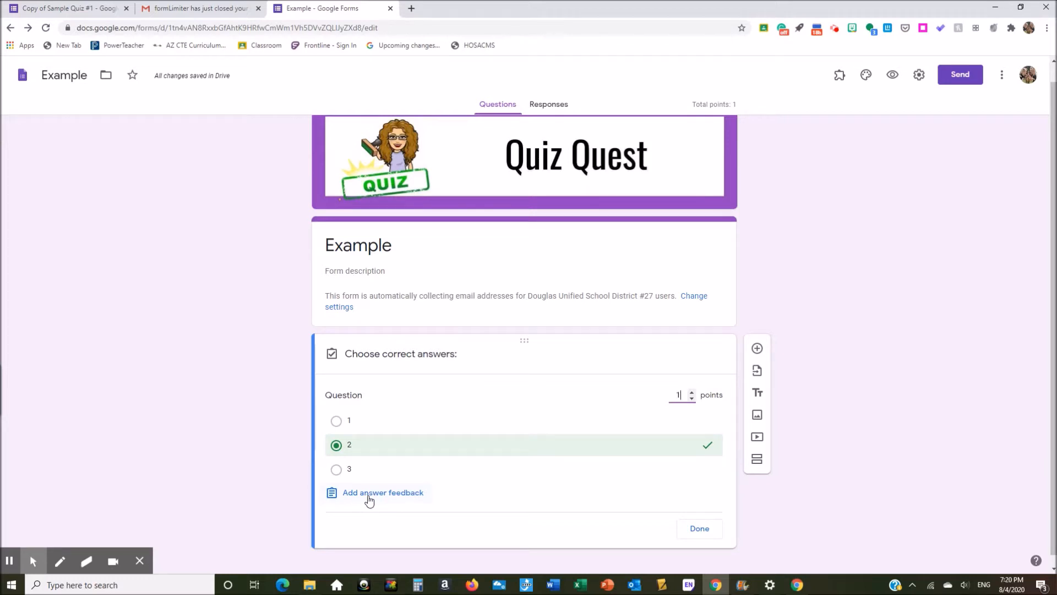
pyautogui.click(703, 536)
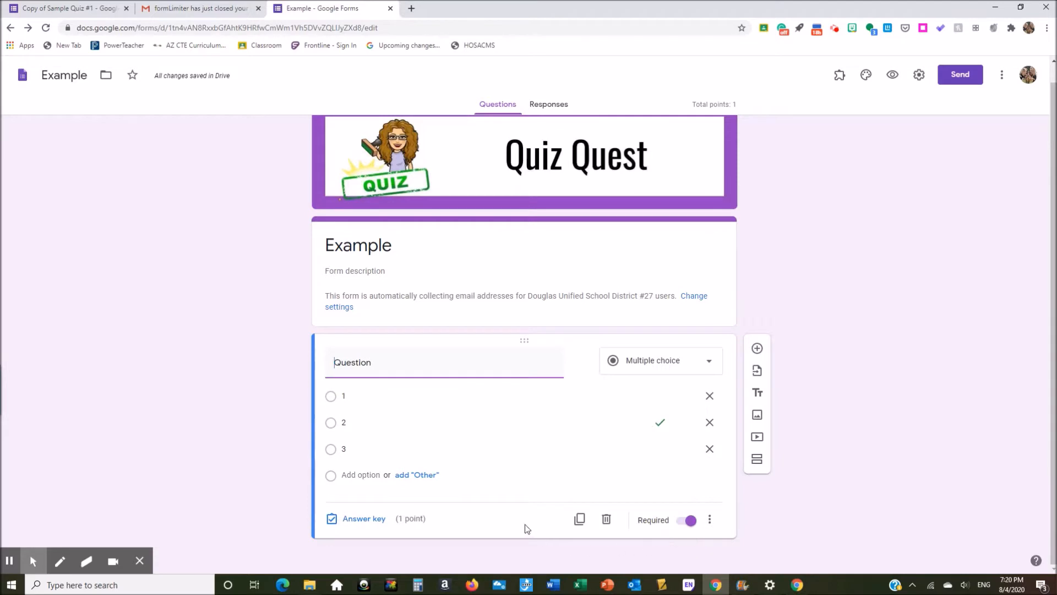
# Step: Duplicate the 1-point question and check the form's total points
pyautogui.click(580, 522)
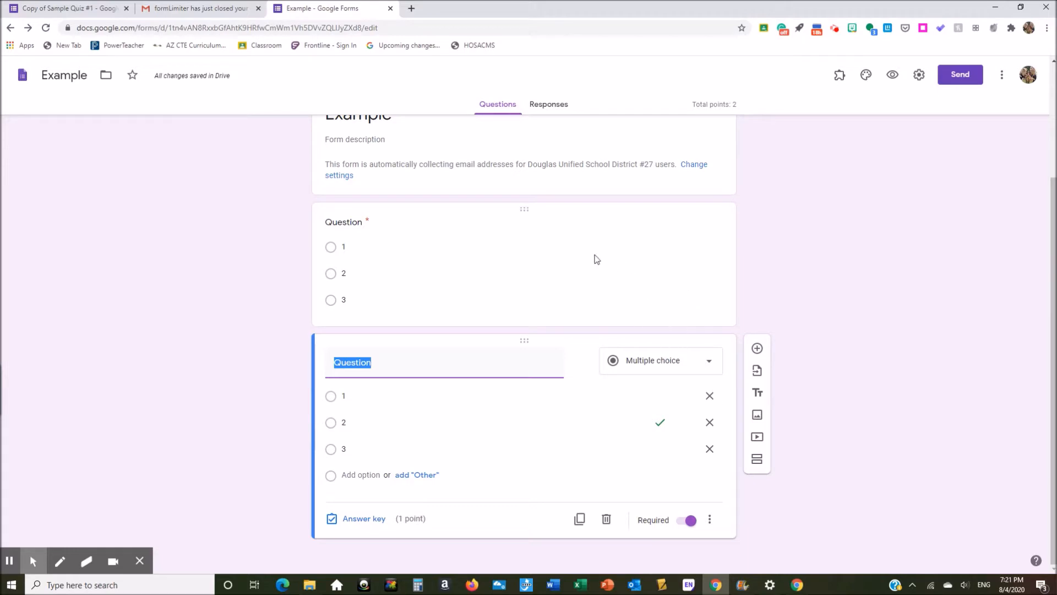
pyautogui.click(504, 303)
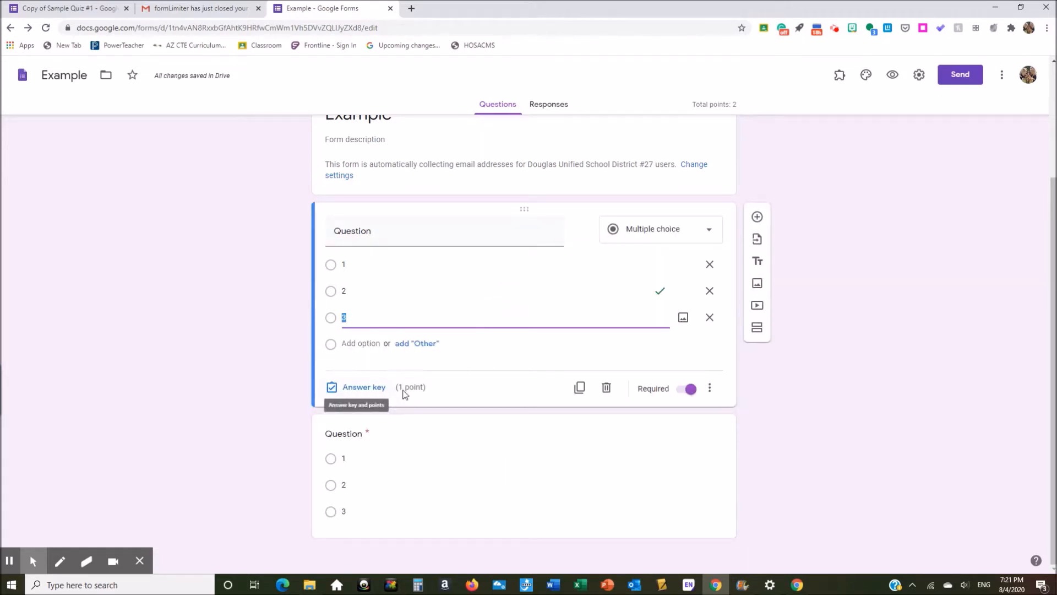
pyautogui.click(421, 532)
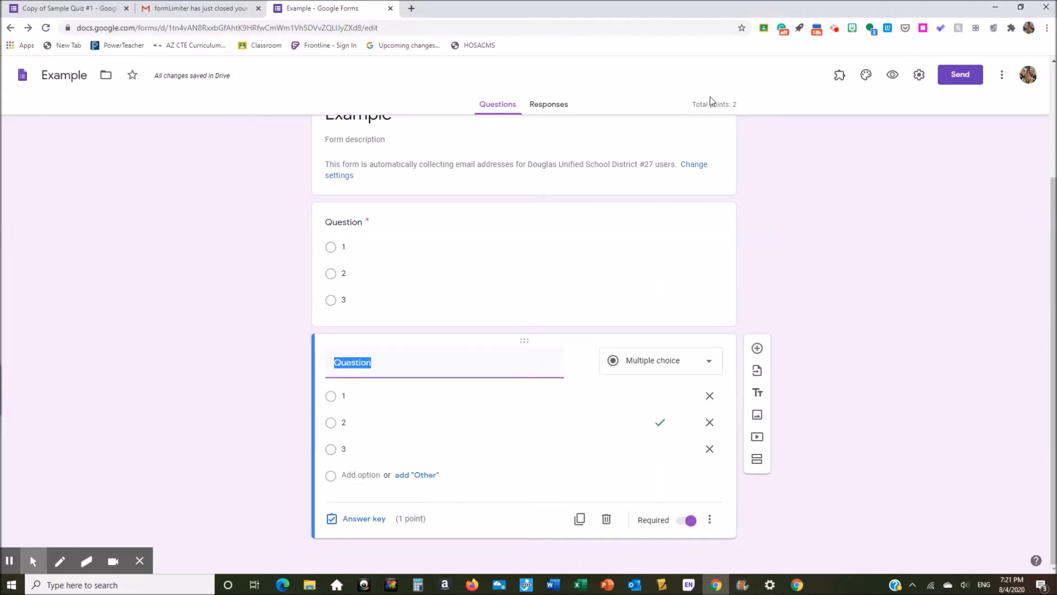
pyautogui.moveTo(693, 105); pyautogui.dragTo(737, 108)
pyautogui.click(749, 106)
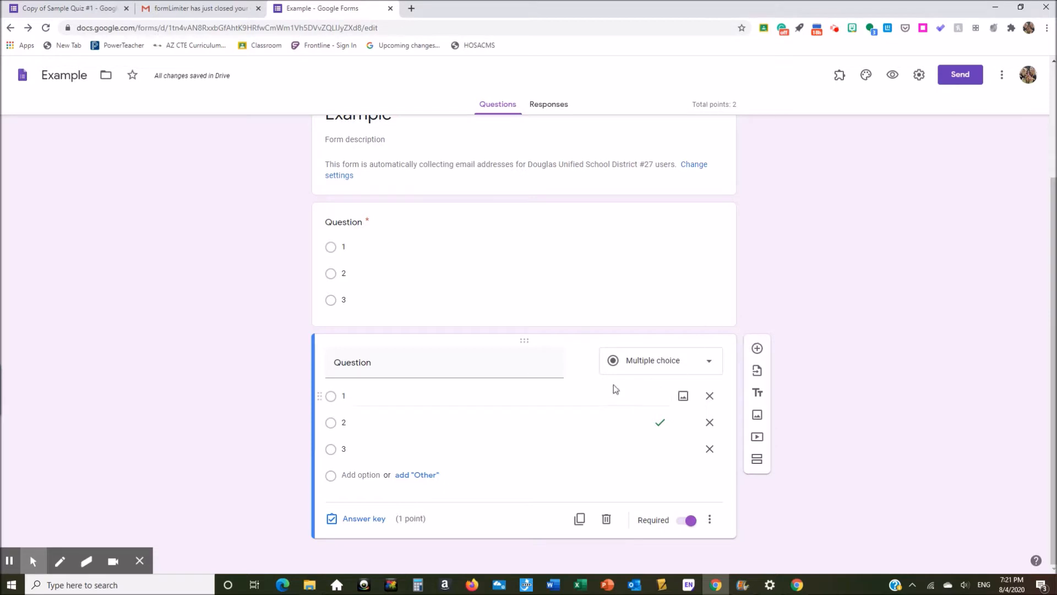
pyautogui.scroll(3, 765, 285)
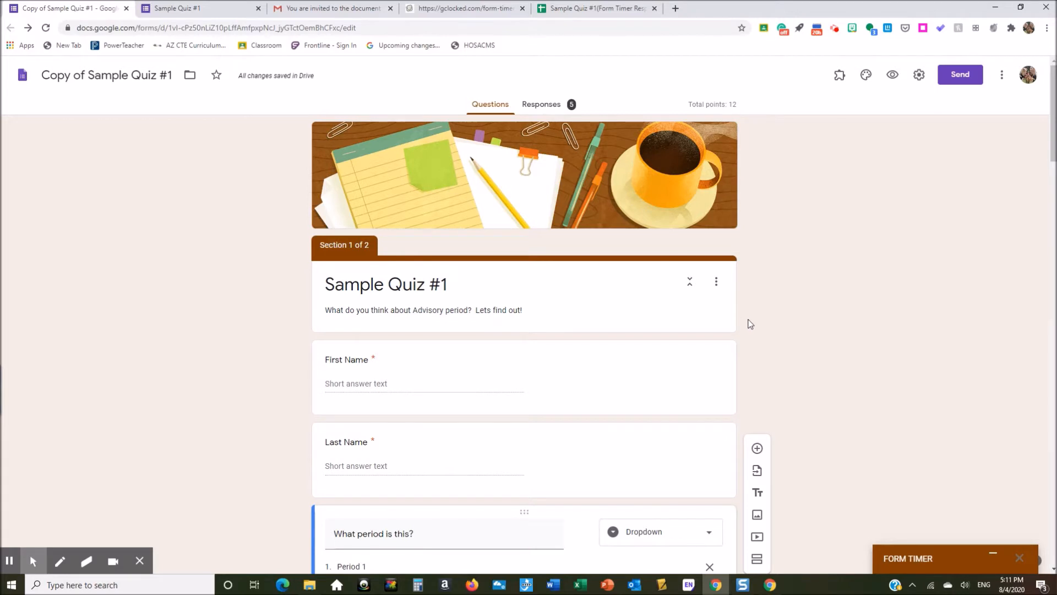
pyautogui.scroll(-1, 751, 323)
pyautogui.scroll(-4, 752, 323)
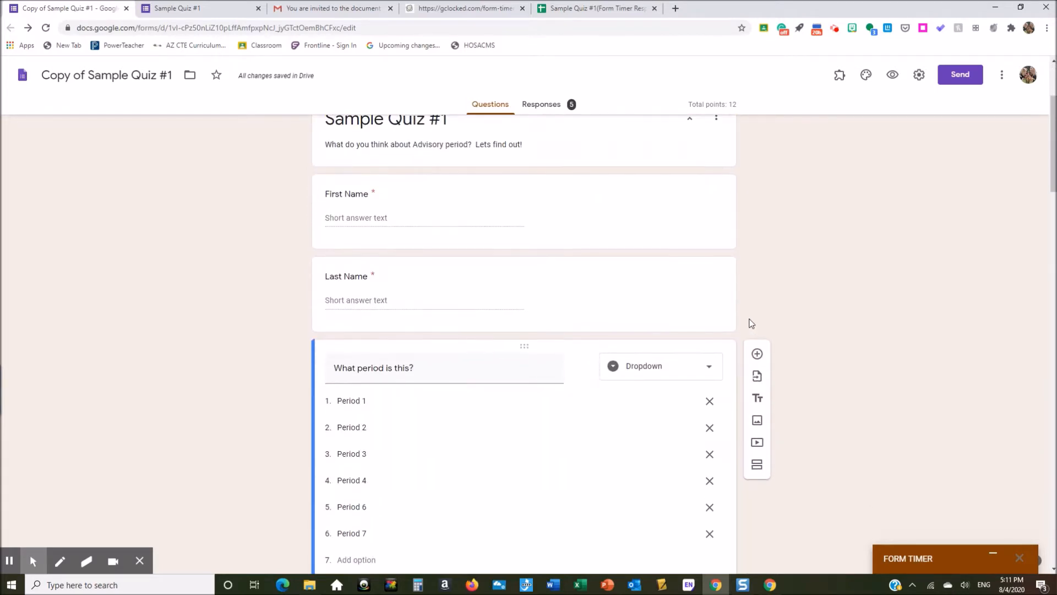
pyautogui.scroll(-5, 751, 323)
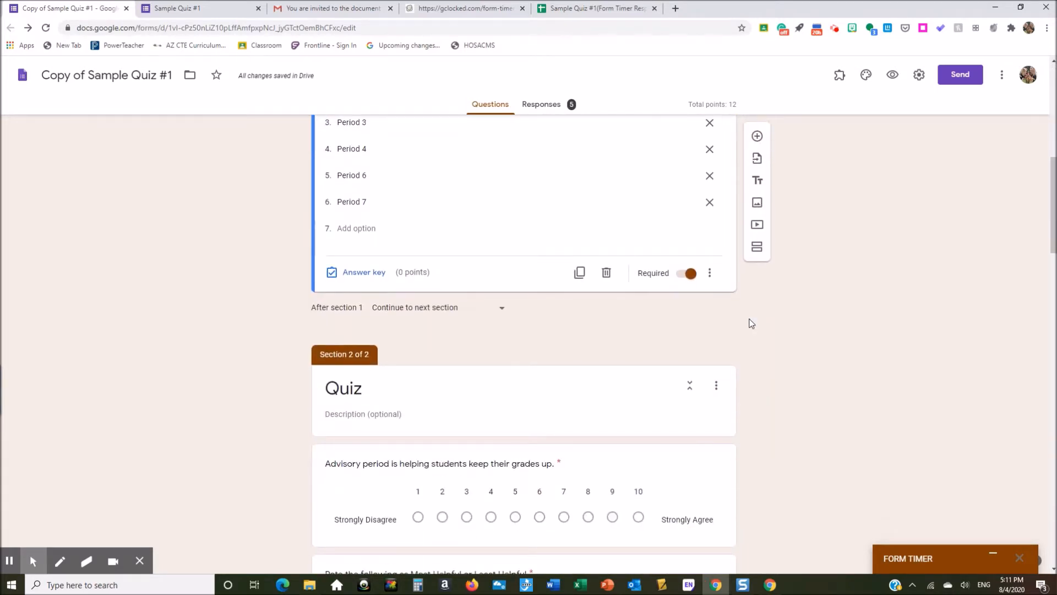
pyautogui.scroll(7, 751, 323)
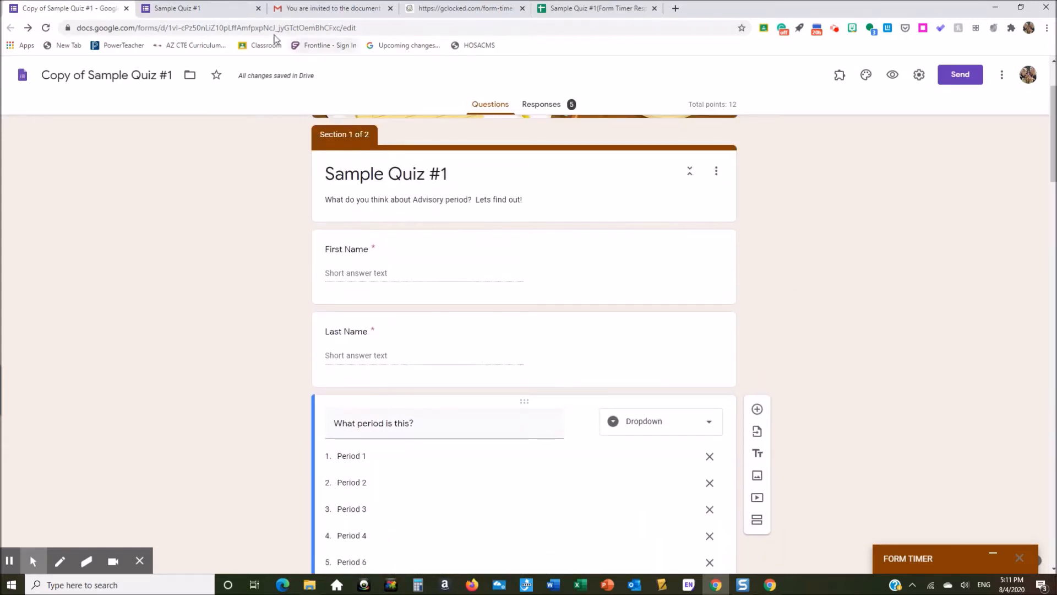
pyautogui.click(190, 10)
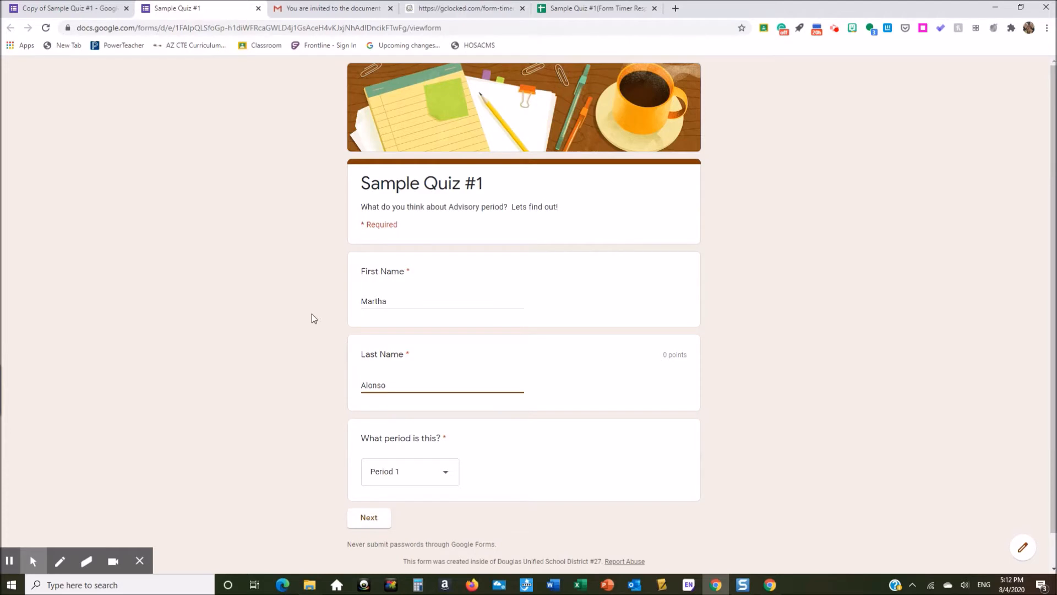
pyautogui.click(77, 9)
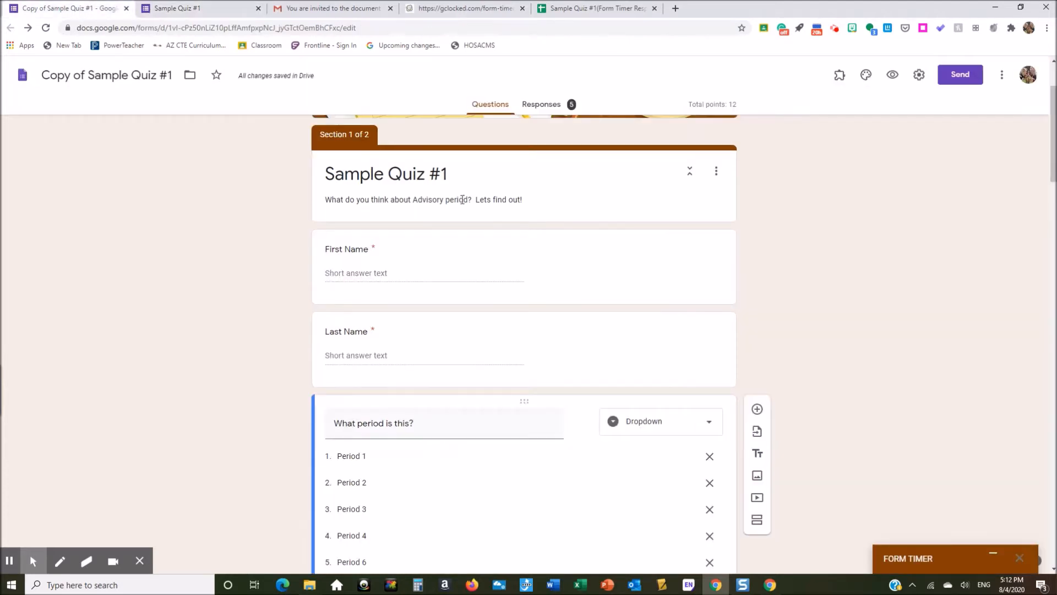
pyautogui.click(503, 261)
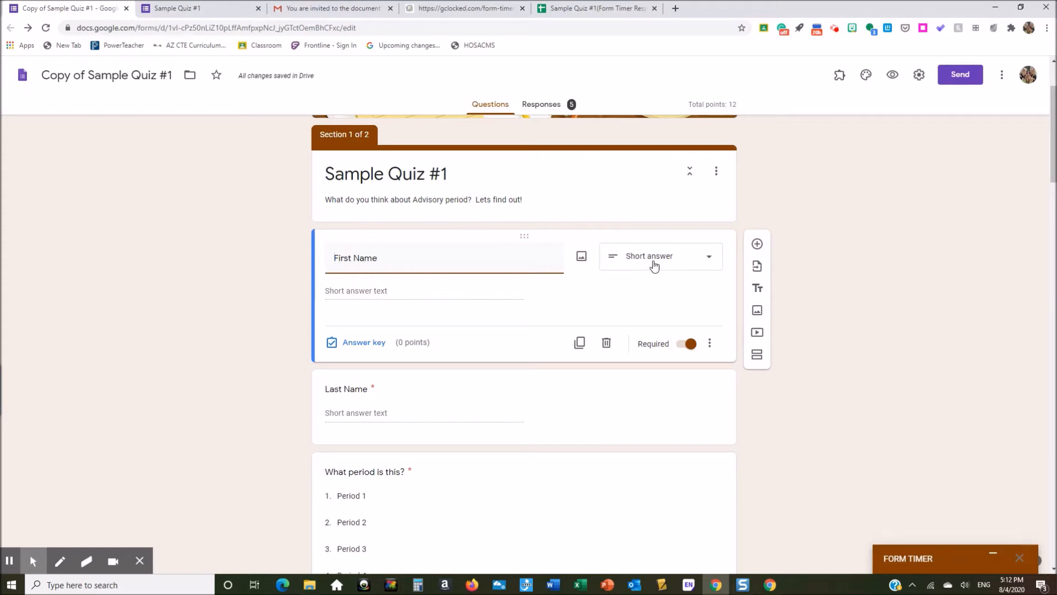
# Step: Open the First Name question's type list and keep it as Short answer
pyautogui.click(541, 496)
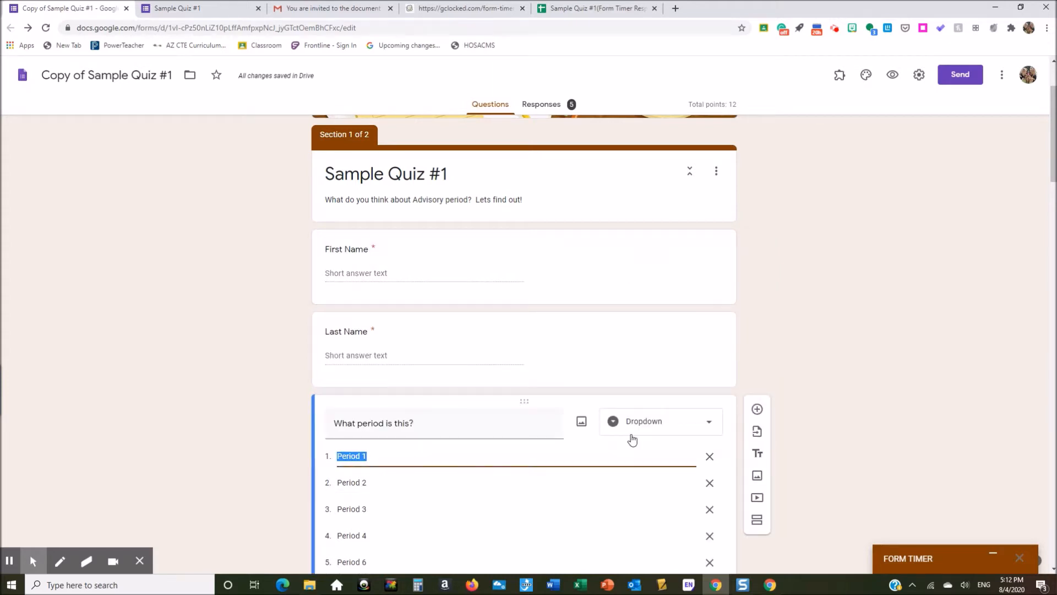
pyautogui.click(499, 253)
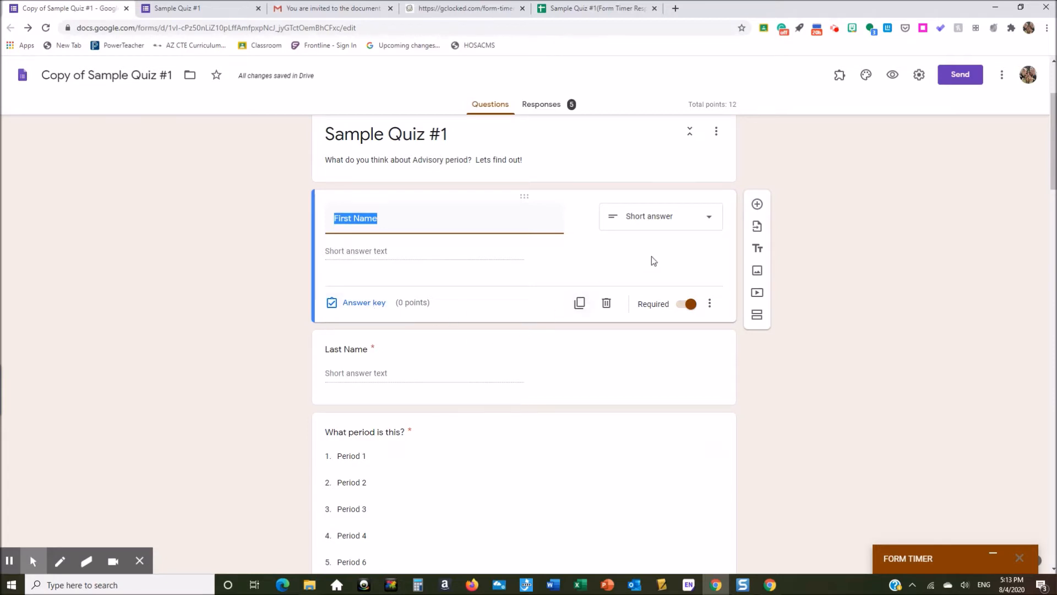
pyautogui.click(697, 226)
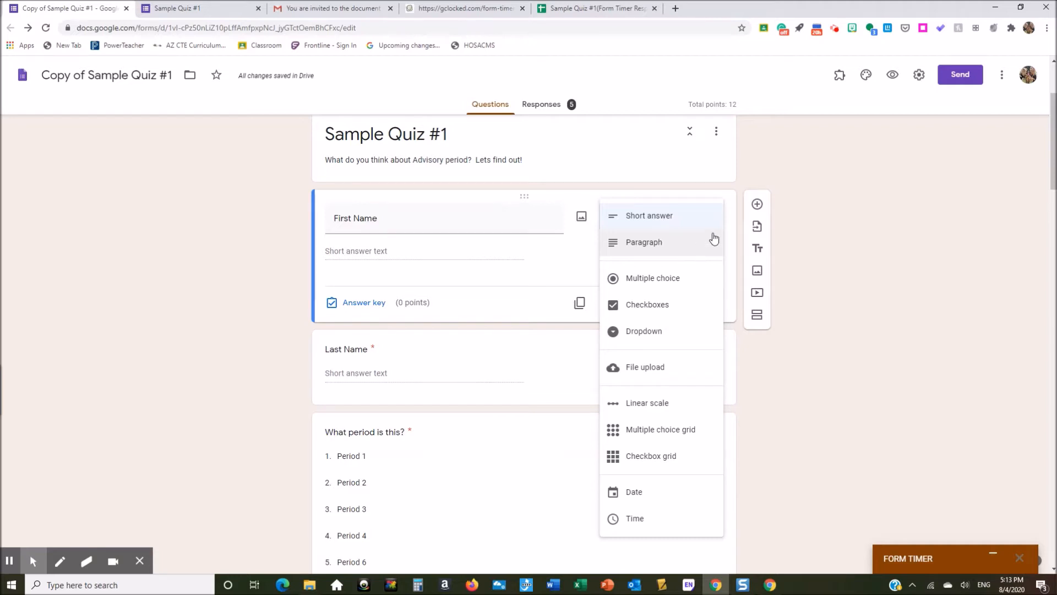
pyautogui.click(686, 221)
# Step: Scroll to 'What period is this?' and show its question-type choices
pyautogui.scroll(-1, 557, 365)
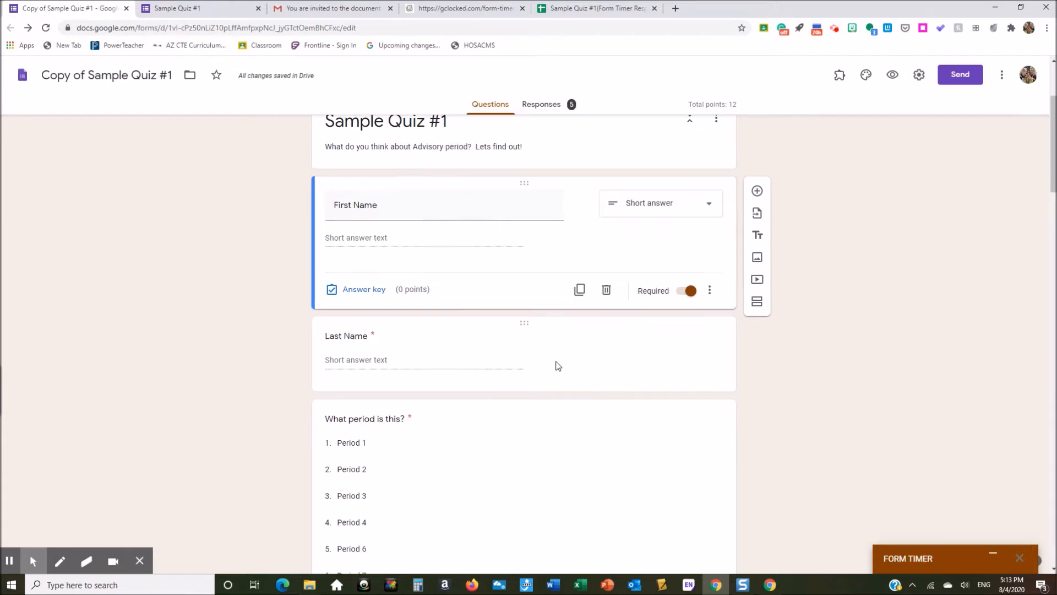
pyautogui.scroll(-2, 557, 365)
pyautogui.scroll(-1, 448, 385)
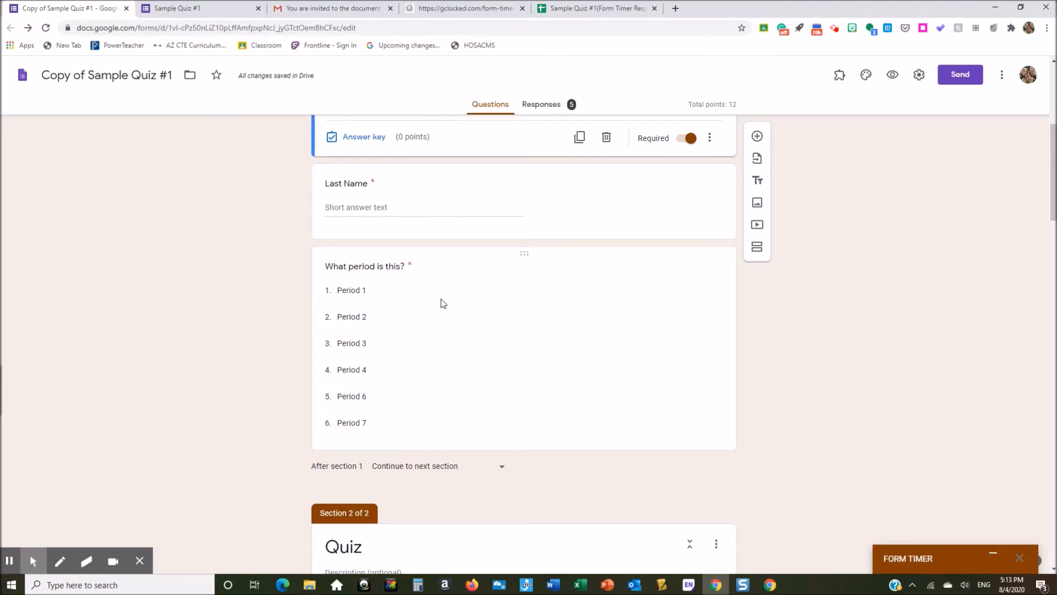
pyautogui.click(443, 303)
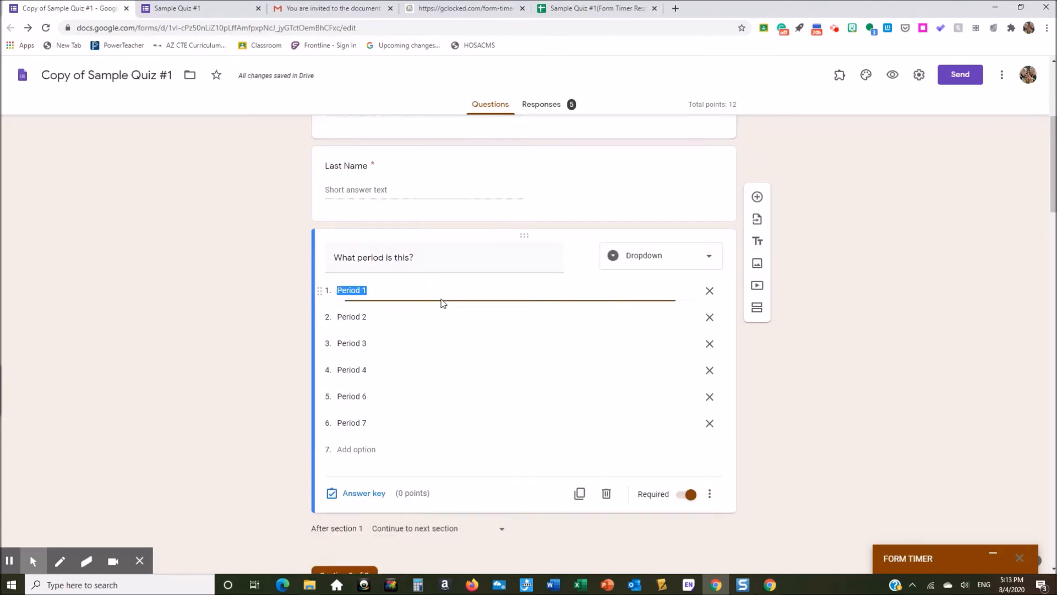
pyautogui.click(701, 264)
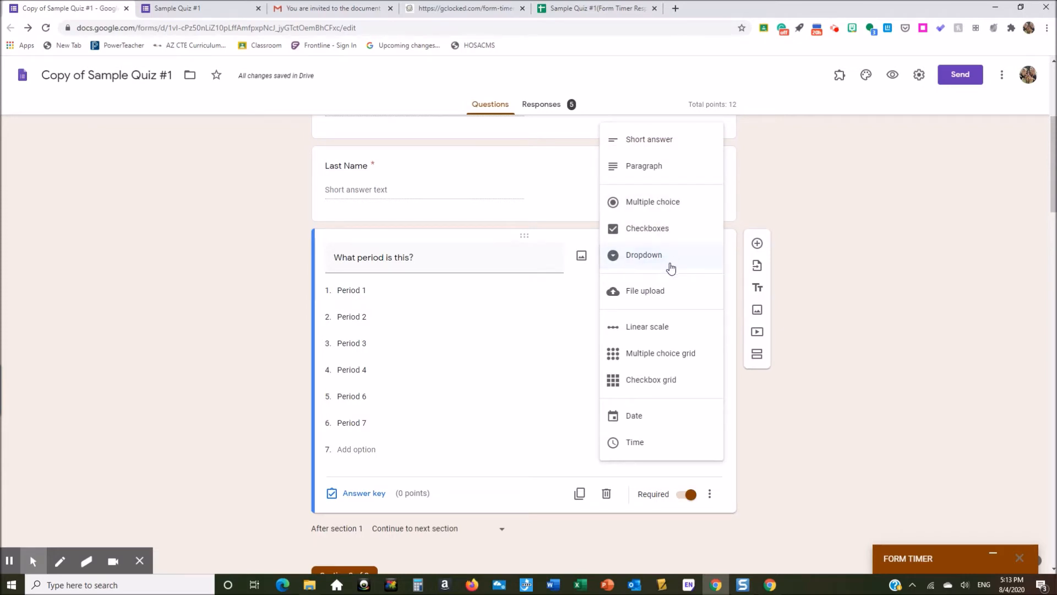
# Step: On the live Sample Quiz #1 form, choose Period 1 and browse the other period choices
pyautogui.click(216, 15)
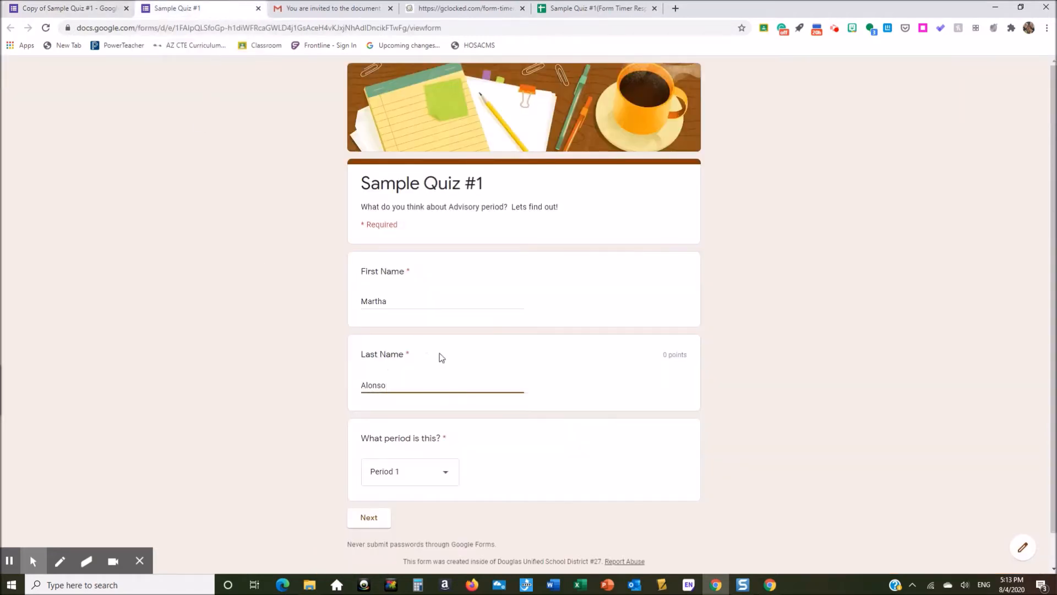
pyautogui.click(450, 472)
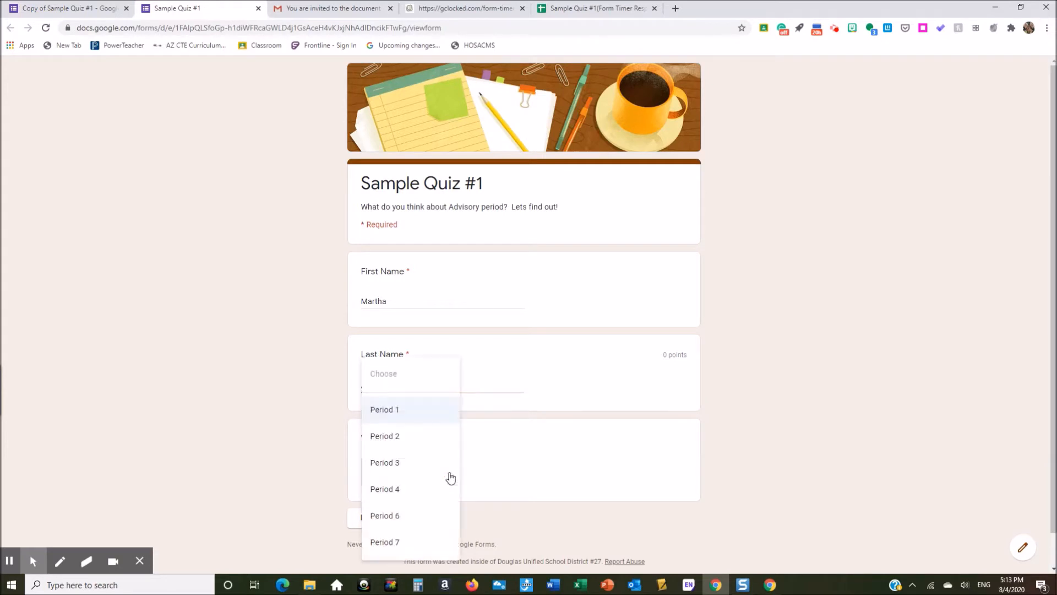
pyautogui.click(403, 410)
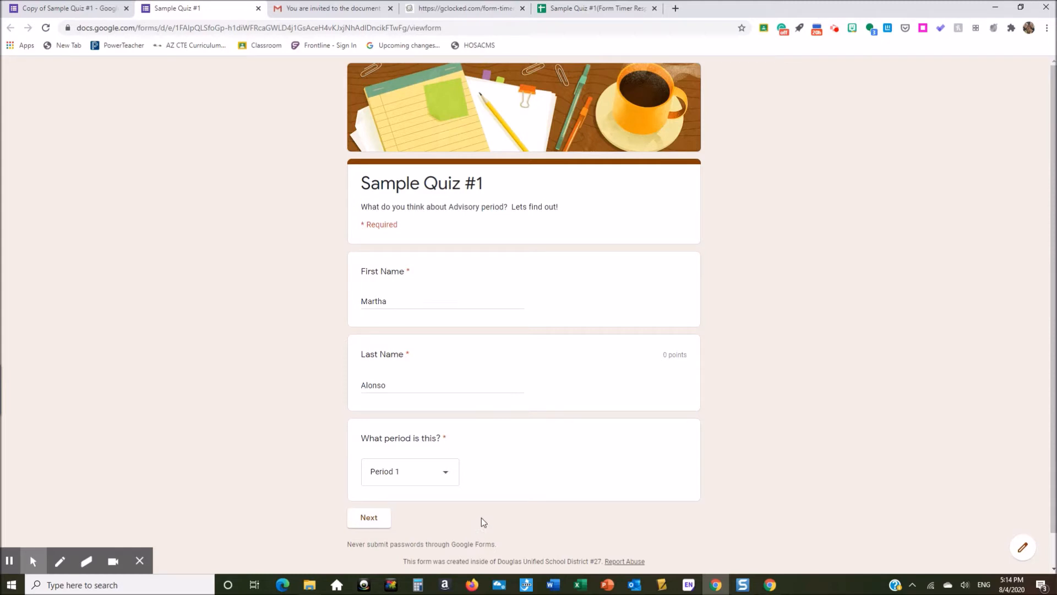
pyautogui.press('Down')
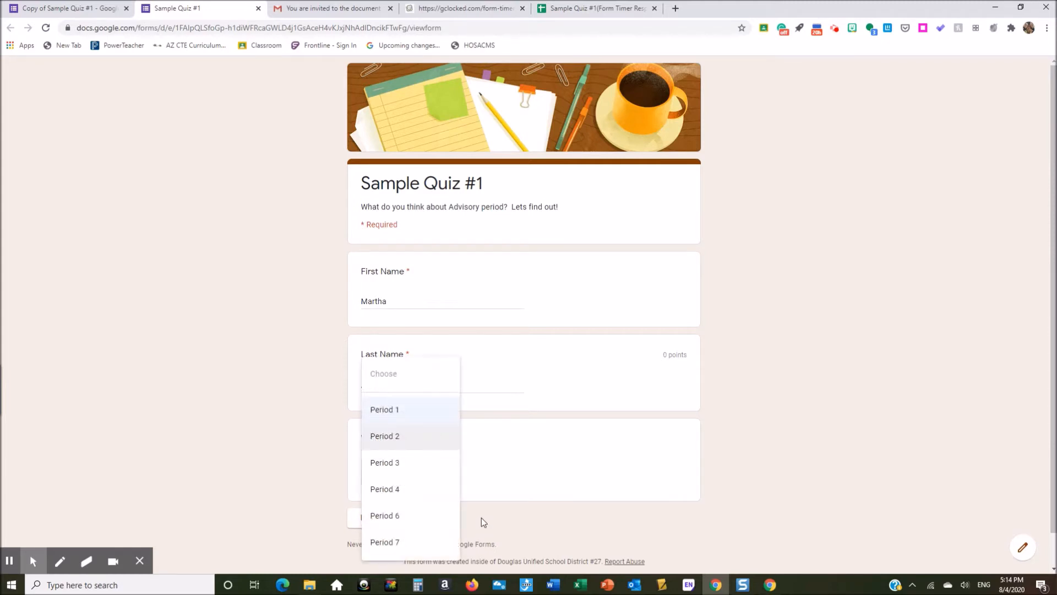
pyautogui.press('Down')
pyautogui.press('Down')
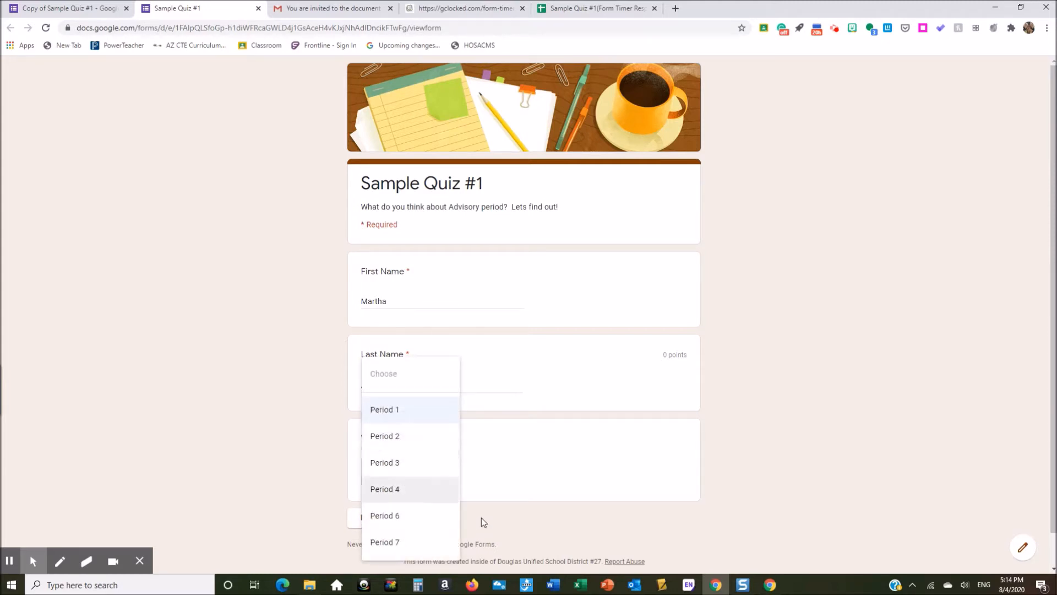
pyautogui.press('Up')
pyautogui.press('Up')
pyautogui.press('Down')
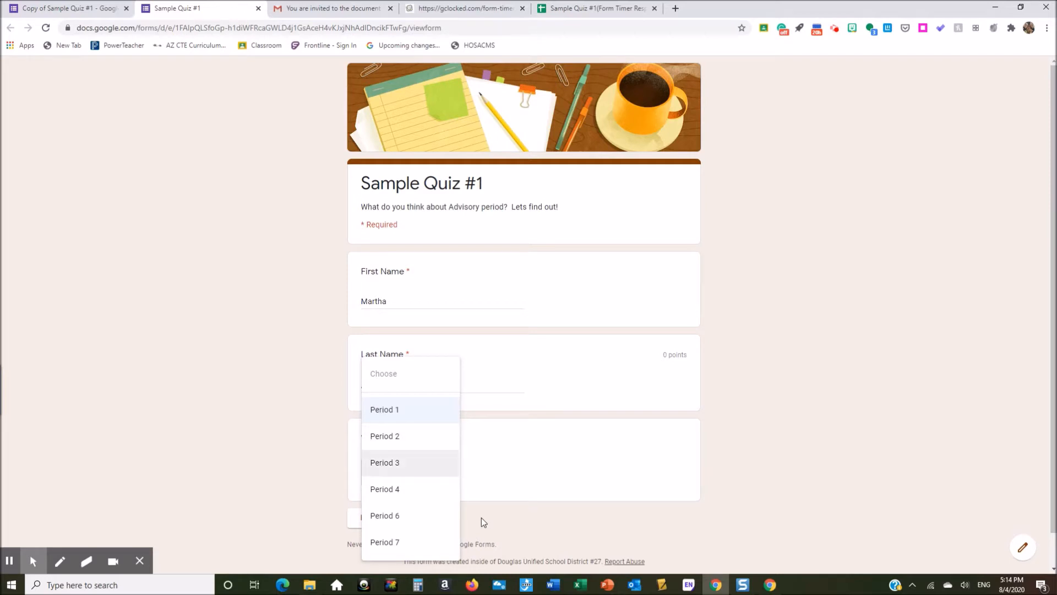
pyautogui.press('Up')
pyautogui.press('Down')
pyautogui.press('Up')
pyautogui.press('Down')
pyautogui.press('Up')
pyautogui.press('Down')
pyautogui.press('Up')
pyautogui.press('Down')
pyautogui.press('Up')
pyautogui.press('Up')
pyautogui.press('Up')
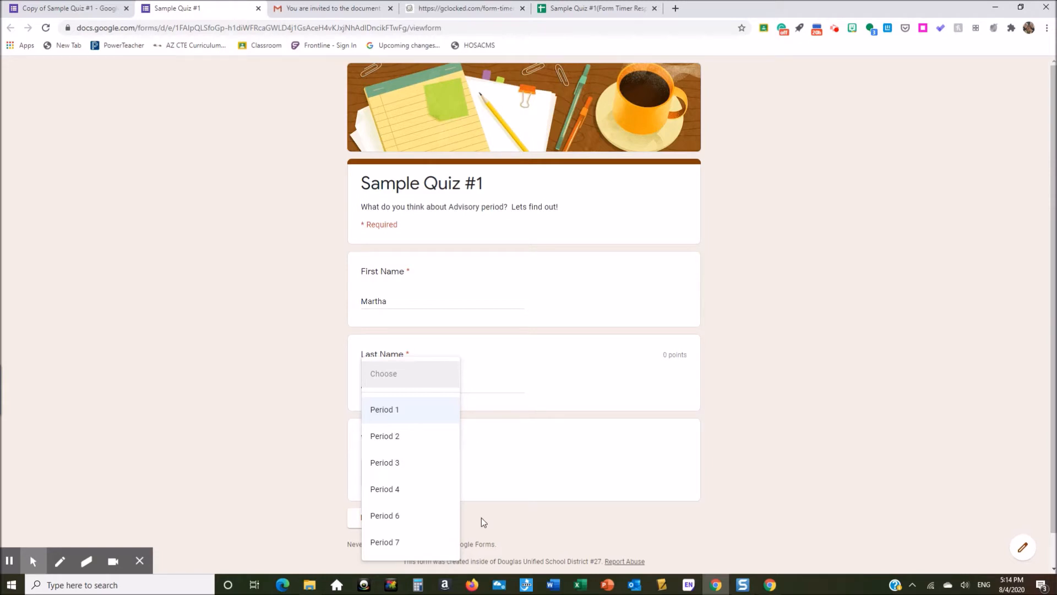
# Step: Keep Period 1, advance the live form to its next page, and return to the copy's editor
pyautogui.click(414, 414)
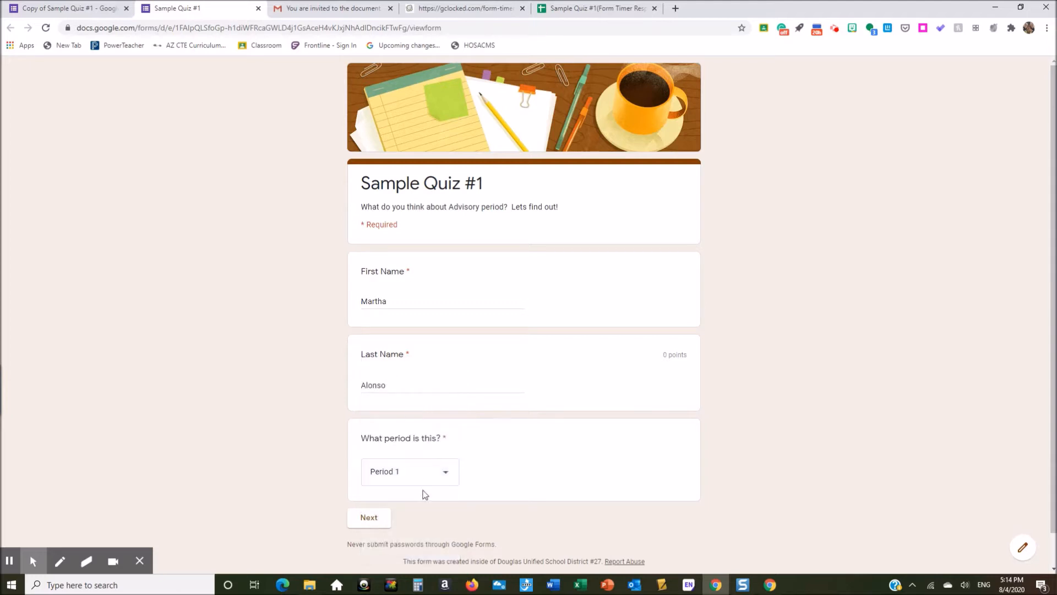
pyautogui.click(369, 521)
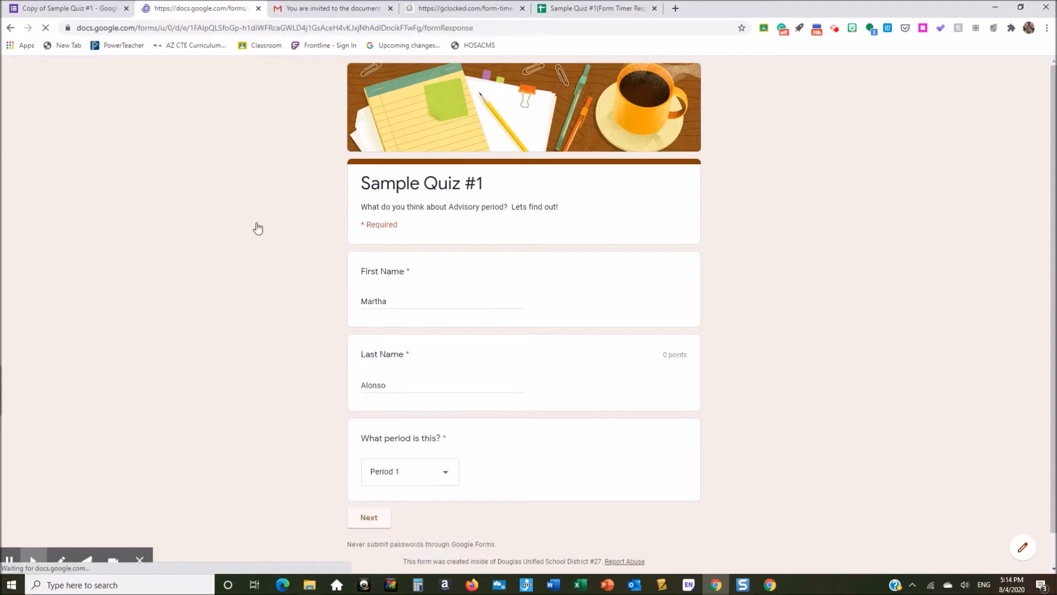
pyautogui.click(76, 7)
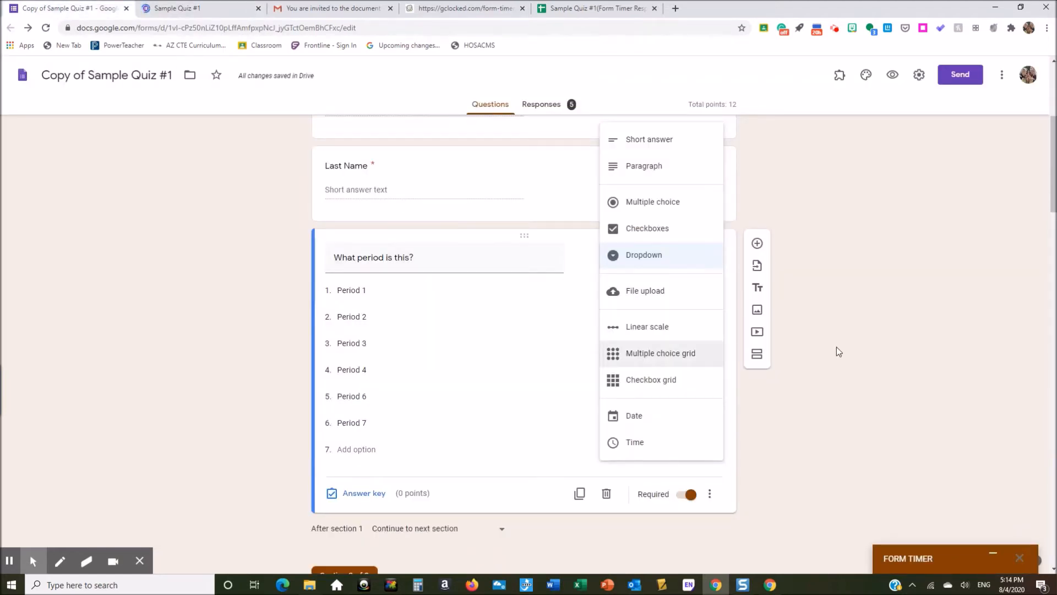
# Step: Close the question-type choices and locate the Advisory scale question in the Quiz section
pyautogui.click(523, 316)
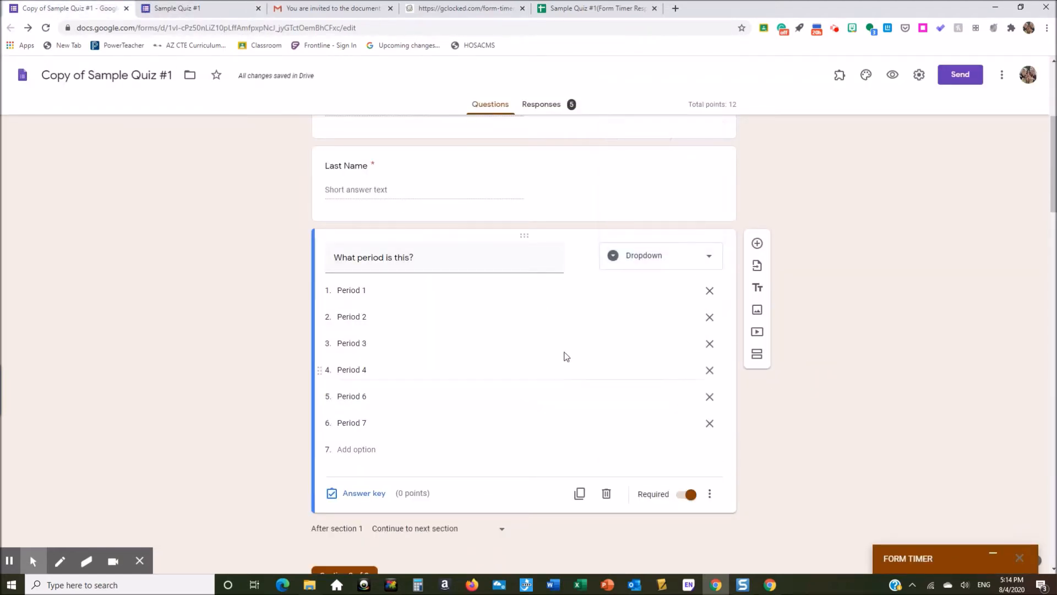
pyautogui.scroll(2, 818, 280)
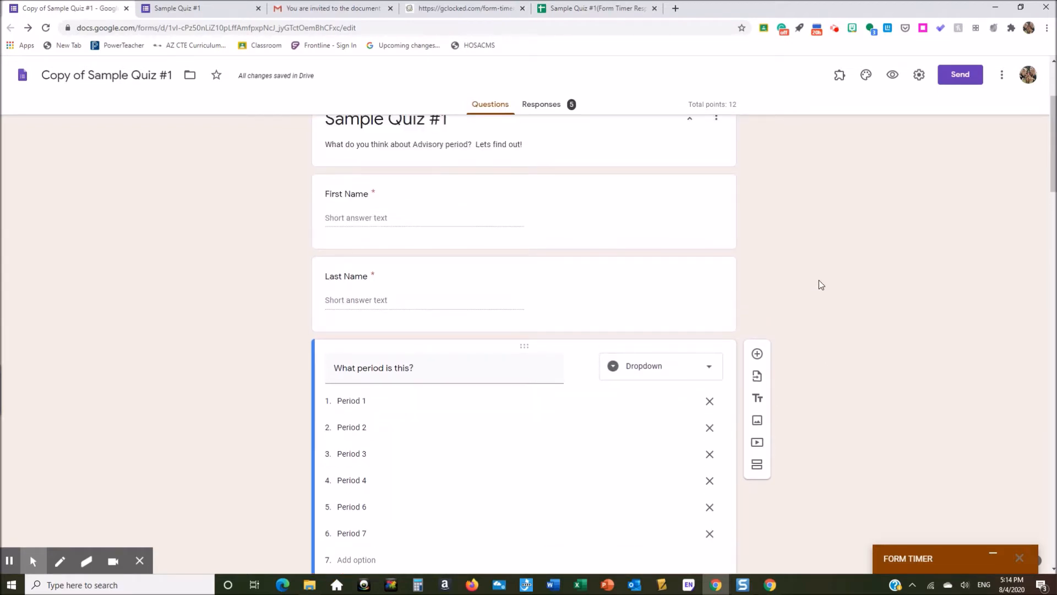
pyautogui.scroll(-7, 818, 280)
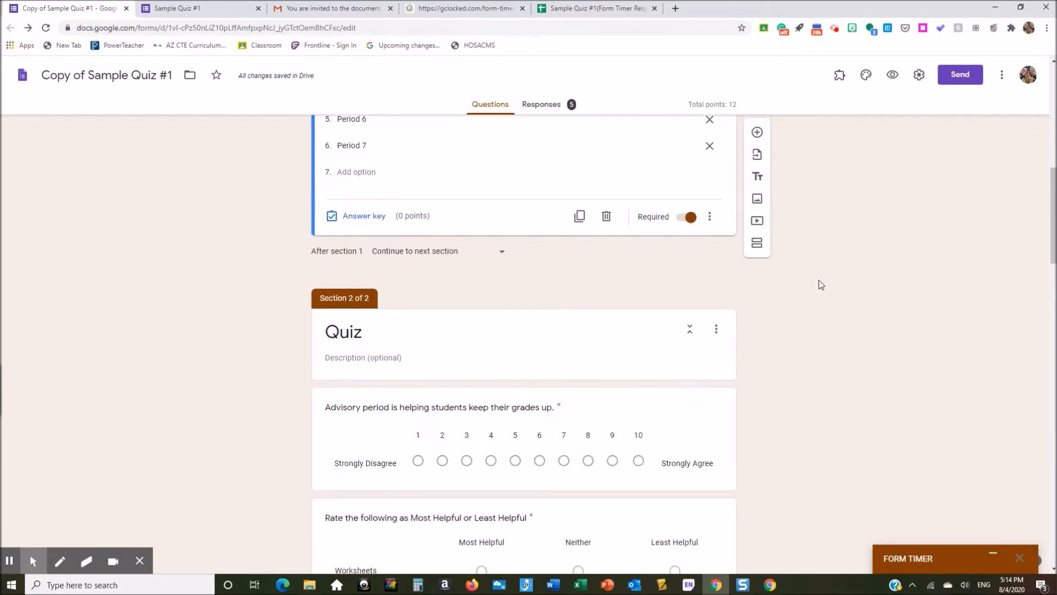
pyautogui.scroll(-3, 819, 281)
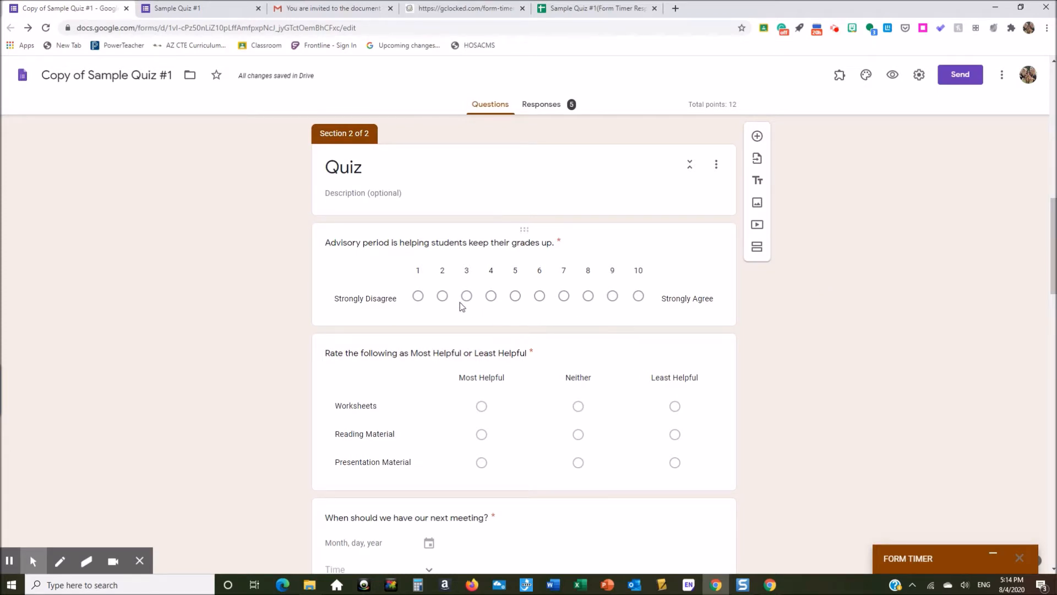
pyautogui.click(585, 249)
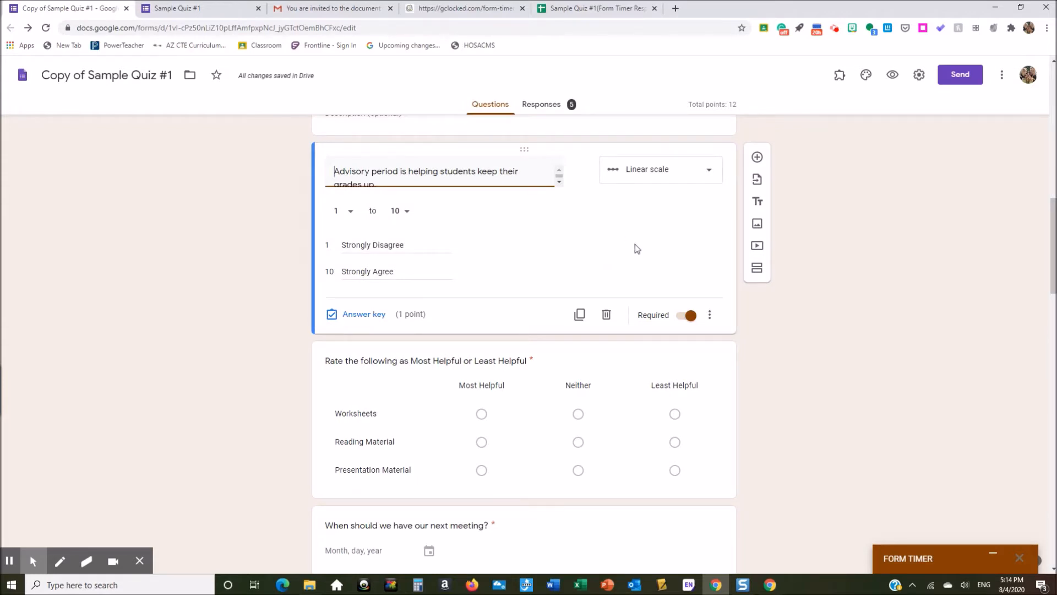
pyautogui.click(729, 442)
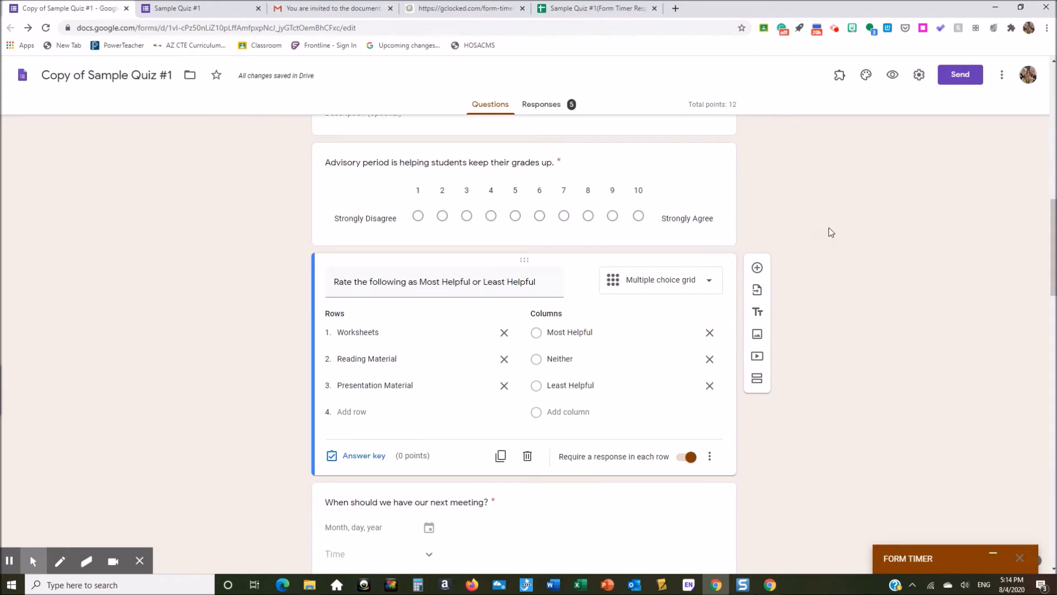
pyautogui.scroll(1, 828, 227)
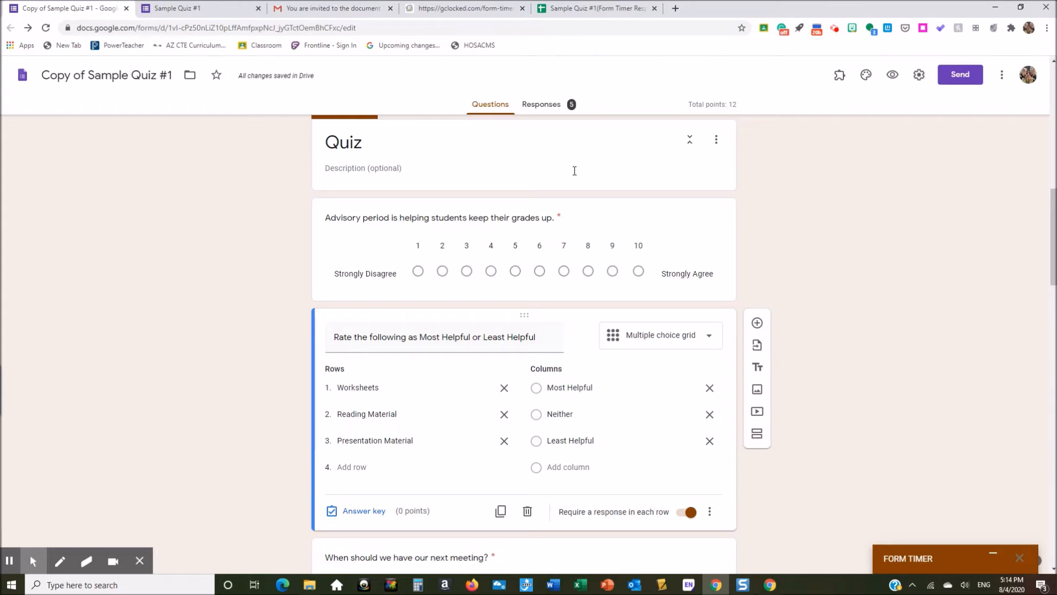
# Step: Keep the Advisory scale's range at 1 to 10 and its answer key at 1 point
pyautogui.click(638, 271)
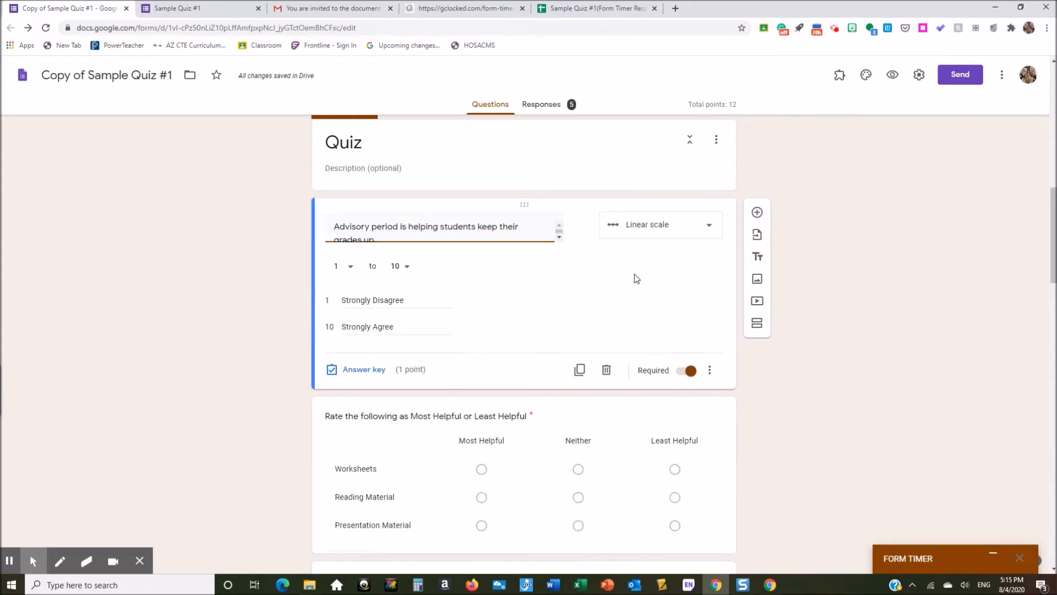
pyautogui.click(408, 268)
pyautogui.click(400, 303)
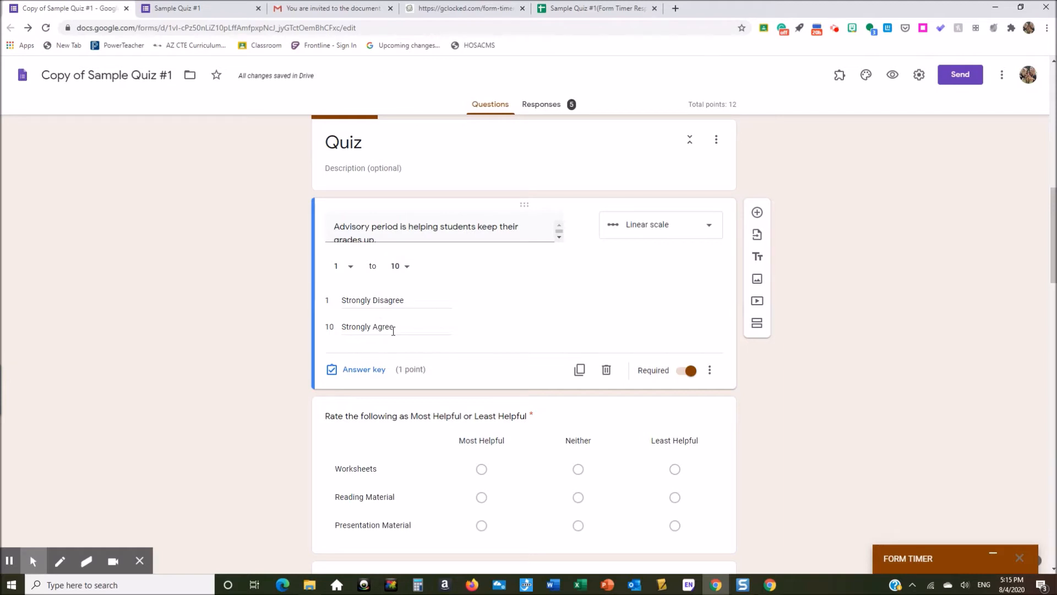
pyautogui.click(369, 378)
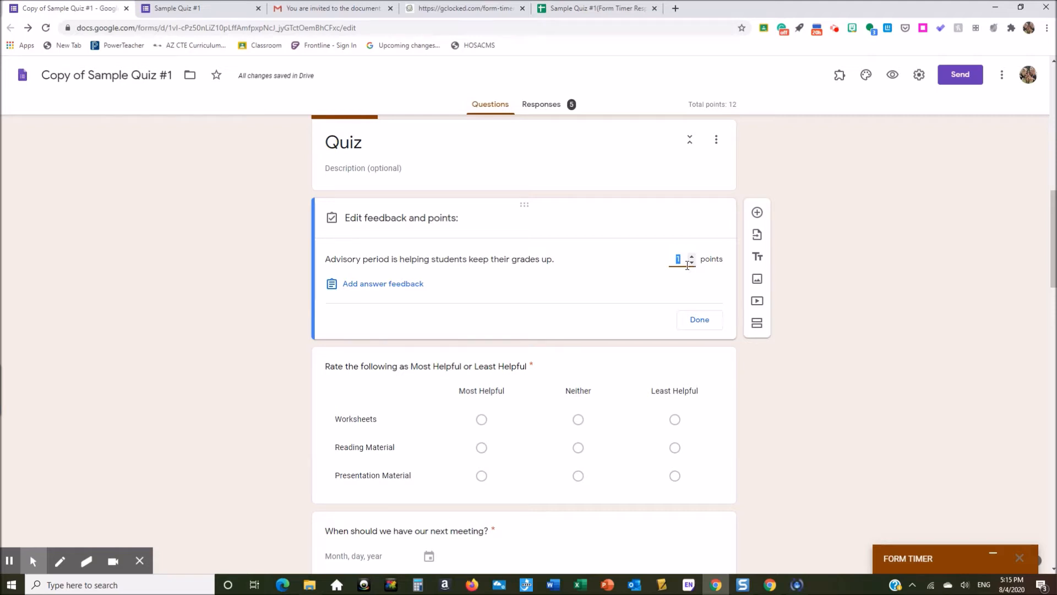
pyautogui.click(697, 321)
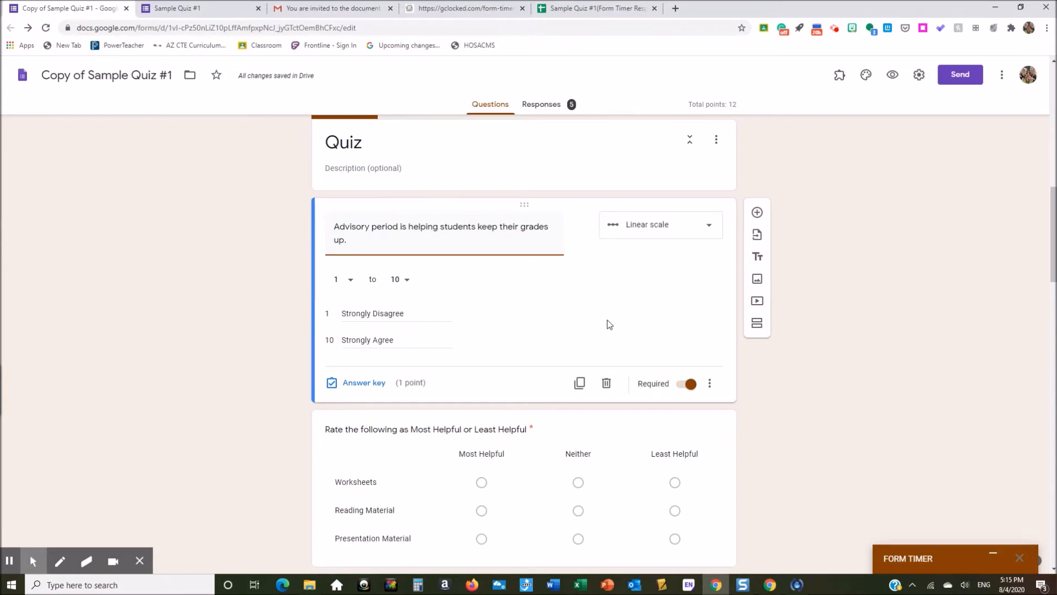
pyautogui.scroll(-2, 607, 320)
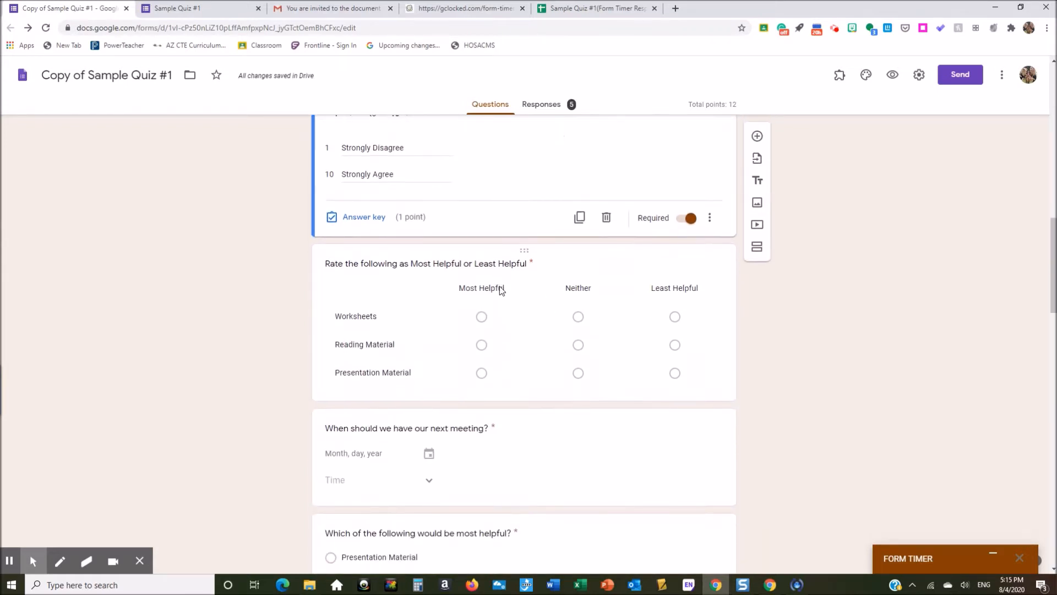
pyautogui.click(355, 297)
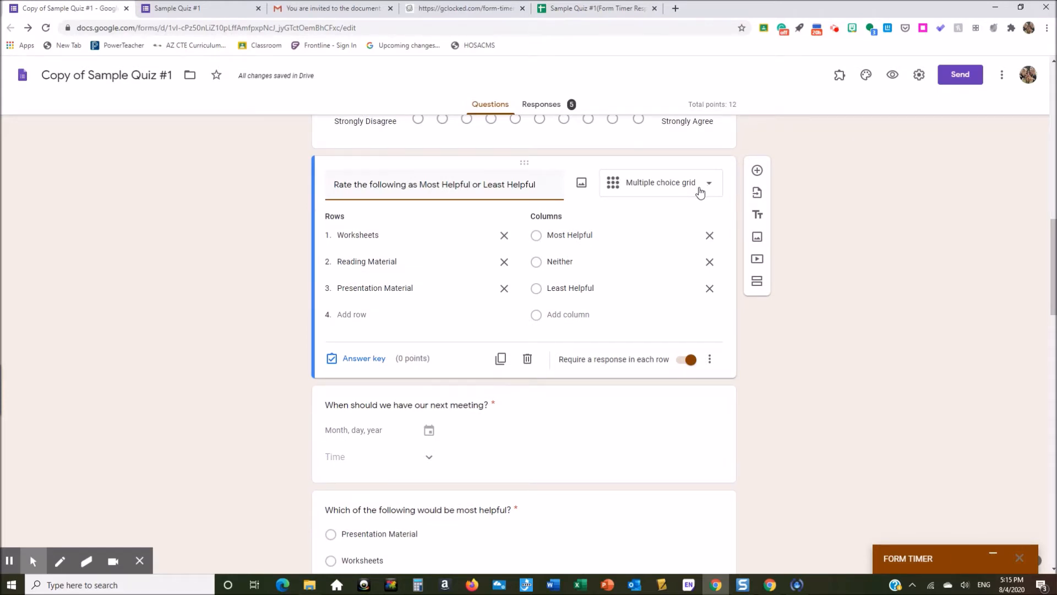
pyautogui.click(620, 420)
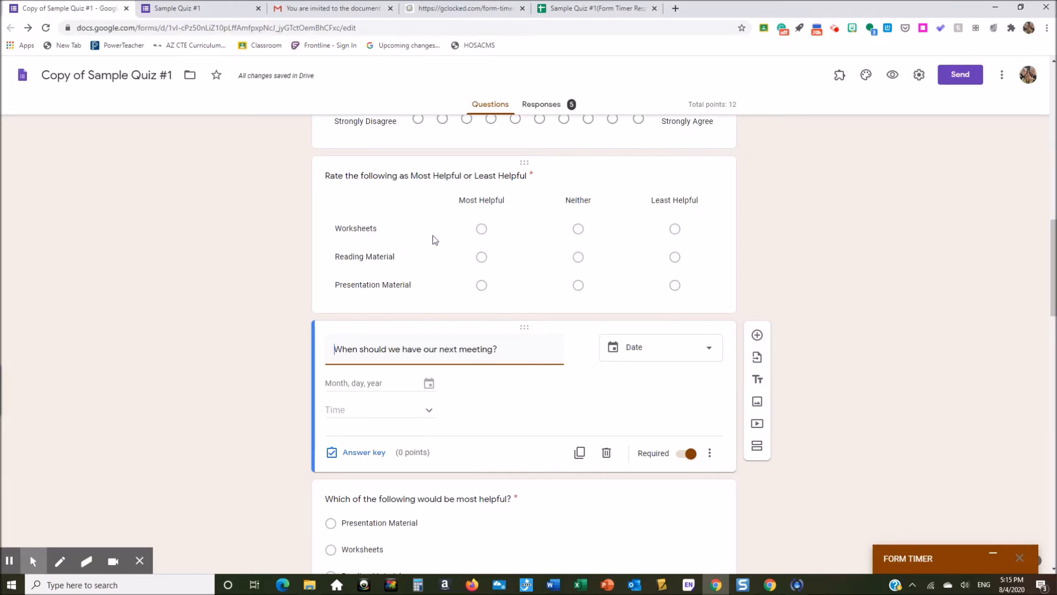
pyautogui.click(577, 233)
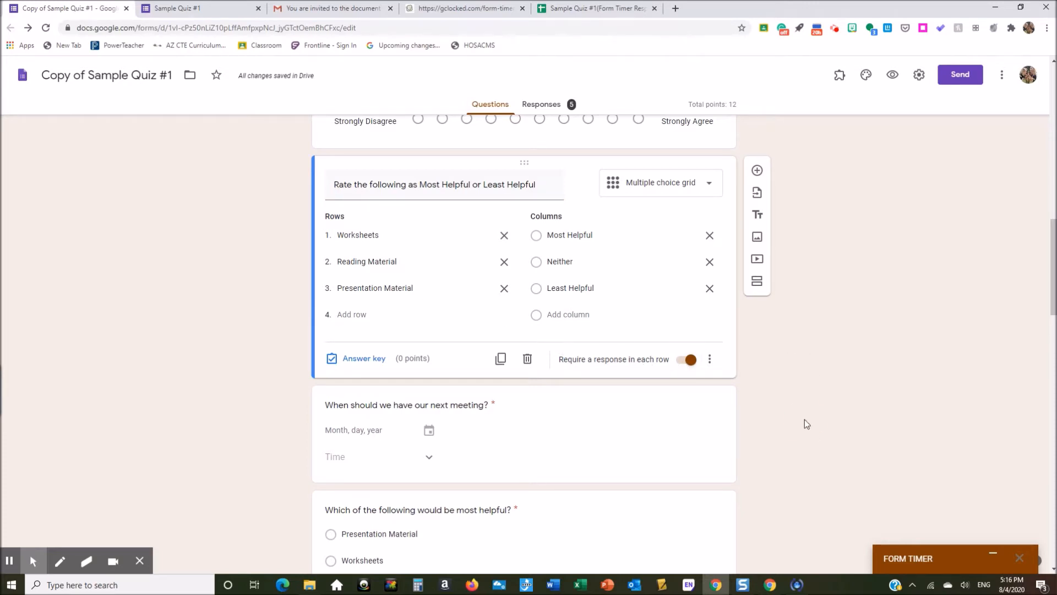
pyautogui.click(712, 444)
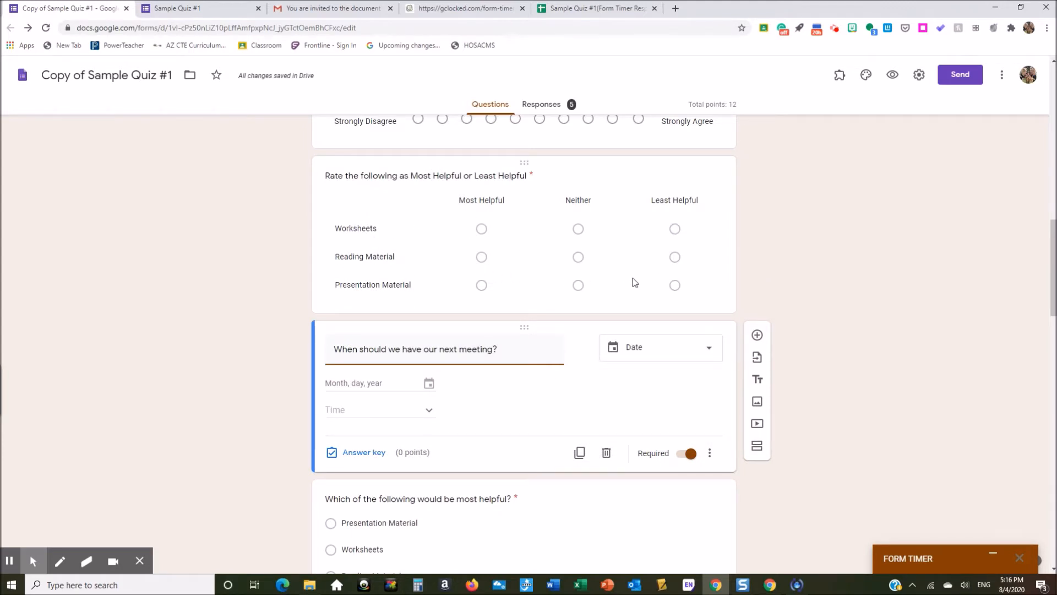
pyautogui.scroll(-1, 606, 377)
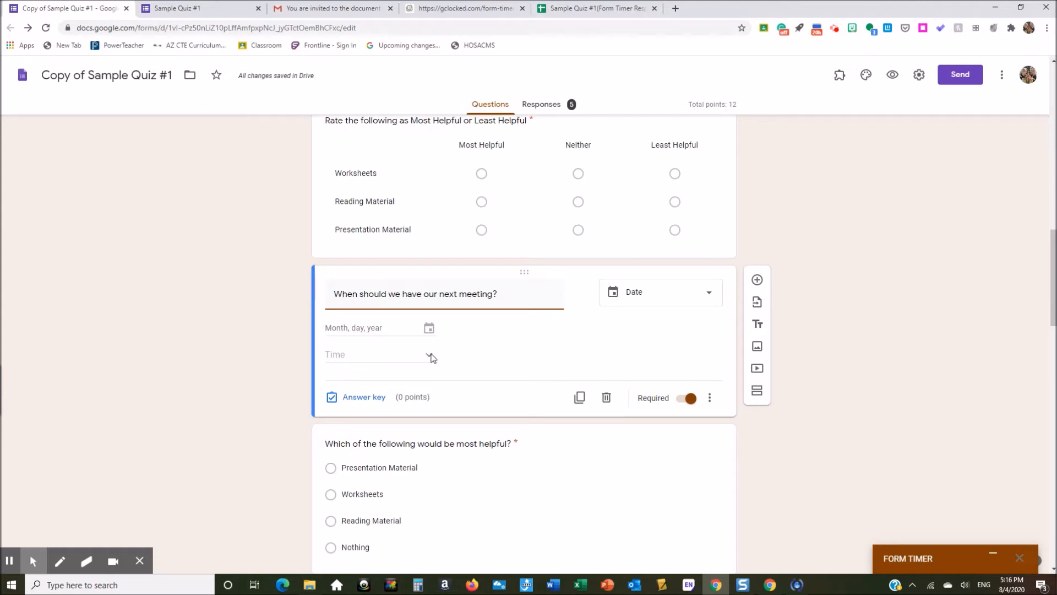
pyautogui.click(671, 302)
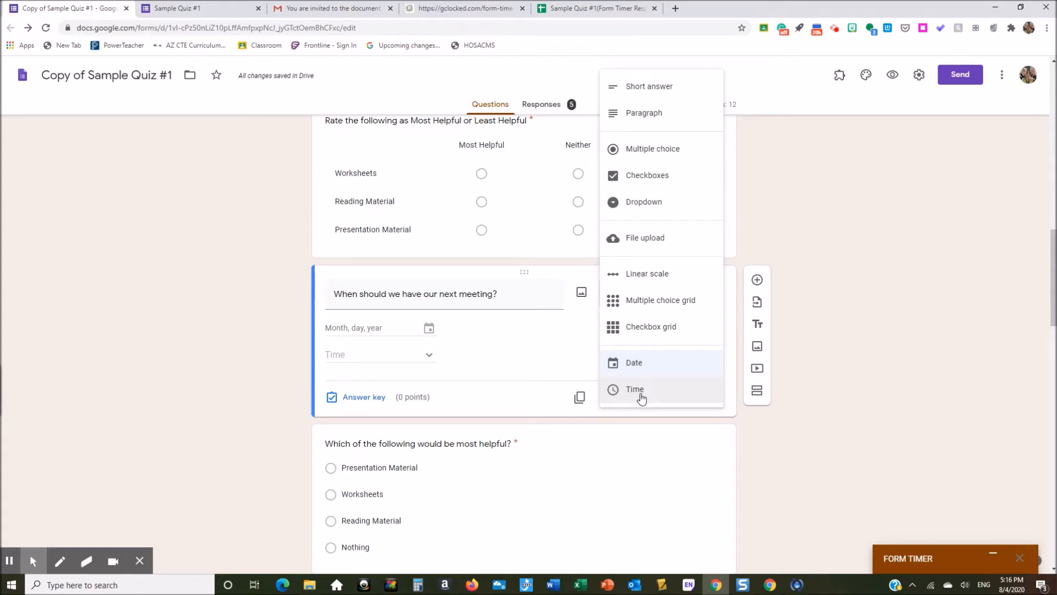
pyautogui.click(757, 439)
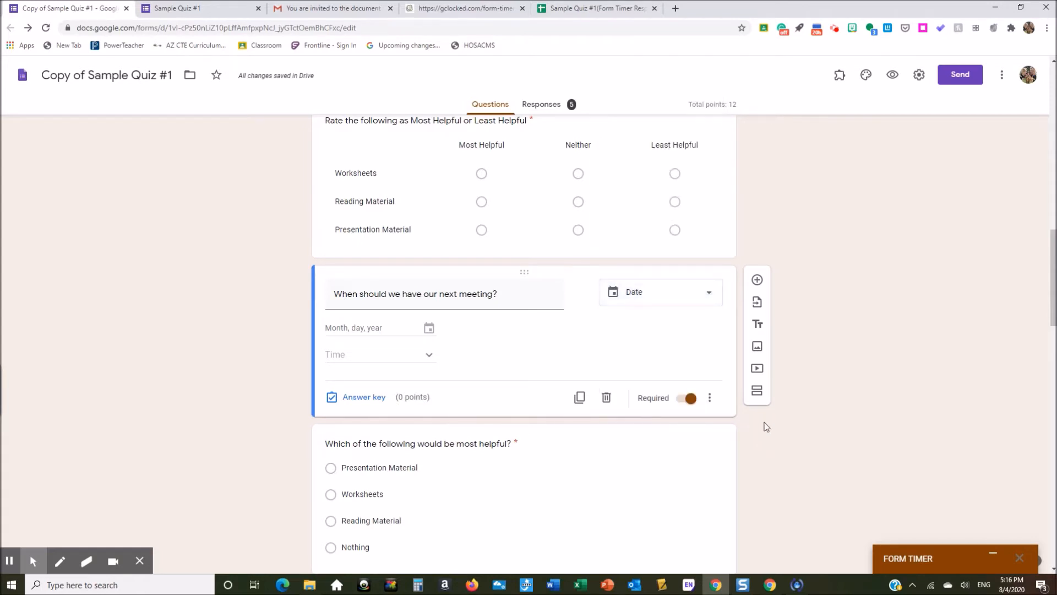
pyautogui.scroll(-2, 762, 424)
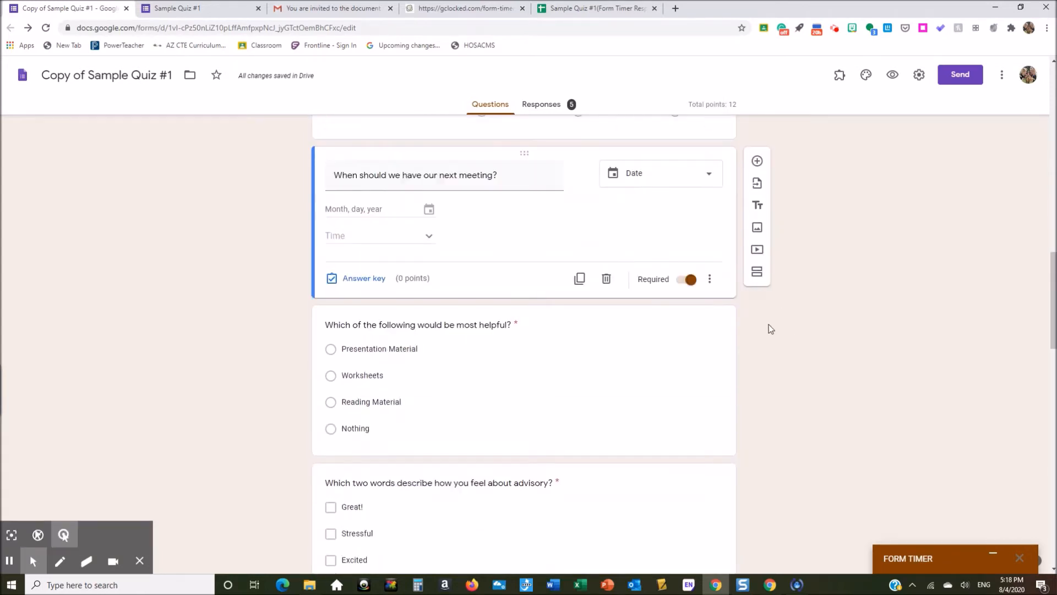
pyautogui.click(582, 338)
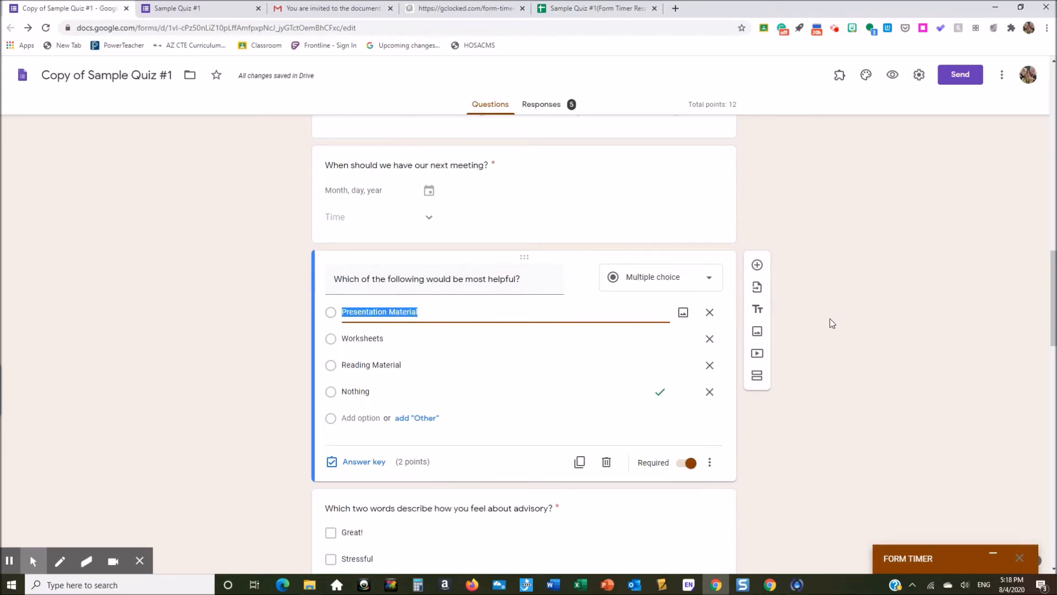
pyautogui.scroll(-1, 831, 319)
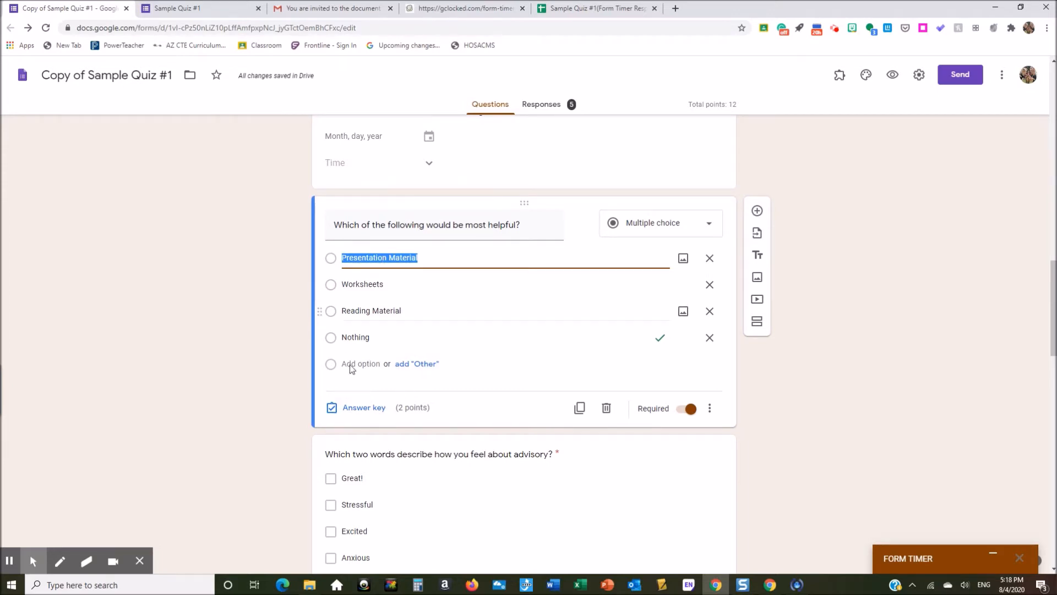
pyautogui.click(371, 413)
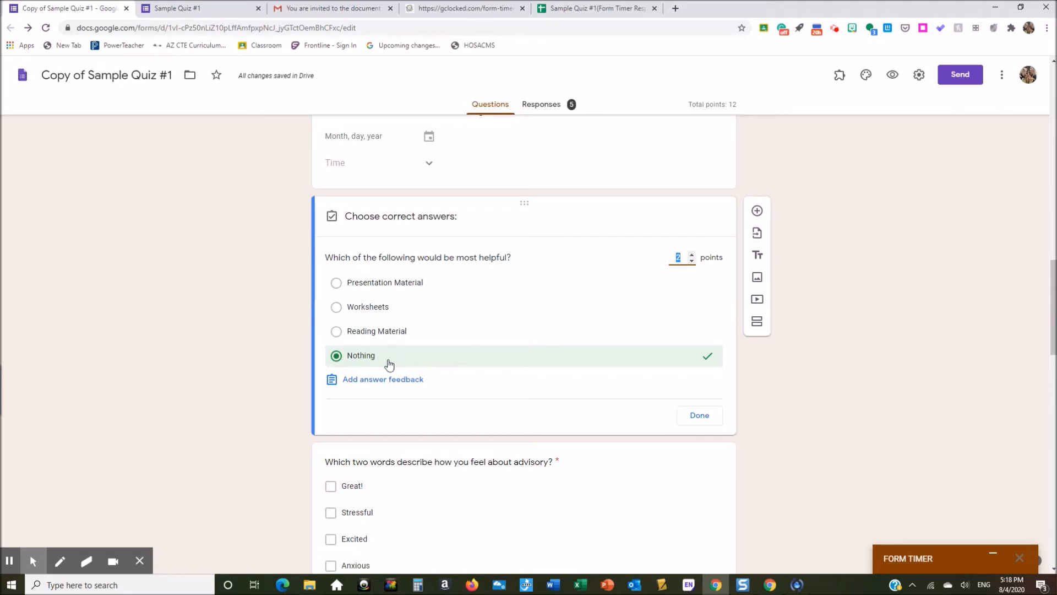
pyautogui.click(706, 420)
pyautogui.click(709, 410)
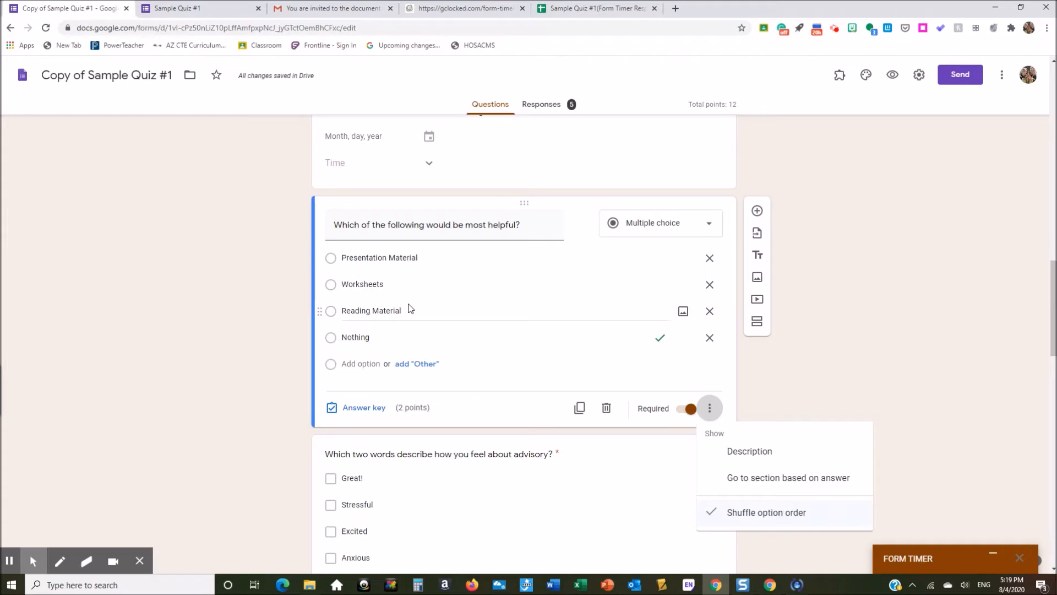
pyautogui.click(709, 408)
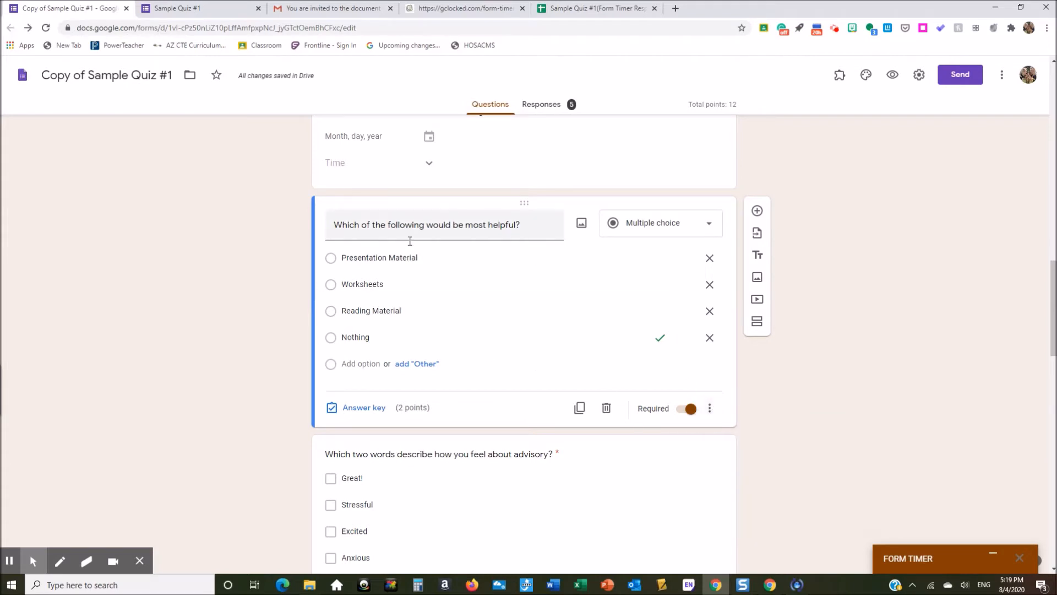
pyautogui.scroll(5, 784, 395)
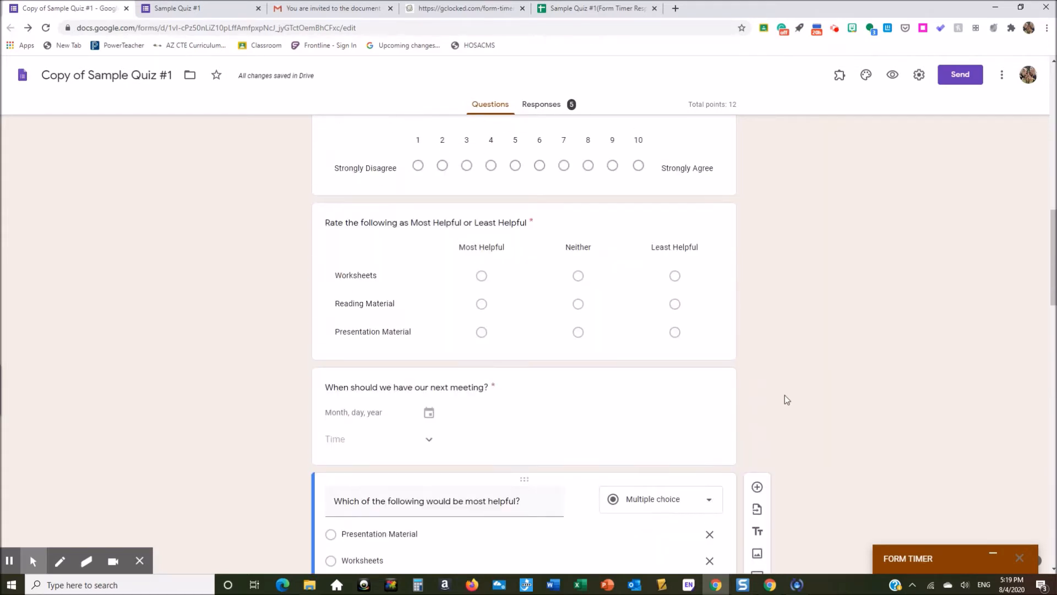
pyautogui.scroll(1, 785, 400)
pyautogui.click(553, 282)
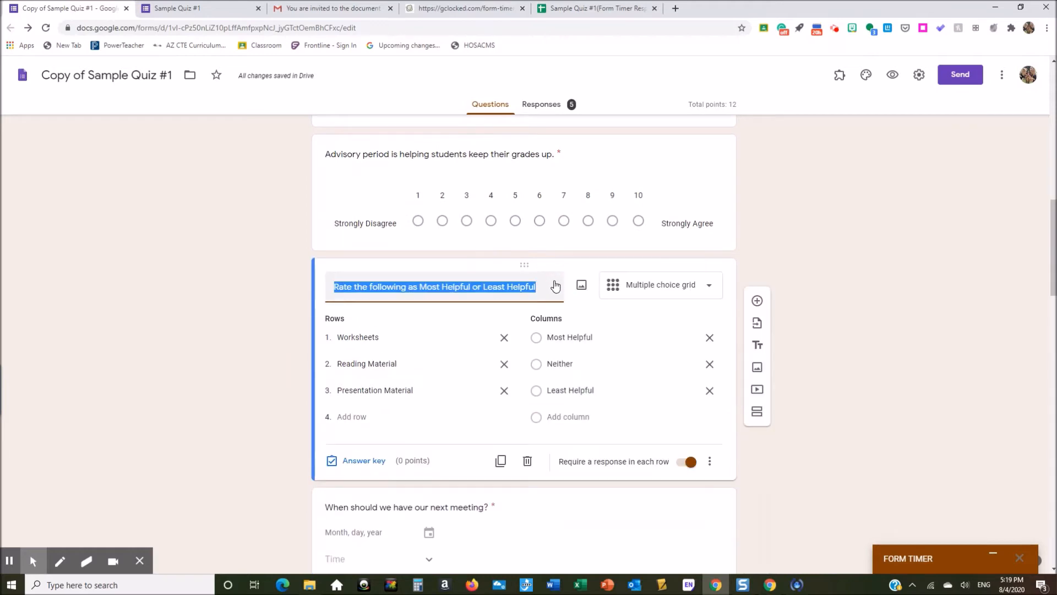
pyautogui.click(711, 468)
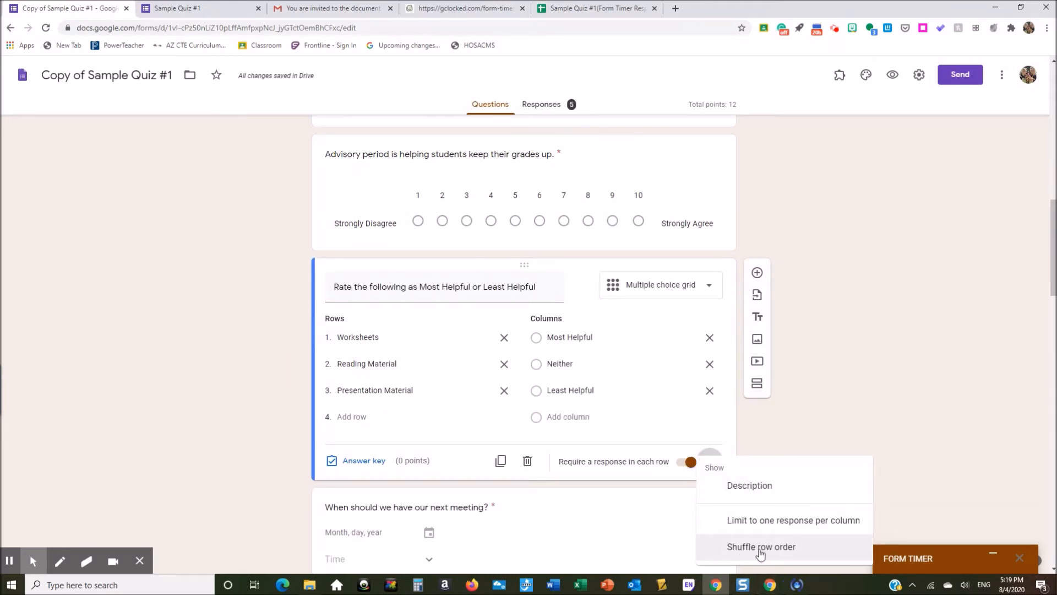
pyautogui.click(778, 429)
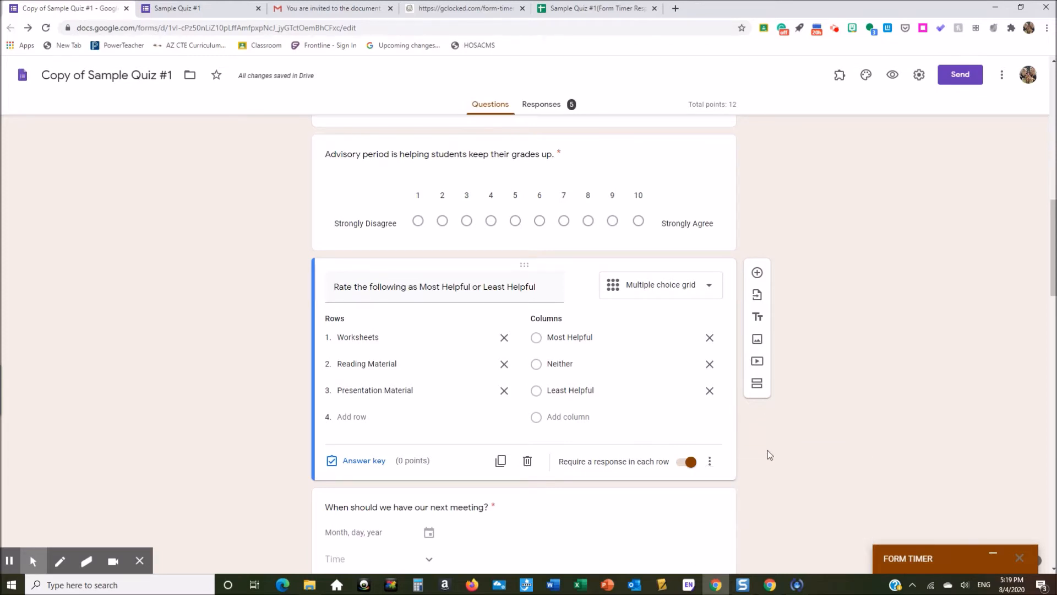
pyautogui.scroll(-10, 769, 454)
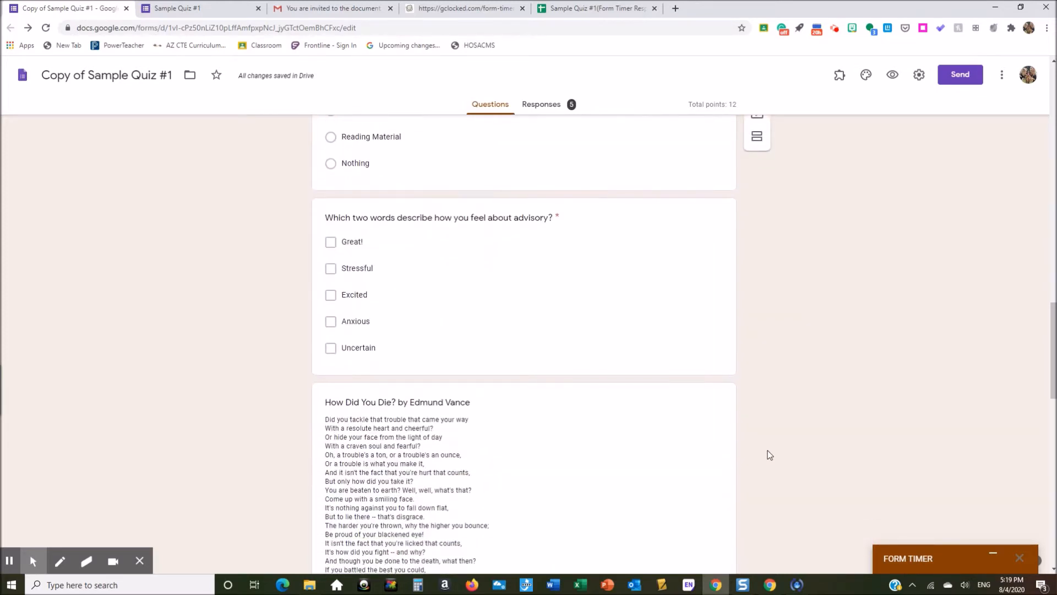
pyautogui.click(590, 290)
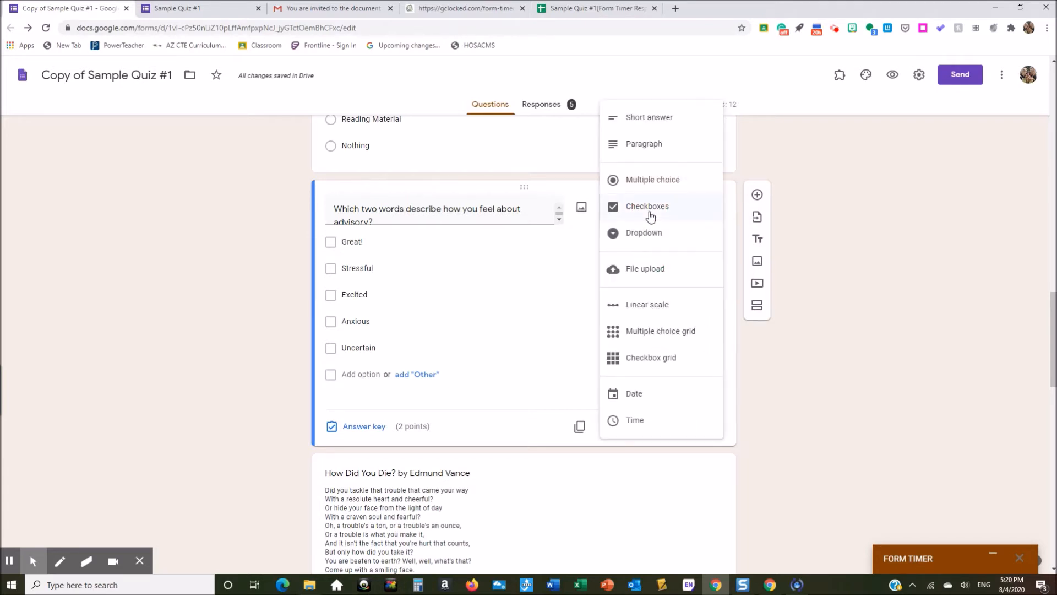
pyautogui.click(496, 242)
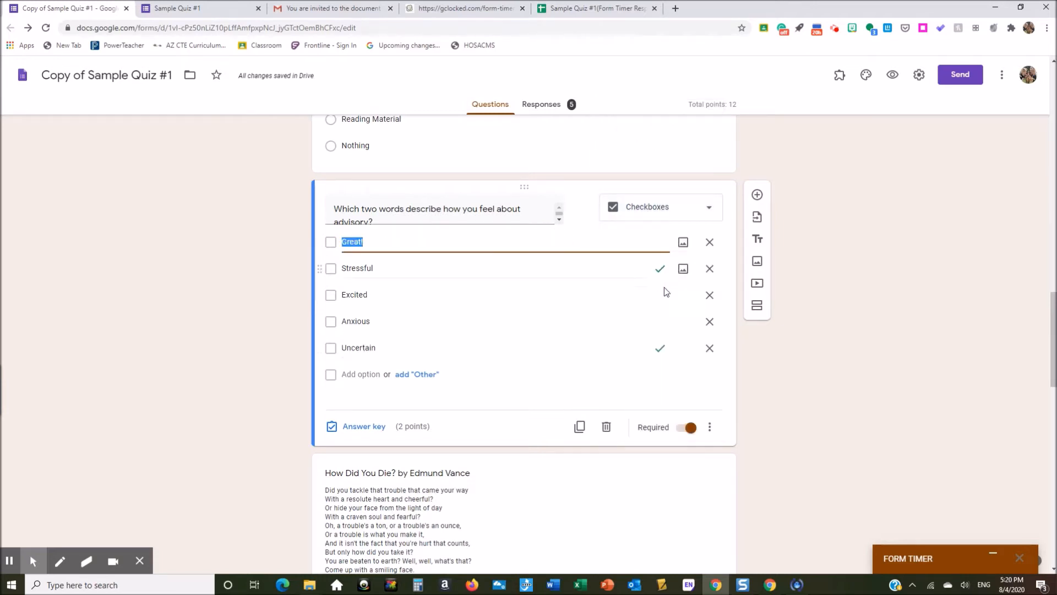
pyautogui.click(363, 427)
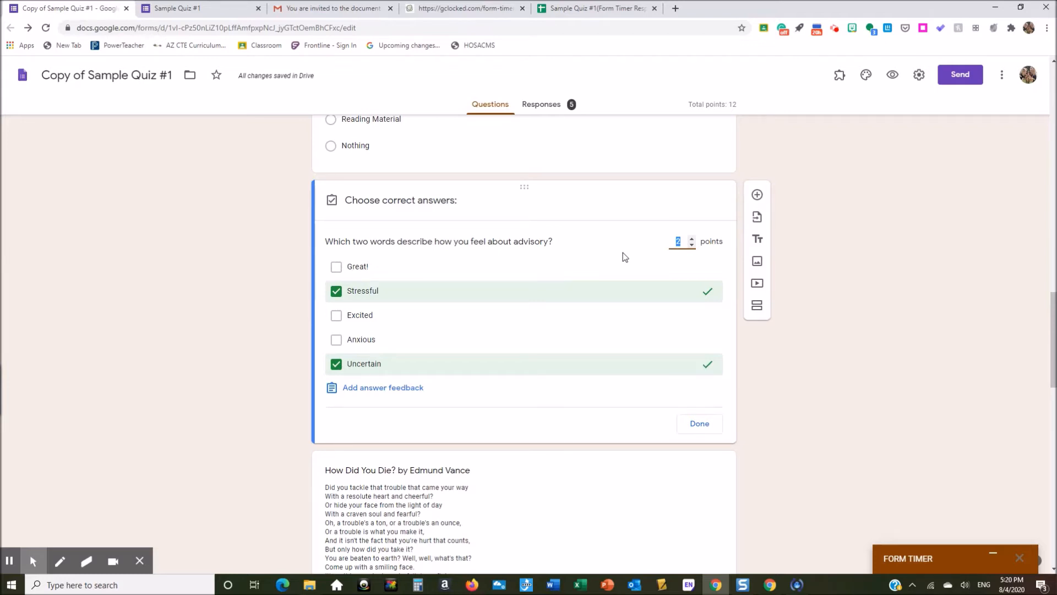
pyautogui.click(712, 426)
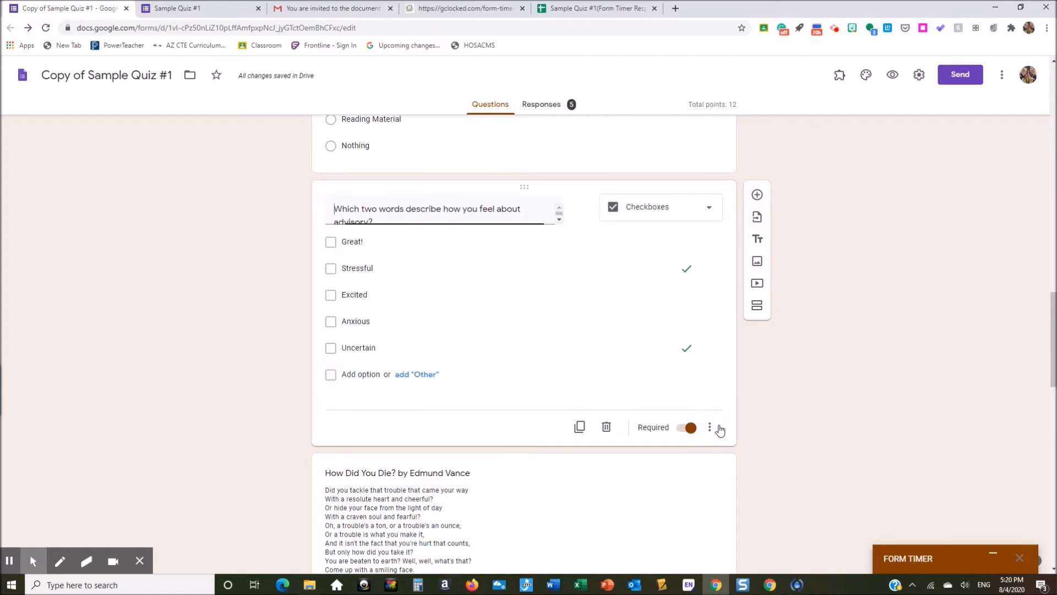
pyautogui.scroll(-7, 801, 397)
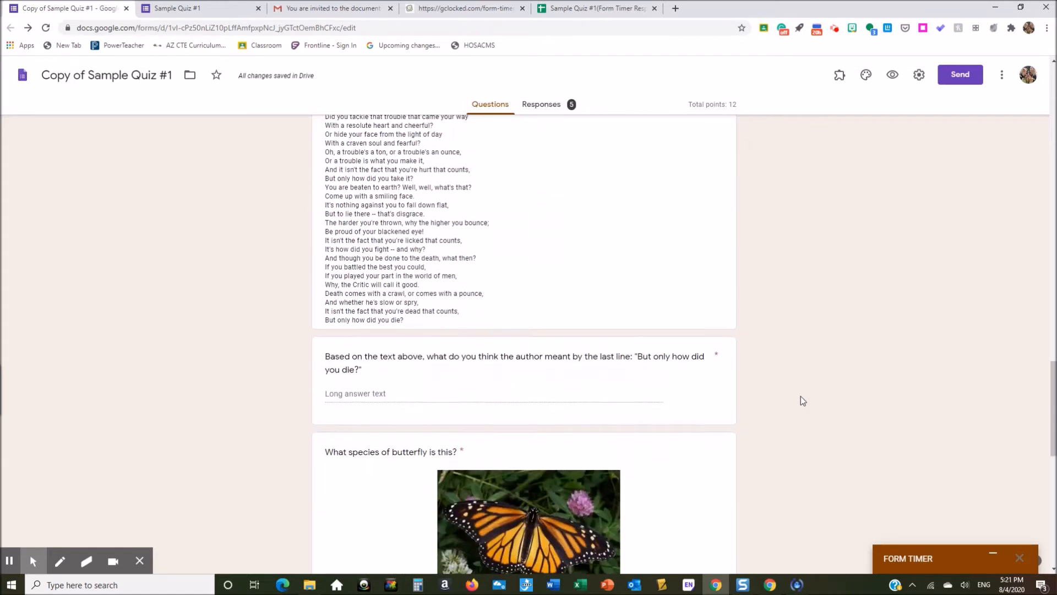
pyautogui.scroll(2, 800, 396)
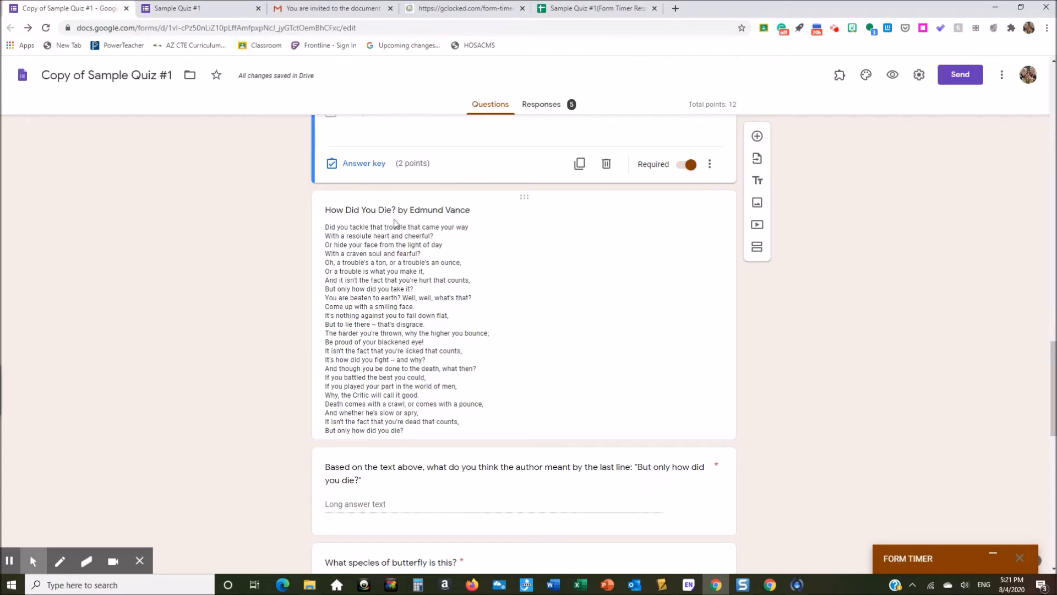
pyautogui.moveTo(331, 210); pyautogui.dragTo(441, 274)
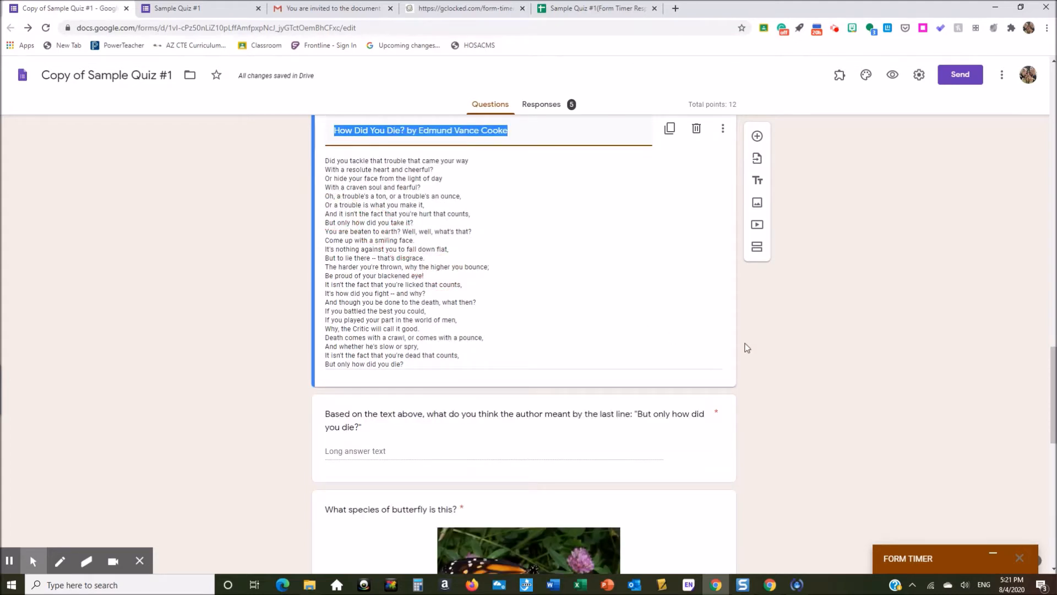
pyautogui.scroll(1, 747, 347)
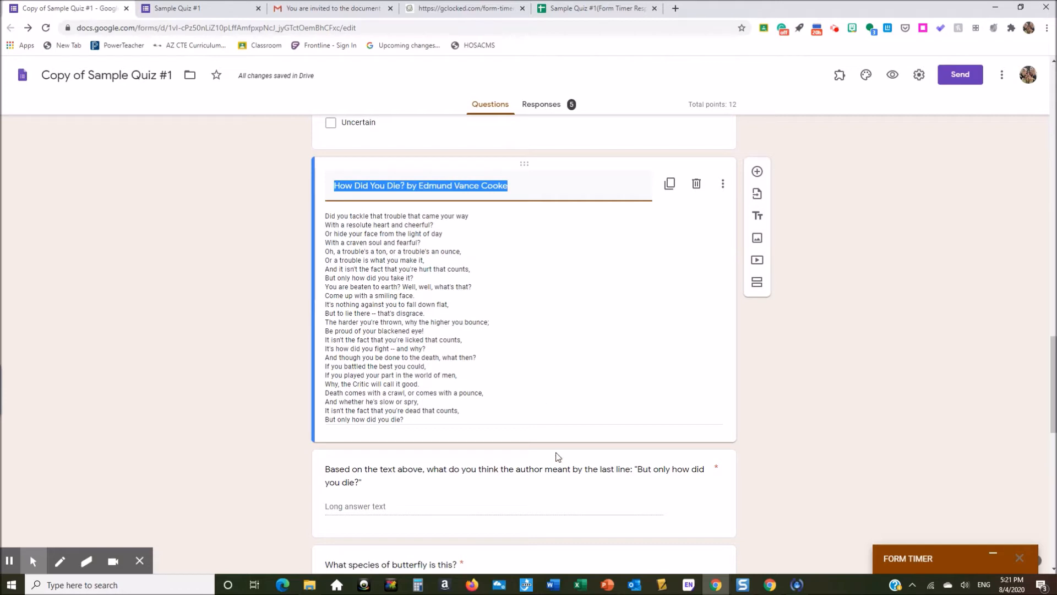
pyautogui.click(555, 499)
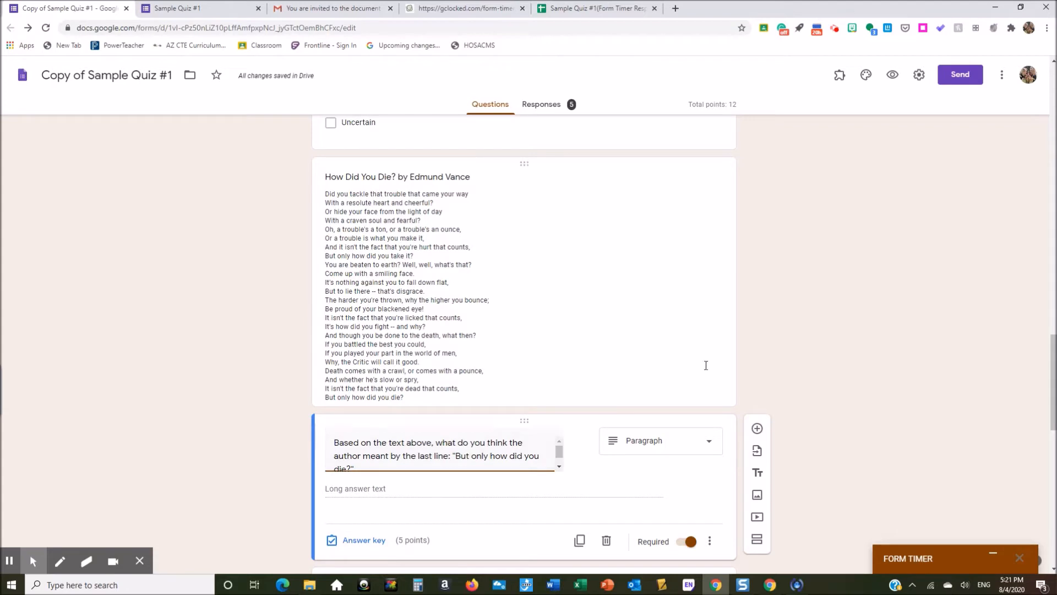
pyautogui.click(918, 76)
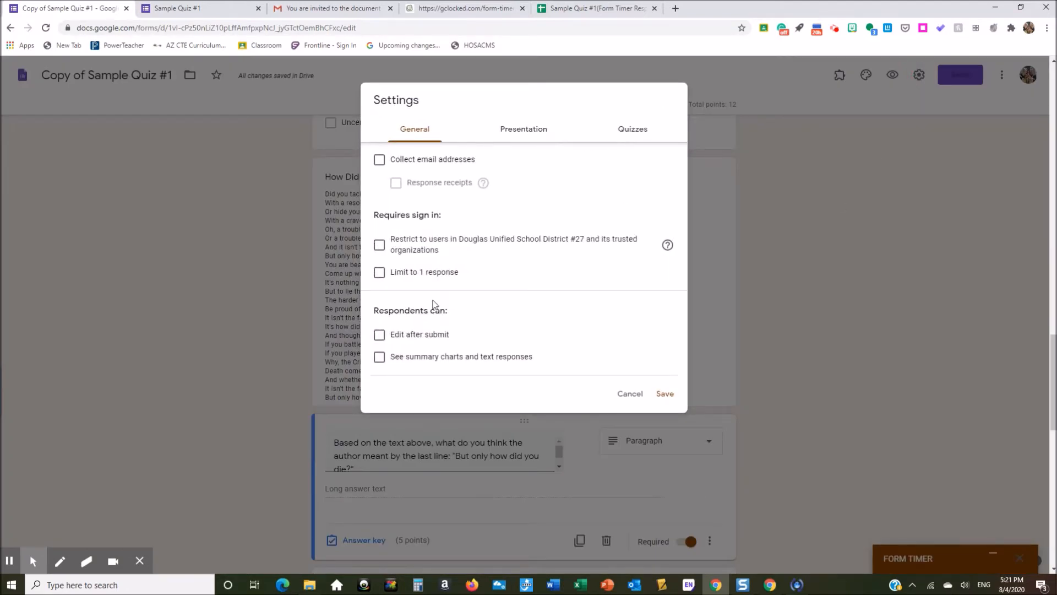
pyautogui.click(627, 132)
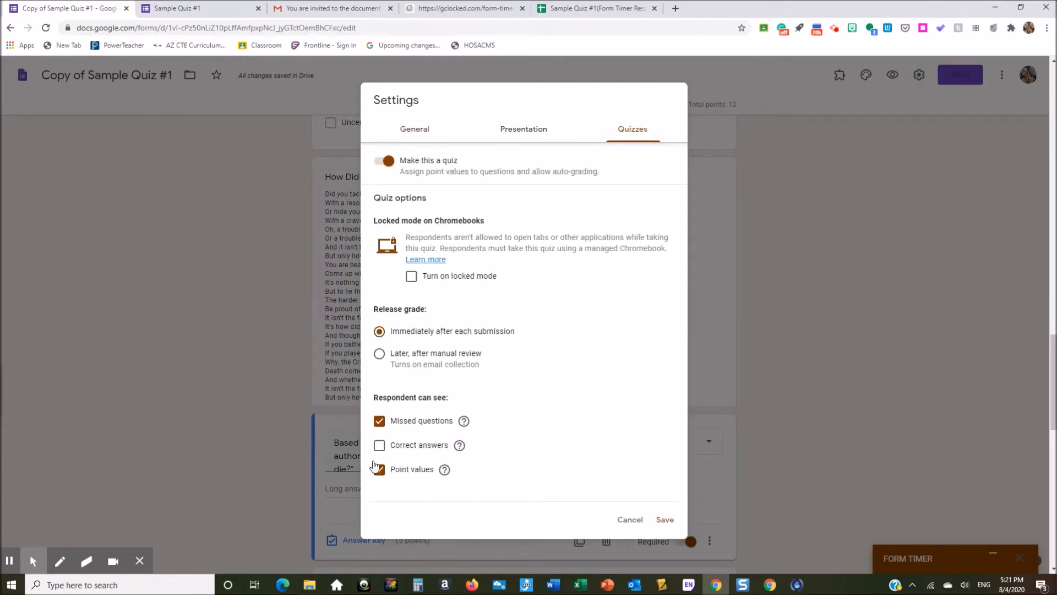
pyautogui.click(517, 139)
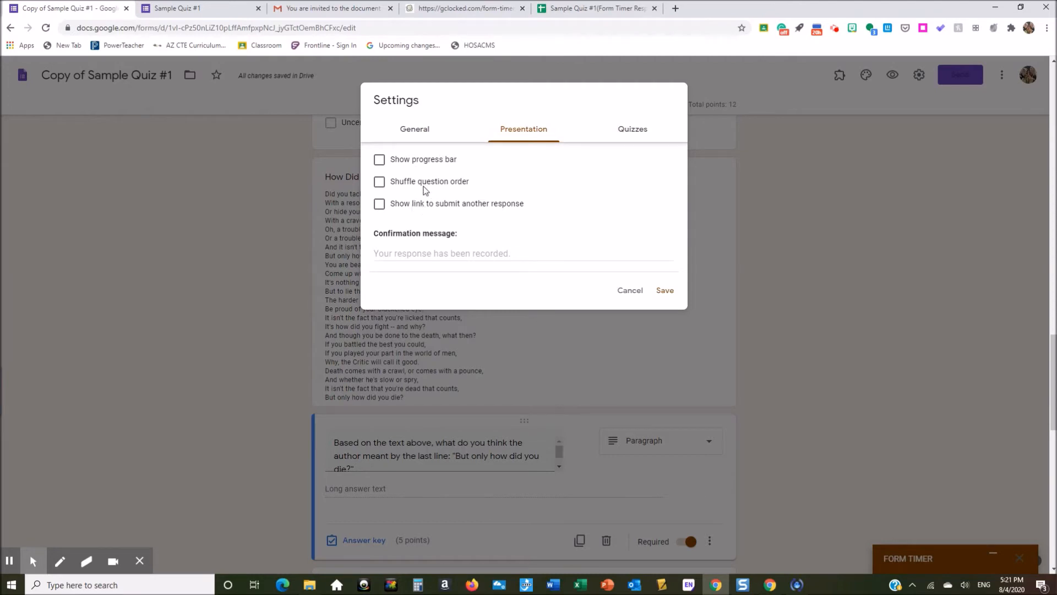
pyautogui.click(630, 291)
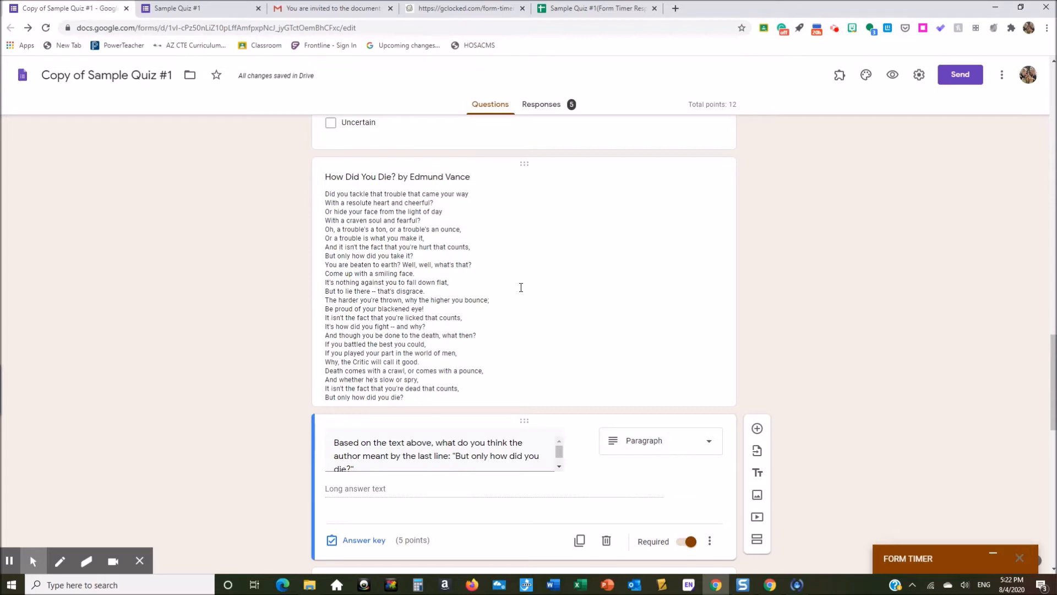
pyautogui.scroll(3, 723, 316)
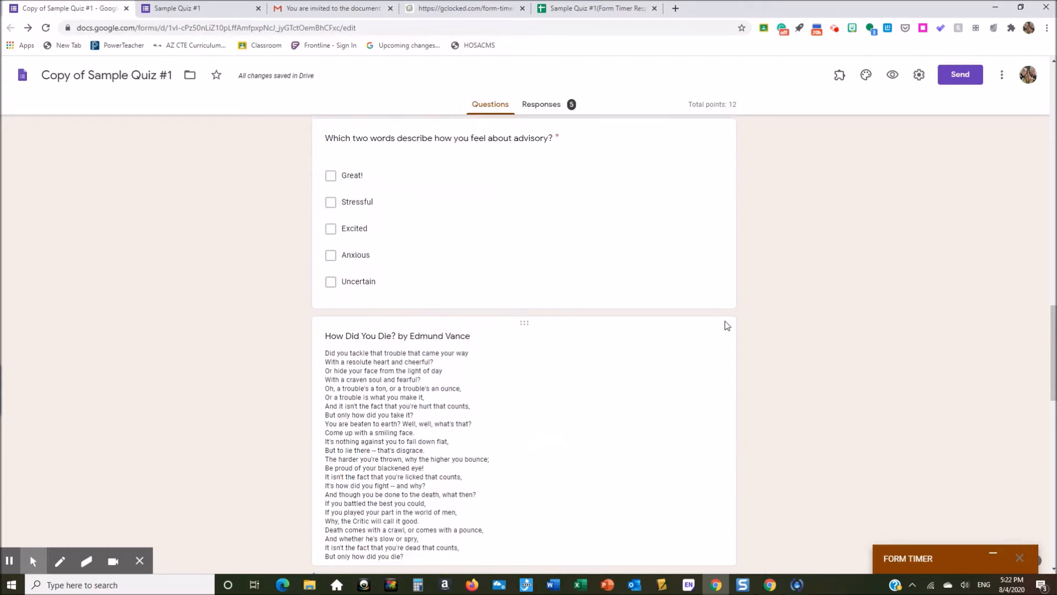
pyautogui.scroll(-4, 818, 337)
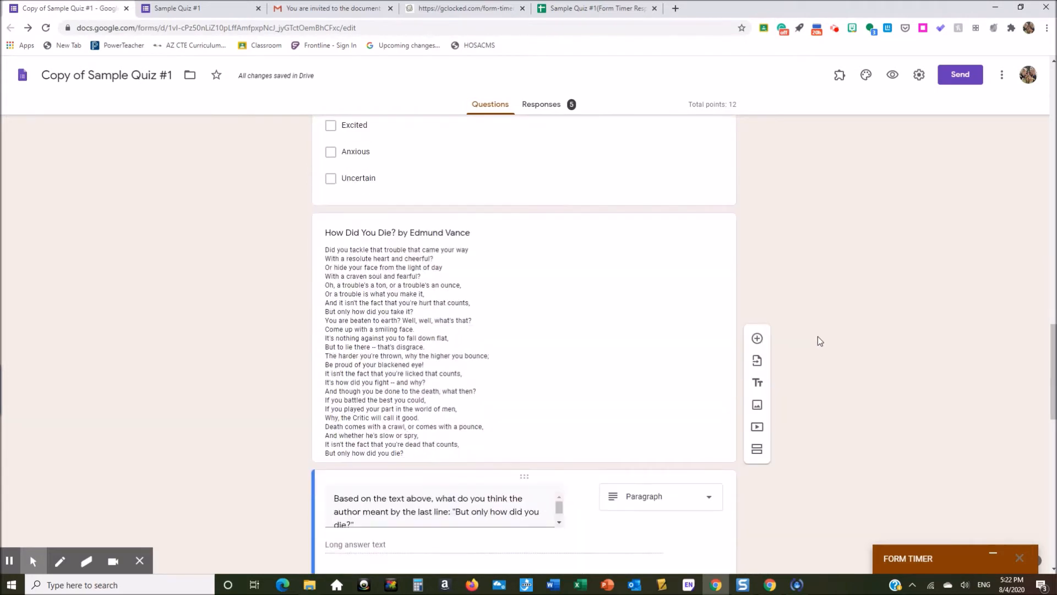
pyautogui.scroll(-6, 818, 336)
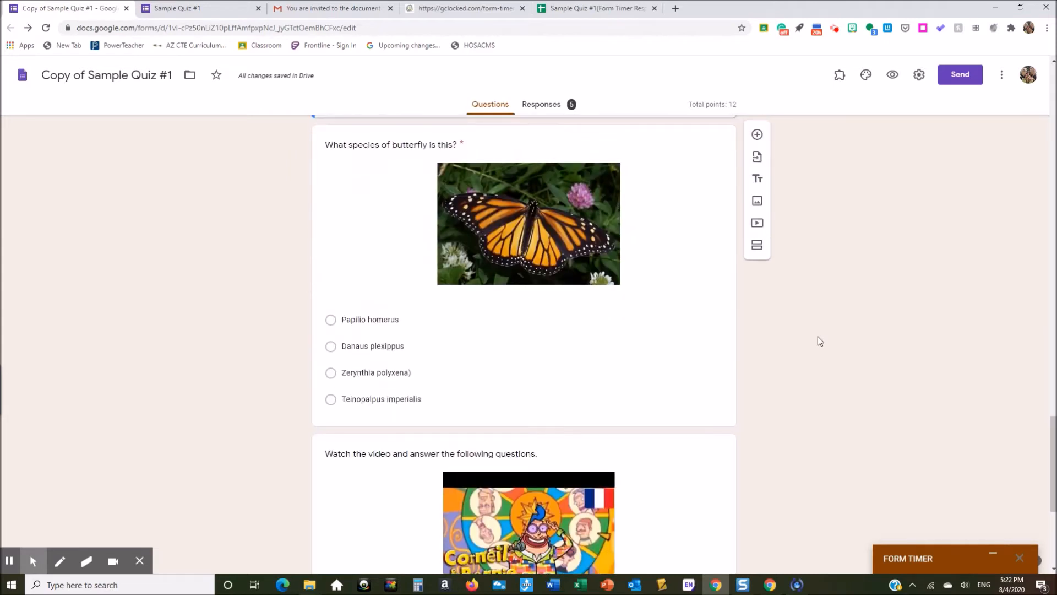
pyautogui.scroll(1, 818, 341)
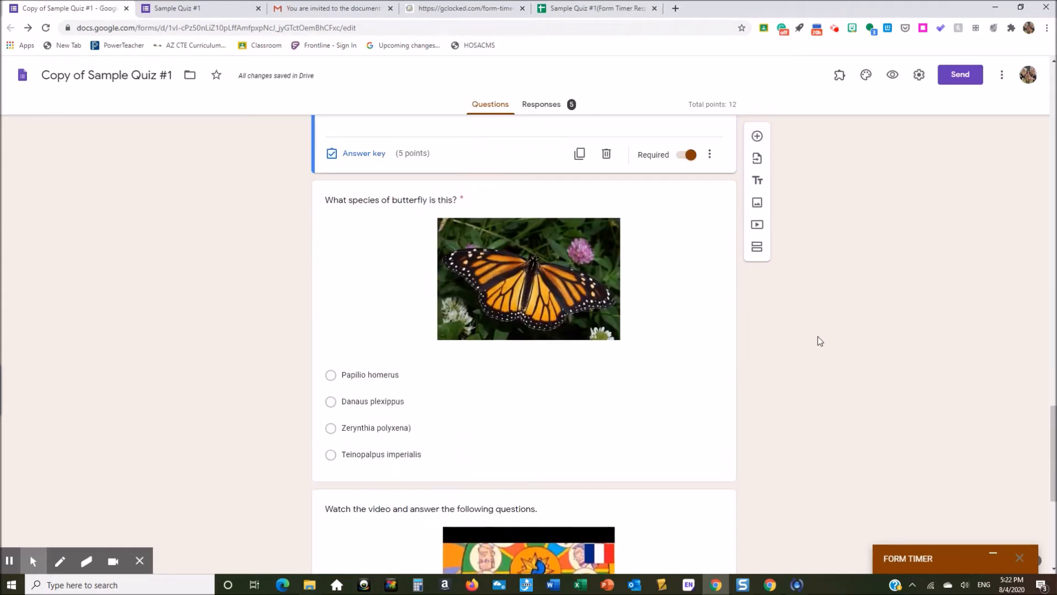
pyautogui.click(396, 285)
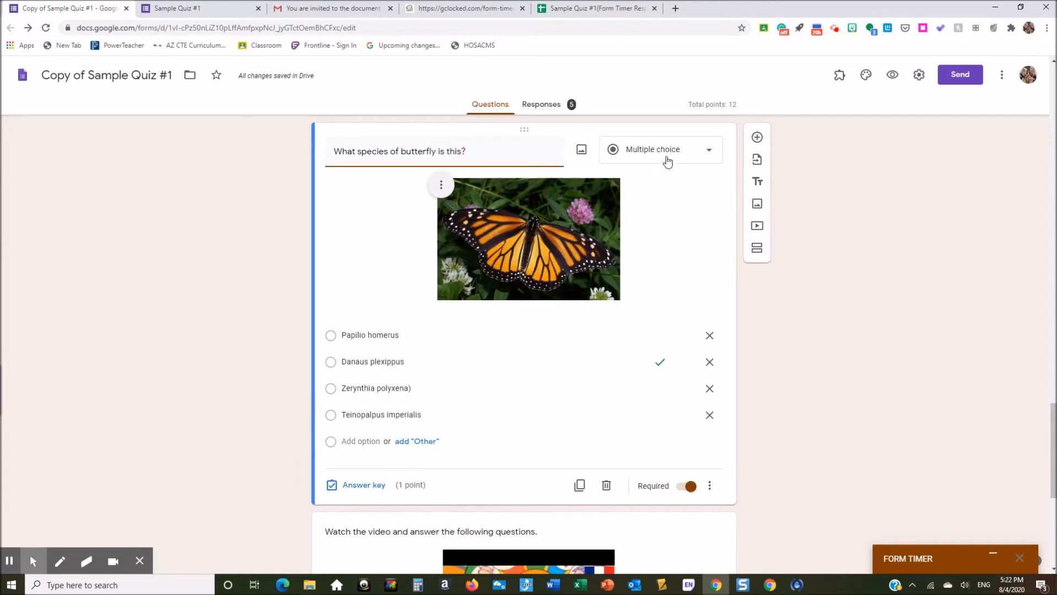
pyautogui.click(477, 152)
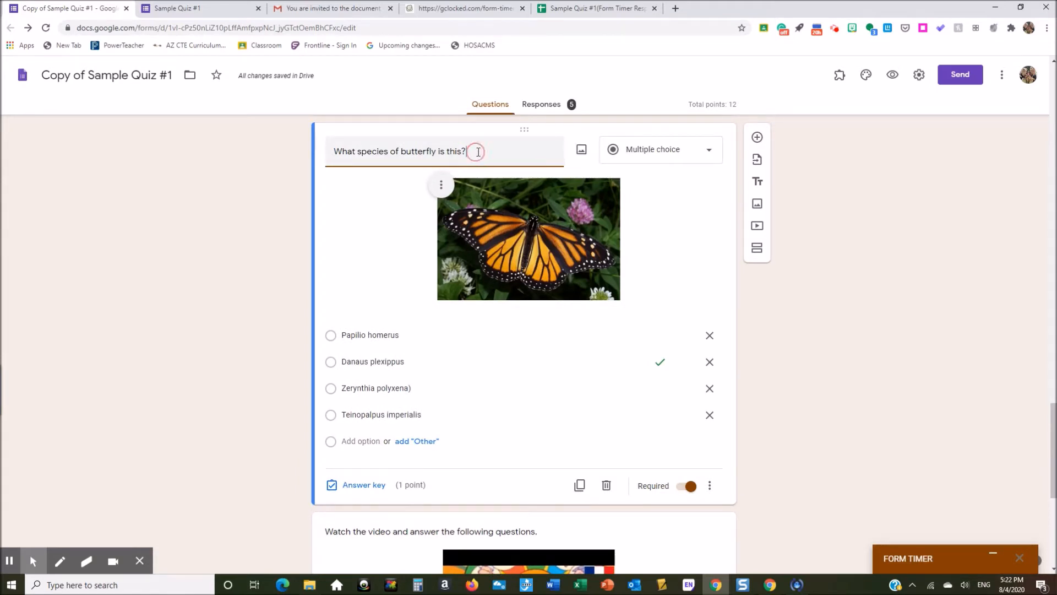
pyautogui.click(581, 154)
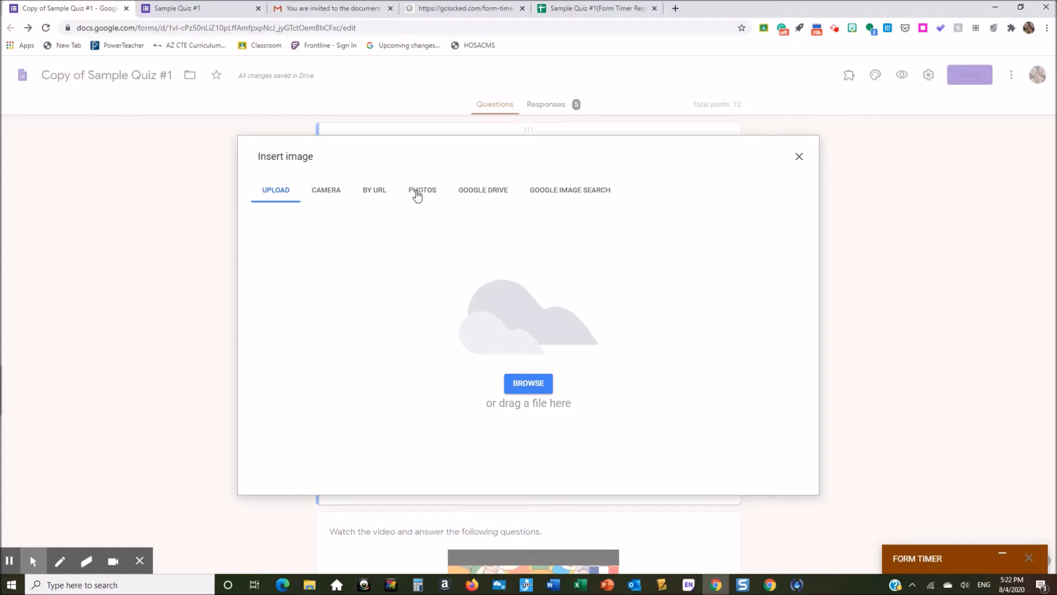
pyautogui.click(571, 196)
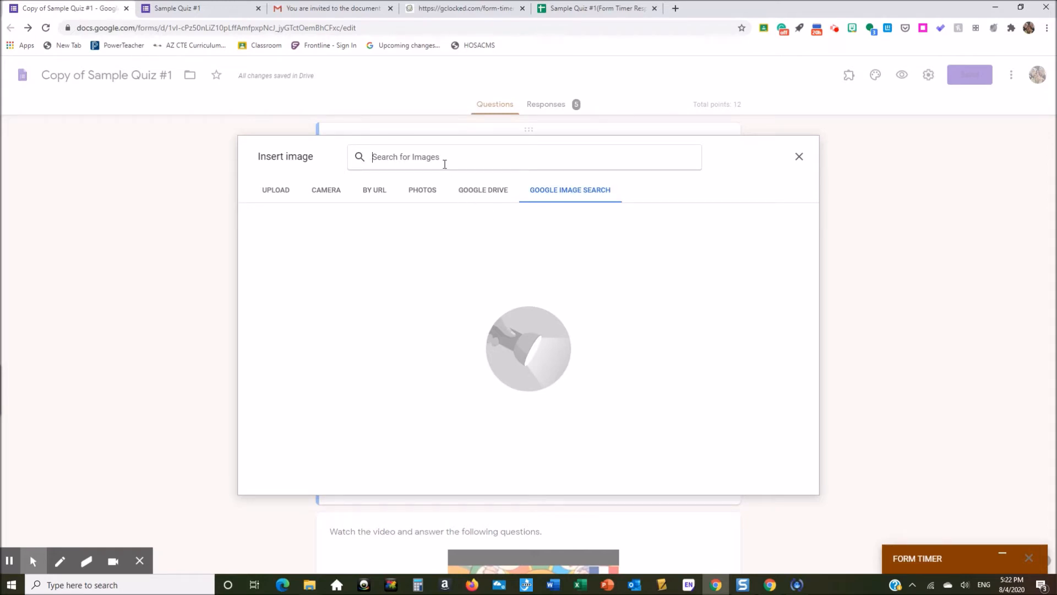
pyautogui.write('flowers')
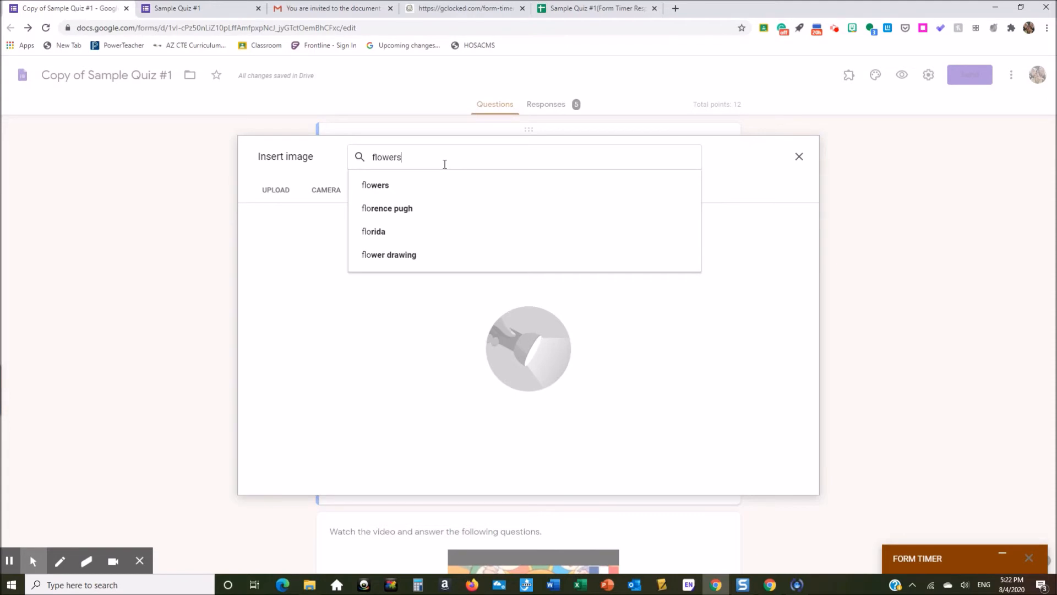
pyautogui.press('Return')
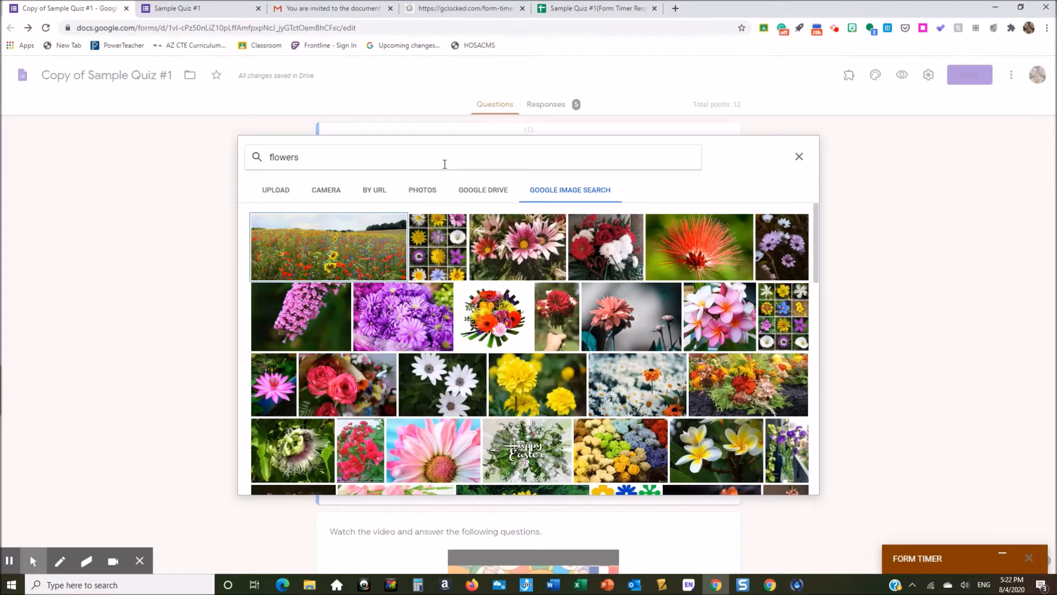
pyautogui.click(798, 159)
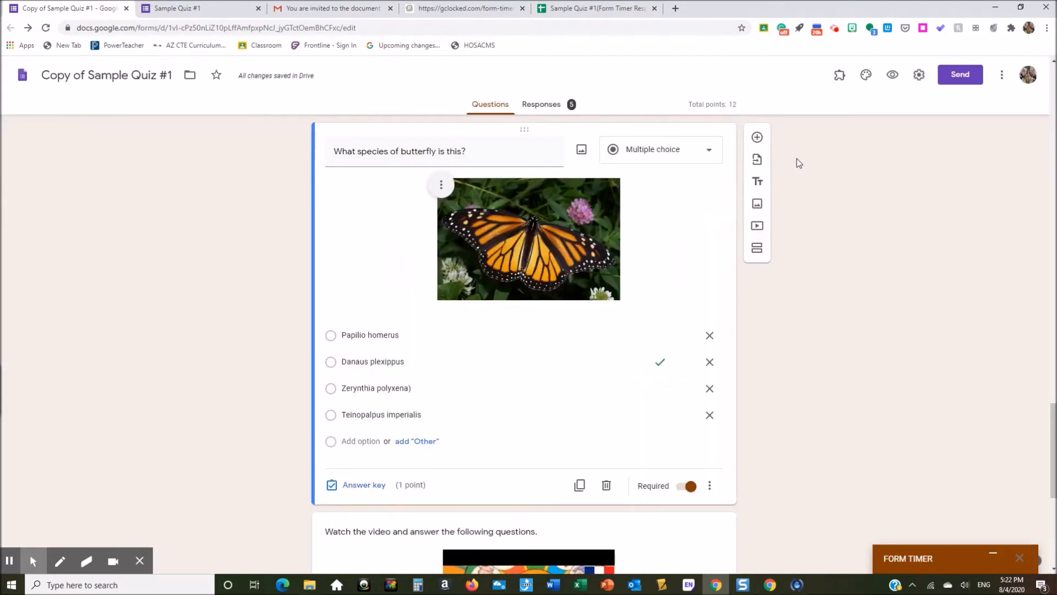
pyautogui.click(417, 335)
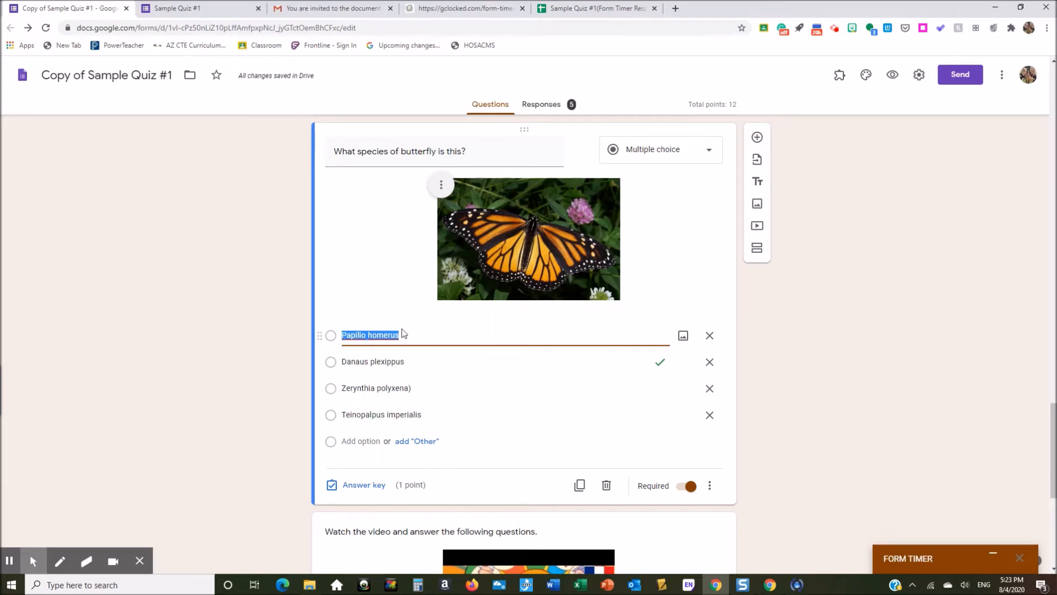
pyautogui.click(683, 336)
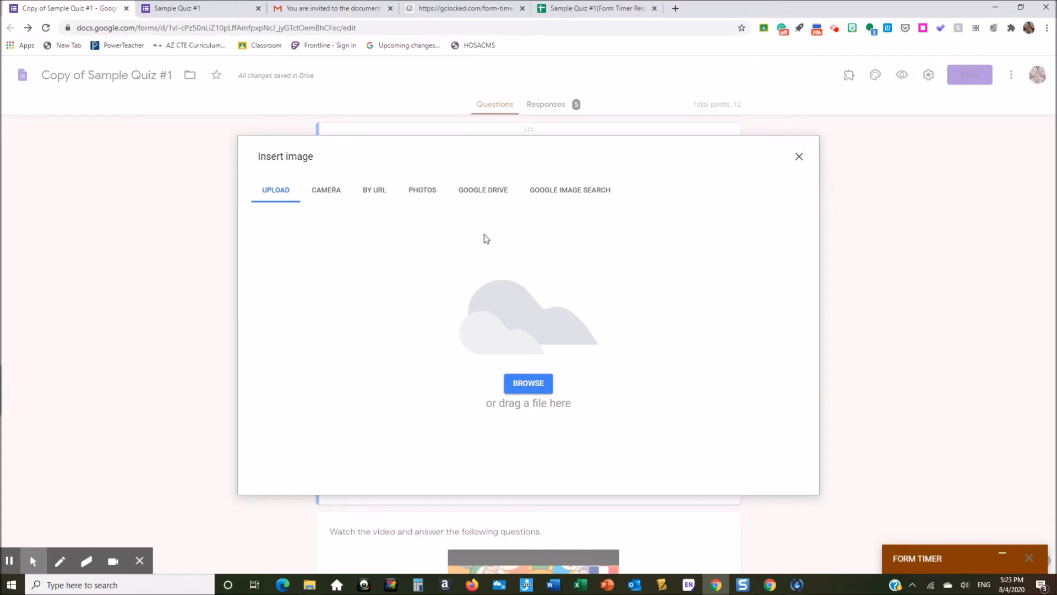
pyautogui.click(564, 192)
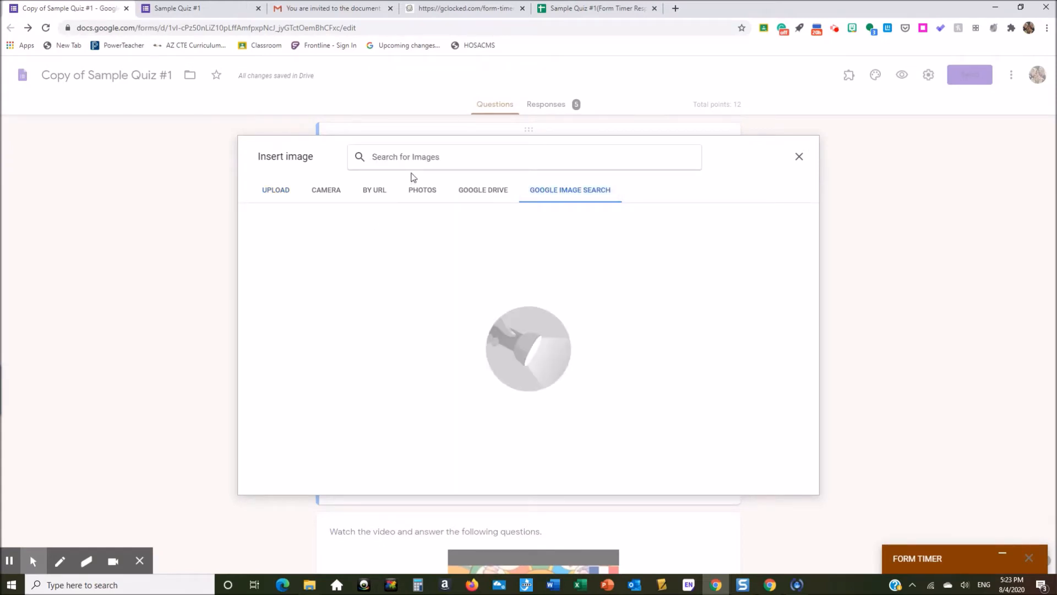
pyautogui.write('butter')
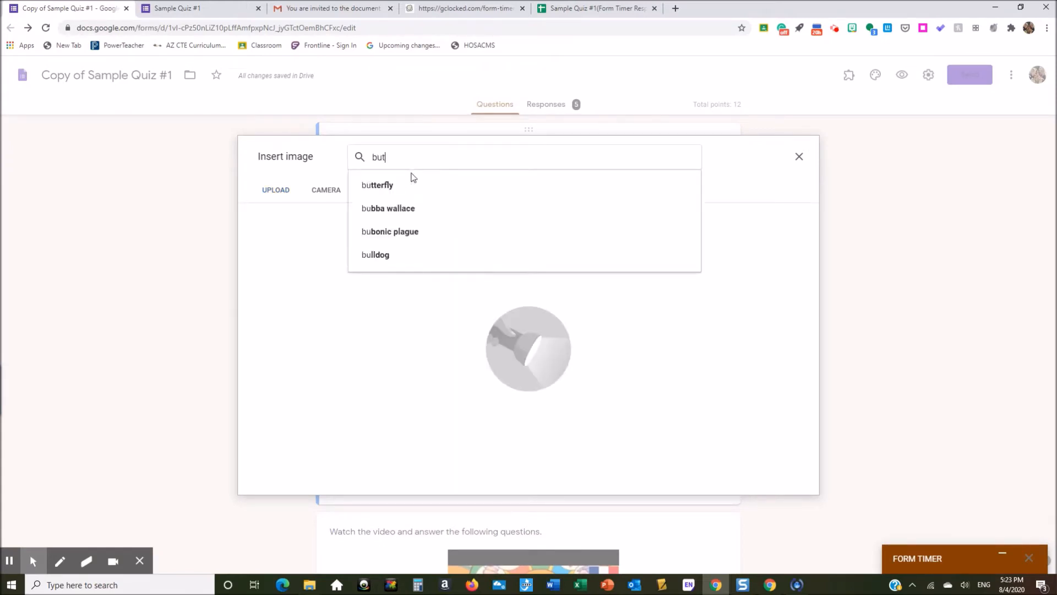
pyautogui.click(408, 191)
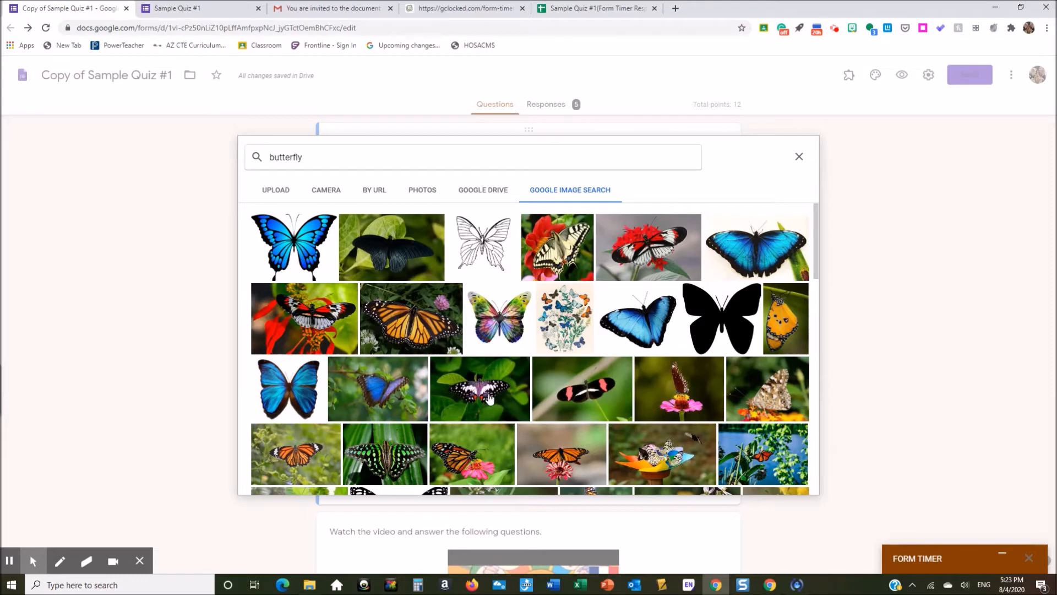
pyautogui.click(392, 399)
pyautogui.click(411, 319)
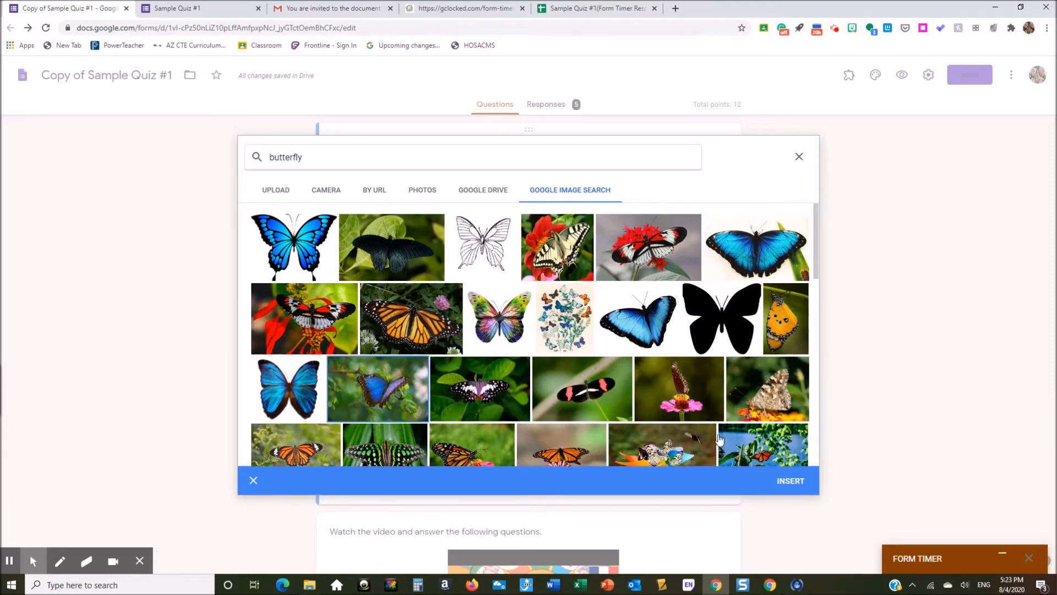
pyautogui.click(787, 481)
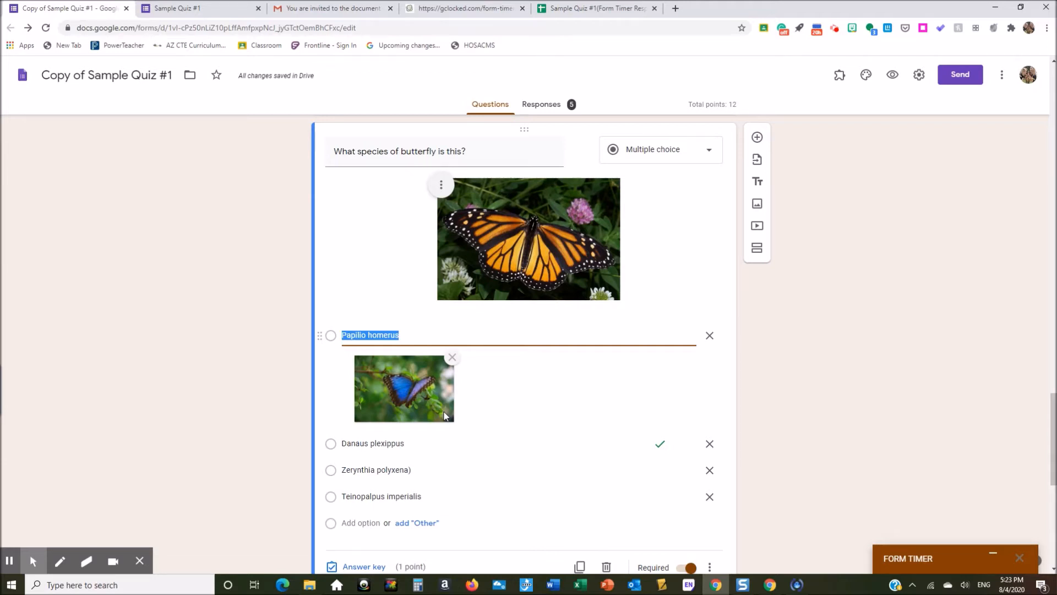
pyautogui.click(452, 358)
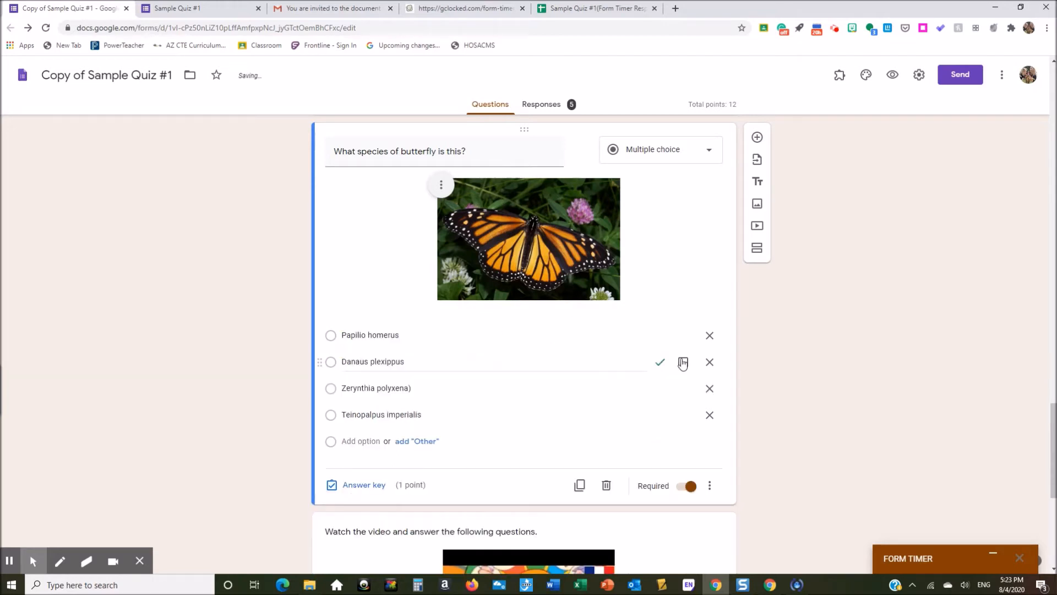
pyautogui.scroll(-3, 733, 313)
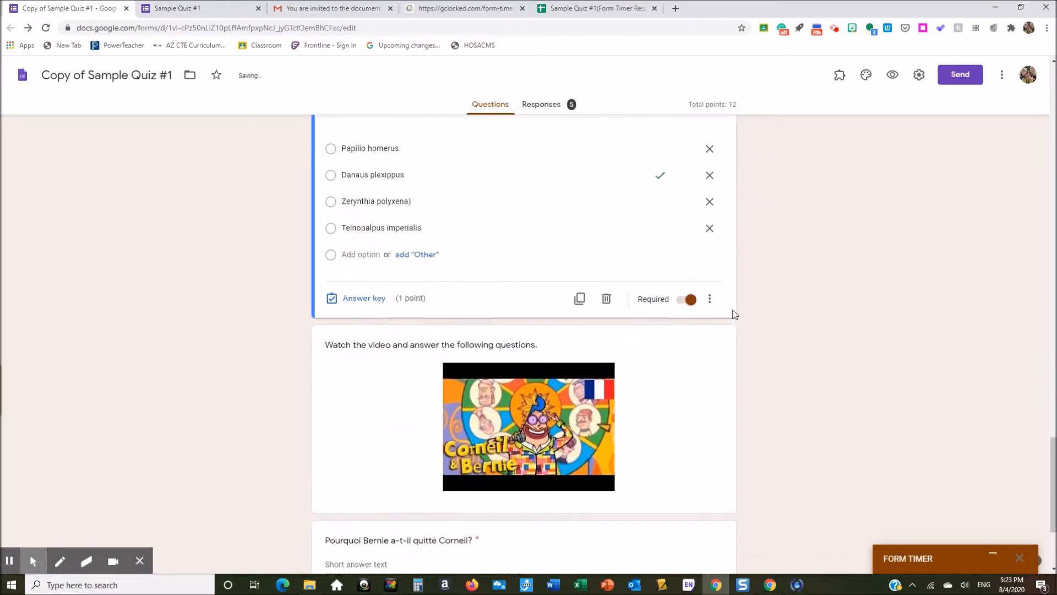
pyautogui.scroll(-3, 732, 313)
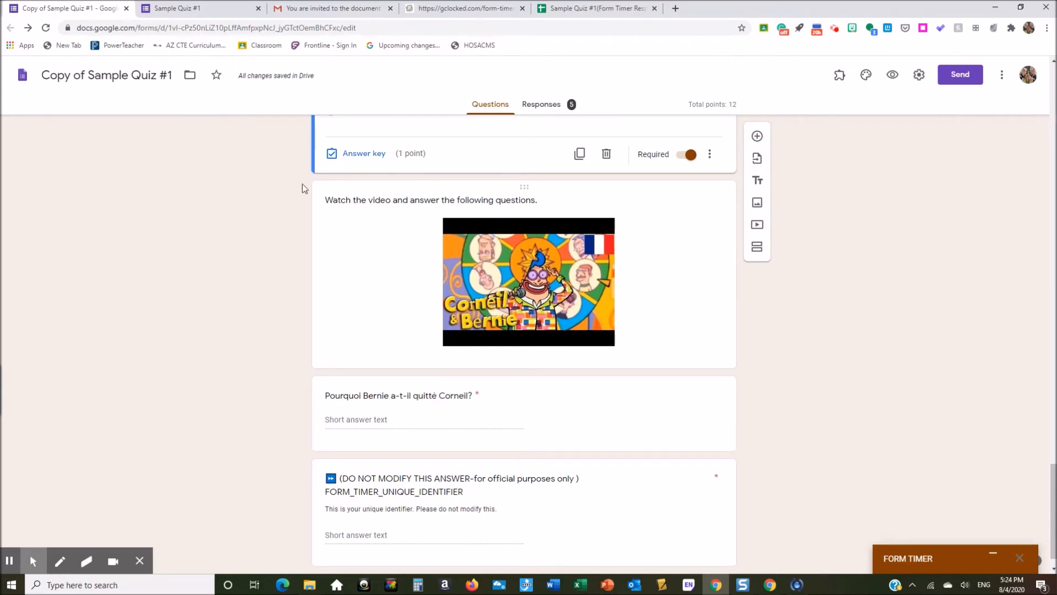
pyautogui.click(190, 8)
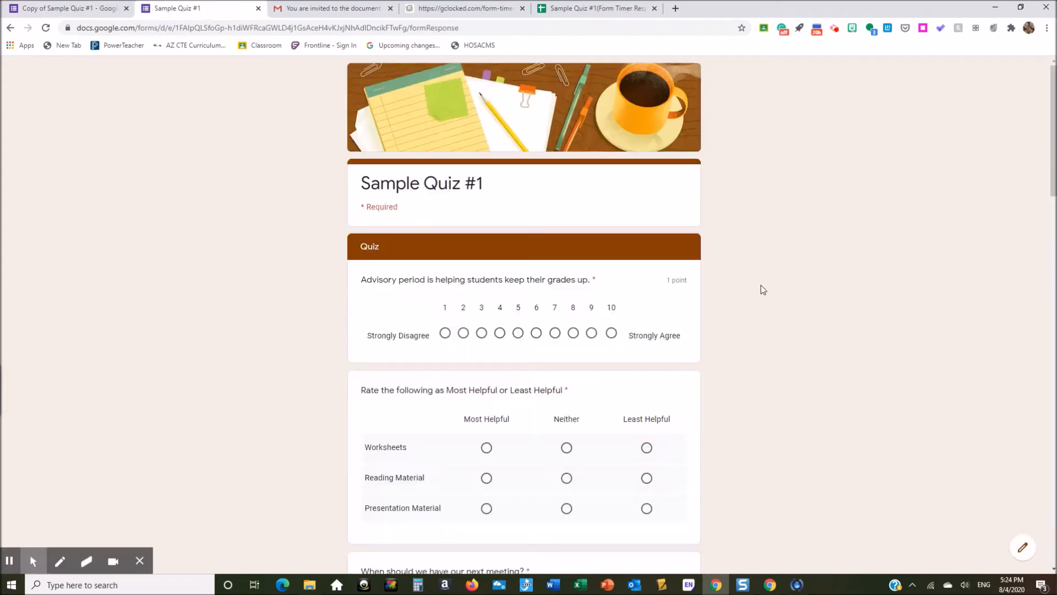
pyautogui.scroll(-8, 785, 280)
pyautogui.scroll(-13, 785, 280)
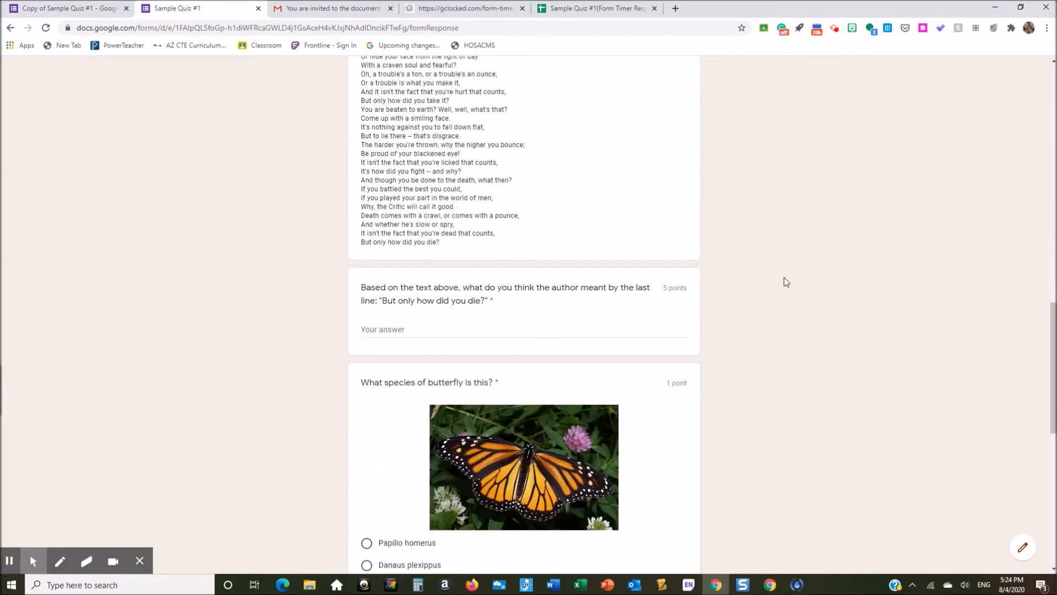
pyautogui.scroll(-1, 786, 281)
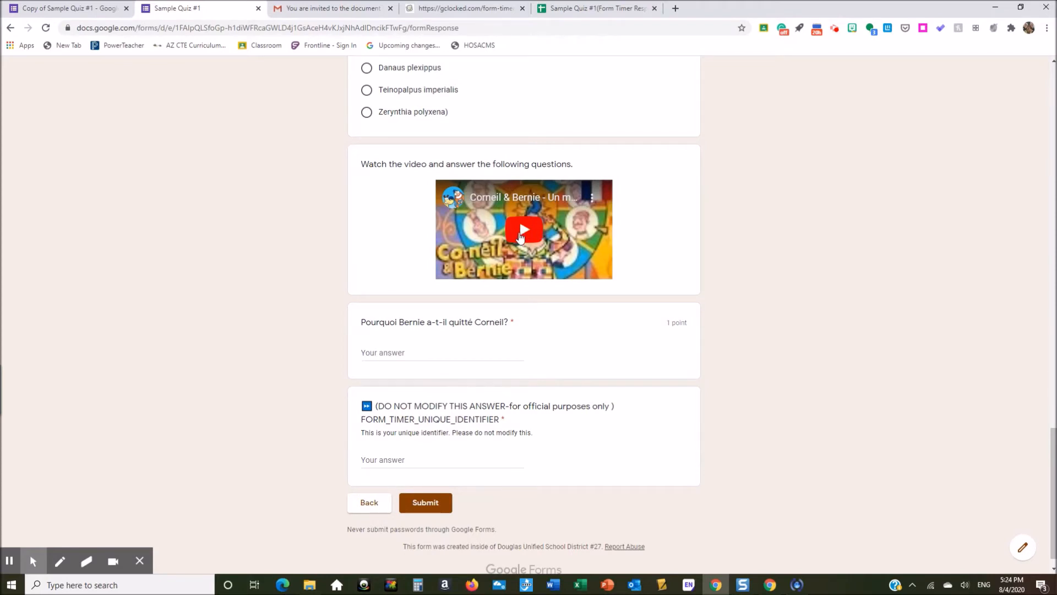
pyautogui.click(521, 236)
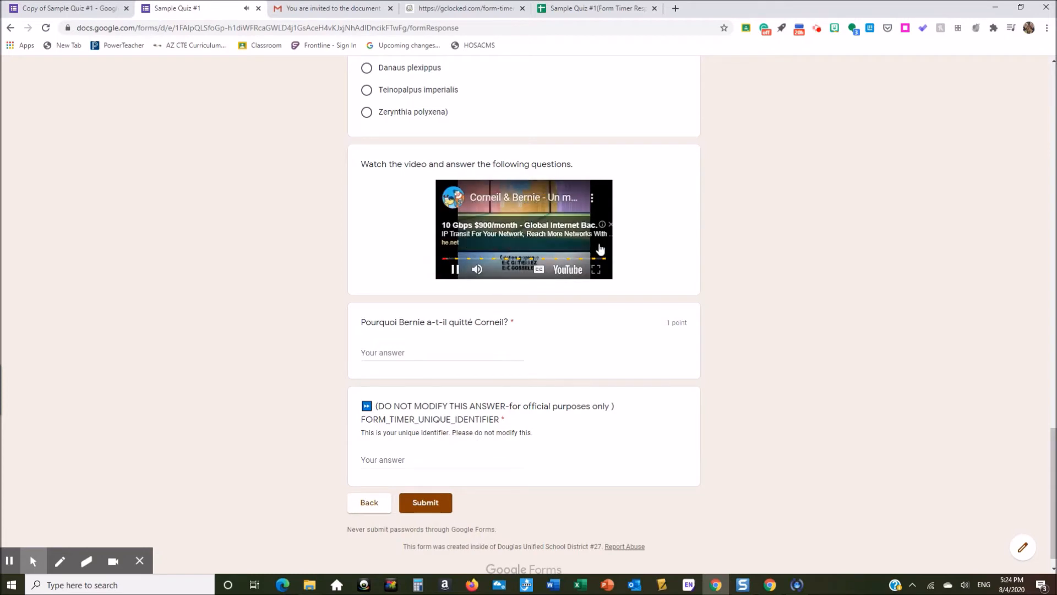
pyautogui.click(607, 226)
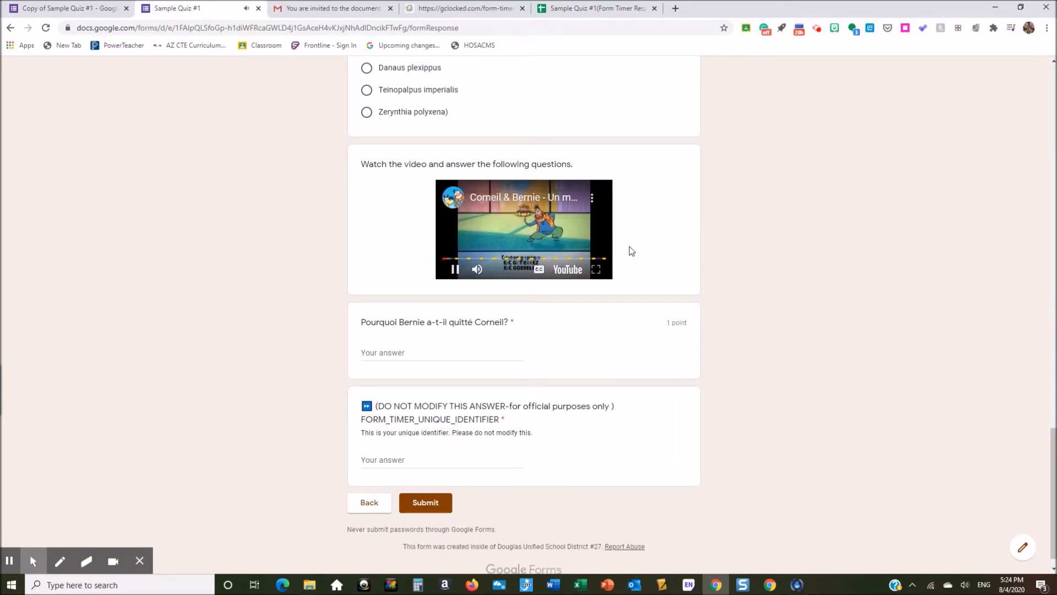
pyautogui.click(455, 269)
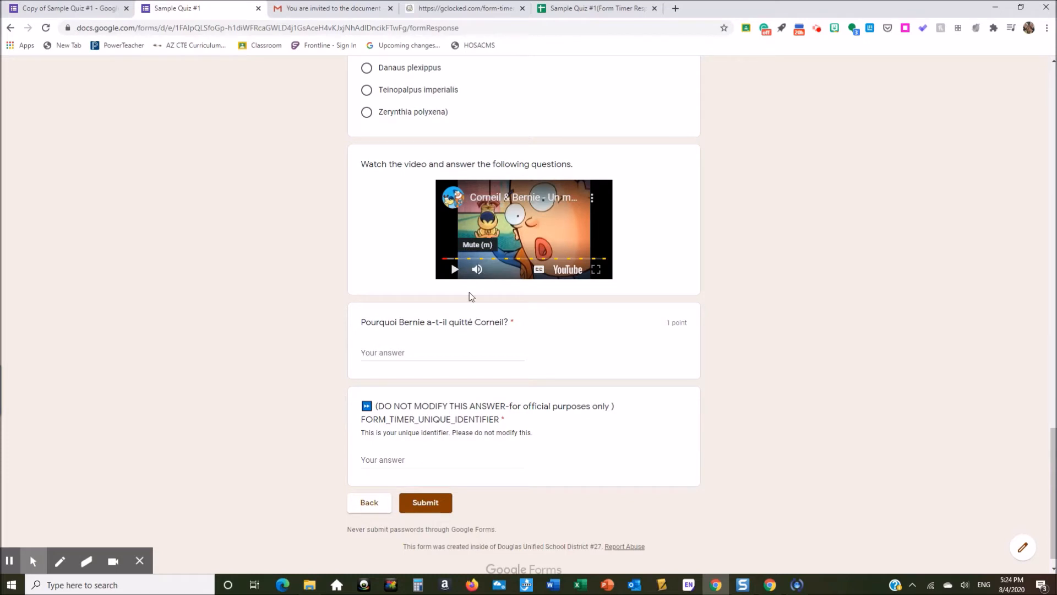
pyautogui.click(387, 353)
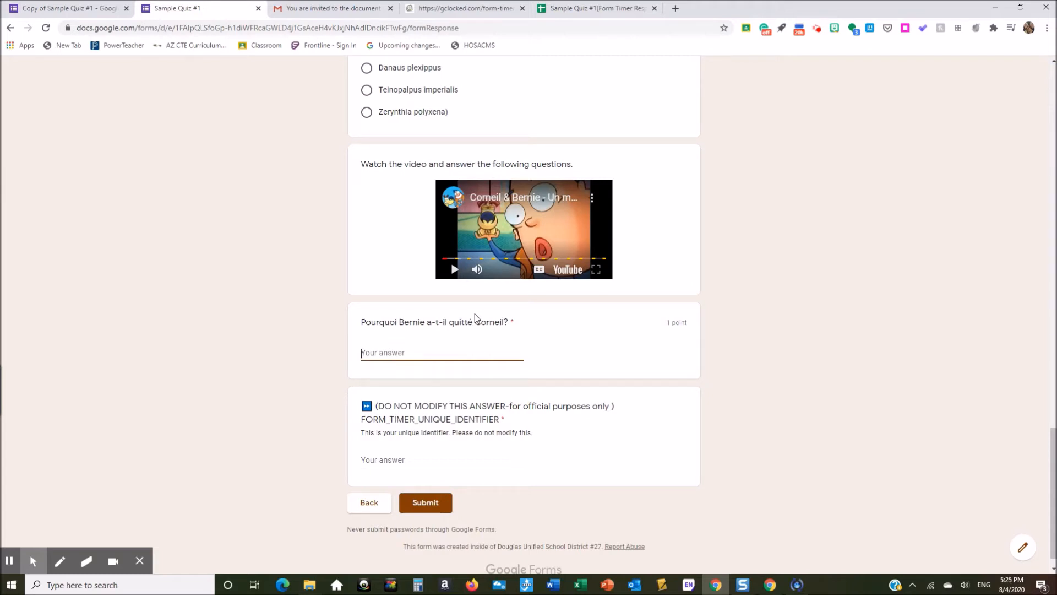
pyautogui.click(69, 10)
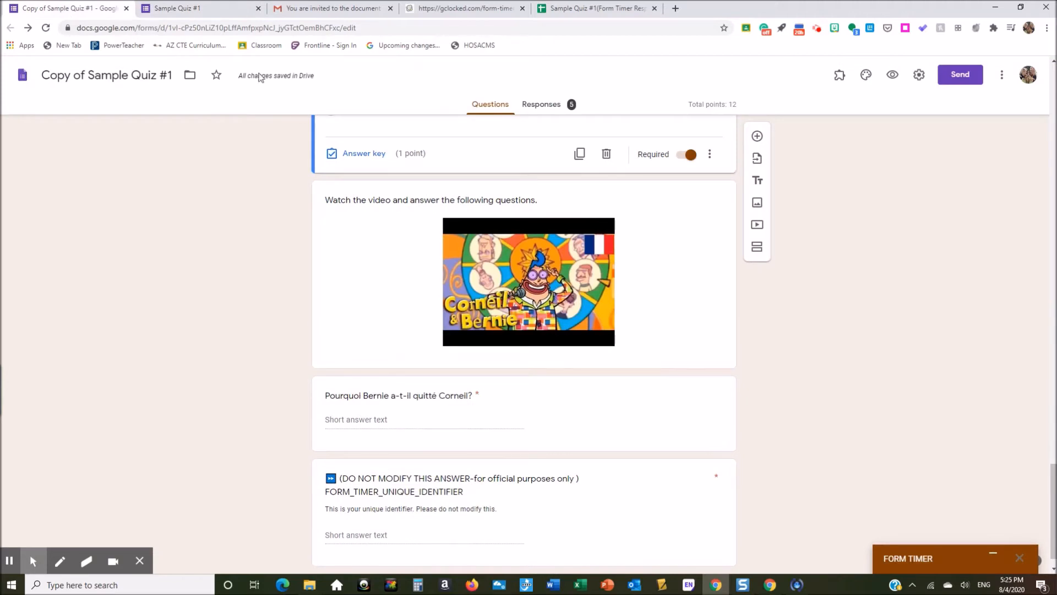
pyautogui.click(196, 8)
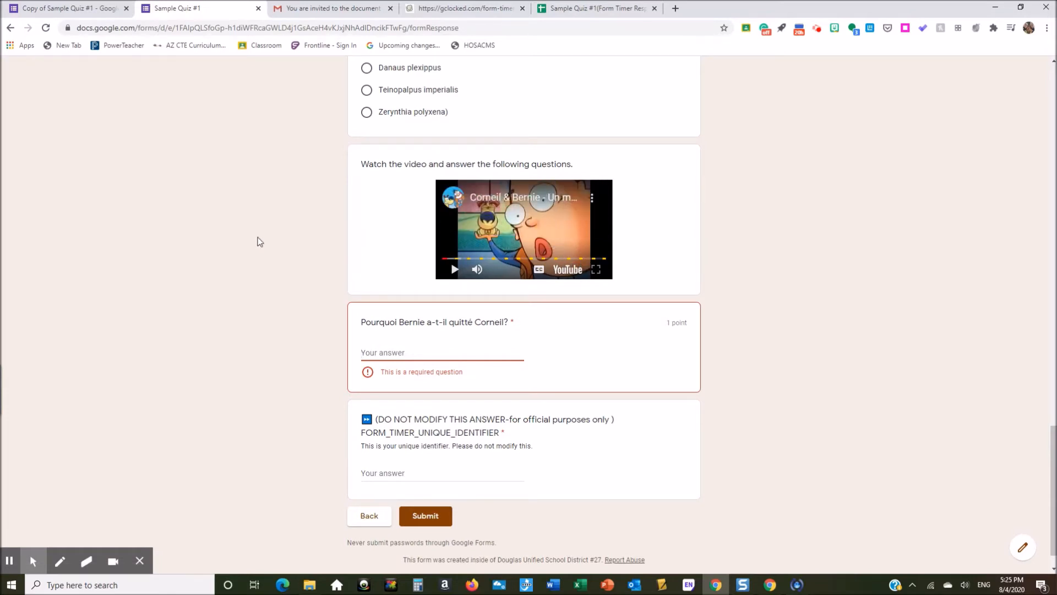
pyautogui.click(80, 9)
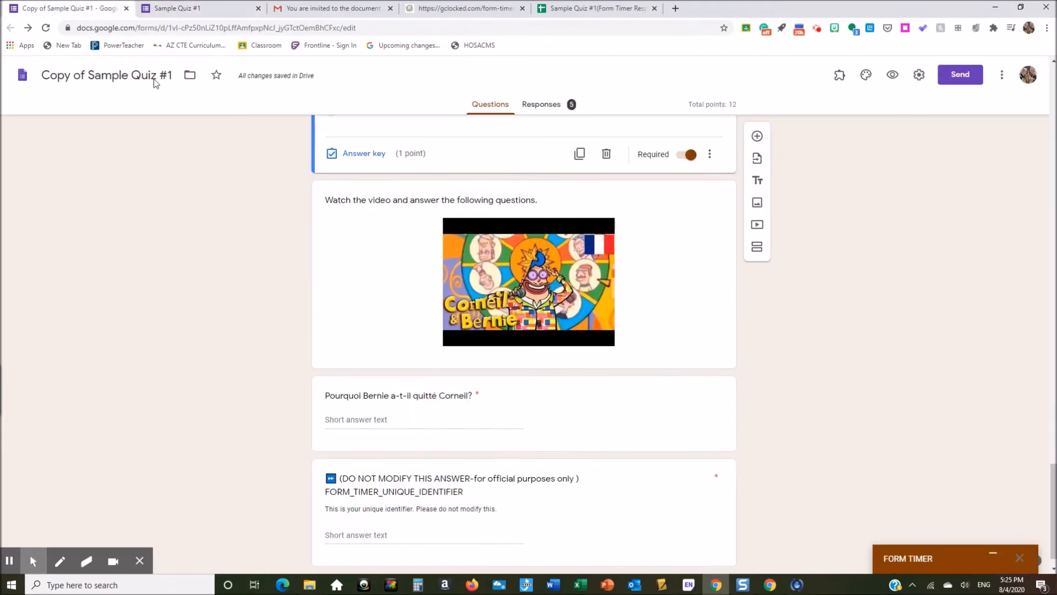
# Step: Keep the Pourquoi Bernie question's type as Short answer
pyautogui.click(574, 410)
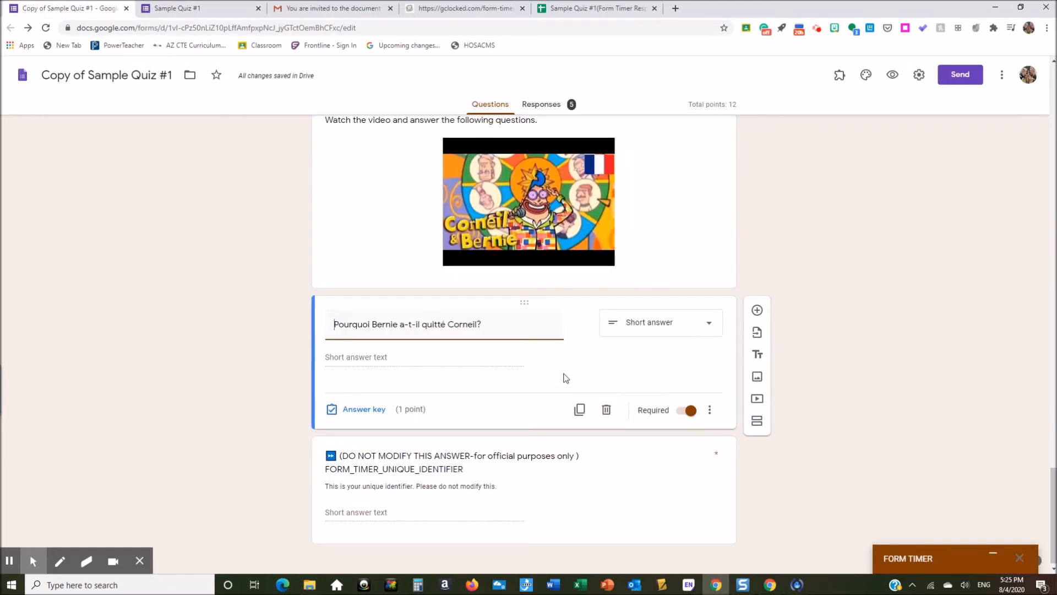
pyautogui.click(655, 331)
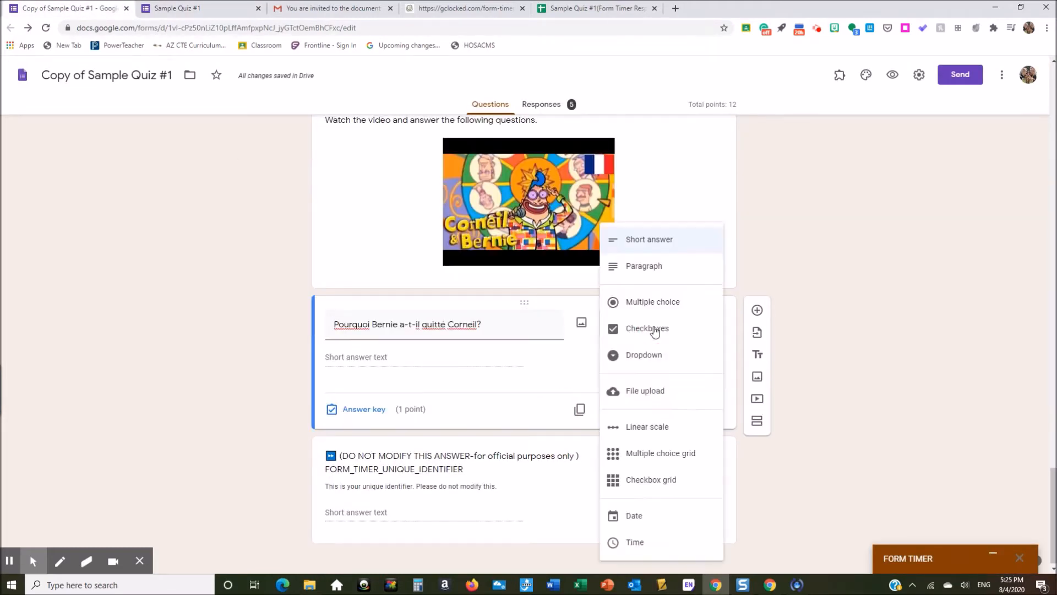
pyautogui.click(504, 373)
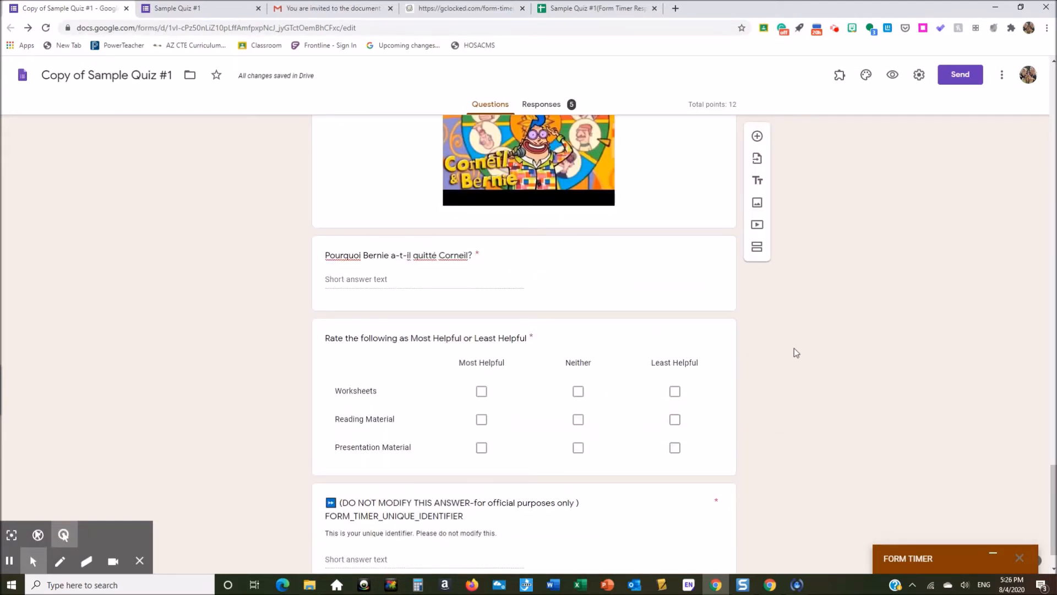
# Step: Open the Most/Least Helpful checkbox grid question for editing
pyautogui.scroll(-1, 794, 348)
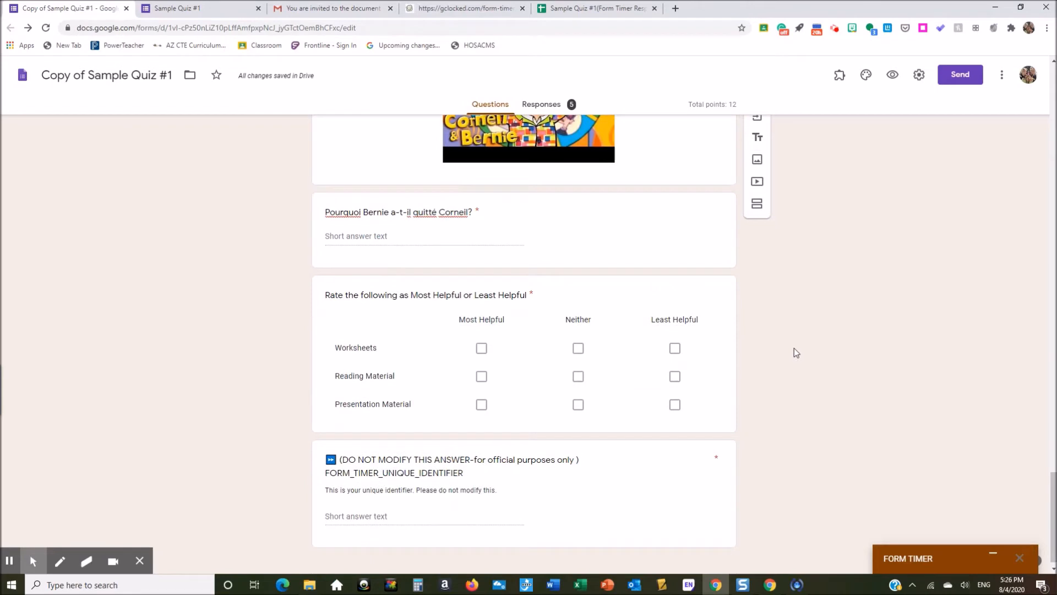
pyautogui.click(589, 292)
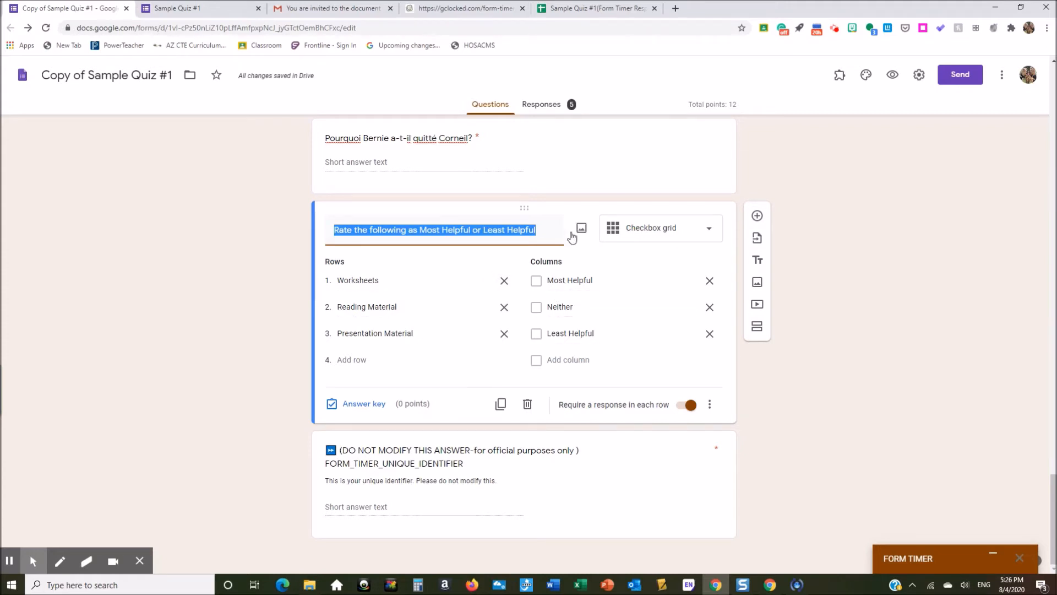
pyautogui.click(754, 413)
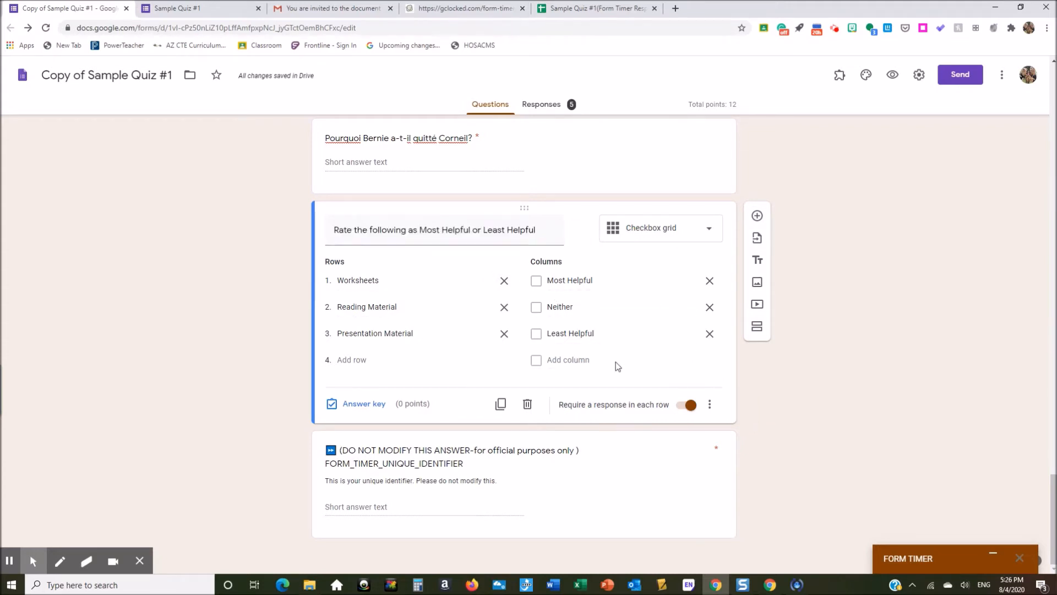
pyautogui.click(182, 12)
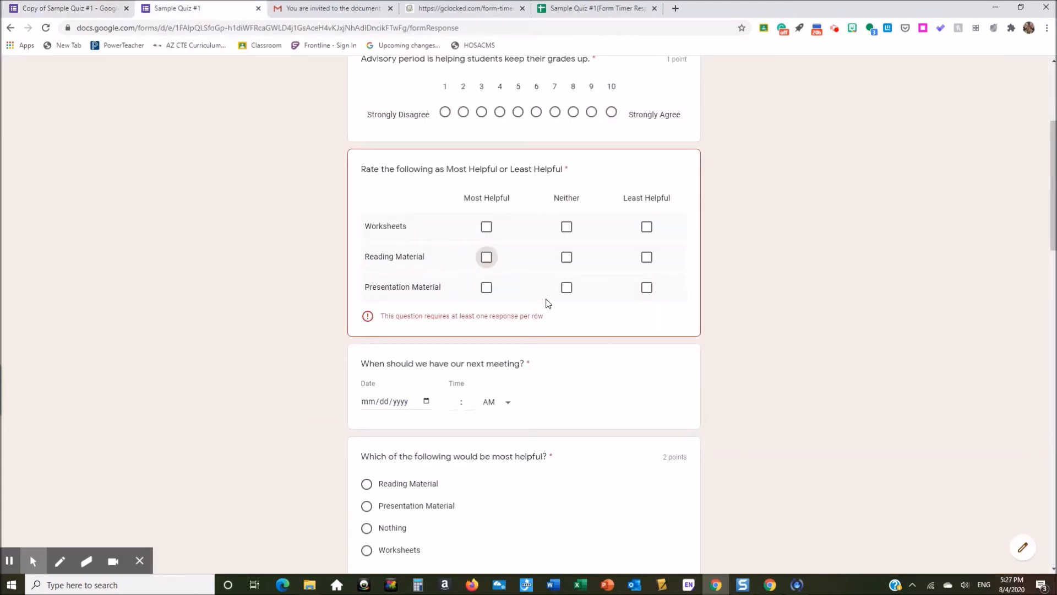
pyautogui.click(487, 228)
pyautogui.click(486, 257)
pyautogui.click(486, 288)
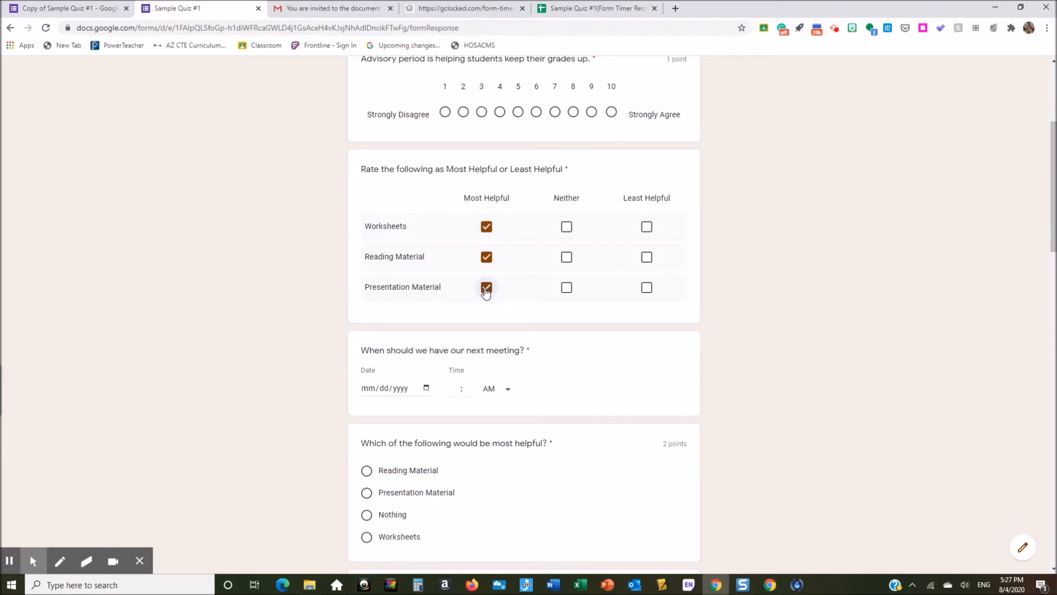
pyautogui.click(486, 289)
pyautogui.click(486, 257)
pyautogui.click(486, 229)
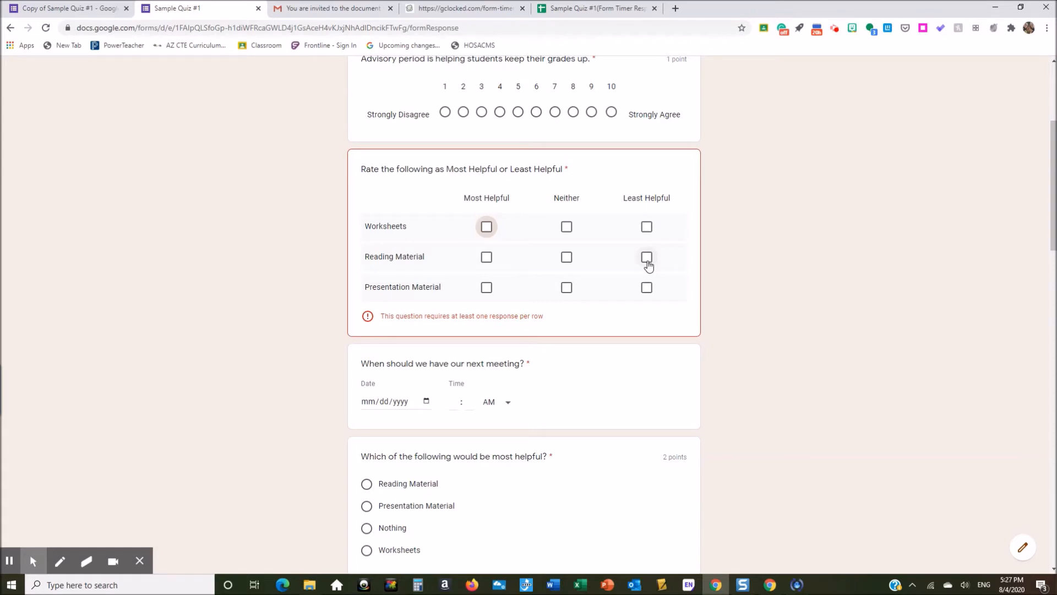
pyautogui.click(486, 260)
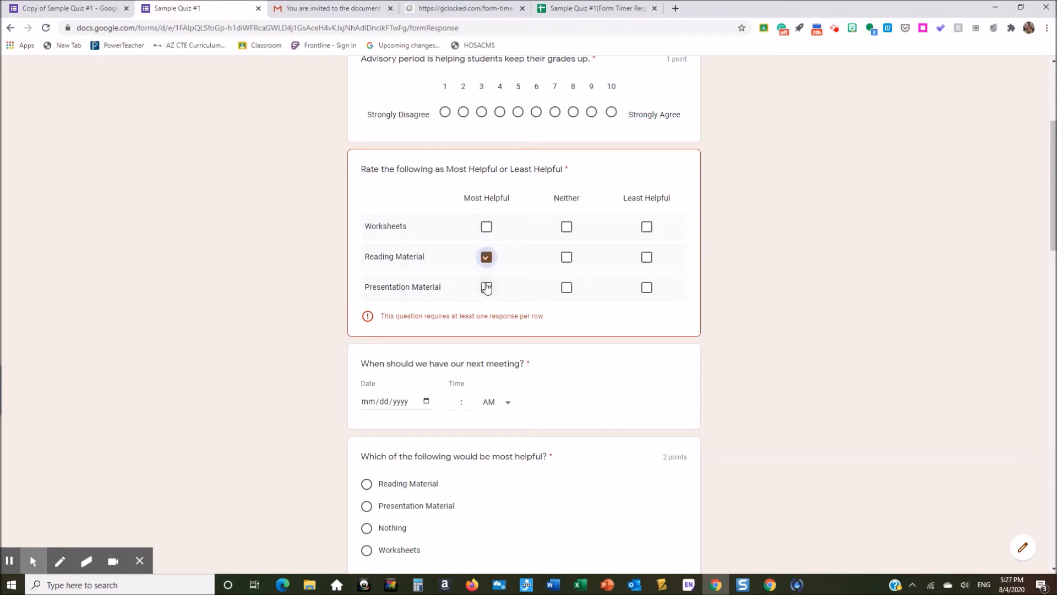
pyautogui.click(486, 288)
pyautogui.click(488, 227)
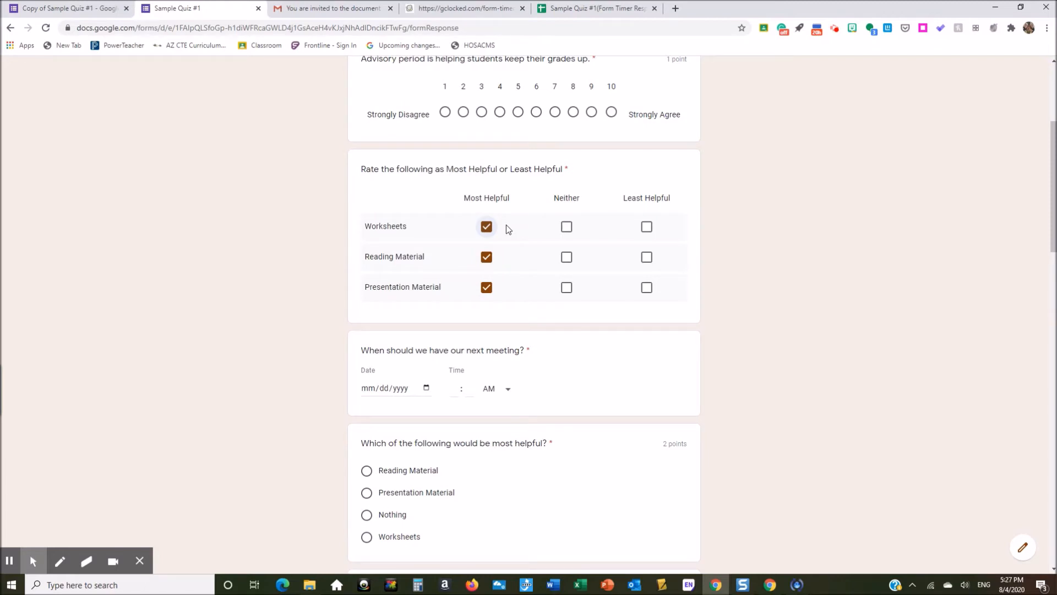
pyautogui.click(486, 227)
pyautogui.click(486, 257)
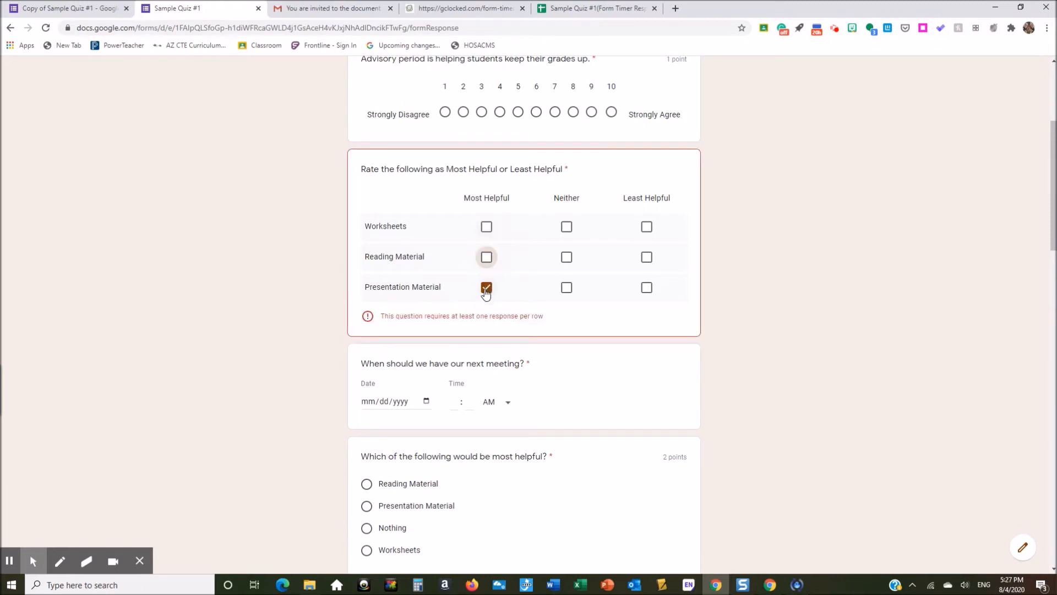
pyautogui.click(70, 10)
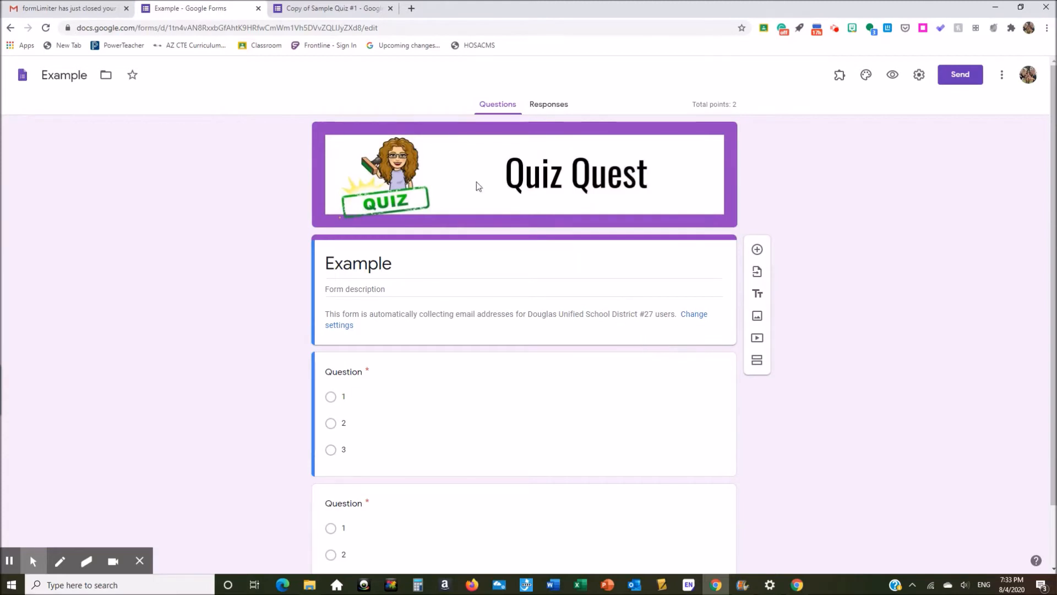
# Step: Switch to the Copy of Sample Quiz #1 form editor tab
pyautogui.click(314, 9)
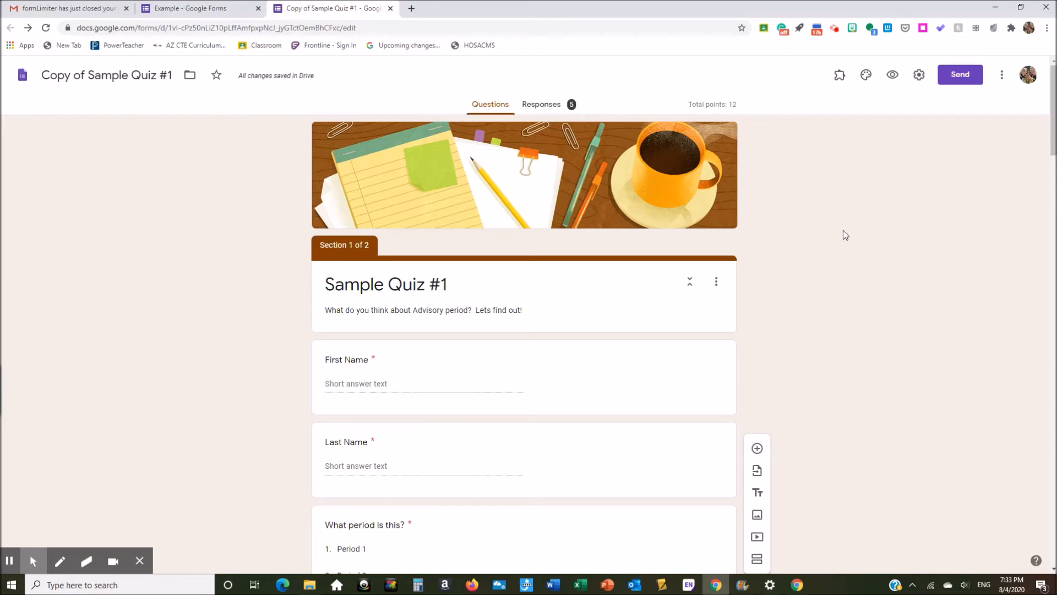
# Step: Search the add-ons marketplace for 'Form Timer', confirm it shows Installed, and close the marketplace
pyautogui.click(1003, 76)
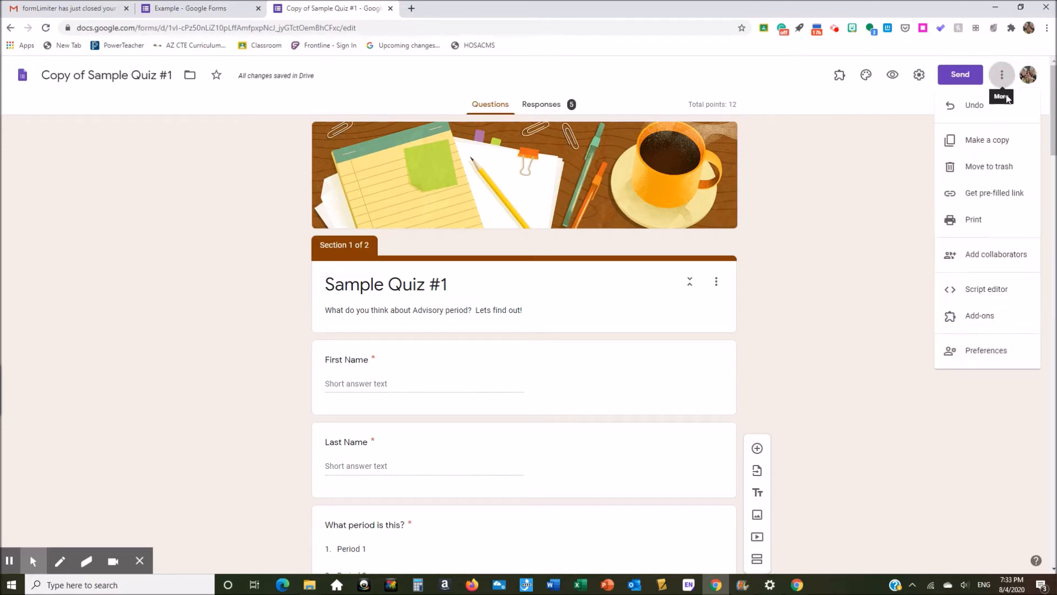
pyautogui.click(985, 318)
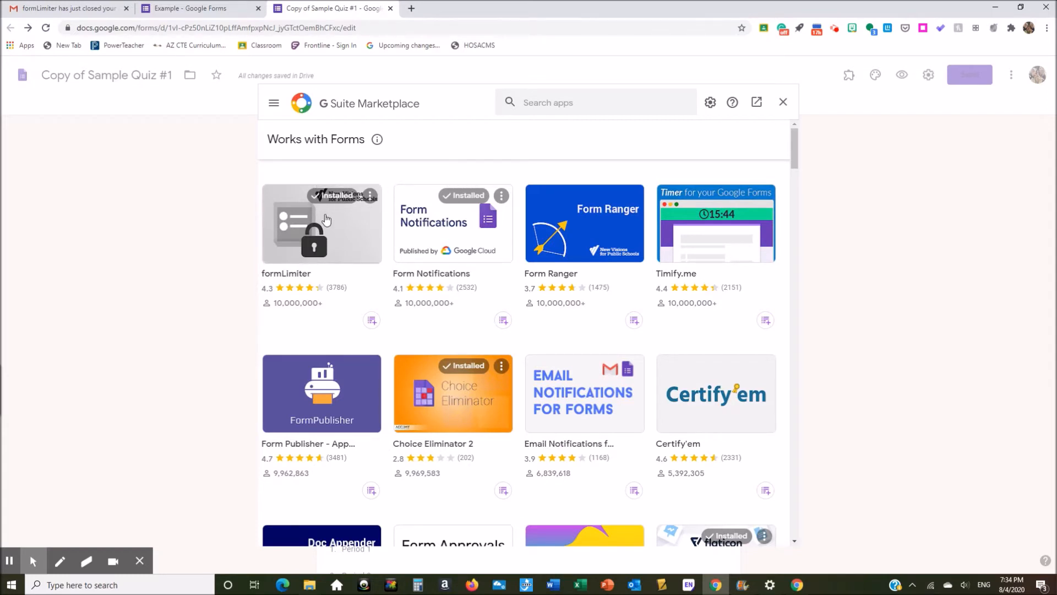
pyautogui.moveTo(791, 150)
pyautogui.mouseDown()
pyautogui.moveTo(792, 210)
pyautogui.moveTo(792, 148)
pyautogui.mouseUp()
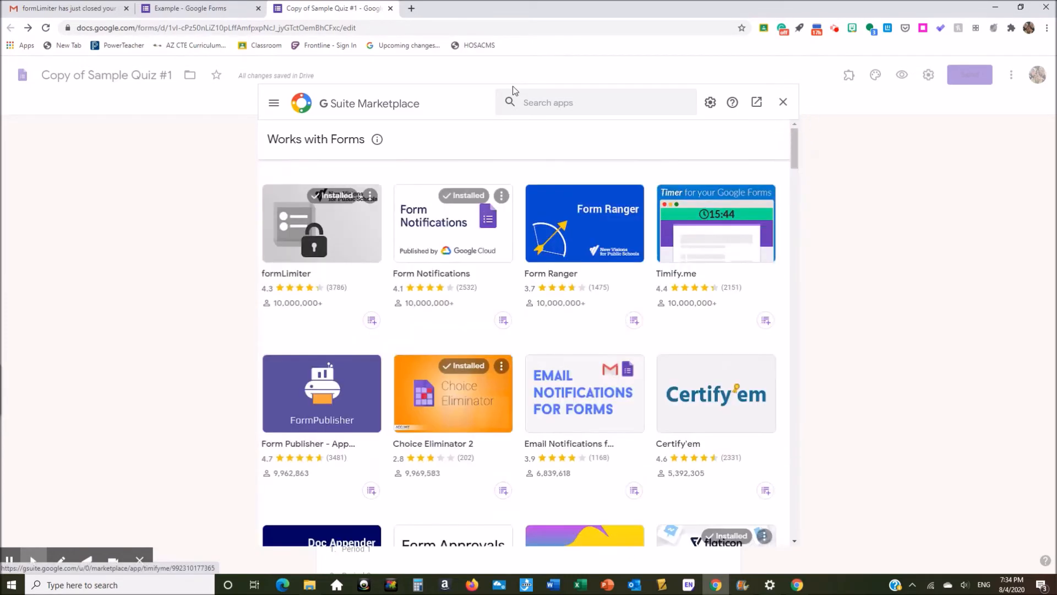
pyautogui.click(538, 102)
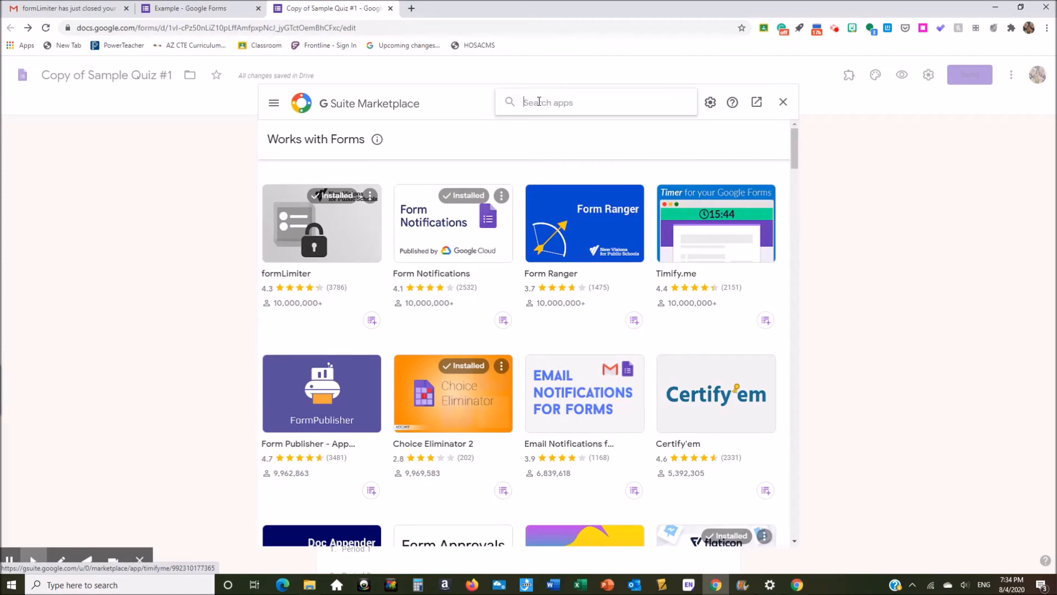
pyautogui.write('Form Tim')
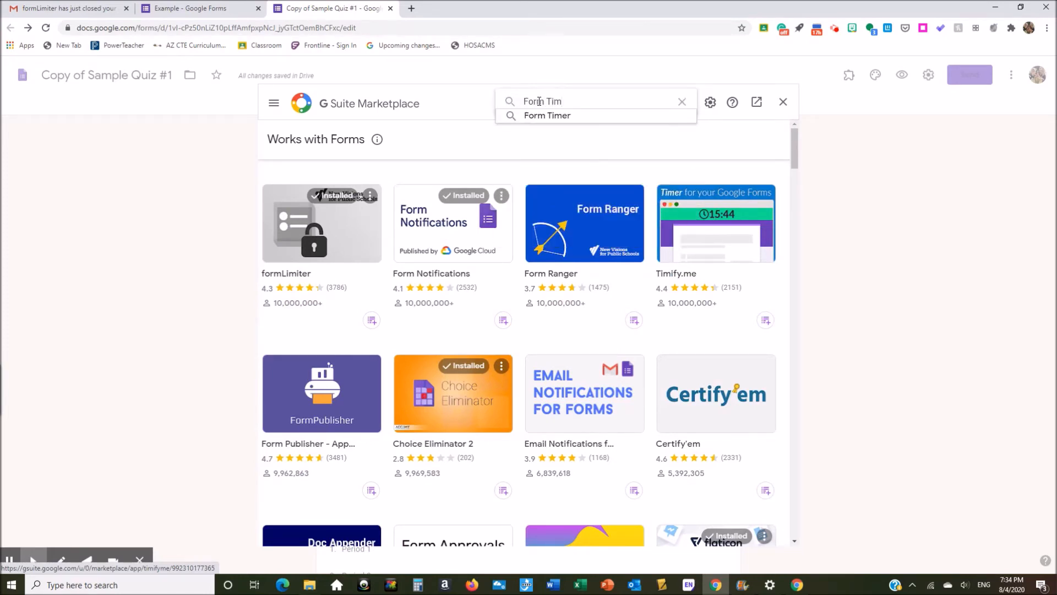
pyautogui.click(547, 116)
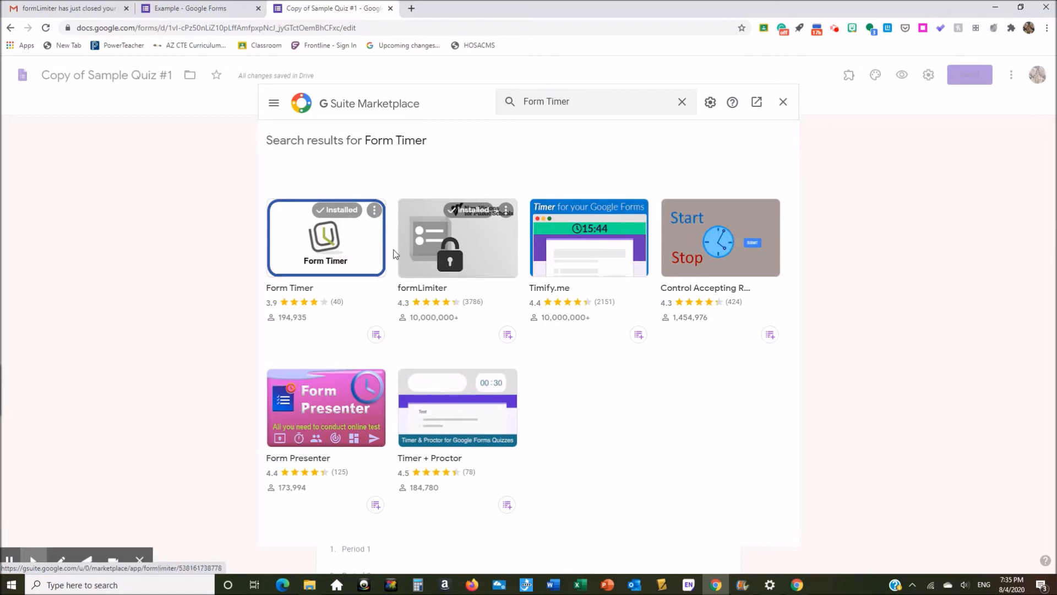
pyautogui.click(781, 103)
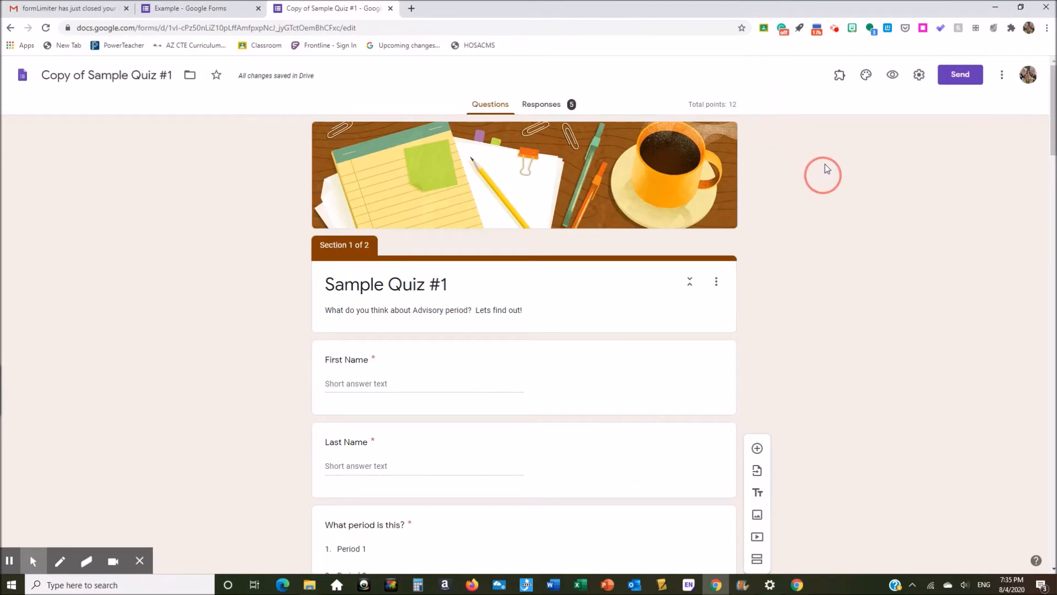
# Step: View the installed add-ons list, then switch to the Hypatia for Google help page
pyautogui.click(839, 82)
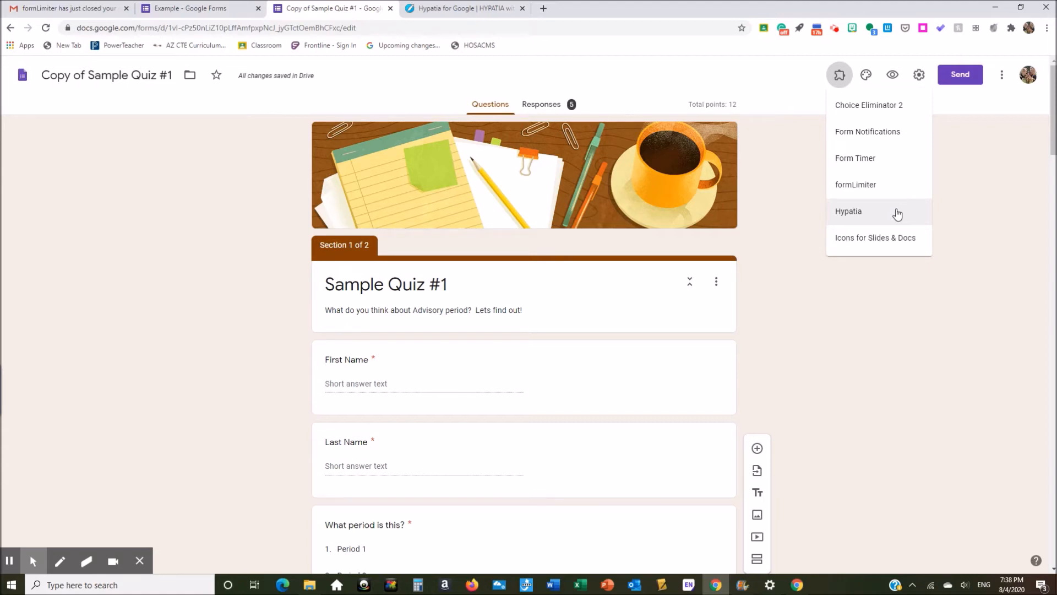
pyautogui.click(457, 10)
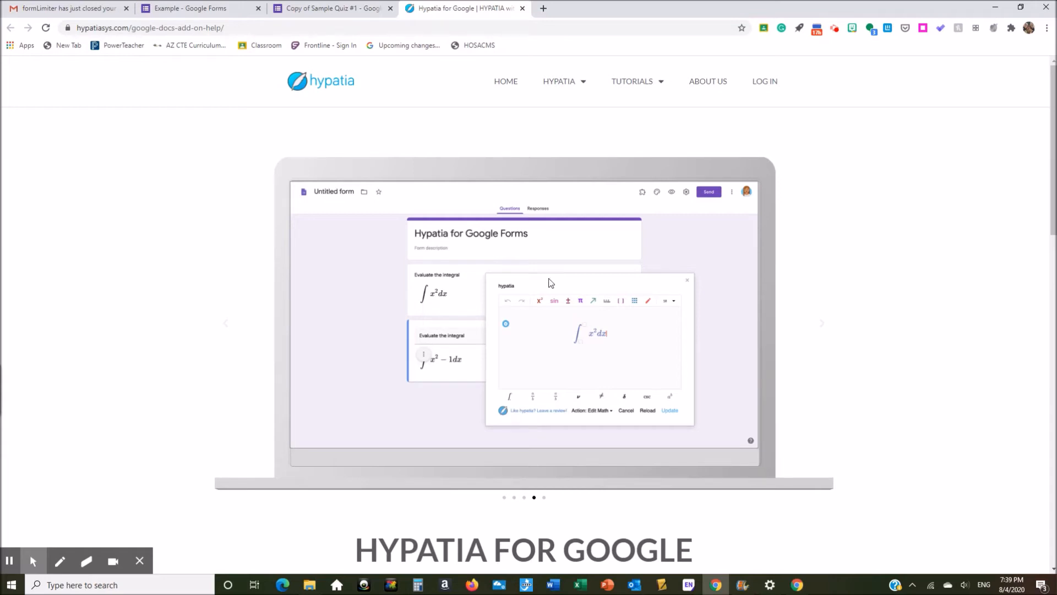
# Step: Return to the Copy of Sample Quiz #1 editor tab
pyautogui.click(337, 10)
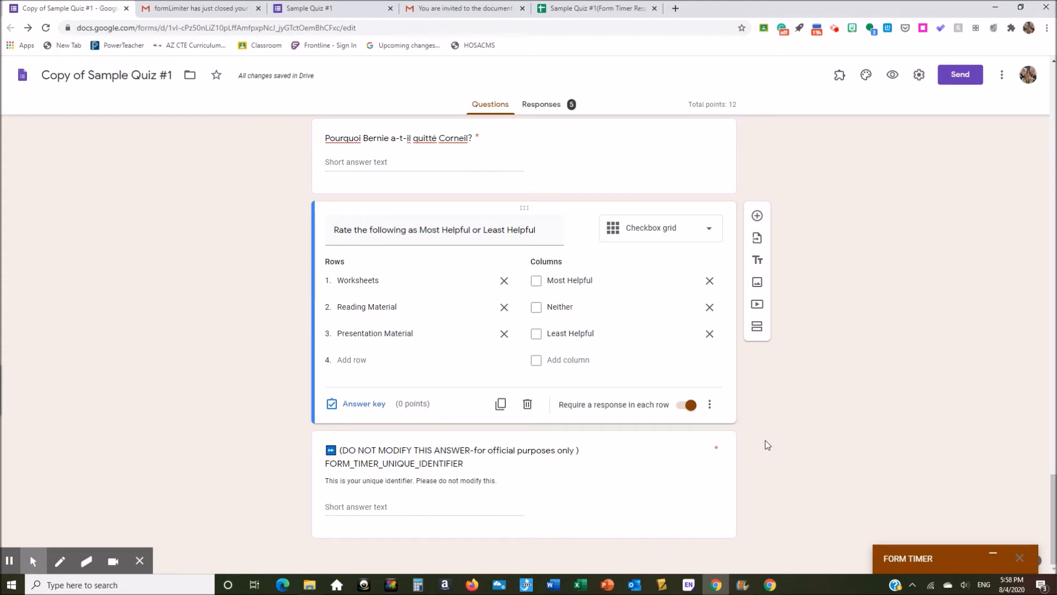
# Step: Open Form Timer from the add-ons list and bring up its Configure panel showing a 10-minute test
pyautogui.click(840, 77)
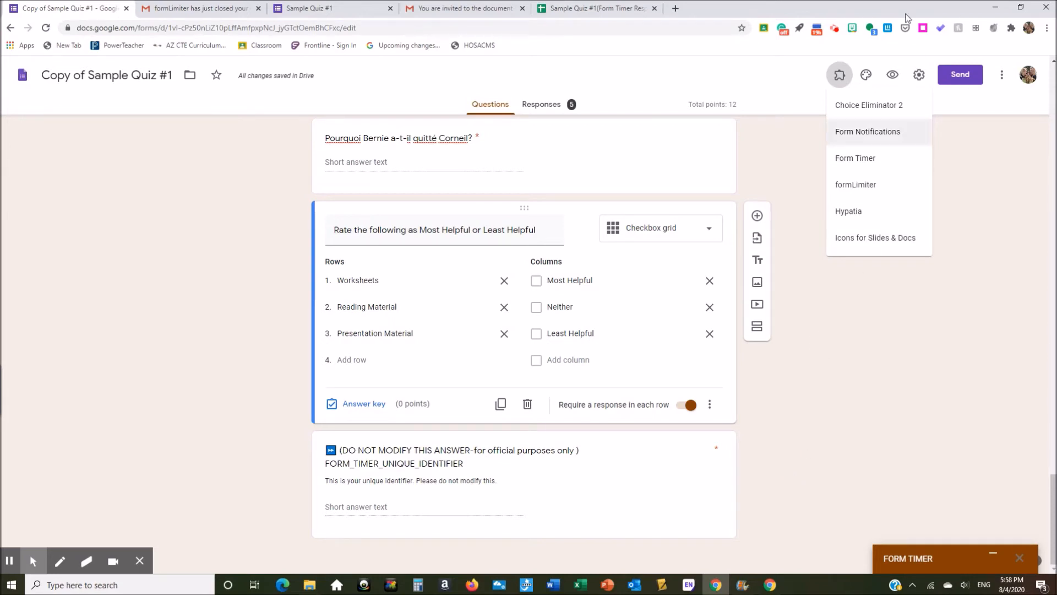
pyautogui.click(856, 158)
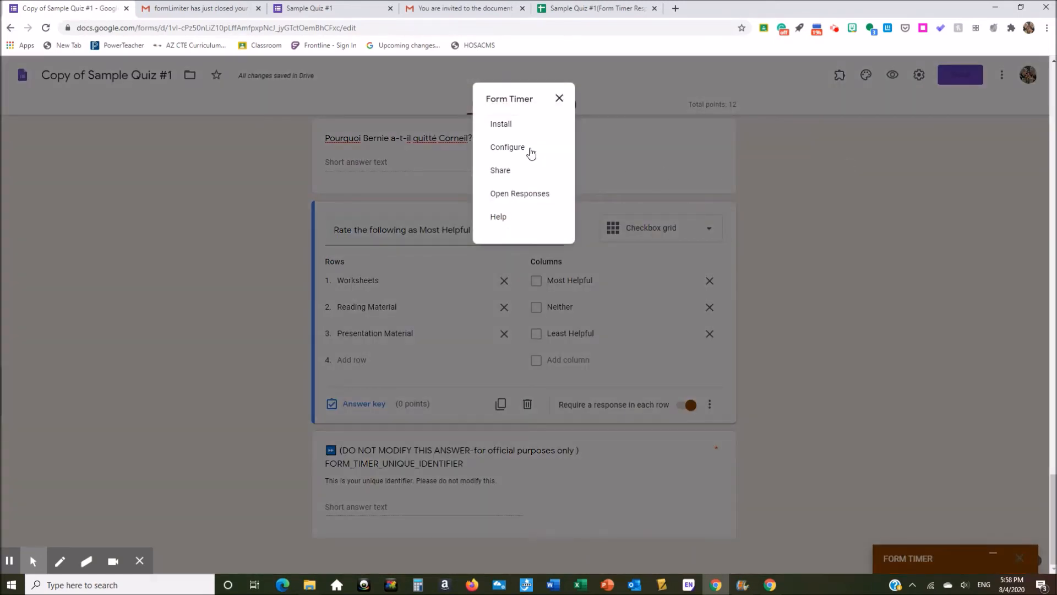
pyautogui.click(515, 147)
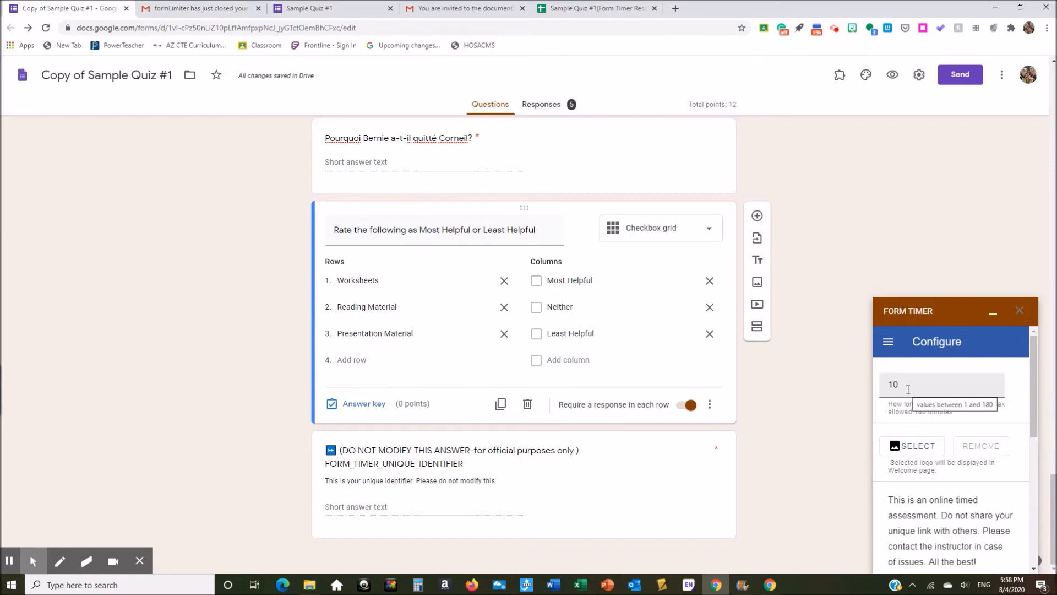
# Step: Save the Form Timer configuration, dismiss the all-set message, and open the timed 10-minute preview
pyautogui.moveTo(1035, 382); pyautogui.dragTo(1035, 520)
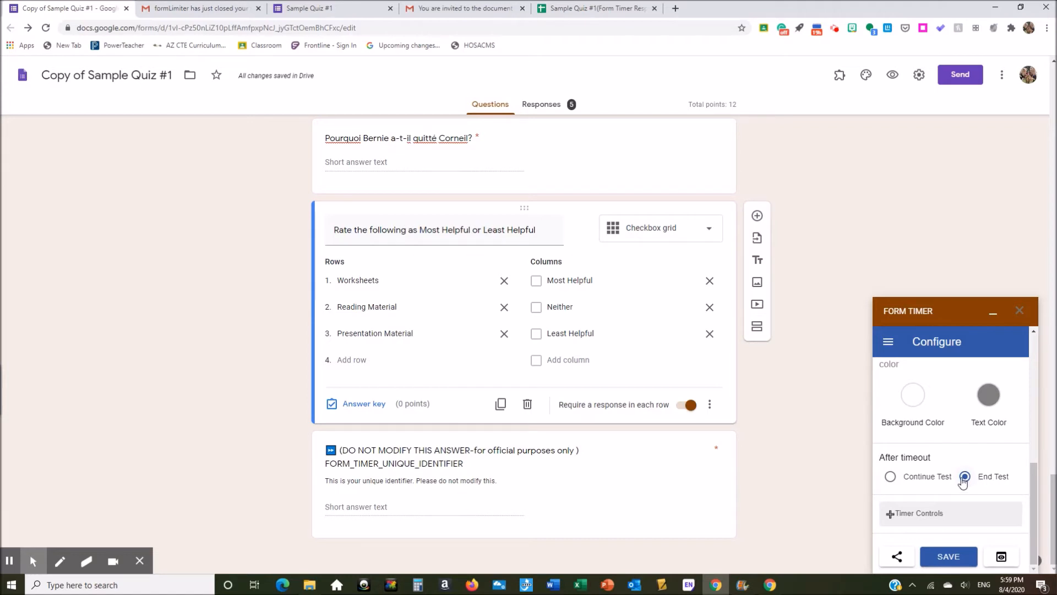
pyautogui.click(953, 558)
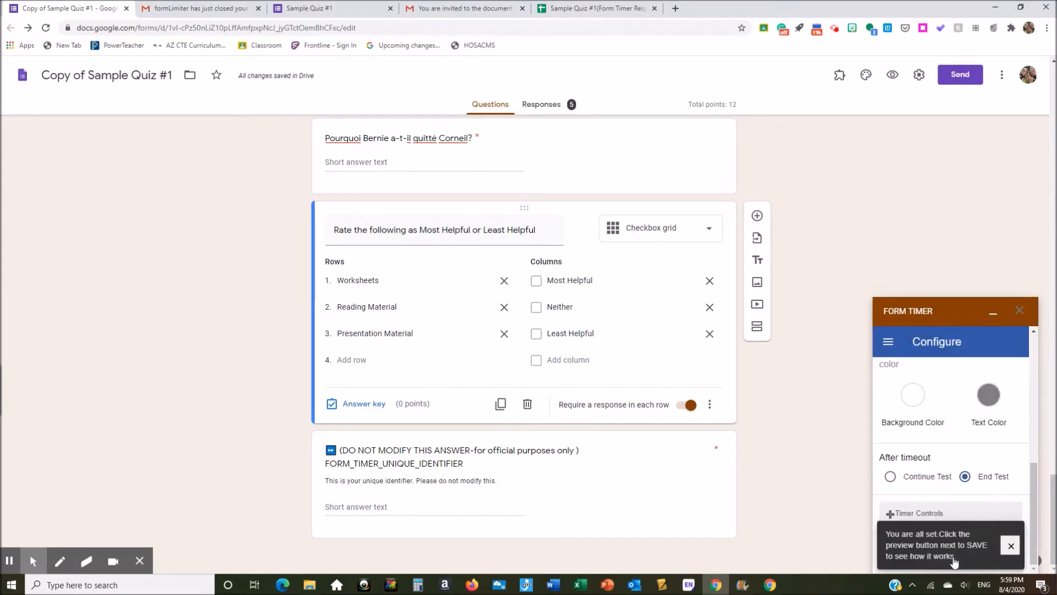
pyautogui.click(1011, 545)
pyautogui.click(1003, 557)
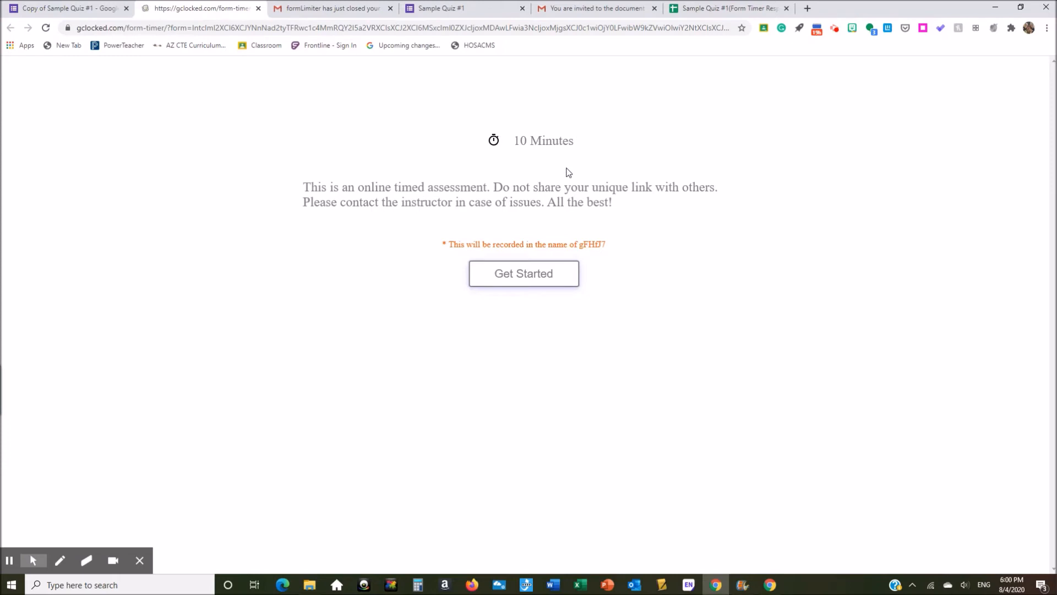
# Step: Start the timed Sample Quiz #1 countdown, then close the preview tab
pyautogui.click(542, 273)
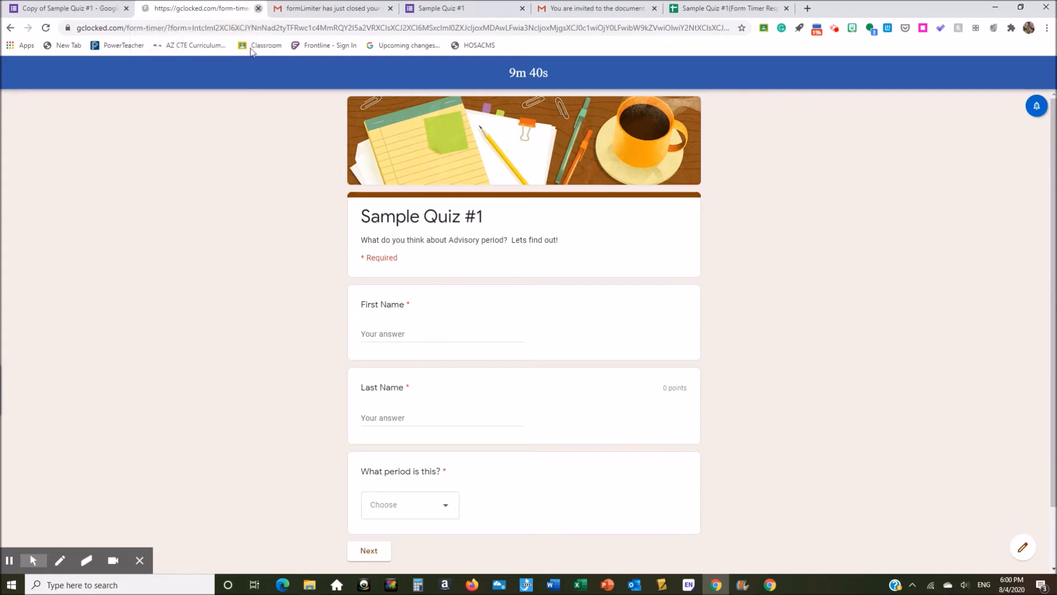
pyautogui.click(259, 8)
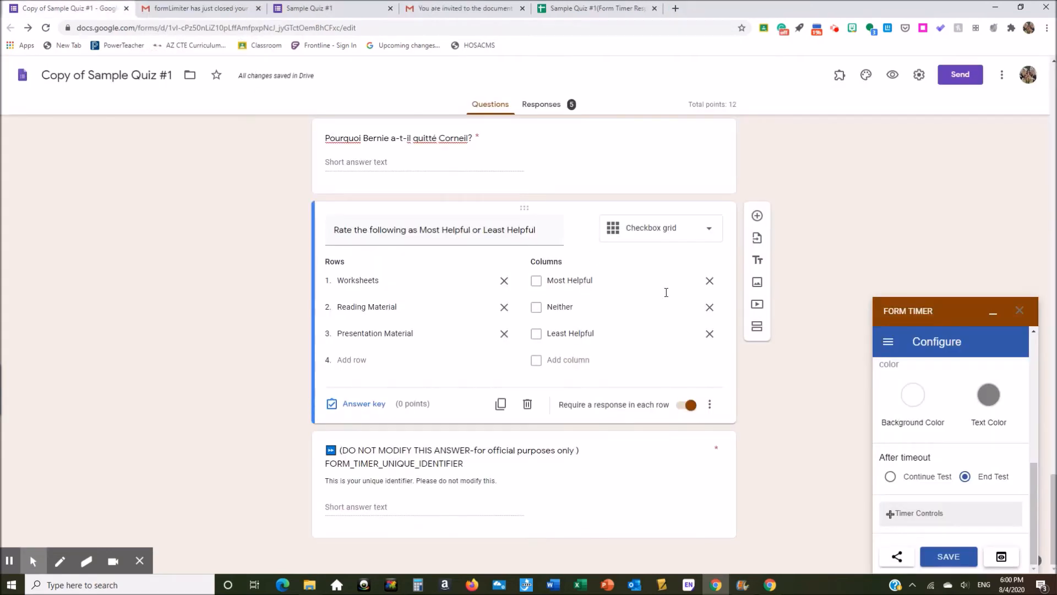
# Step: Share the quiz through Form Timer with the Advisory Class 2020 Google group, then view the Gmail invitation
pyautogui.click(895, 557)
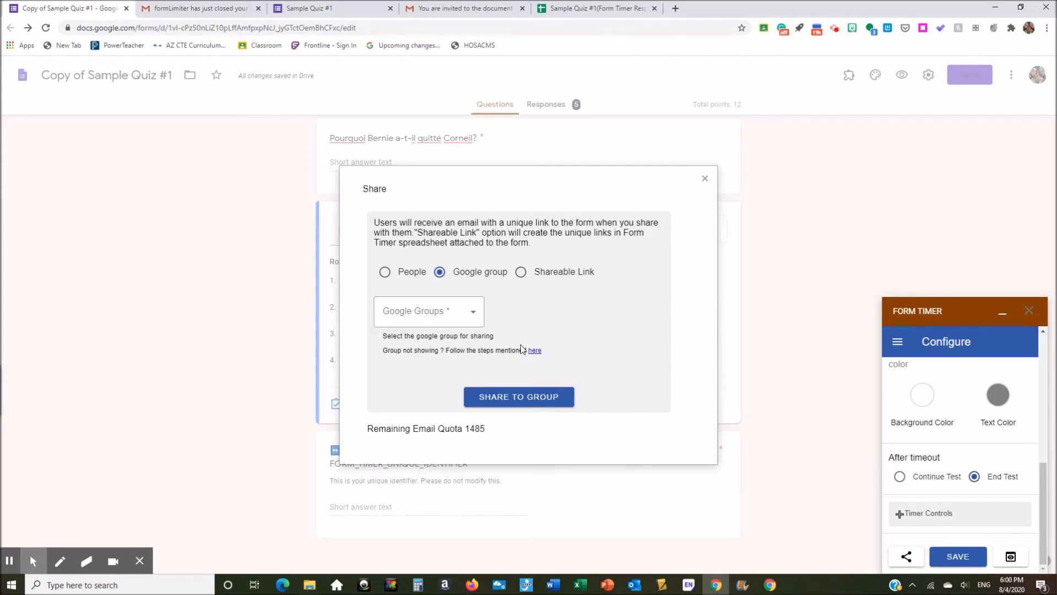
pyautogui.click(386, 272)
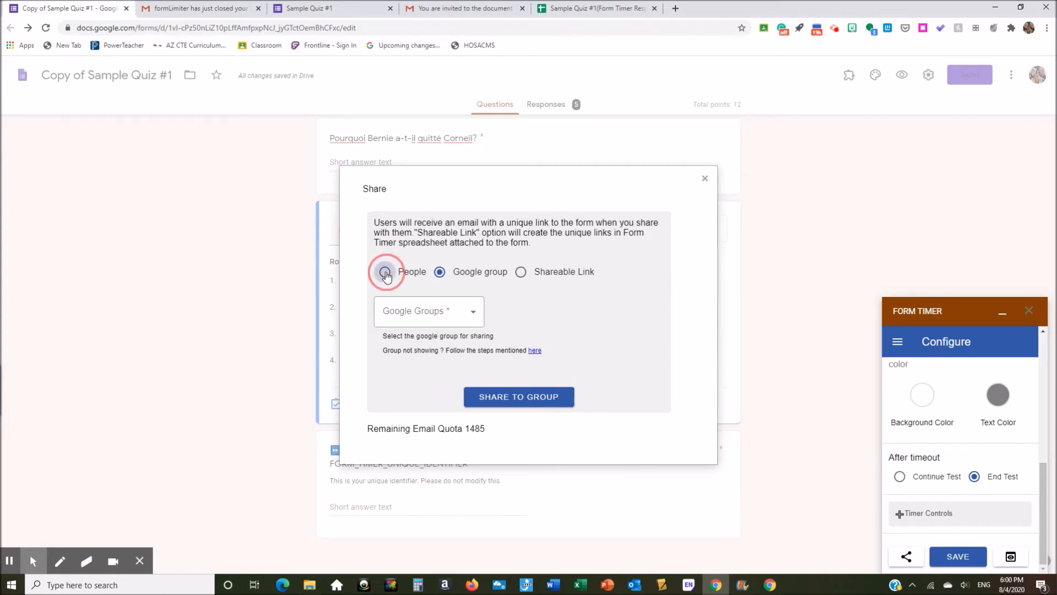
pyautogui.click(439, 273)
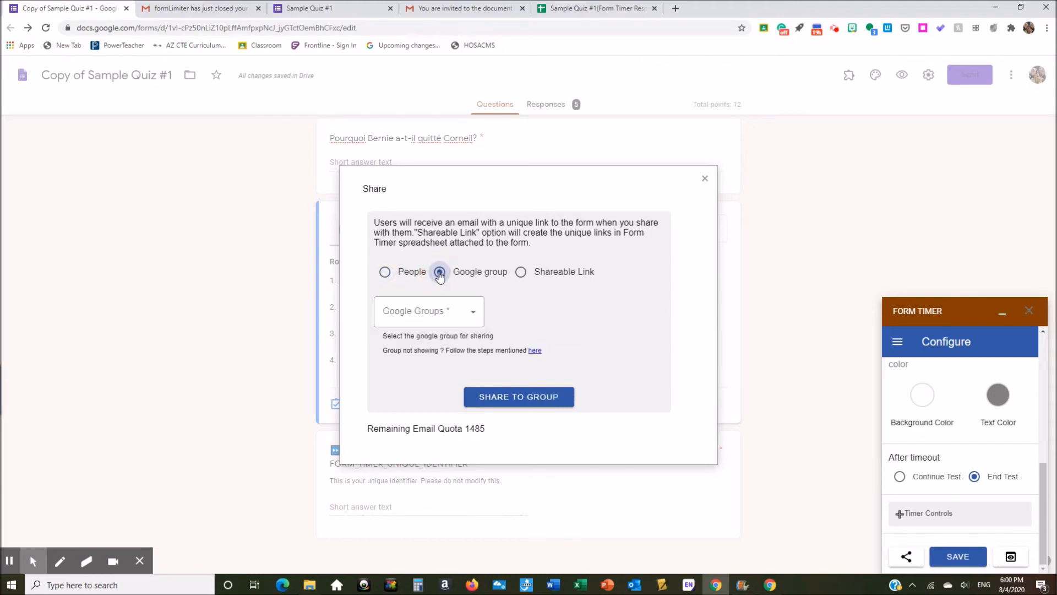
pyautogui.click(472, 316)
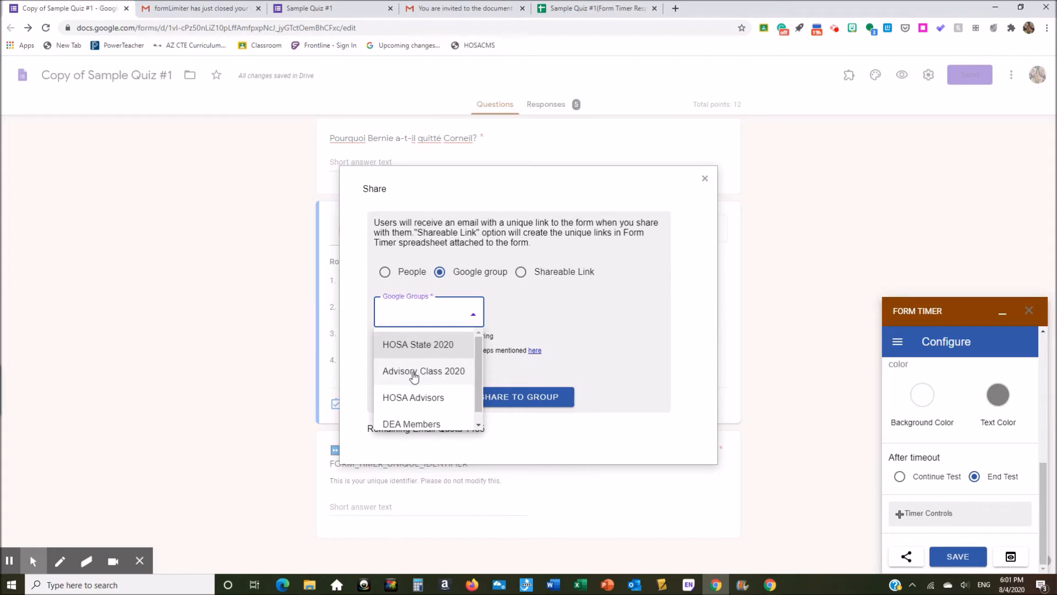
pyautogui.click(414, 373)
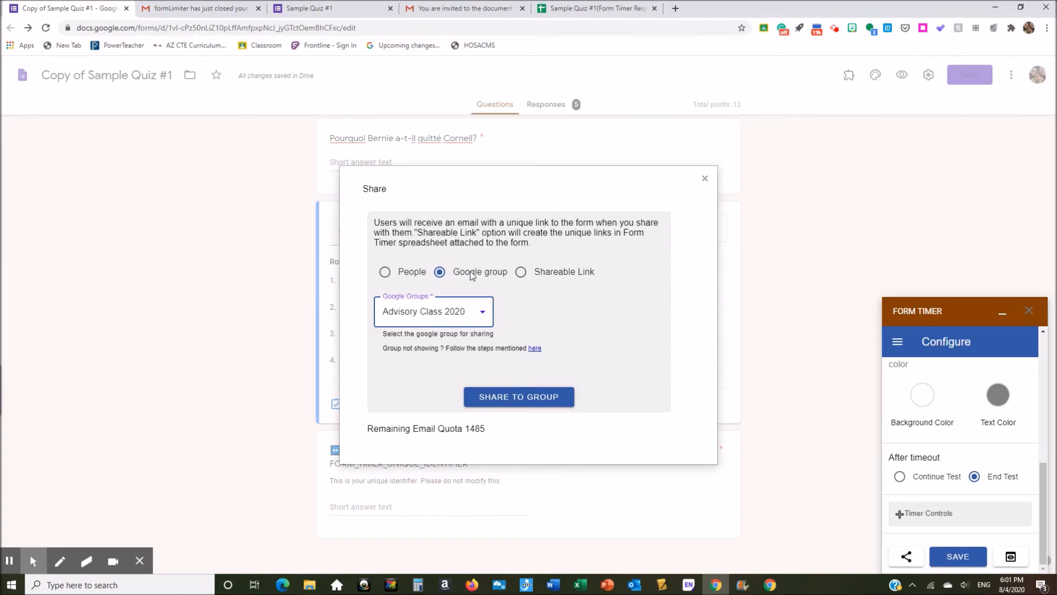
pyautogui.click(446, 10)
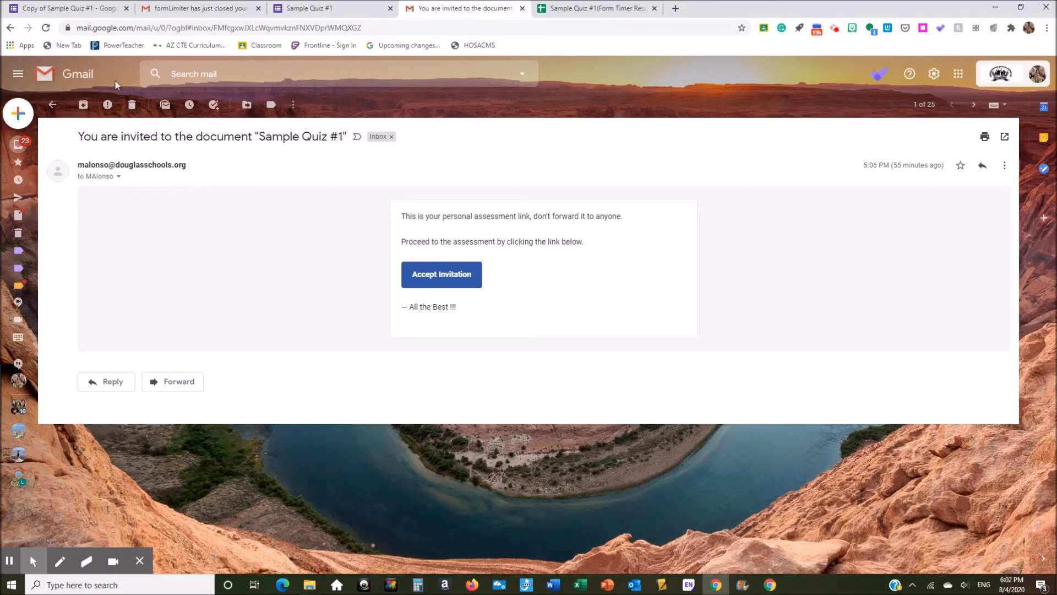
# Step: Leave Gmail and go back to the Copy of Sample Quiz #1 form editor
pyautogui.click(54, 10)
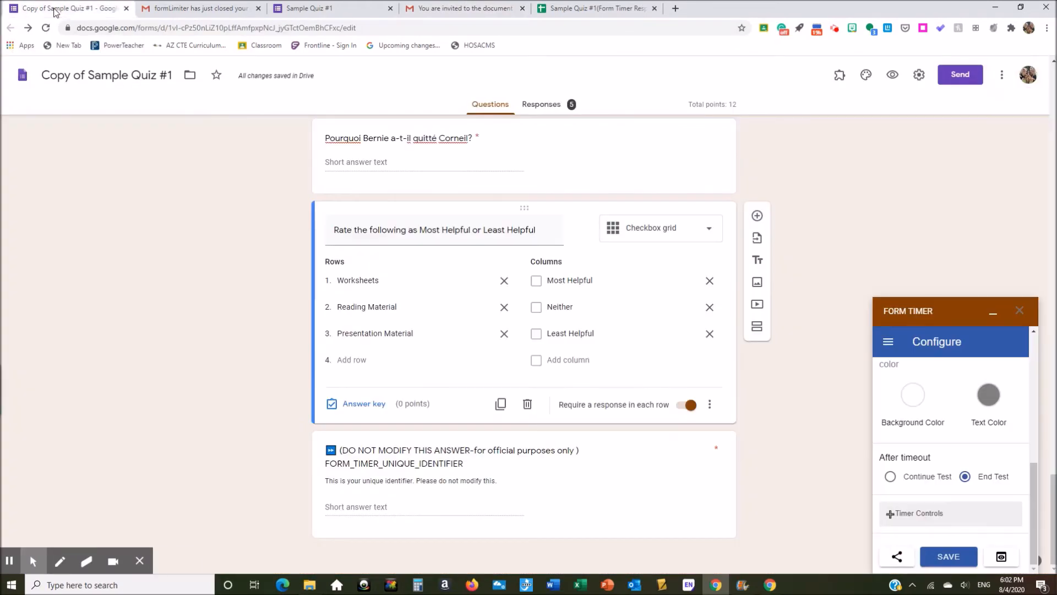
# Step: Collapse the Form Timer sidebar, then open the Sample Quiz #1 (Form Timer Responses) sheet via Add-ons > Form Timer
pyautogui.click(993, 317)
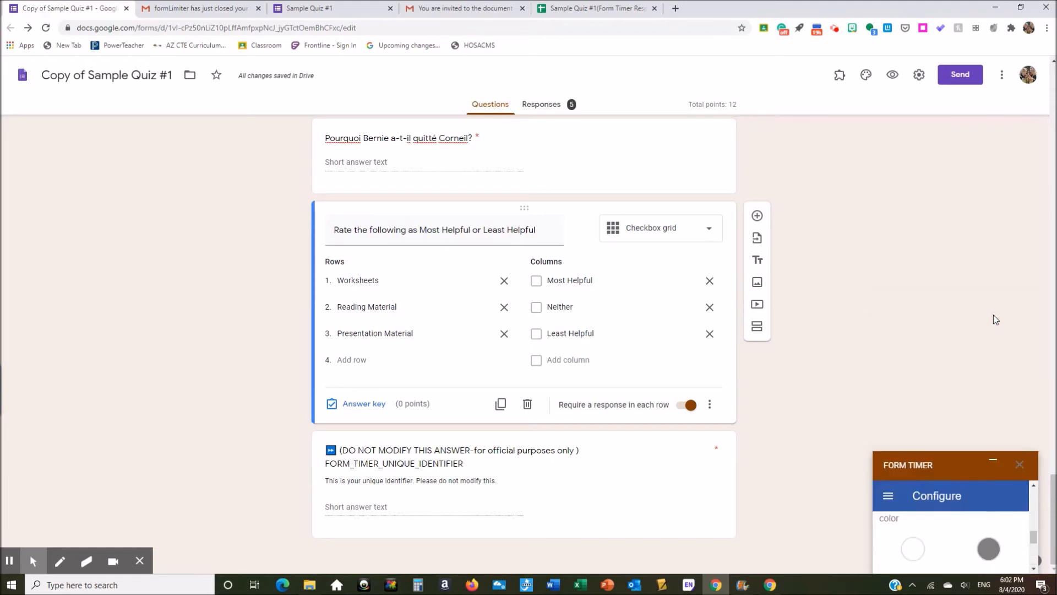
pyautogui.click(839, 77)
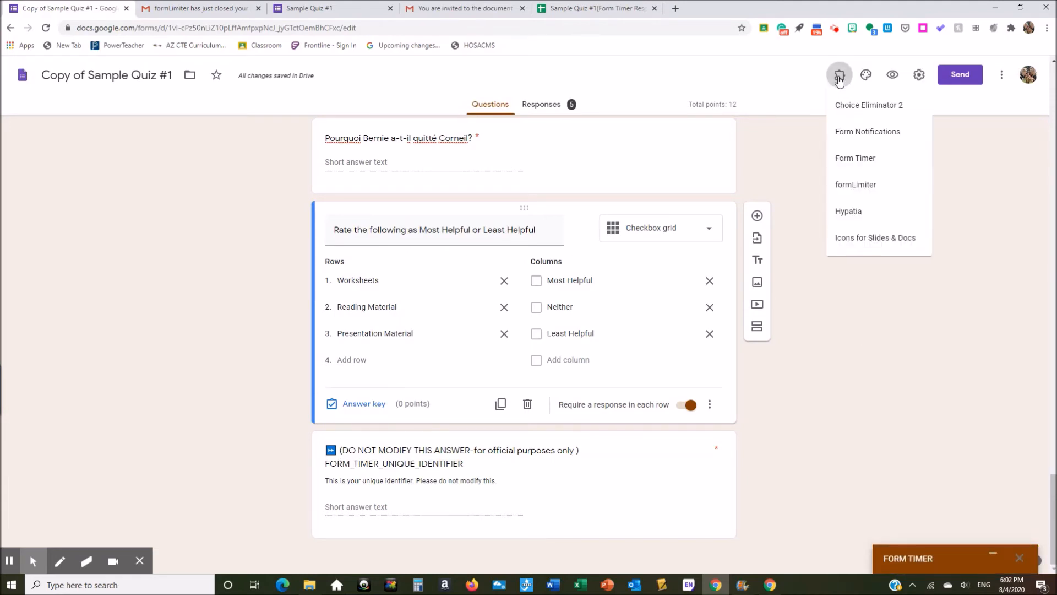
pyautogui.click(875, 160)
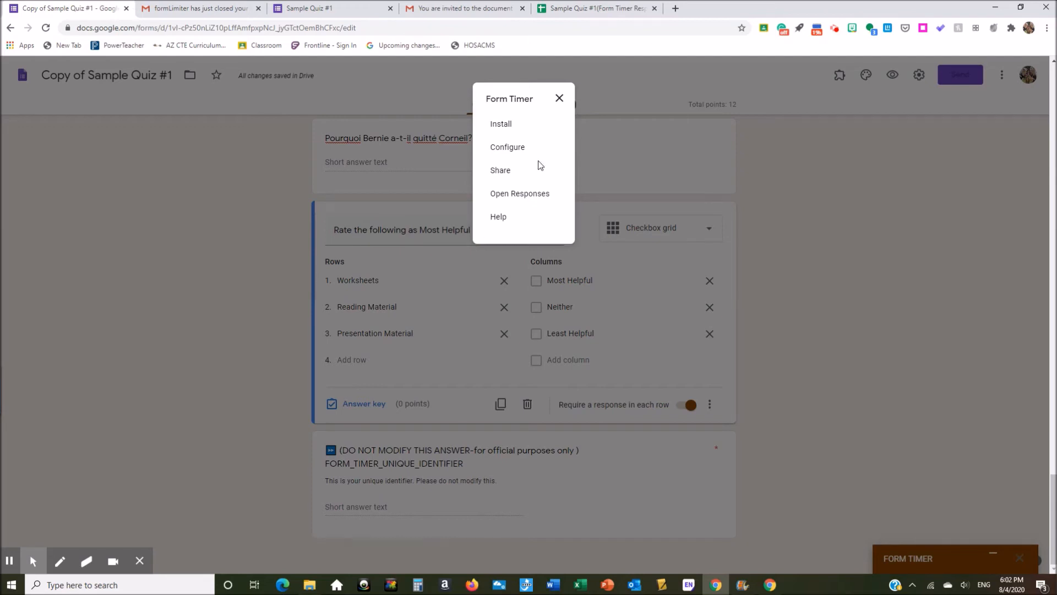
pyautogui.click(579, 10)
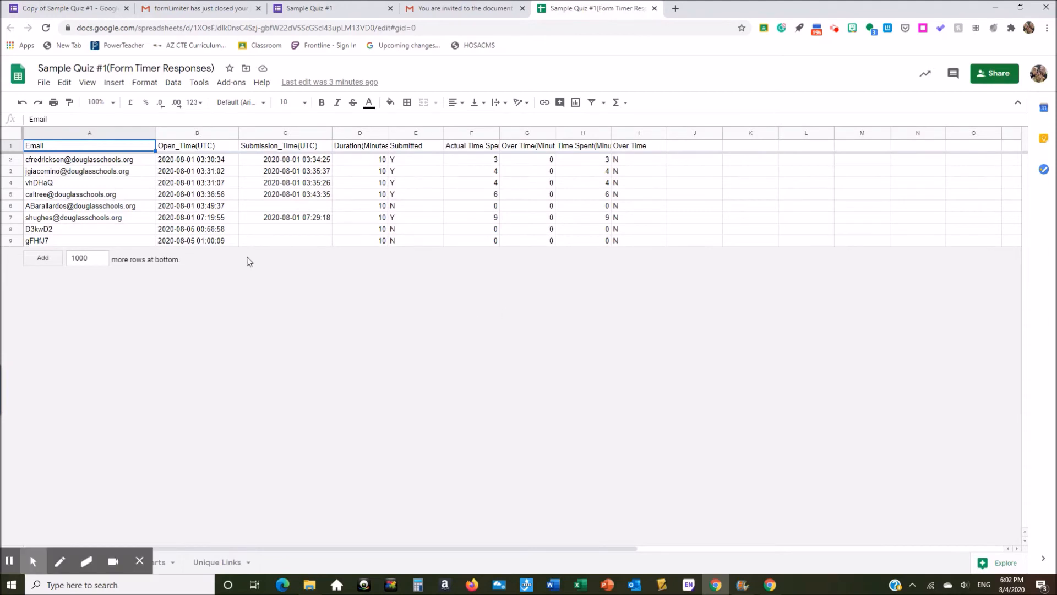
# Step: Copy the row 9 unique code and inspect the students' unique code and email entries in rows 2–9
pyautogui.click(52, 242)
pyautogui.hotkey('ctrl', 'c')
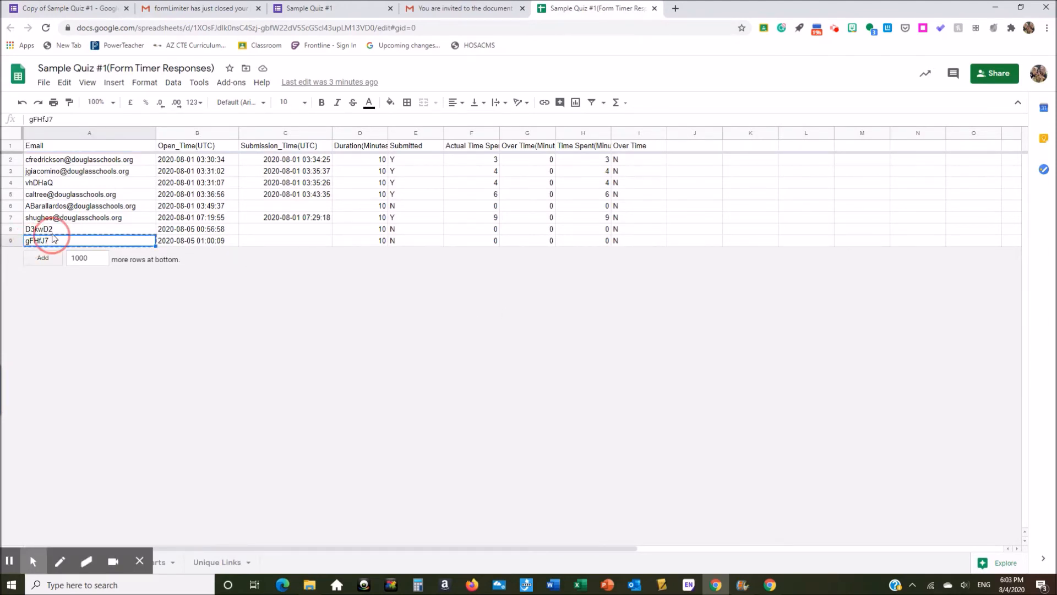
pyautogui.click(55, 230)
pyautogui.click(68, 187)
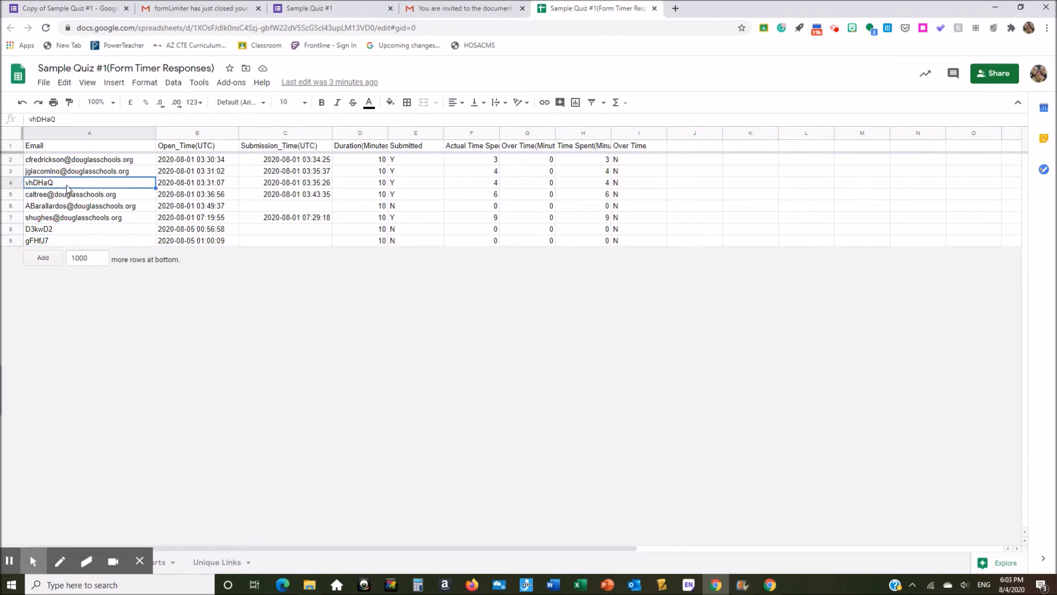
pyautogui.click(40, 161)
pyautogui.click(45, 172)
pyautogui.click(62, 196)
pyautogui.click(69, 207)
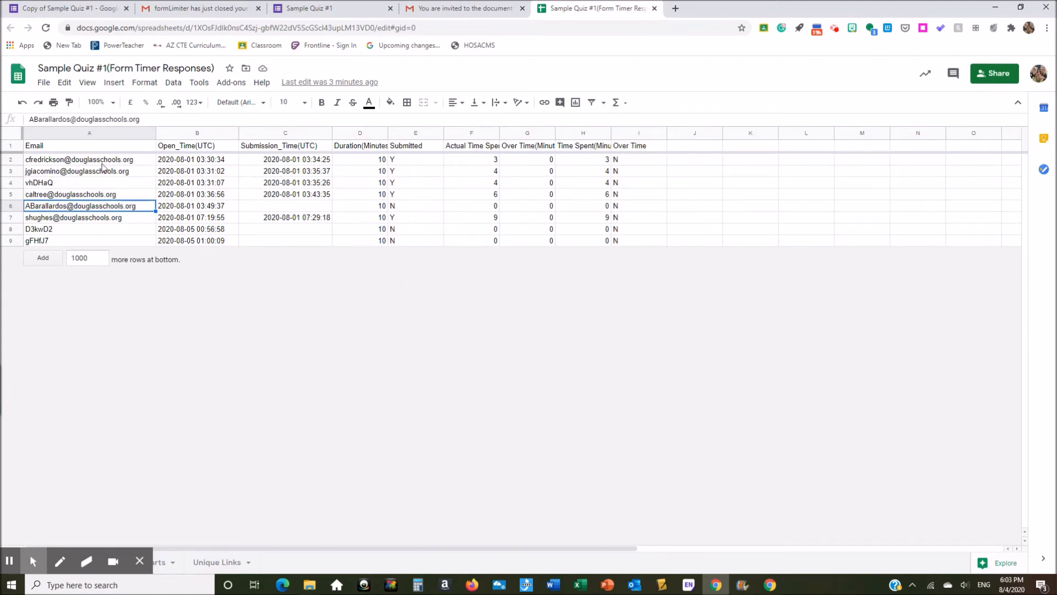
# Step: Select submitted students A2:A5 and total actual time F2:F5, then highlight unsubmitted row 6
pyautogui.moveTo(38, 160); pyautogui.dragTo(40, 197)
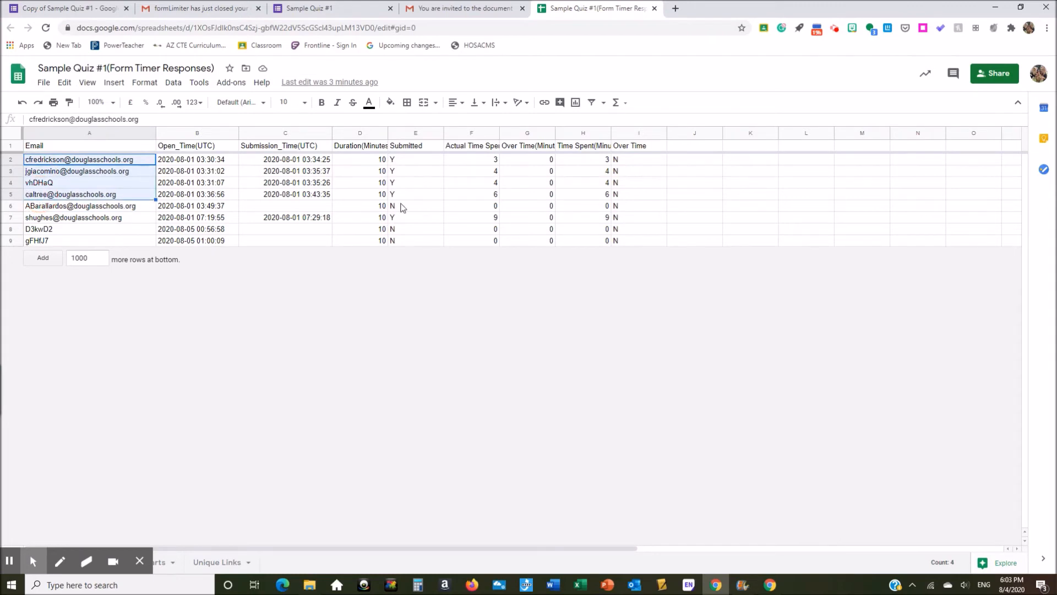
pyautogui.moveTo(467, 160); pyautogui.dragTo(465, 194)
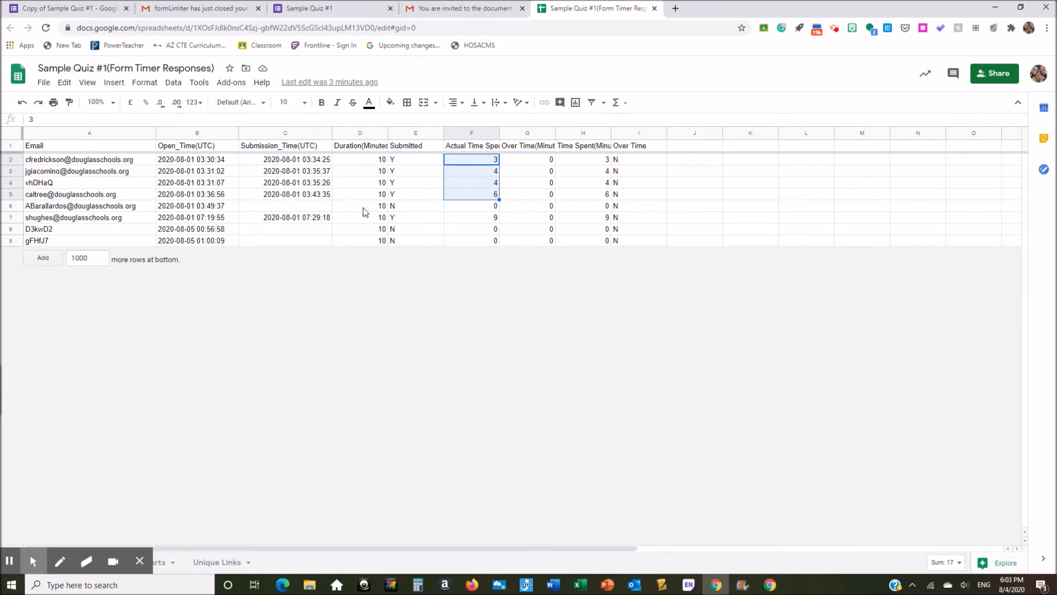
pyautogui.click(11, 205)
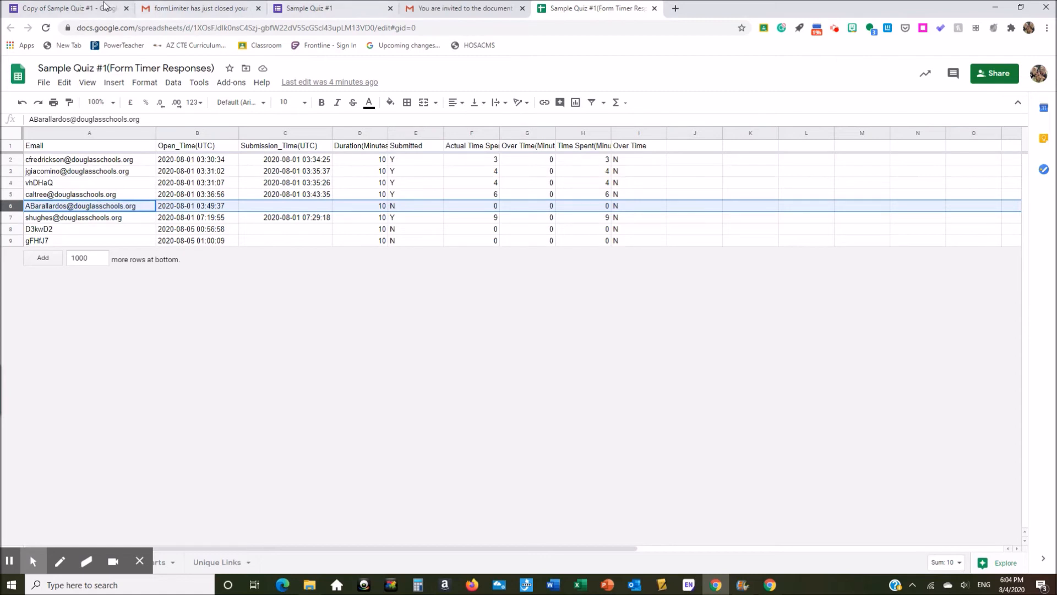
pyautogui.click(69, 9)
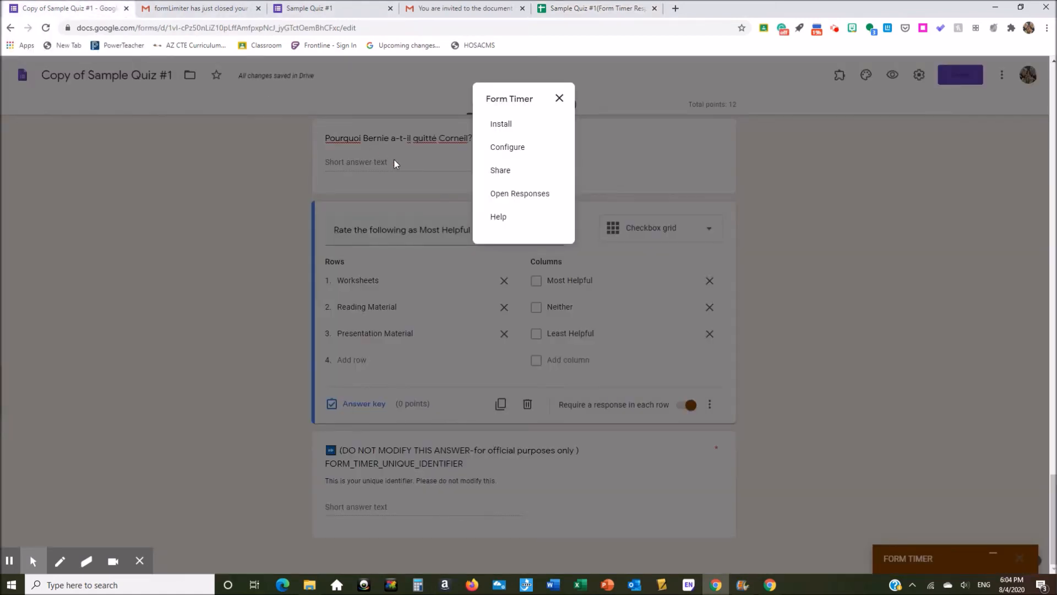
# Step: Close the Form Timer options and review the 5 responses against the timer sheet, then show the add-ons list
pyautogui.click(559, 99)
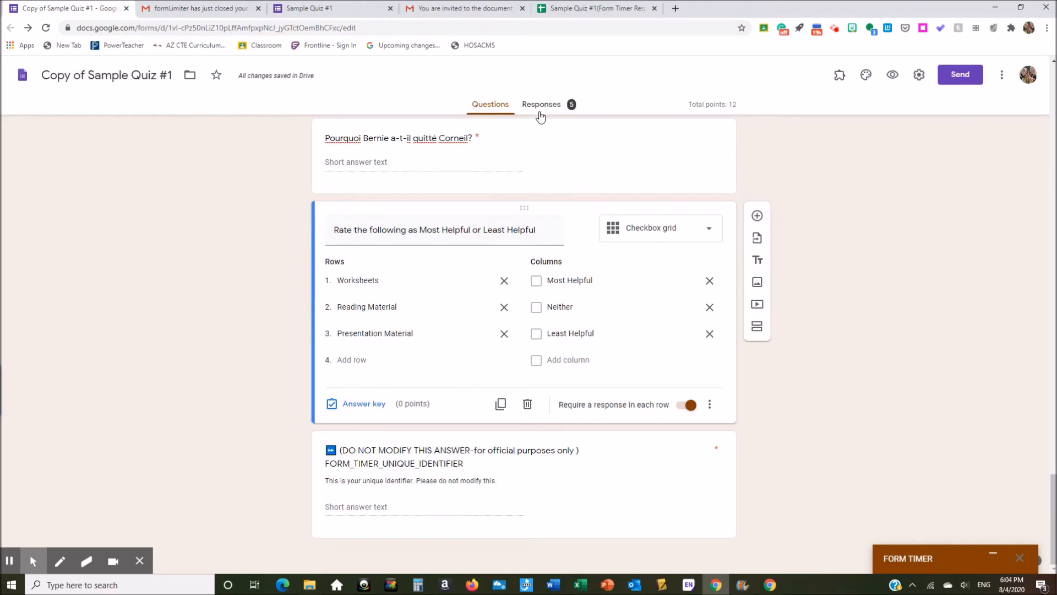
pyautogui.click(548, 107)
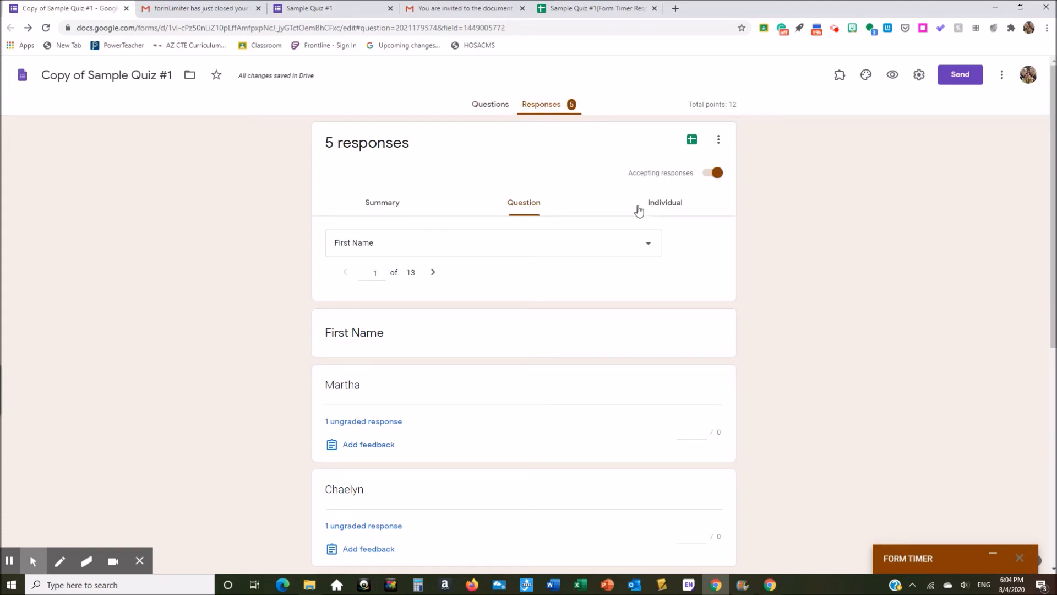
pyautogui.click(586, 10)
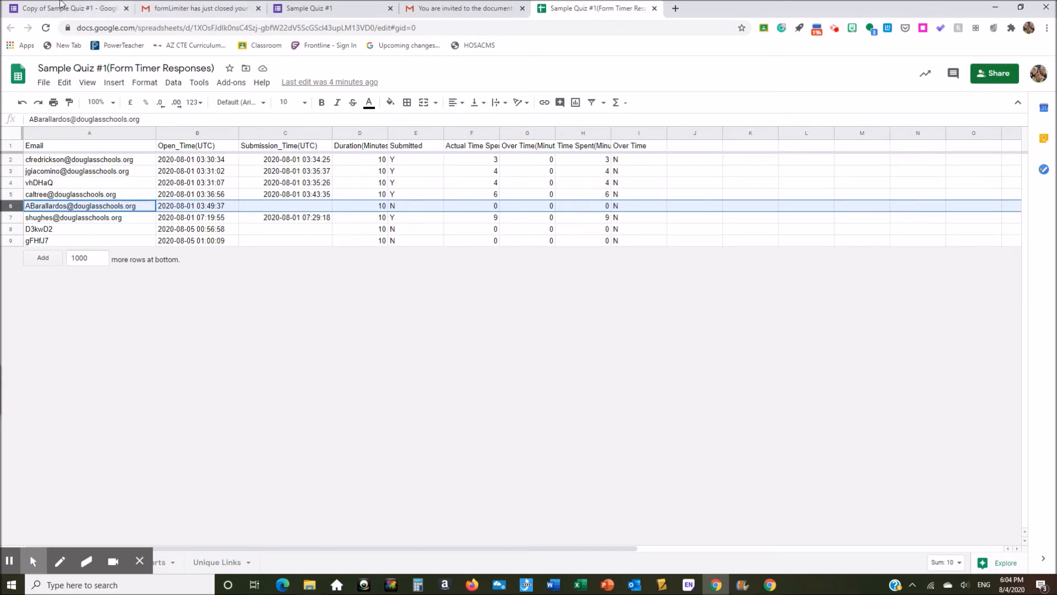
pyautogui.click(86, 17)
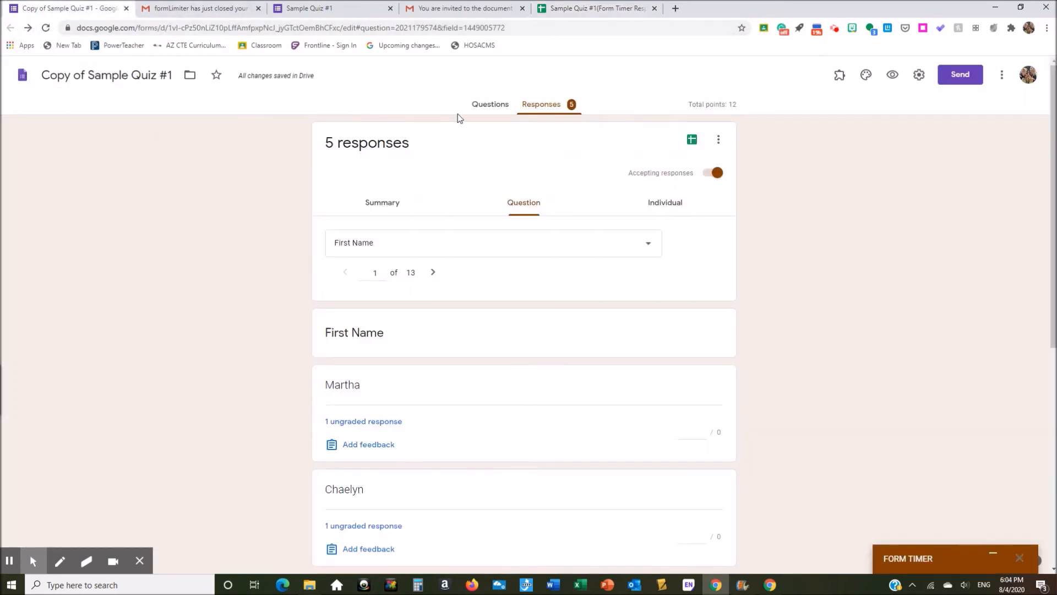
pyautogui.click(488, 107)
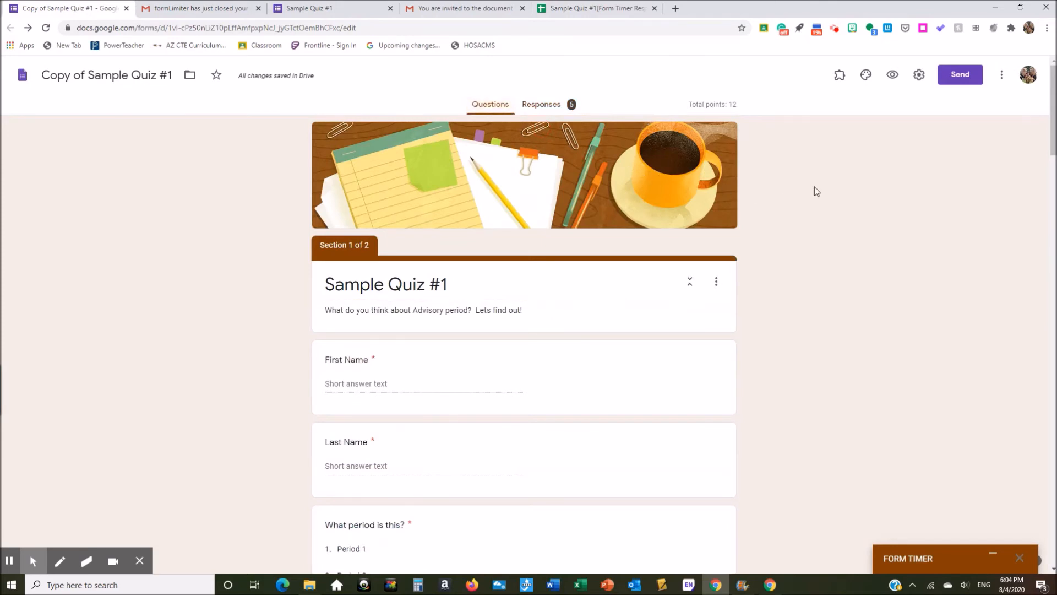
pyautogui.click(838, 78)
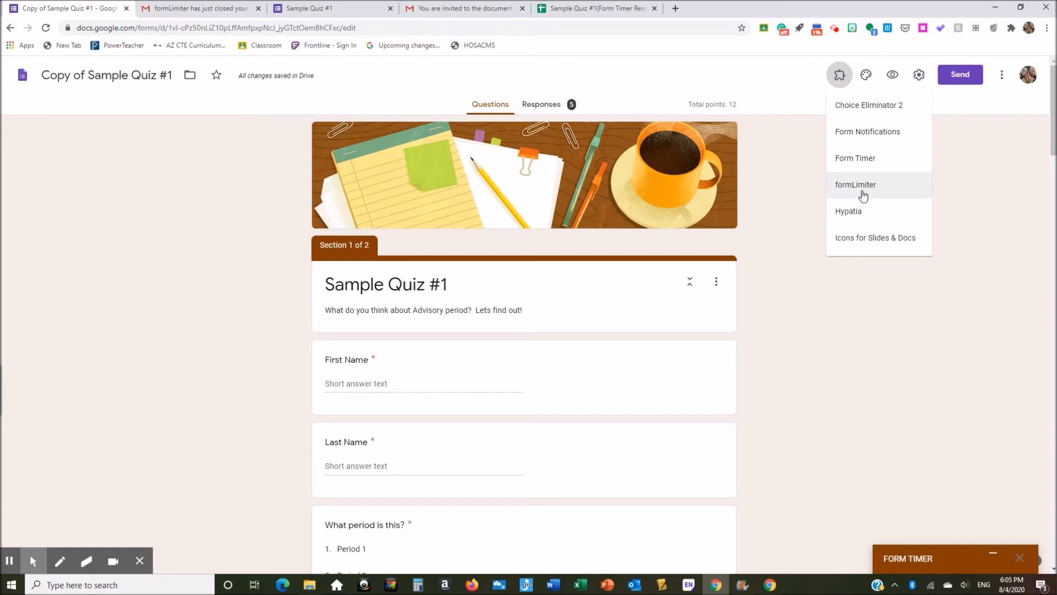
# Step: Open the formLimiter add-on menu on Sample Quiz #1 from the installed add-ons list
pyautogui.click(838, 75)
pyautogui.click(838, 75)
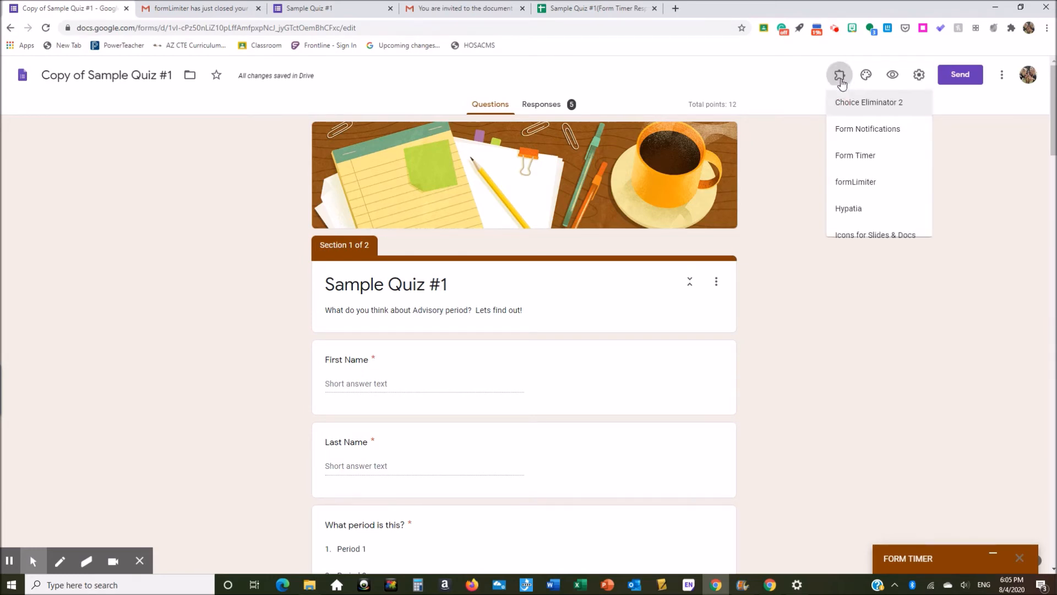
pyautogui.click(877, 185)
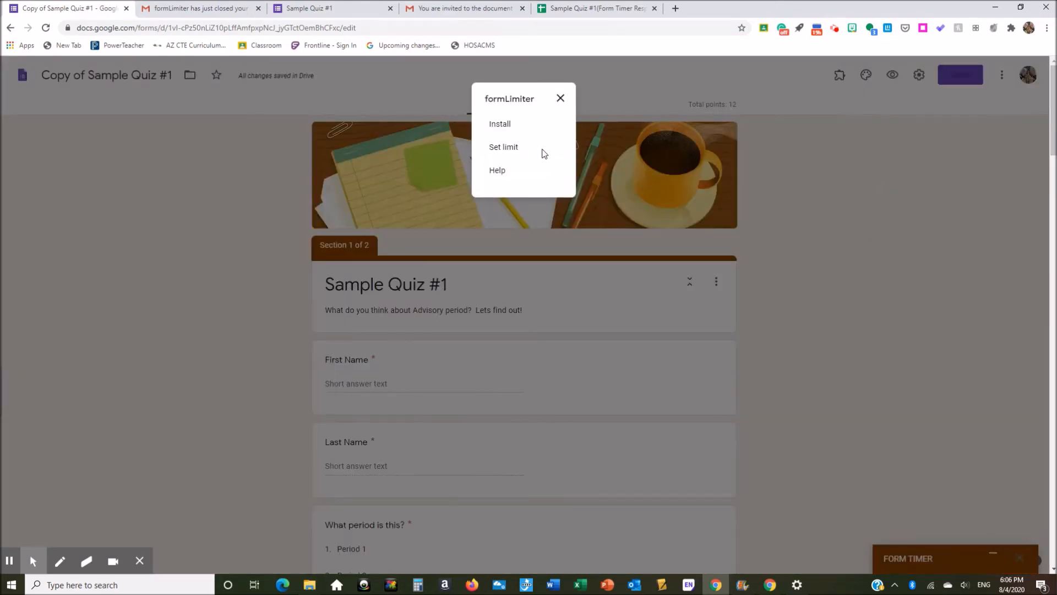
# Step: Set a formLimiter date-and-time limit of 08/10/2020, 5:00 PM, then view the Gmail closing notification
pyautogui.click(503, 148)
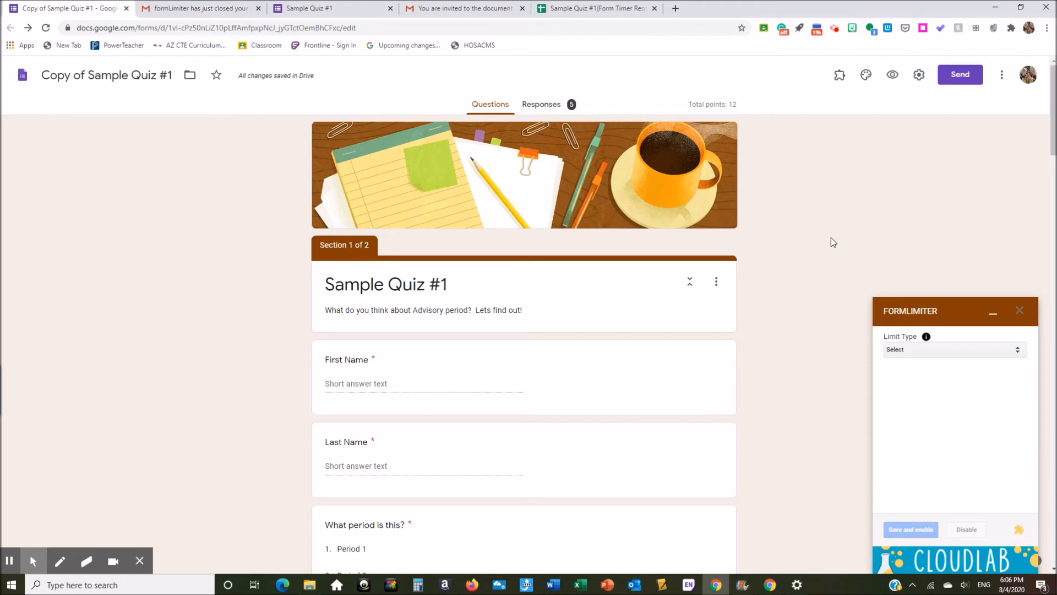
pyautogui.click(1017, 352)
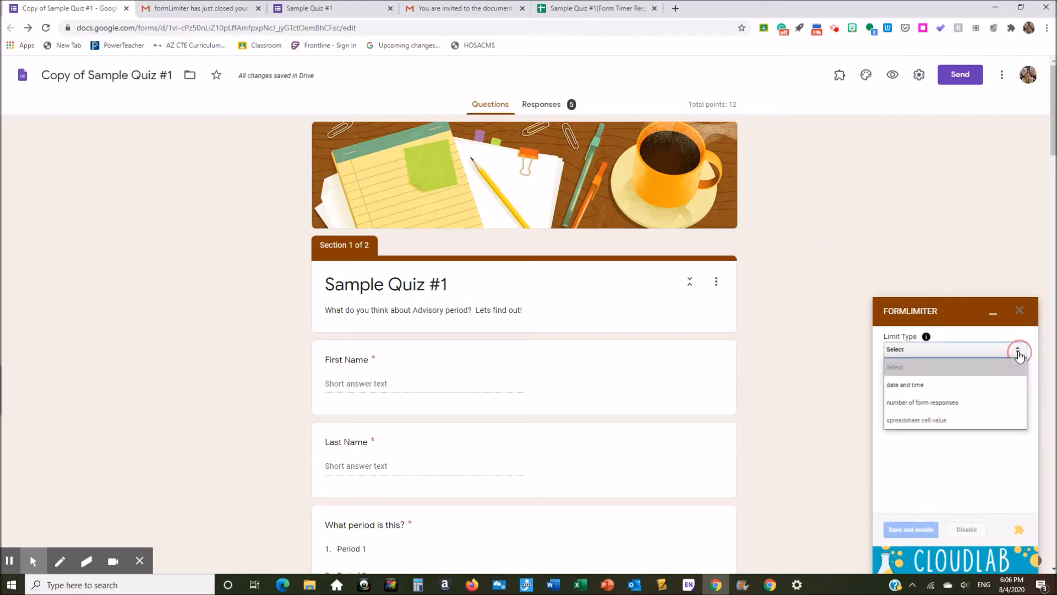
pyautogui.click(988, 388)
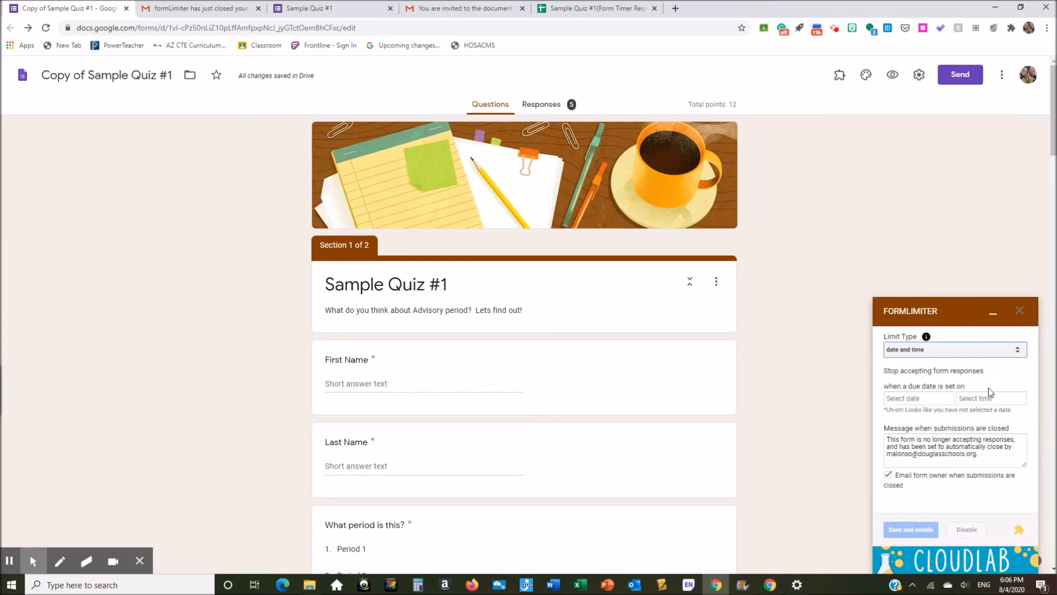
pyautogui.click(945, 403)
pyautogui.click(918, 485)
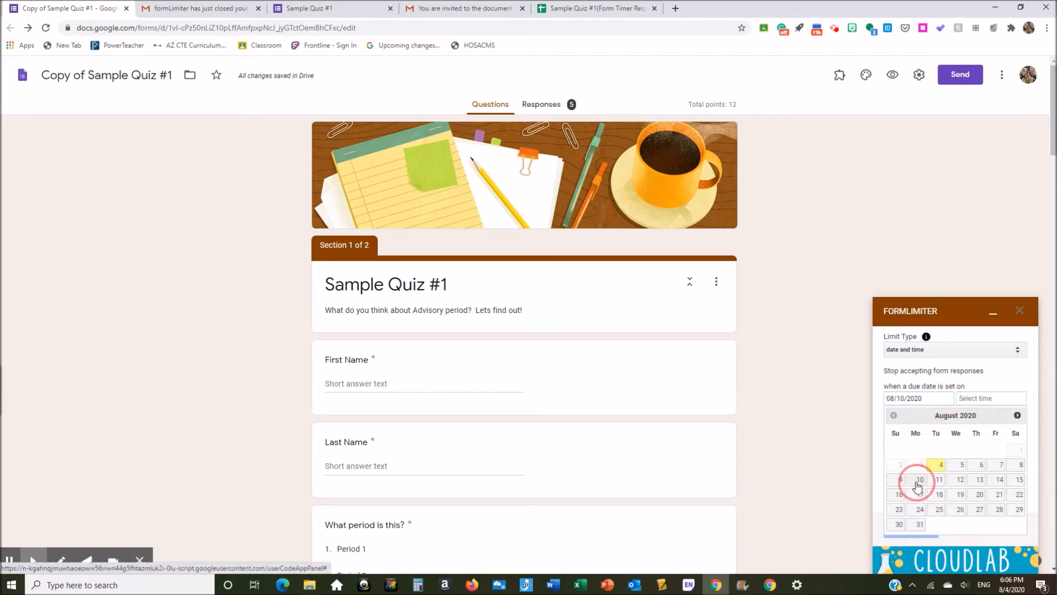
pyautogui.click(983, 399)
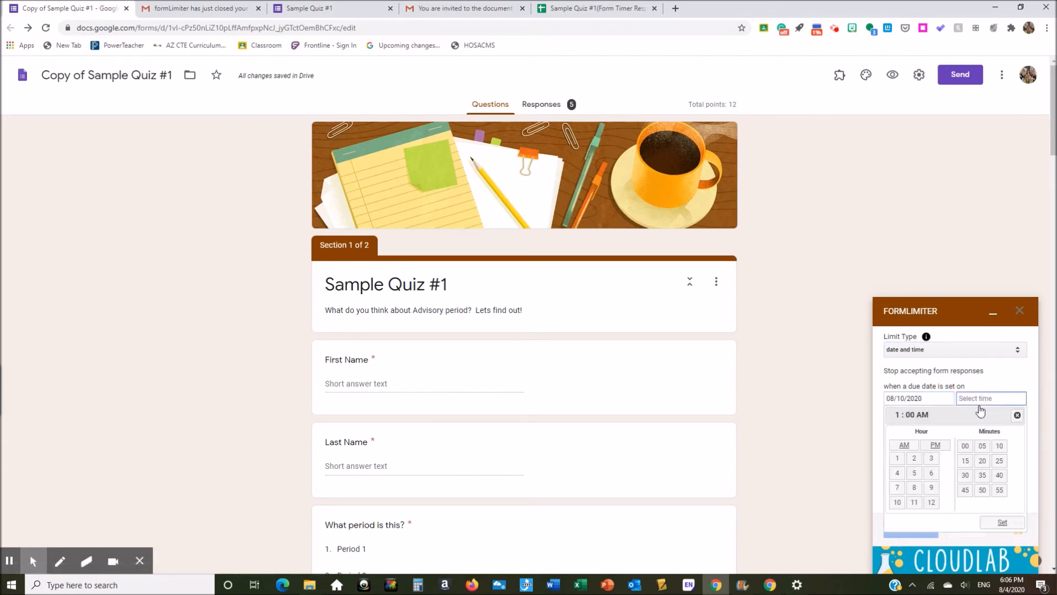
pyautogui.click(914, 474)
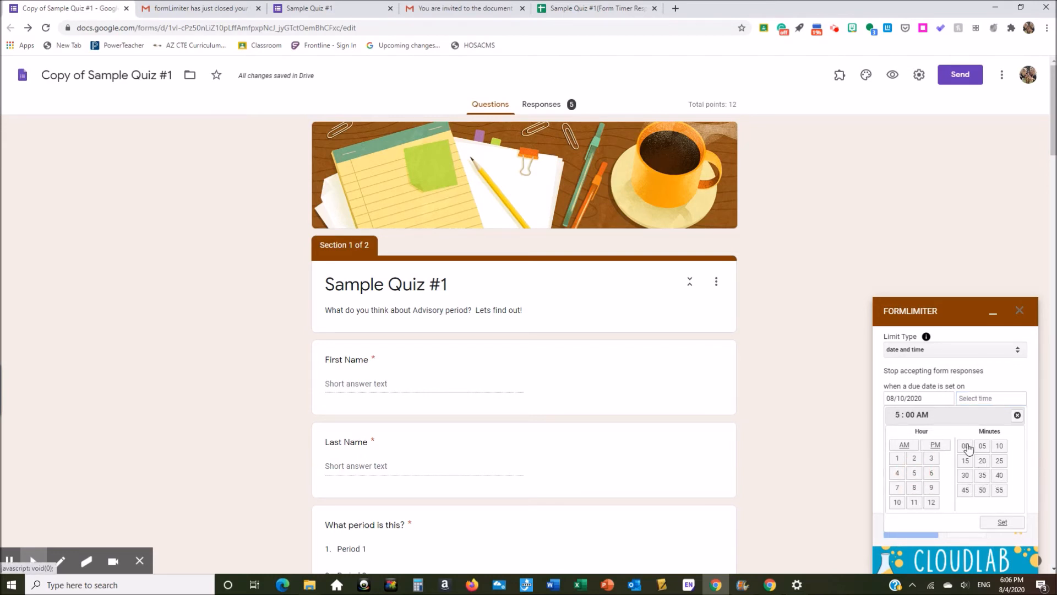
pyautogui.click(937, 446)
pyautogui.click(999, 523)
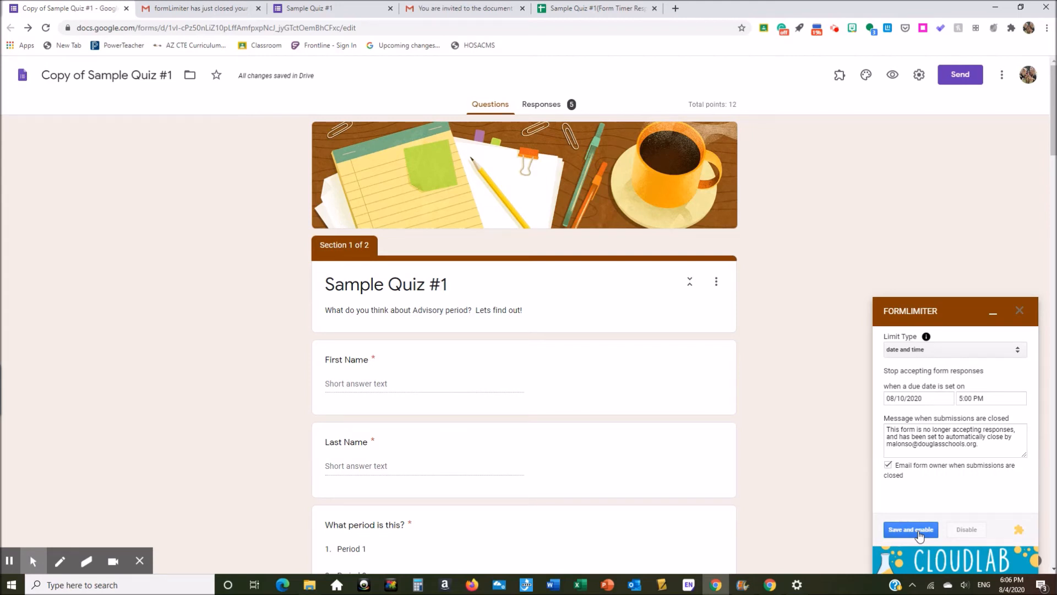
pyautogui.click(185, 10)
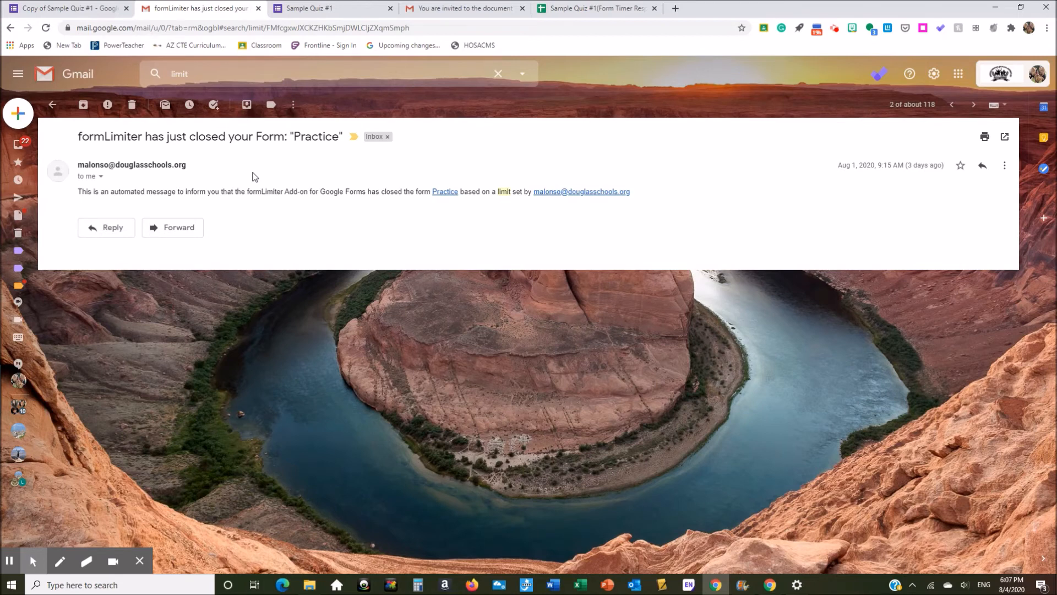
# Step: Return from Gmail to the Copy of Sample Quiz #1 form and its formLimiter cutoff
pyautogui.click(58, 9)
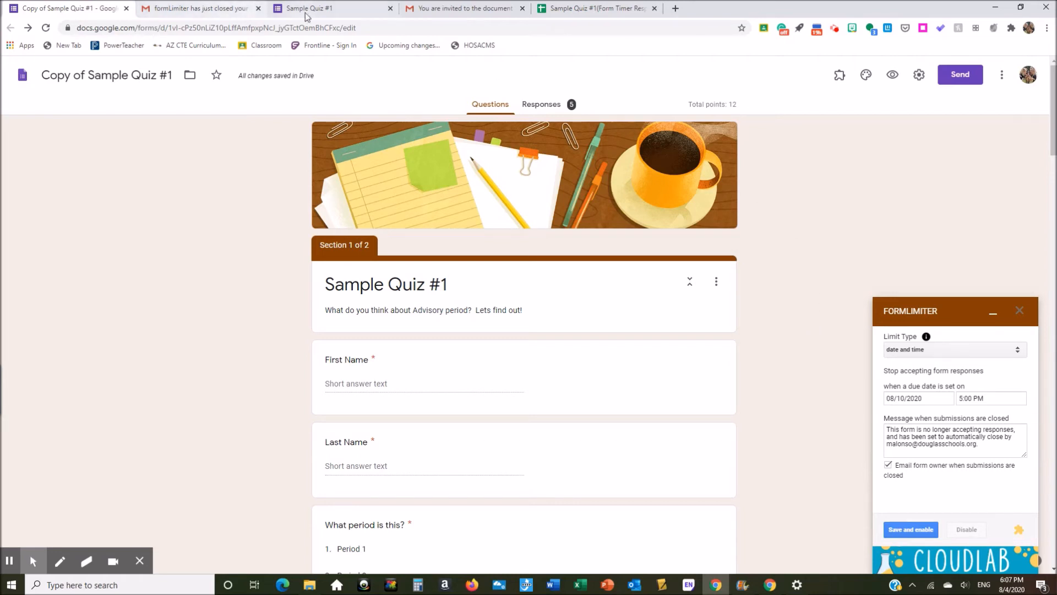
# Step: On the quiz's Responses tab, toggle Accepting responses off, back on, then off again
pyautogui.click(993, 319)
pyautogui.click(555, 108)
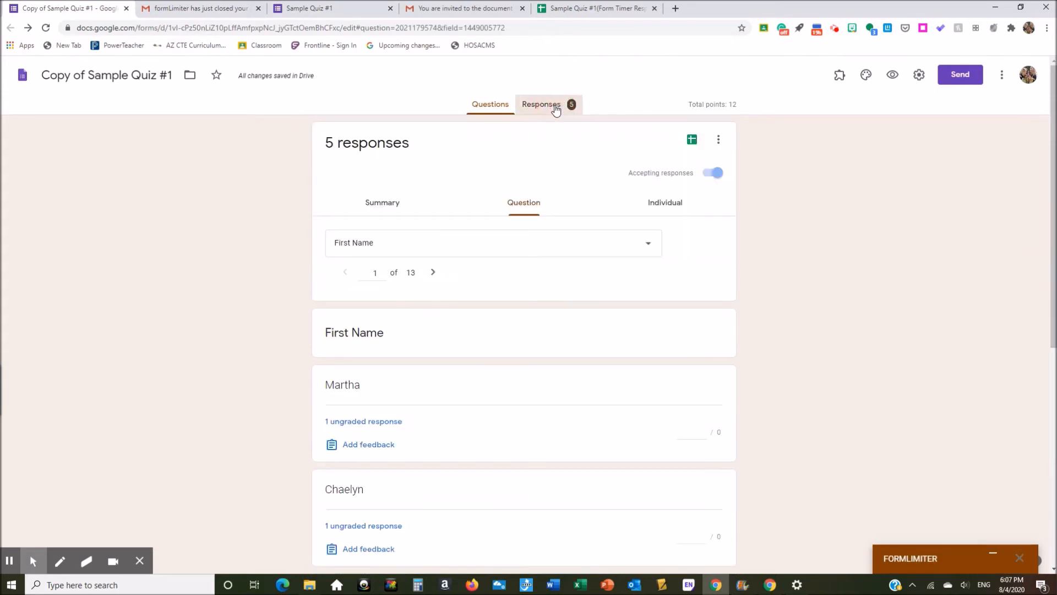
pyautogui.click(713, 175)
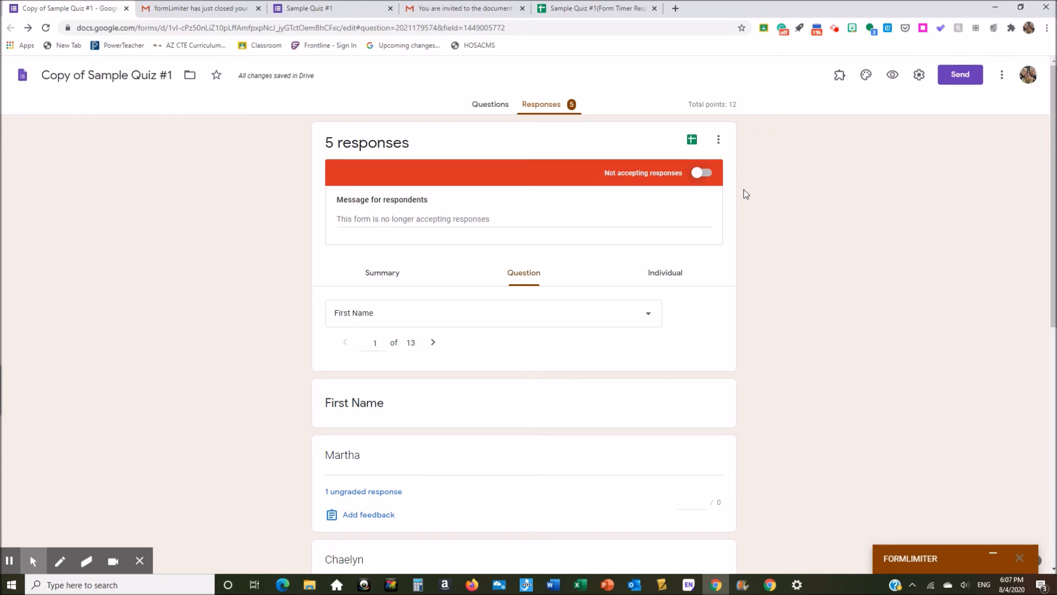
pyautogui.click(700, 174)
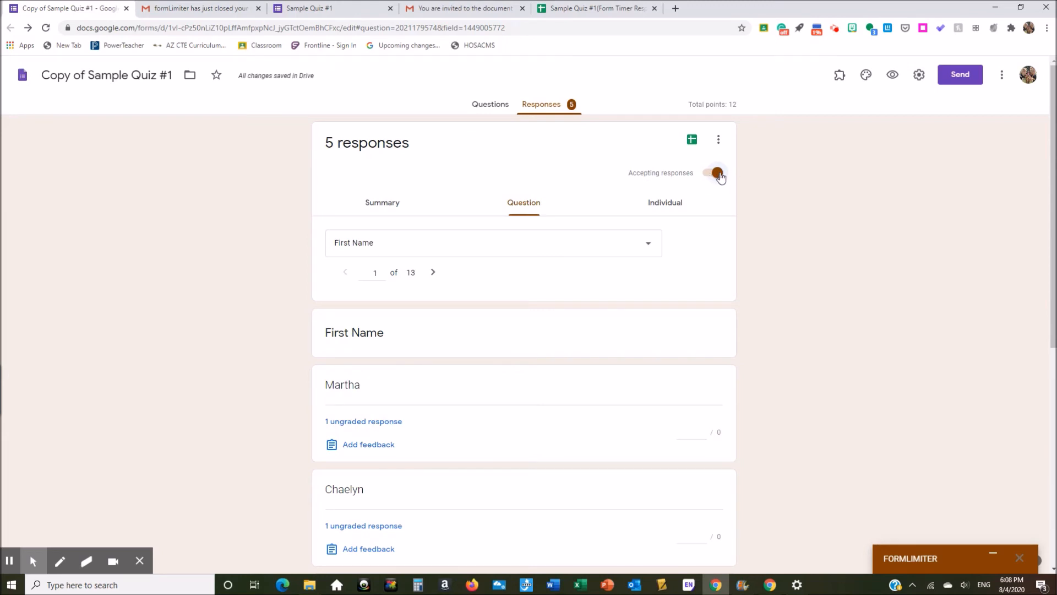
pyautogui.click(717, 174)
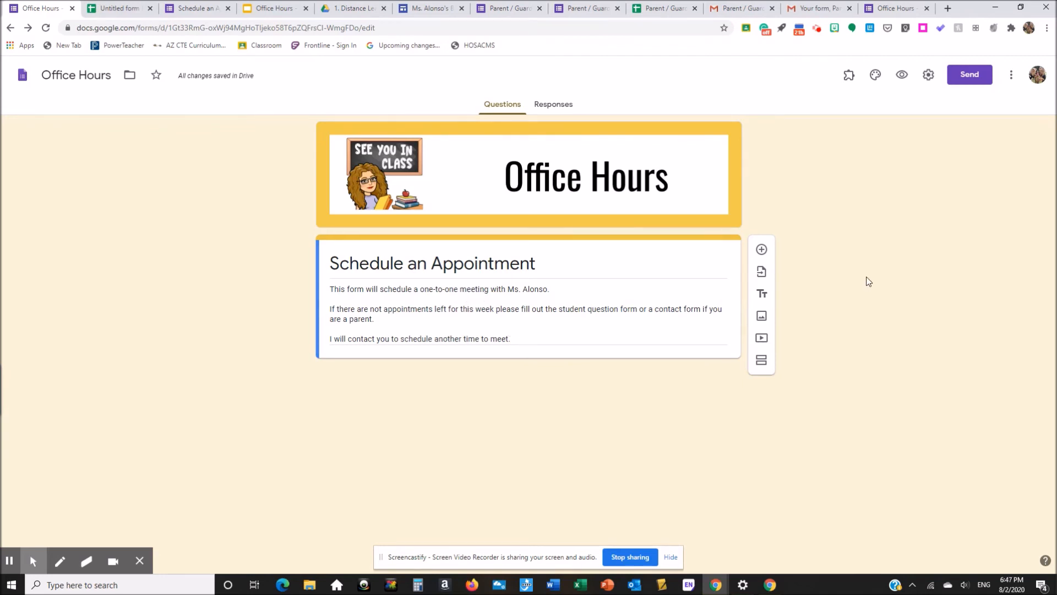
# Step: Uncheck Restrict to users, collect email addresses, set response receipts to Always, review Presentation, and save
pyautogui.click(928, 79)
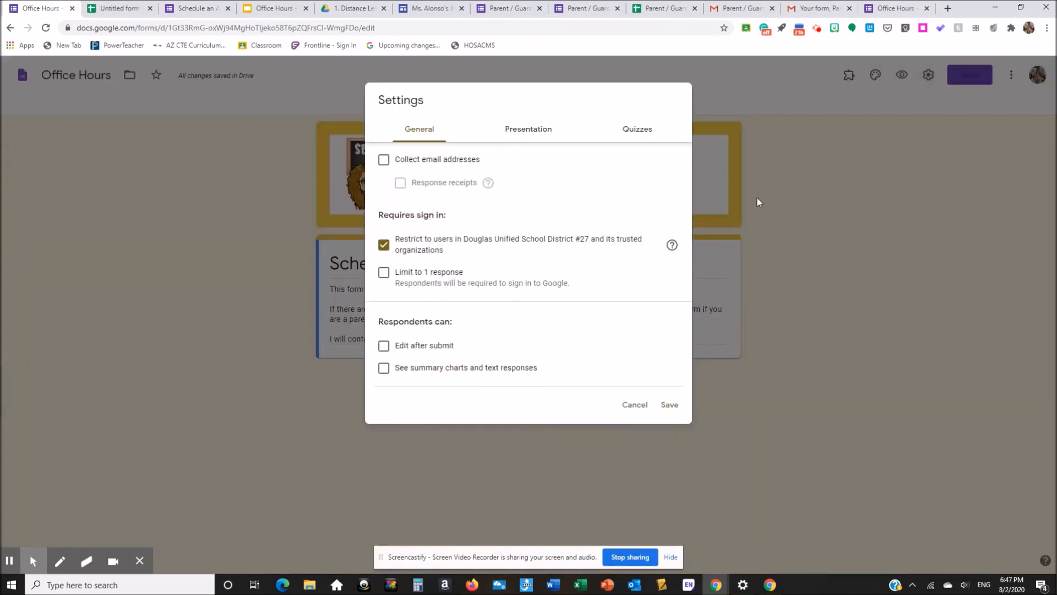
pyautogui.click(384, 246)
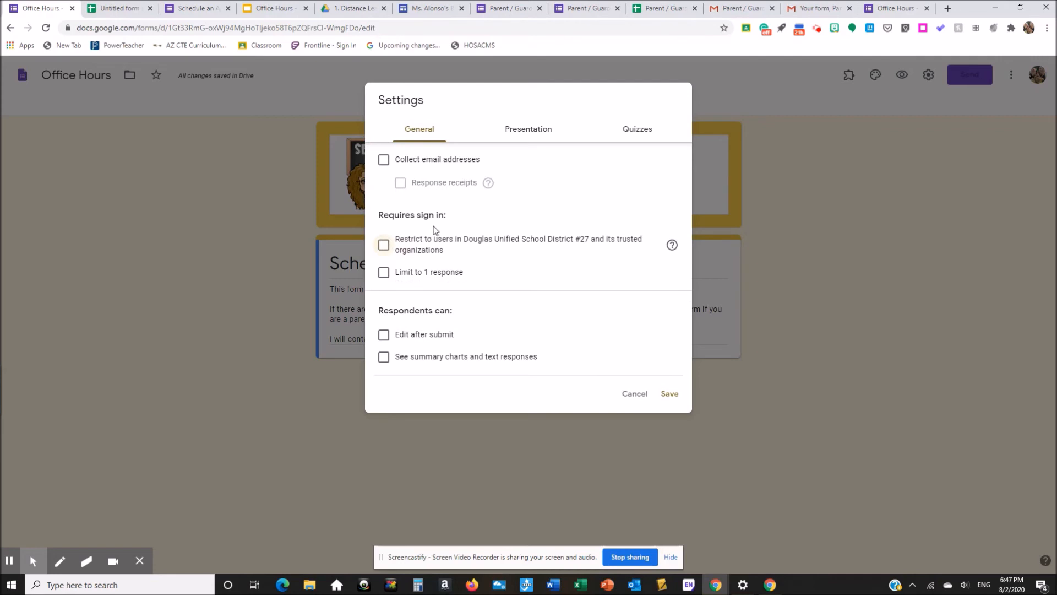
pyautogui.click(384, 163)
pyautogui.click(401, 185)
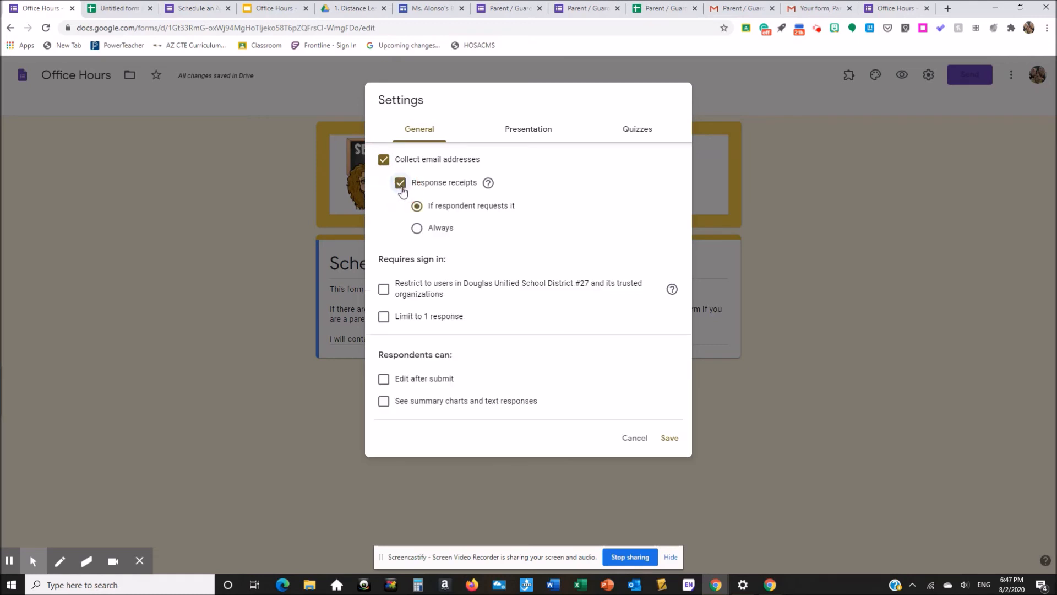
pyautogui.click(418, 229)
pyautogui.click(530, 130)
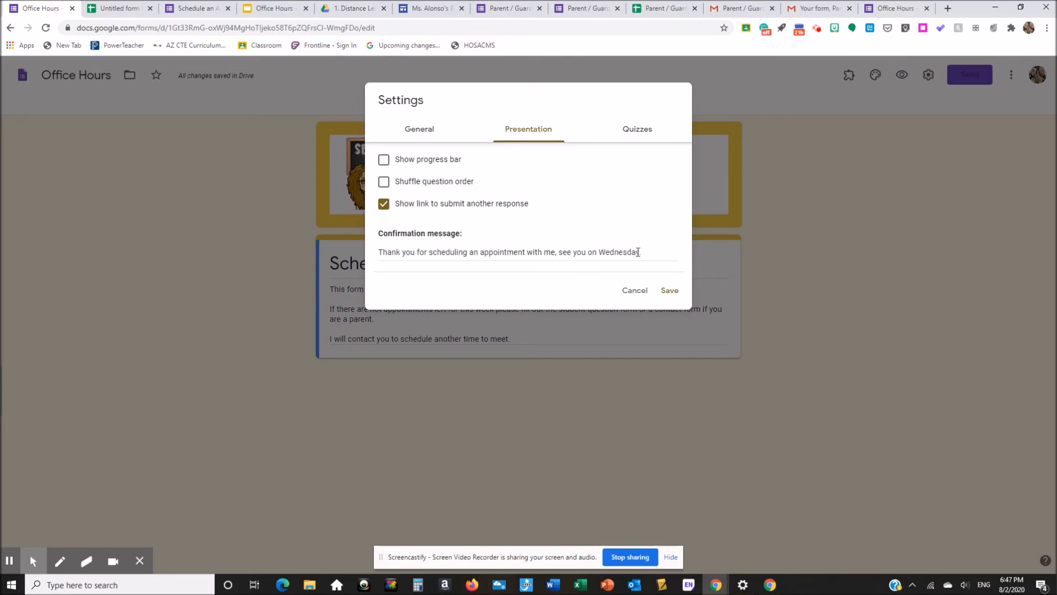
pyautogui.click(664, 294)
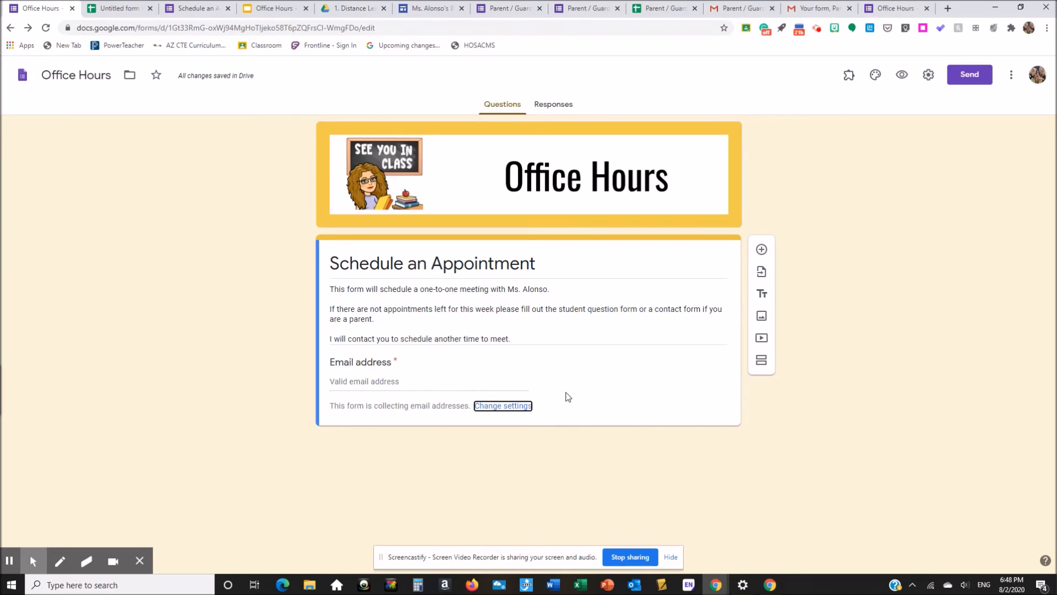
# Step: Add a required short-answer question titled 'Name', then insert a blank question below it
pyautogui.click(760, 251)
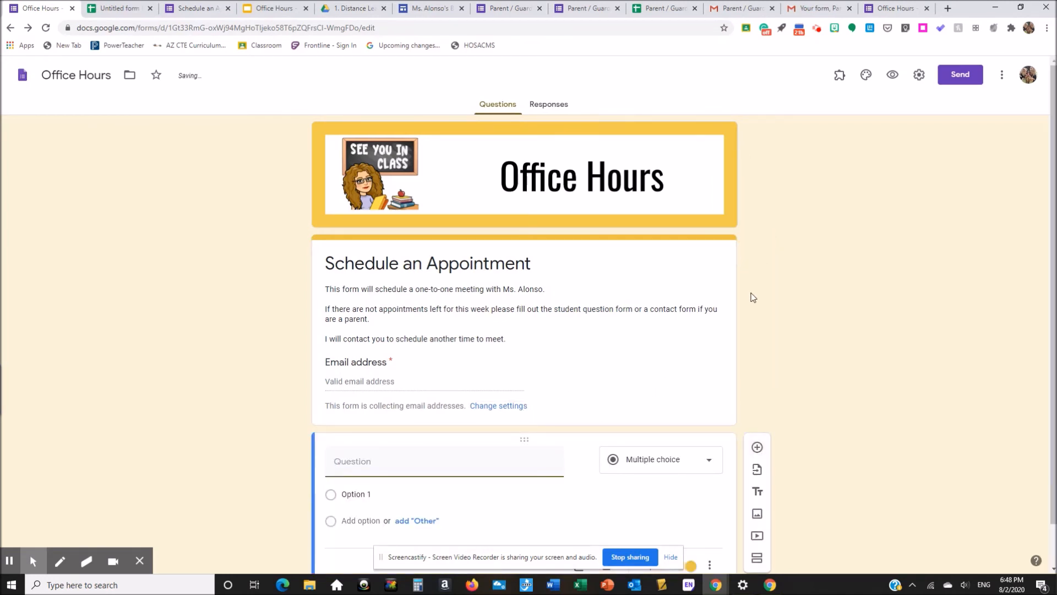
pyautogui.write('Name')
pyautogui.press('BackSpace')
pyautogui.press('BackSpace')
pyautogui.write('me')
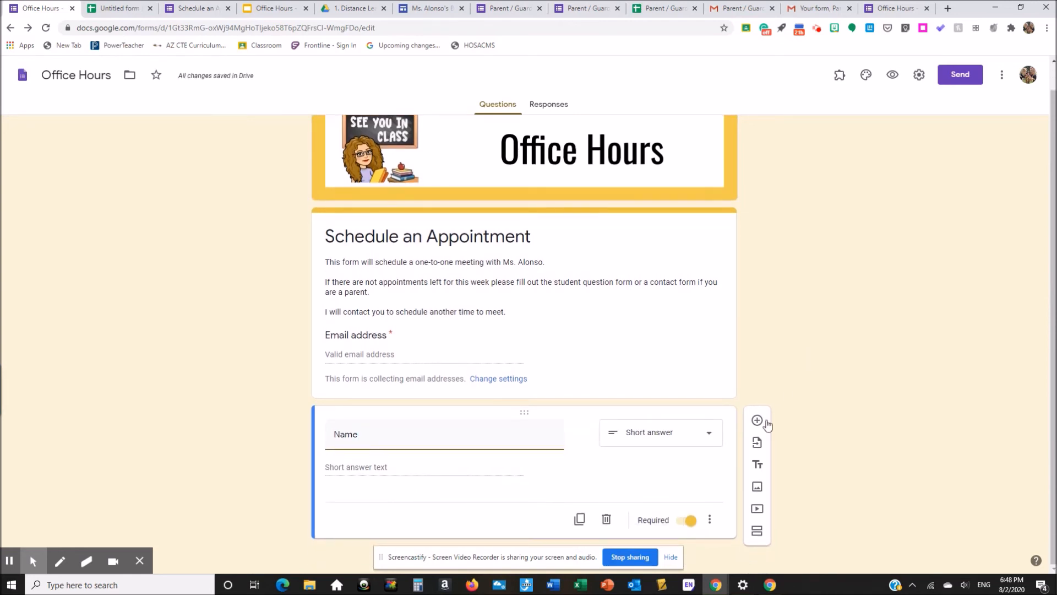
pyautogui.click(758, 420)
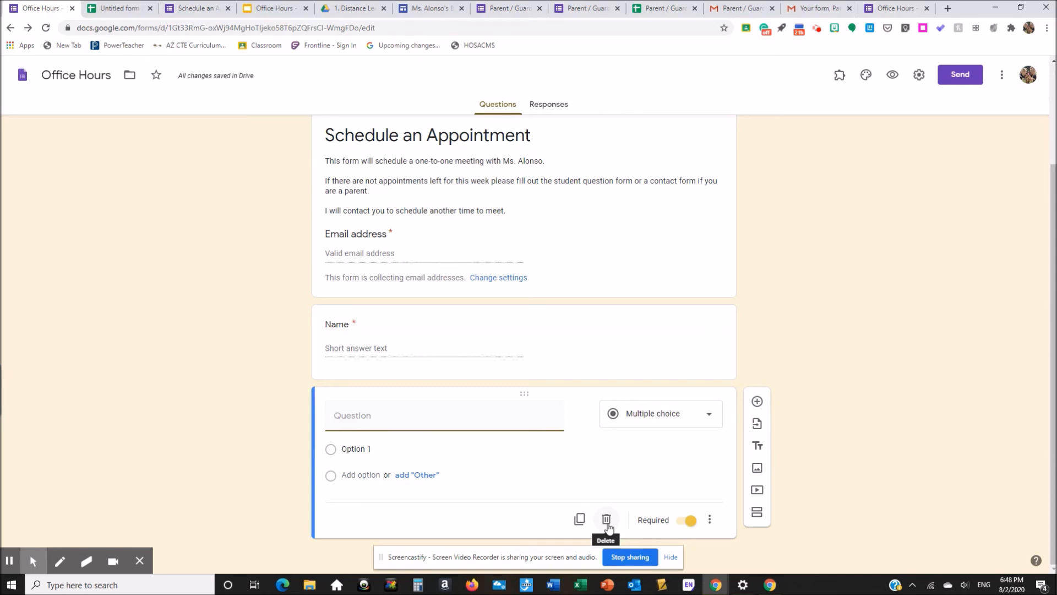
# Step: Import the 'What period are you in?' dropdown question from the Office Hours form
pyautogui.click(758, 430)
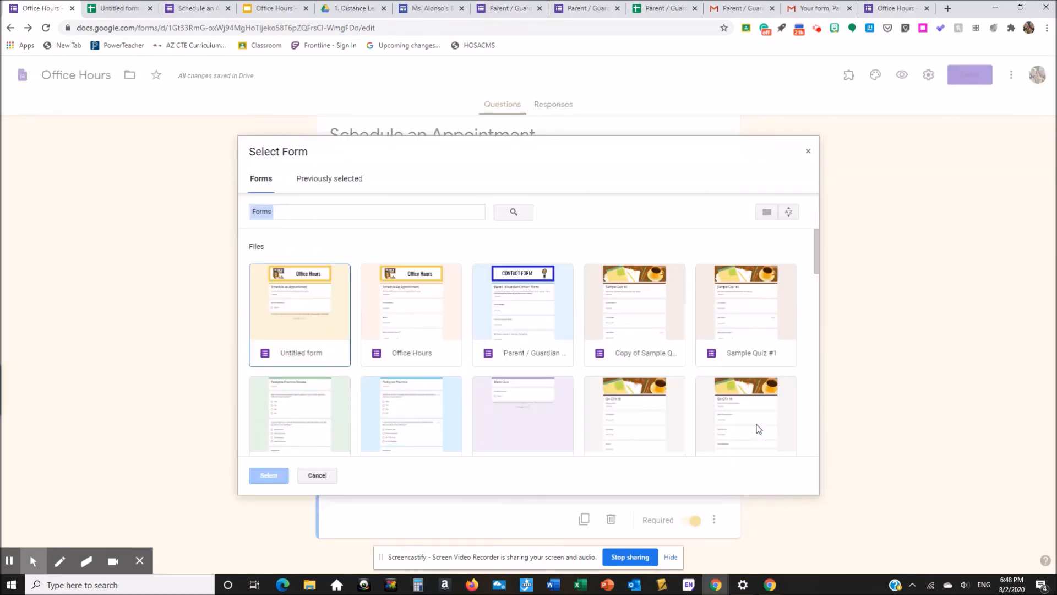
pyautogui.click(435, 305)
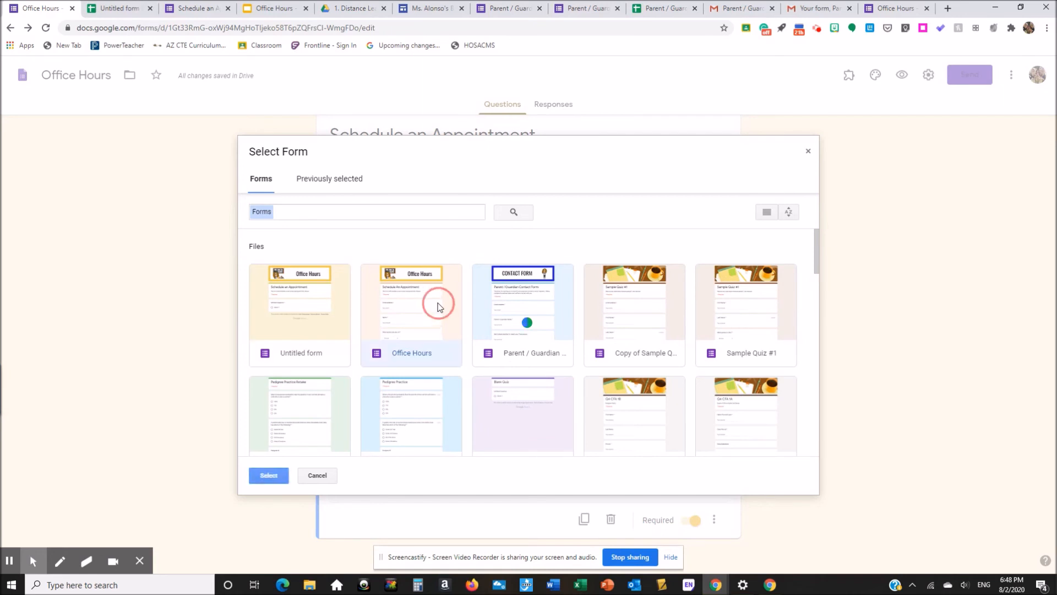
pyautogui.click(268, 475)
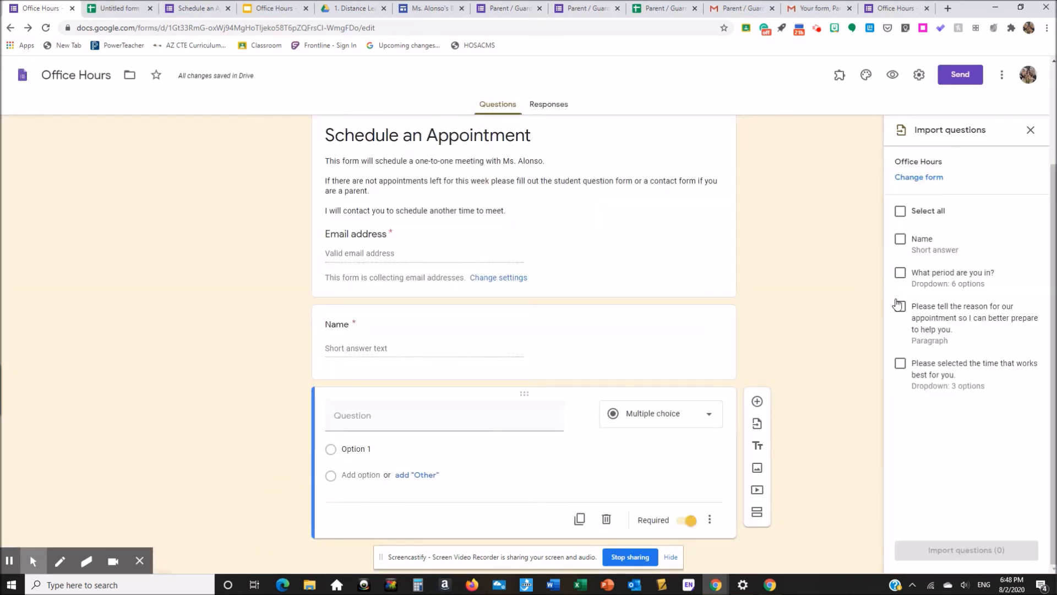
pyautogui.click(900, 273)
pyautogui.click(970, 552)
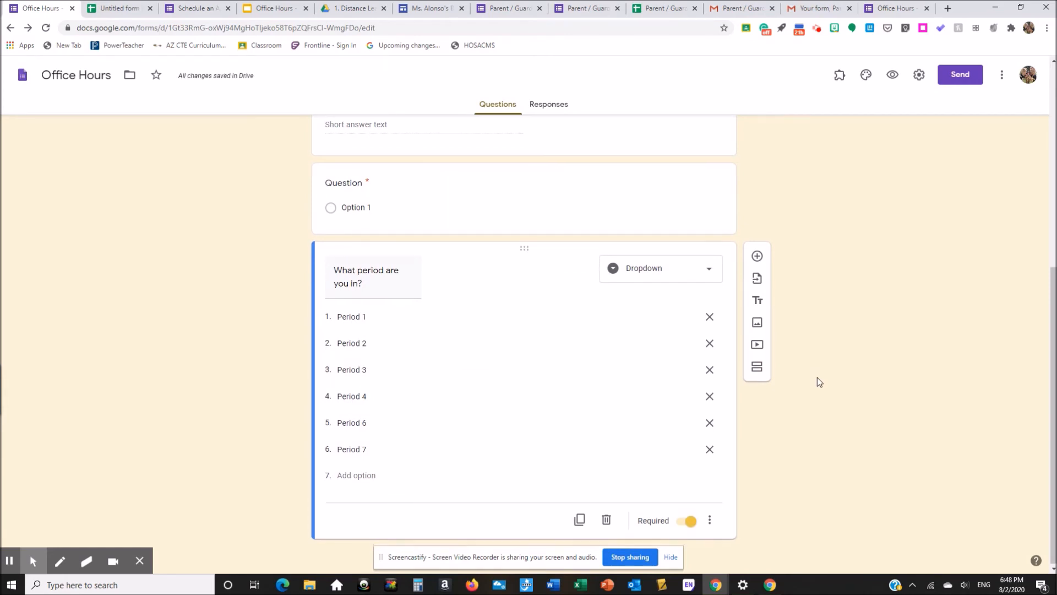
pyautogui.click(366, 481)
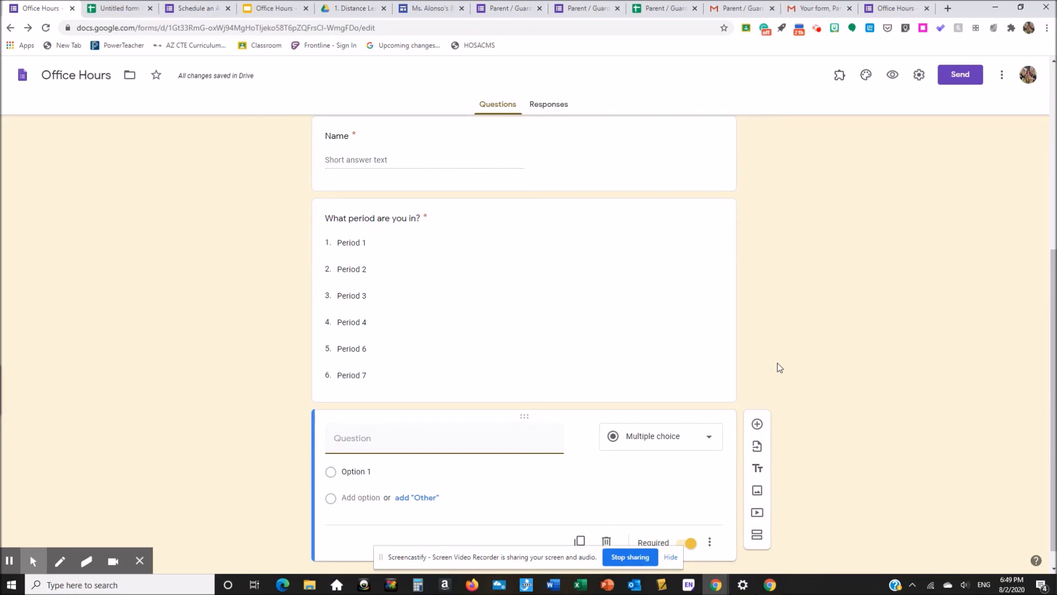
# Step: Title the question 'Please select the time that works best for you' and enter the first Wednesday August 5, 2020 slot
pyautogui.write('Ples')
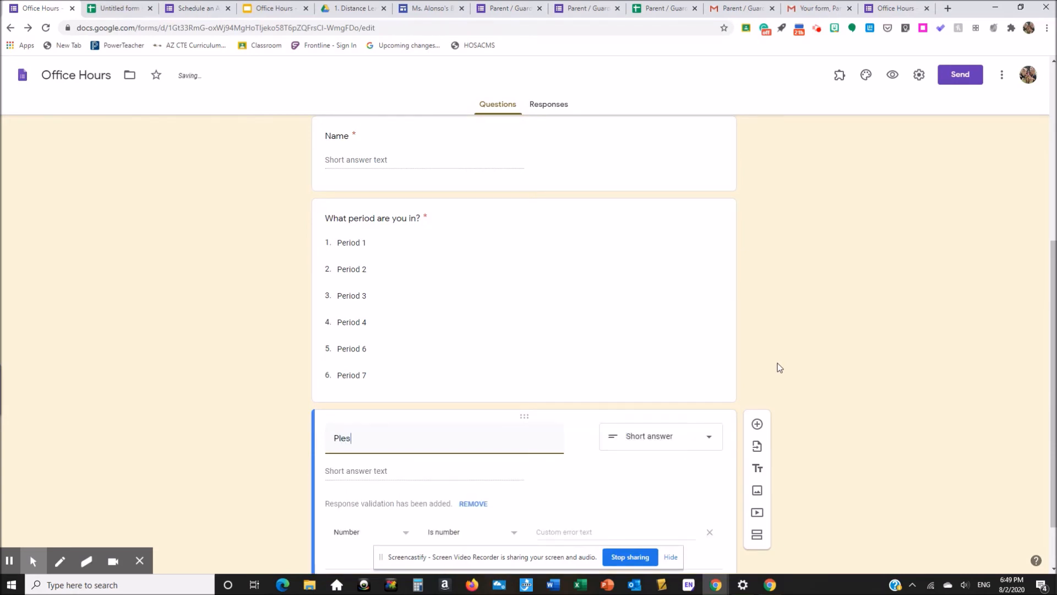
pyautogui.press('BackSpace')
pyautogui.write('ase select')
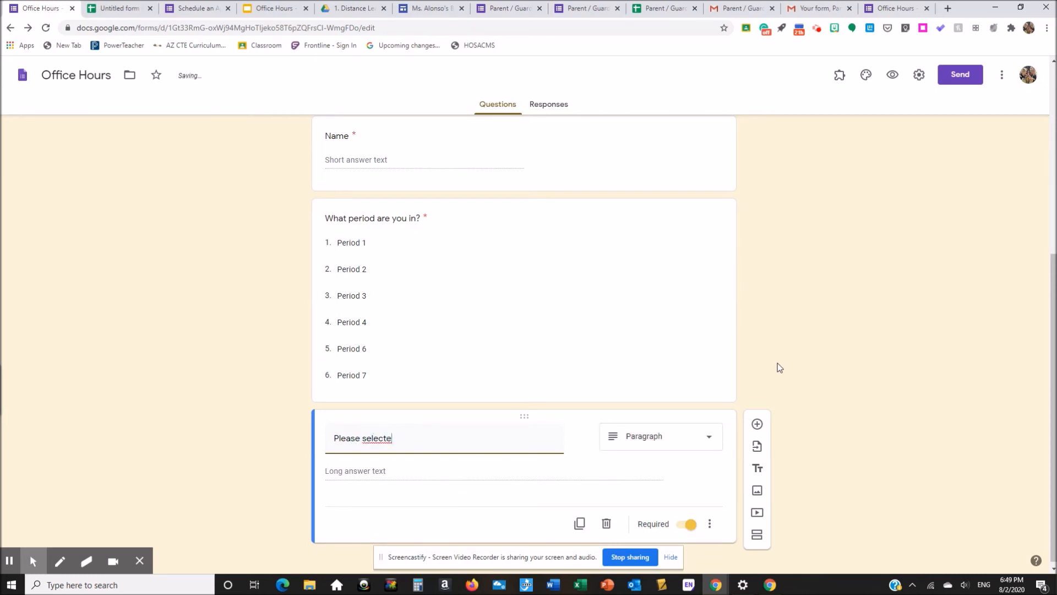
pyautogui.write(' the tim')
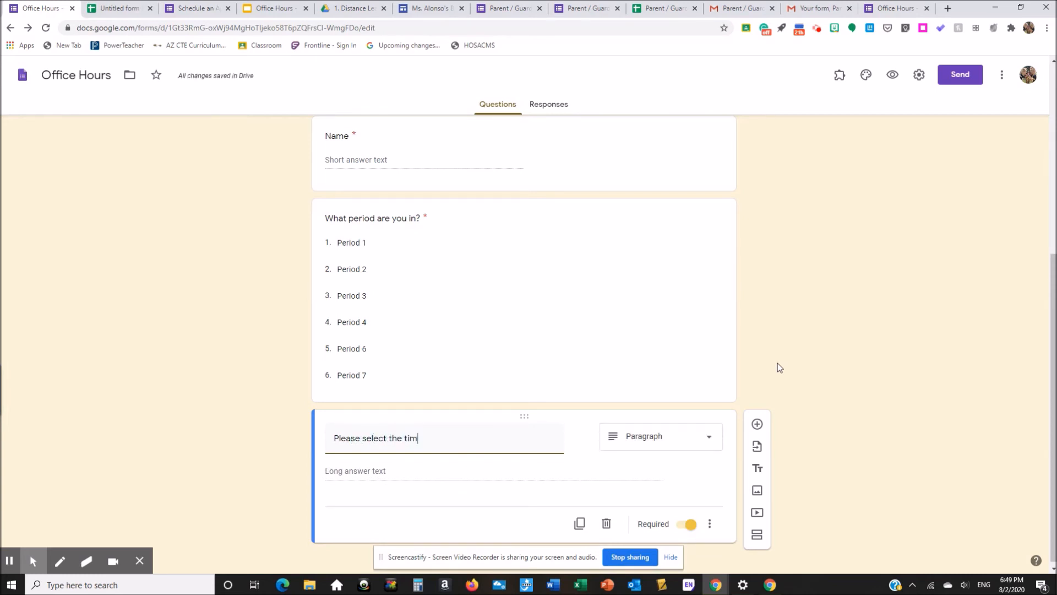
pyautogui.write('e that works best for you.')
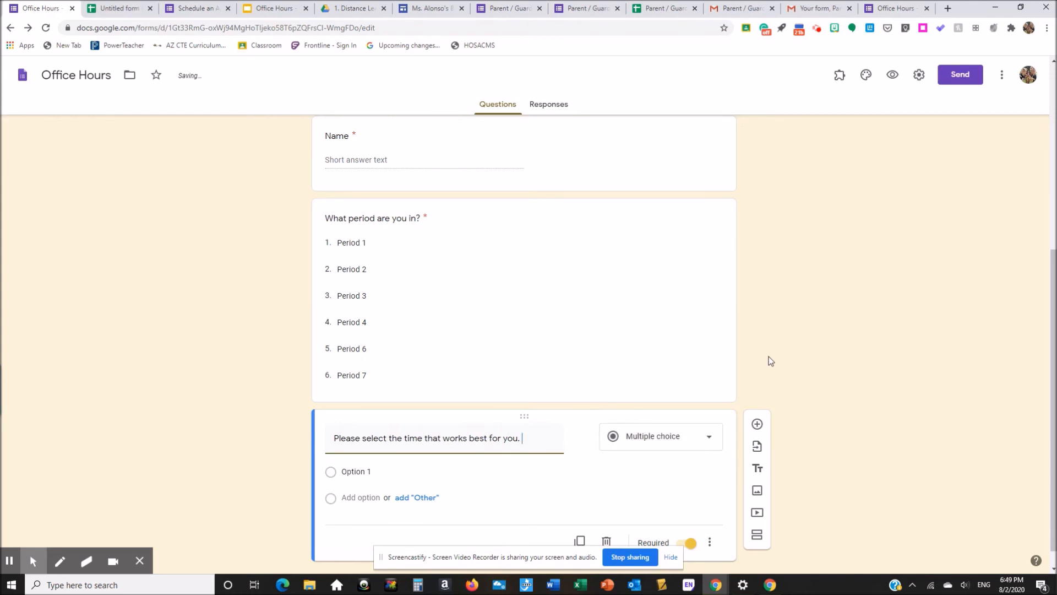
pyautogui.click(368, 449)
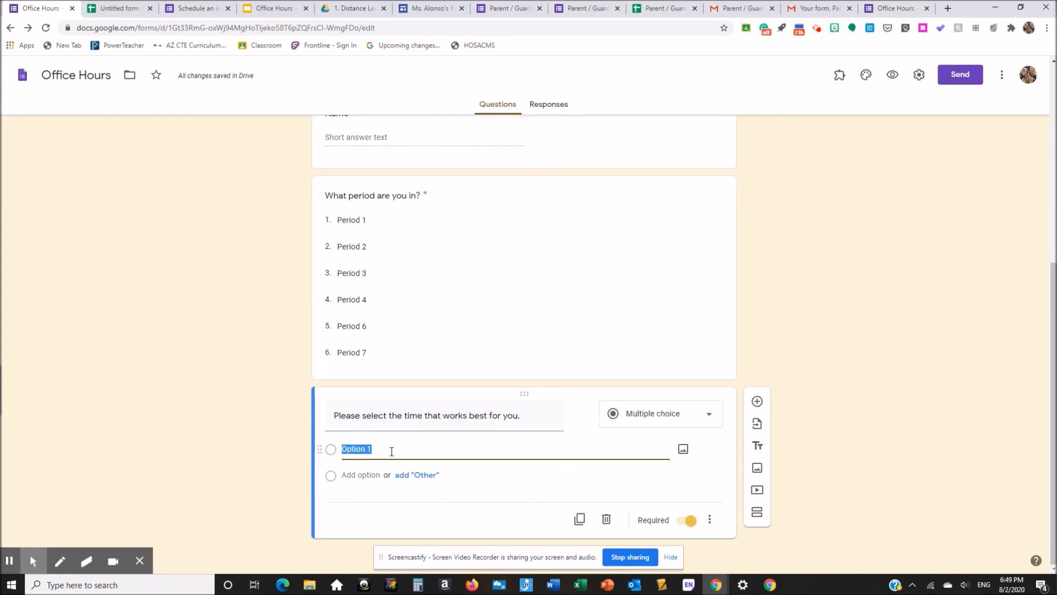
pyautogui.write('Wednesday August 5')
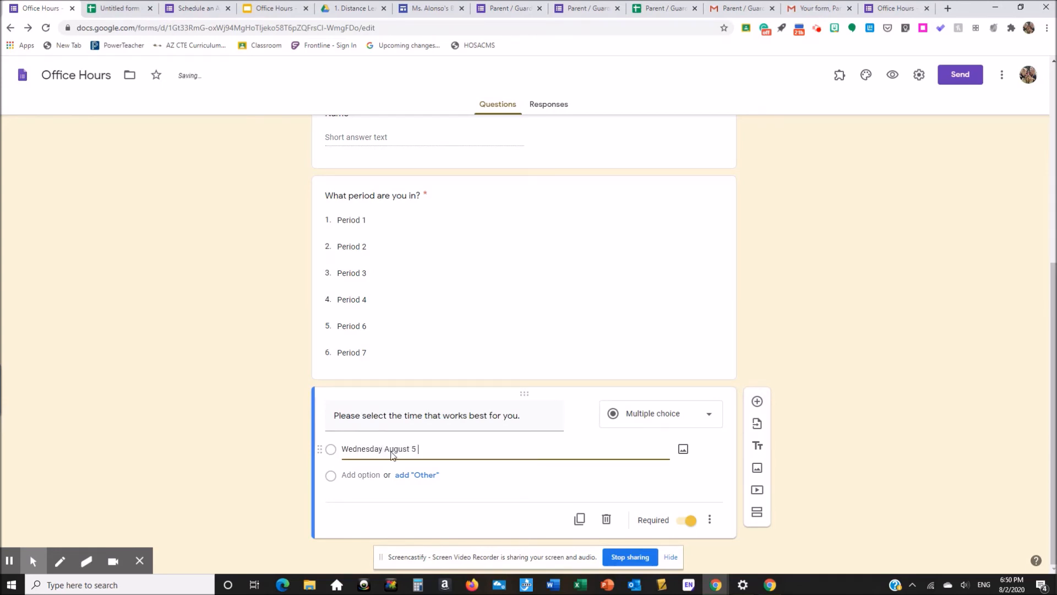
pyautogui.write(', 202')
pyautogui.write('0 10')
pyautogui.write(':00')
pyautogui.write(' pm')
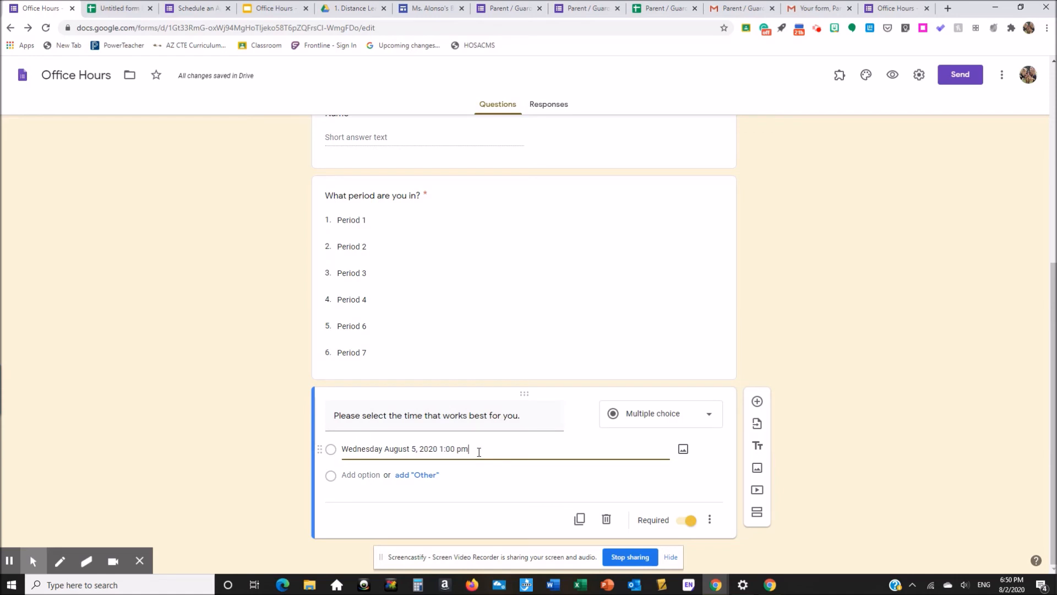
pyautogui.moveTo(477, 450); pyautogui.dragTo(345, 449)
pyautogui.hotkey('ctrl', 'c')
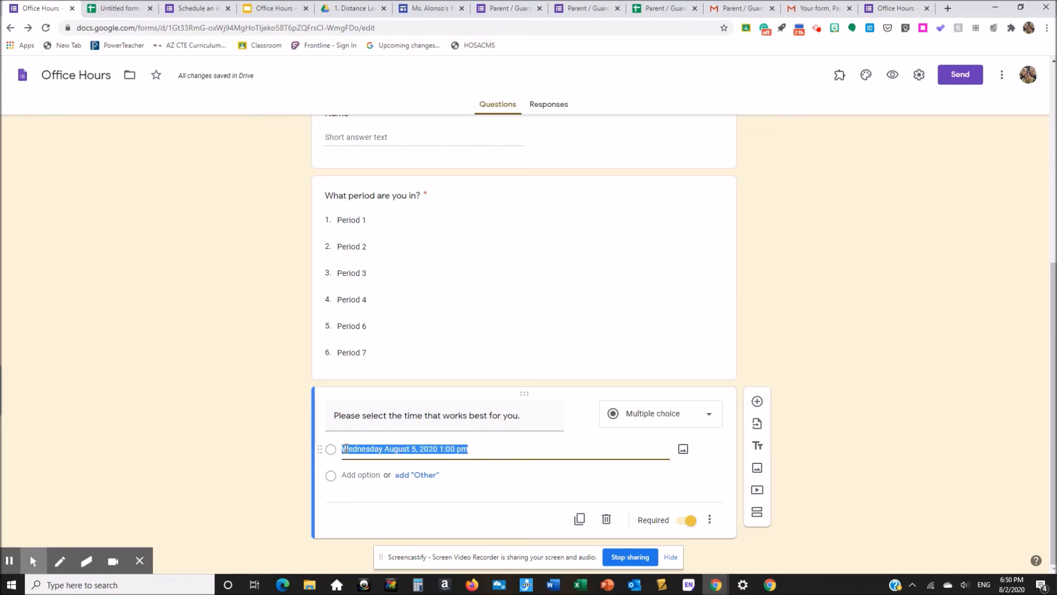
# Step: Add the second and third time slots, 1:15 and 1:30 pm, by pasting and editing the minutes
pyautogui.click(361, 475)
pyautogui.hotkey('ctrl', 'v')
pyautogui.click(454, 475)
pyautogui.press('BackSpace')
pyautogui.press('BackSpace')
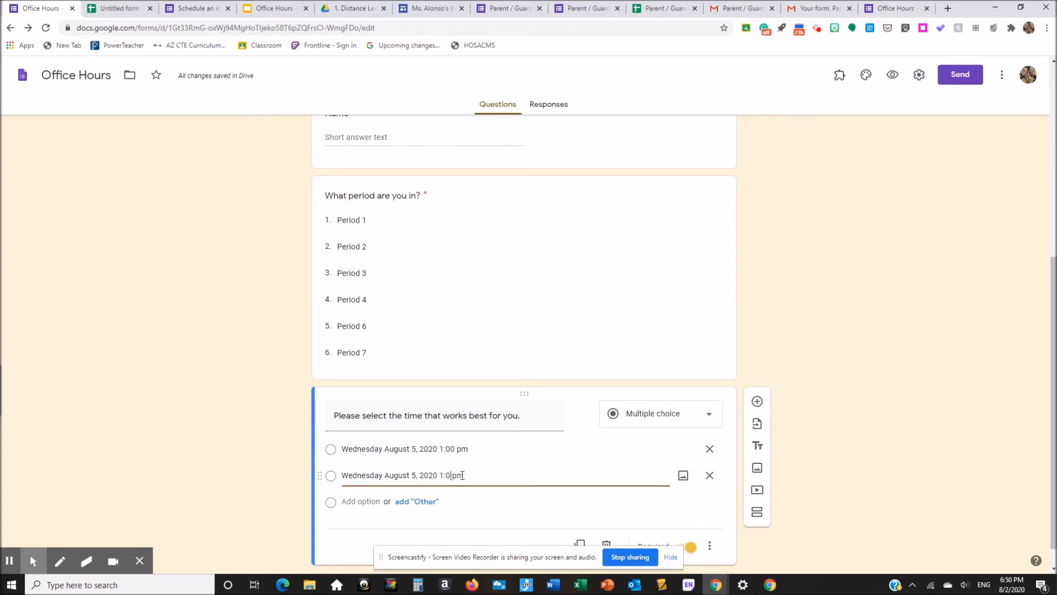
pyautogui.write('15')
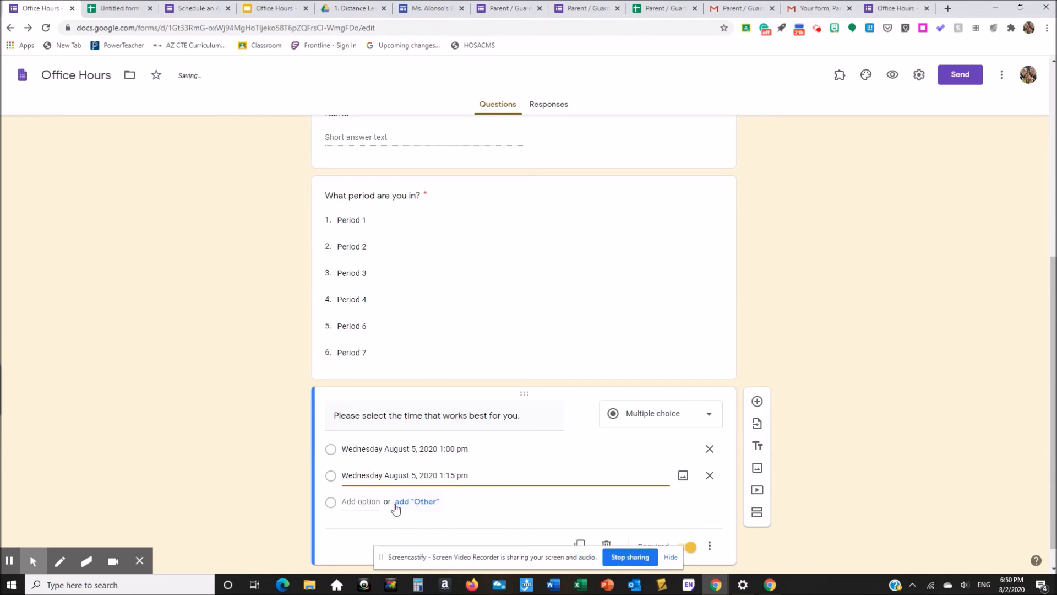
pyautogui.doubleClick(464, 476)
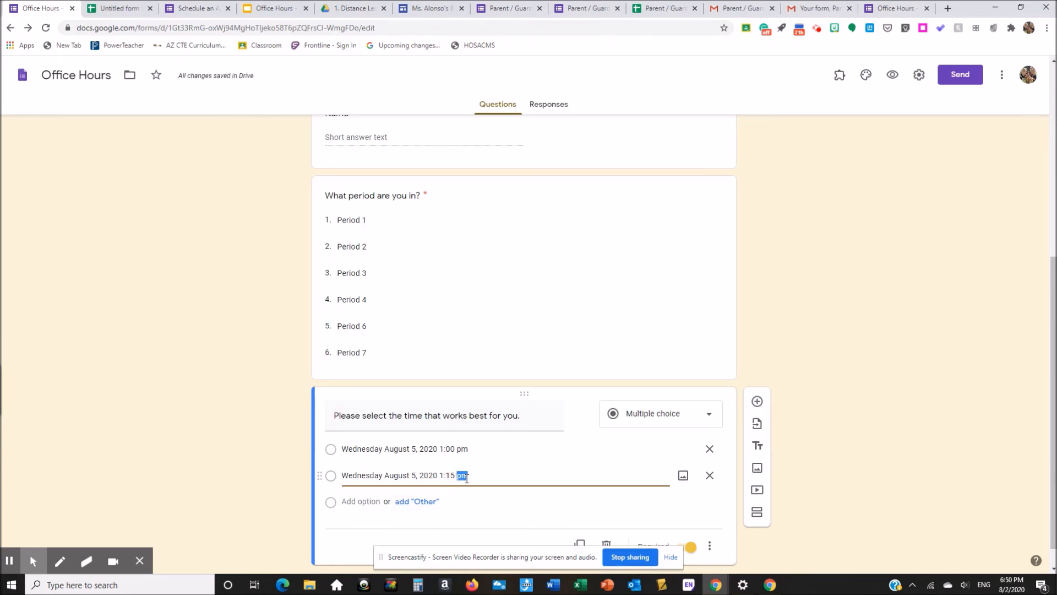
pyautogui.hotkey('ctrl', 'a')
pyautogui.click(361, 502)
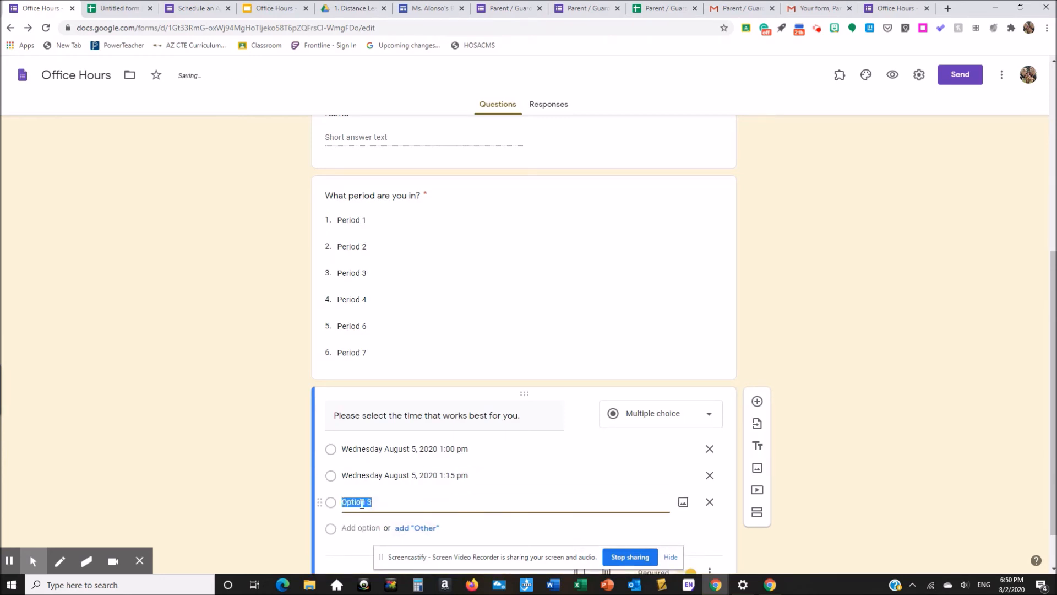
pyautogui.hotkey('ctrl', 'v')
pyautogui.click(454, 501)
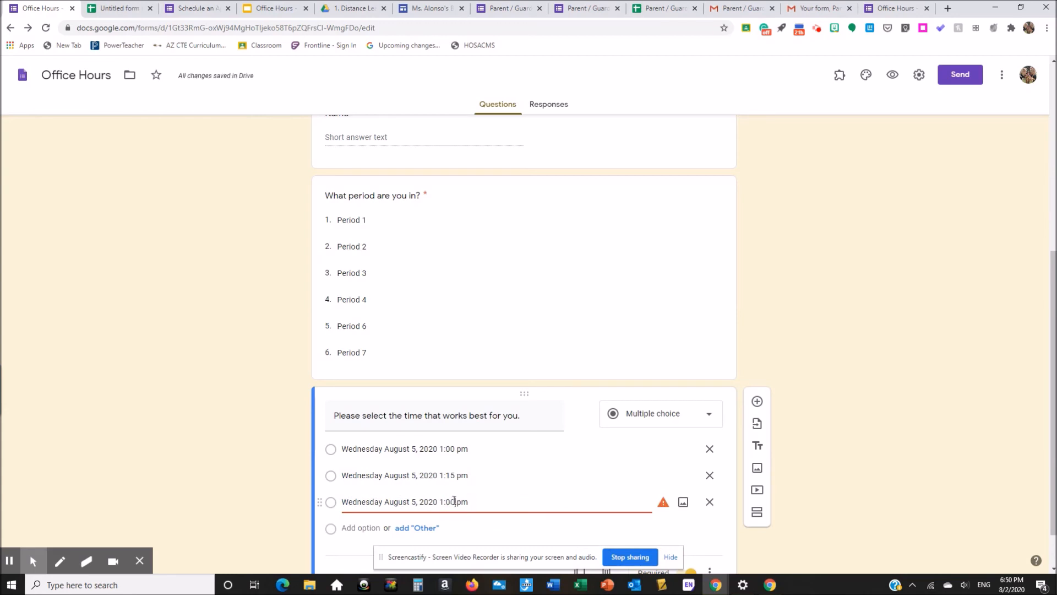
pyautogui.press('BackSpace')
pyautogui.press('BackSpace')
pyautogui.write('30')
# Step: Add the fourth time slot, Wednesday August 5, 2020 1:45 pm
pyautogui.click(353, 527)
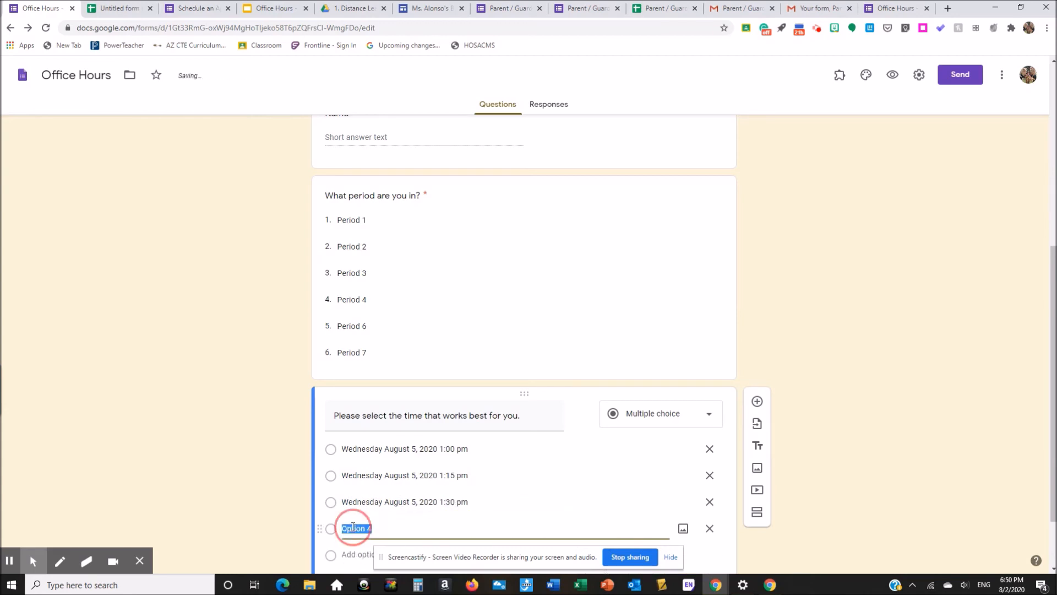
pyautogui.hotkey('ctrl', 'v')
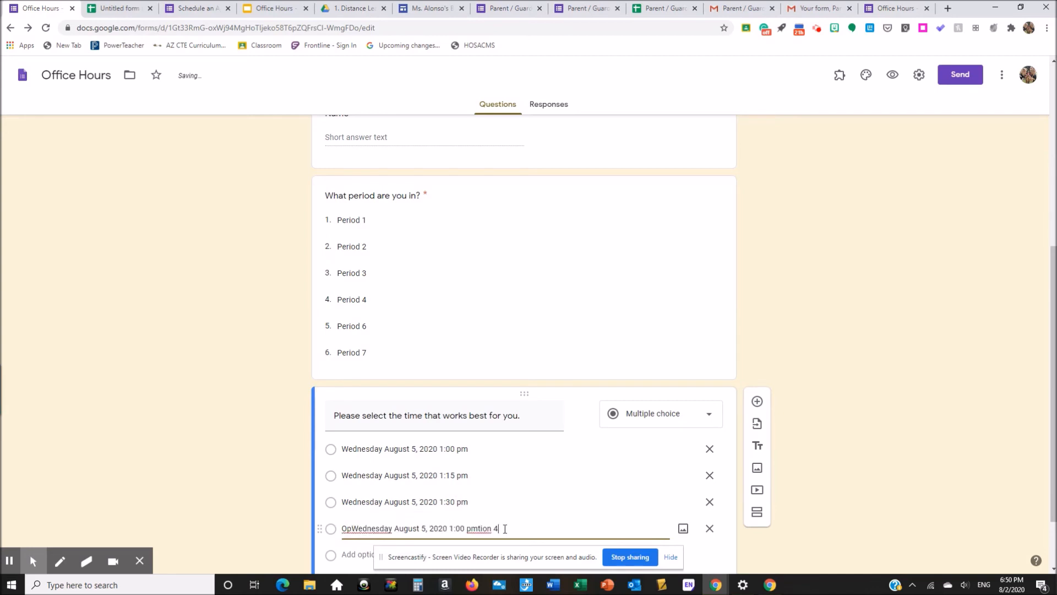
pyautogui.moveTo(498, 528); pyautogui.dragTo(317, 522)
pyautogui.hotkey('ctrl', 'v')
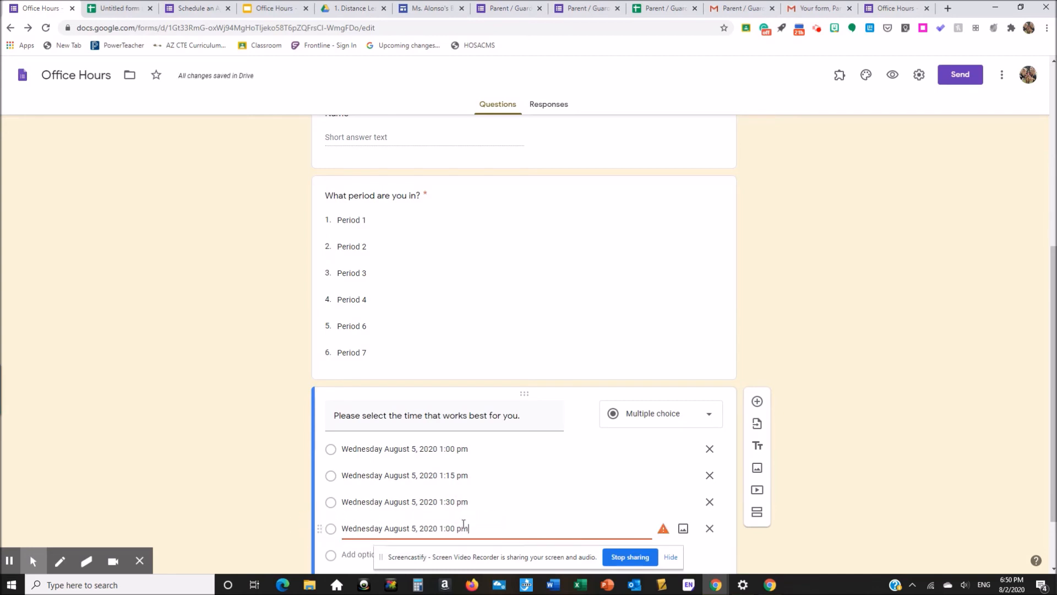
pyautogui.click(452, 525)
pyautogui.press('BackSpace')
pyautogui.press('BackSpace')
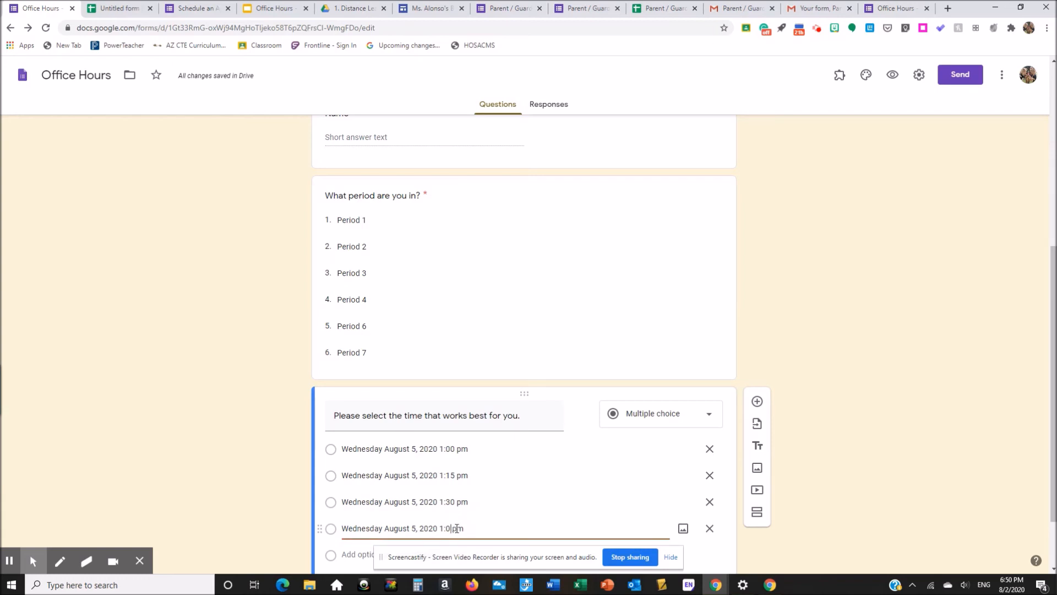
pyautogui.write('45')
pyautogui.scroll(-2, 853, 437)
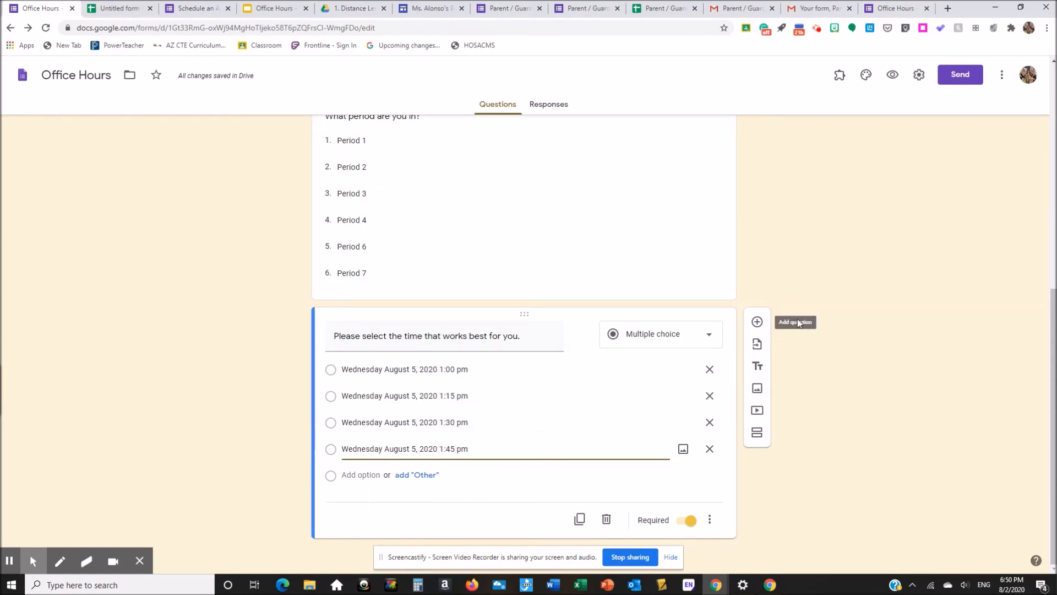
# Step: Open Choice Eliminator 2 > Configure from the add-ons list and close the author's note
pyautogui.click(838, 78)
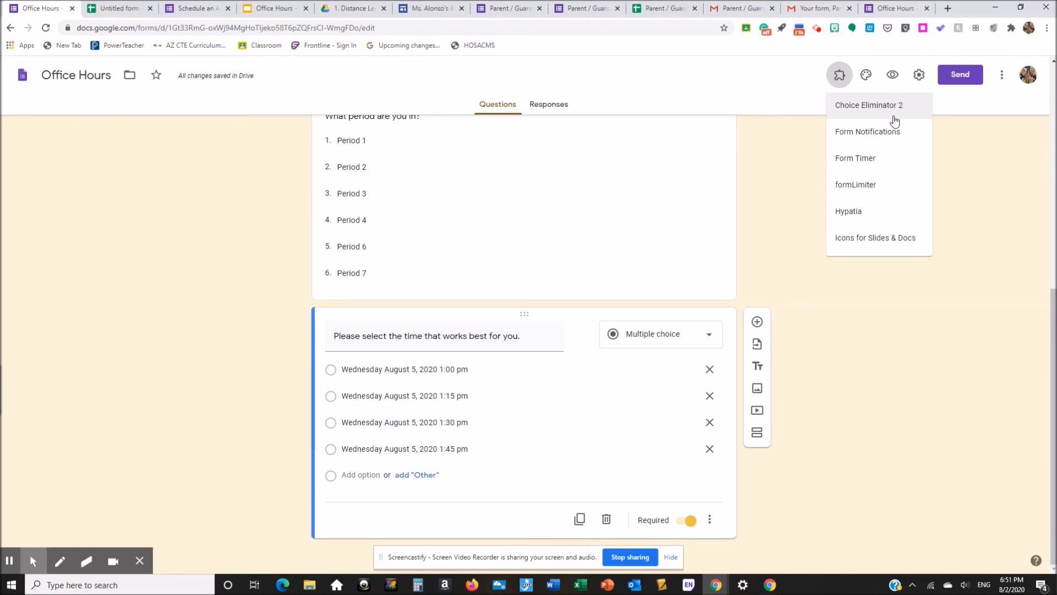
pyautogui.click(894, 120)
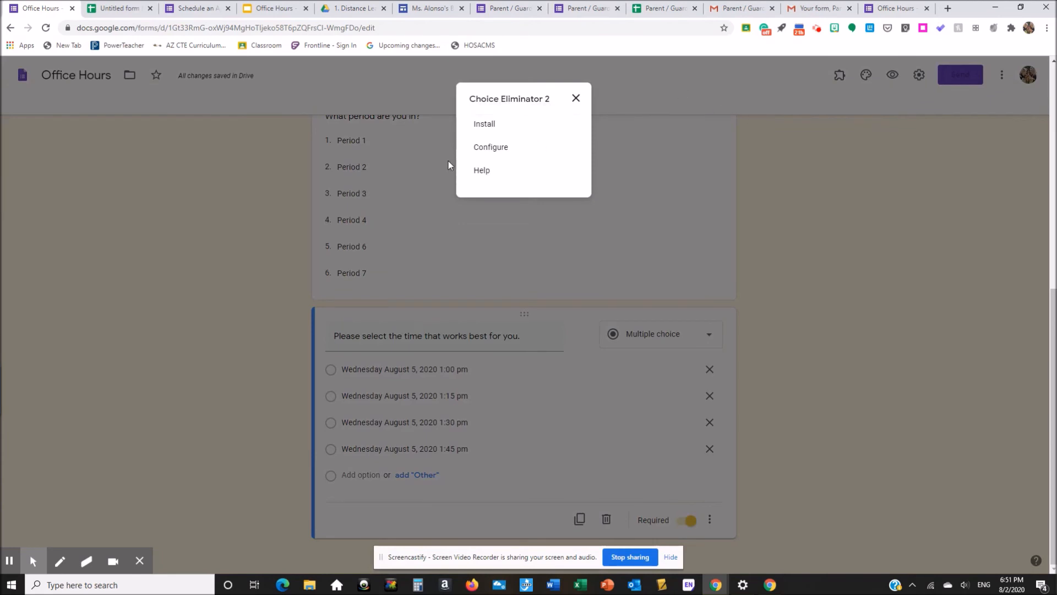
pyautogui.click(496, 147)
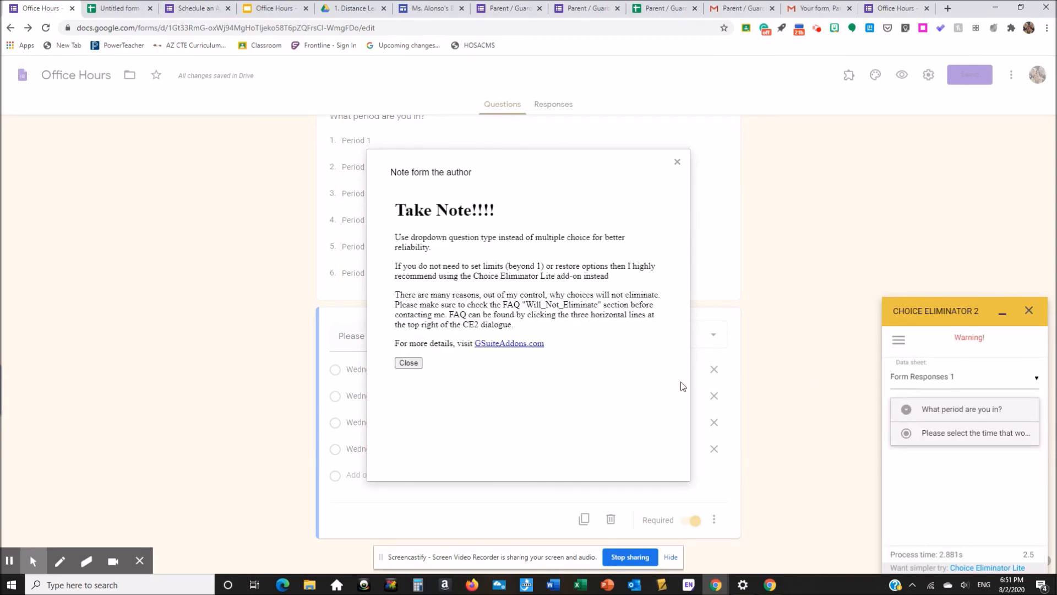
pyautogui.click(402, 363)
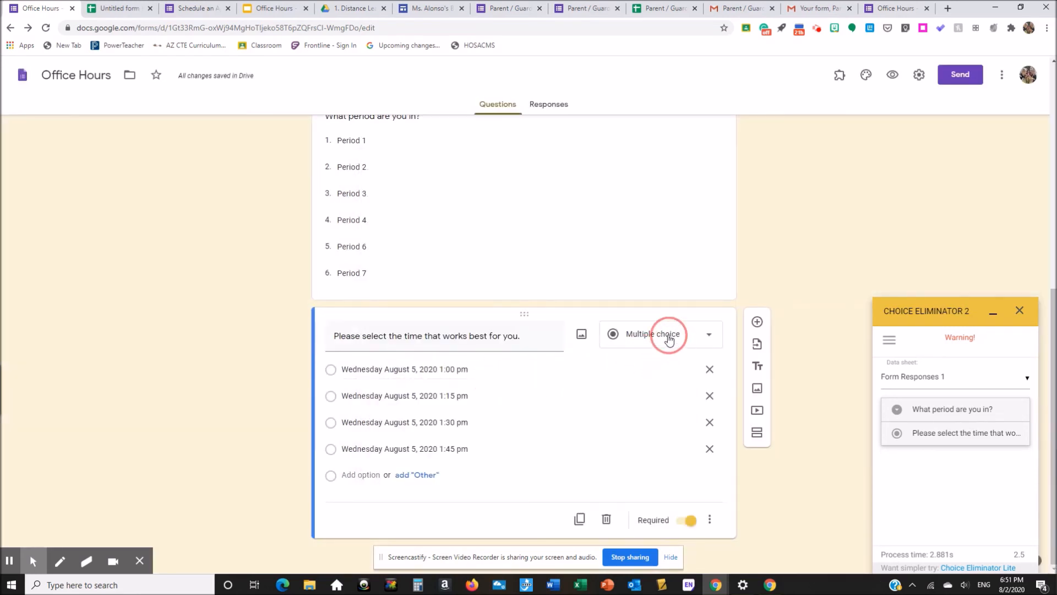
# Step: Make the time question a Dropdown, tick Eliminate Choices for it in Choice Eliminator 2, and preview the form
pyautogui.click(705, 336)
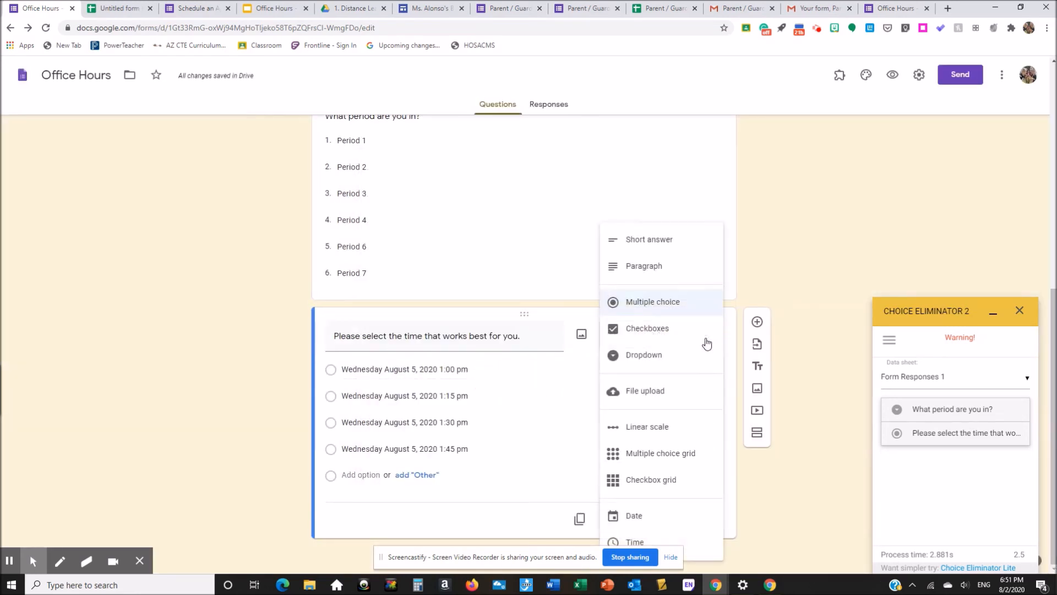
pyautogui.click(649, 358)
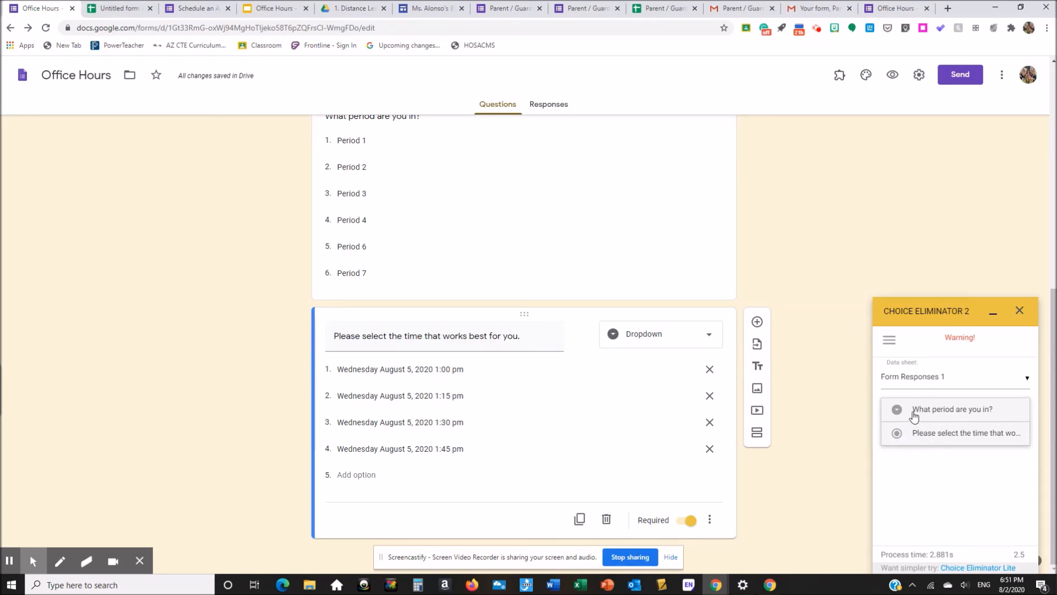
pyautogui.click(897, 435)
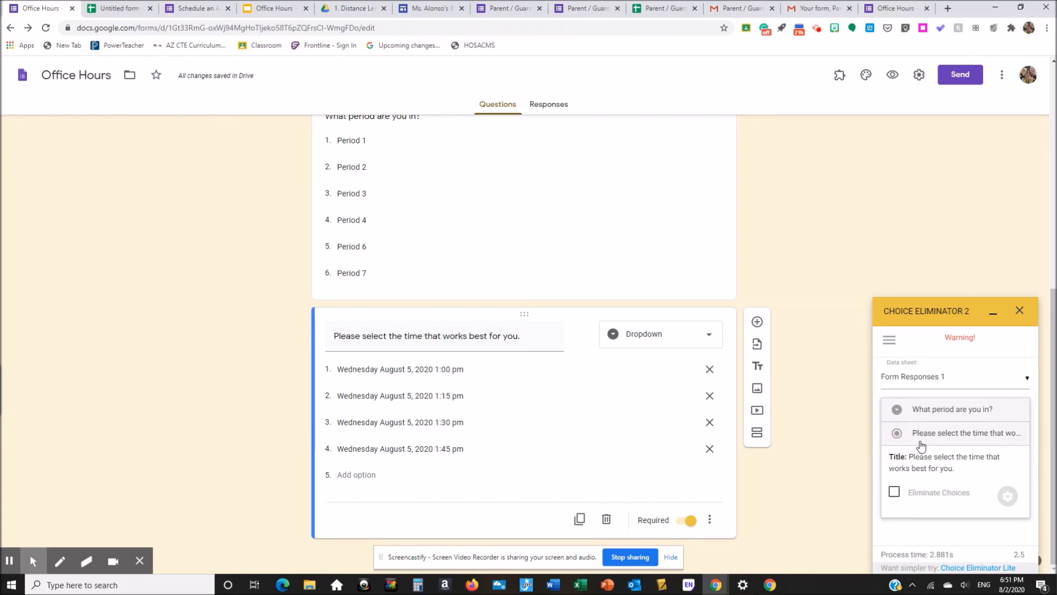
pyautogui.click(894, 494)
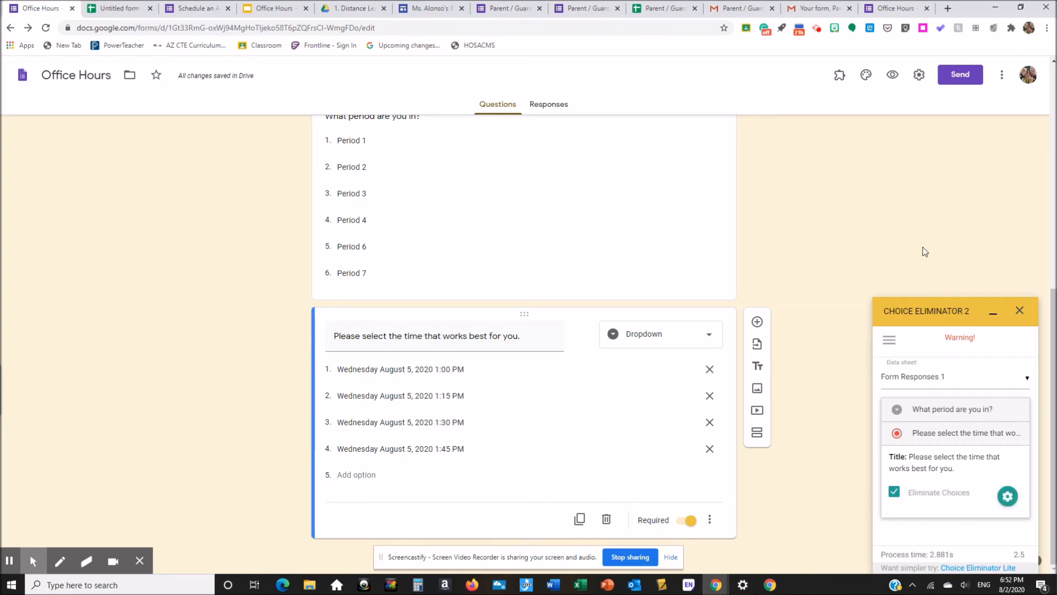
pyautogui.click(890, 77)
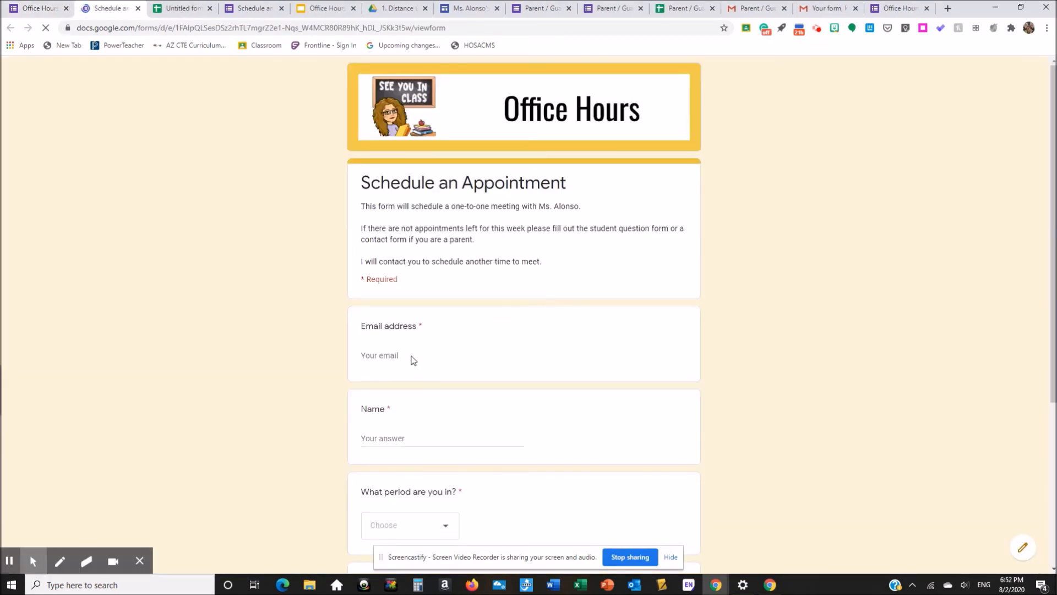
# Step: Fill in the test respondent's email address and name on the Office Hours form
pyautogui.click(393, 355)
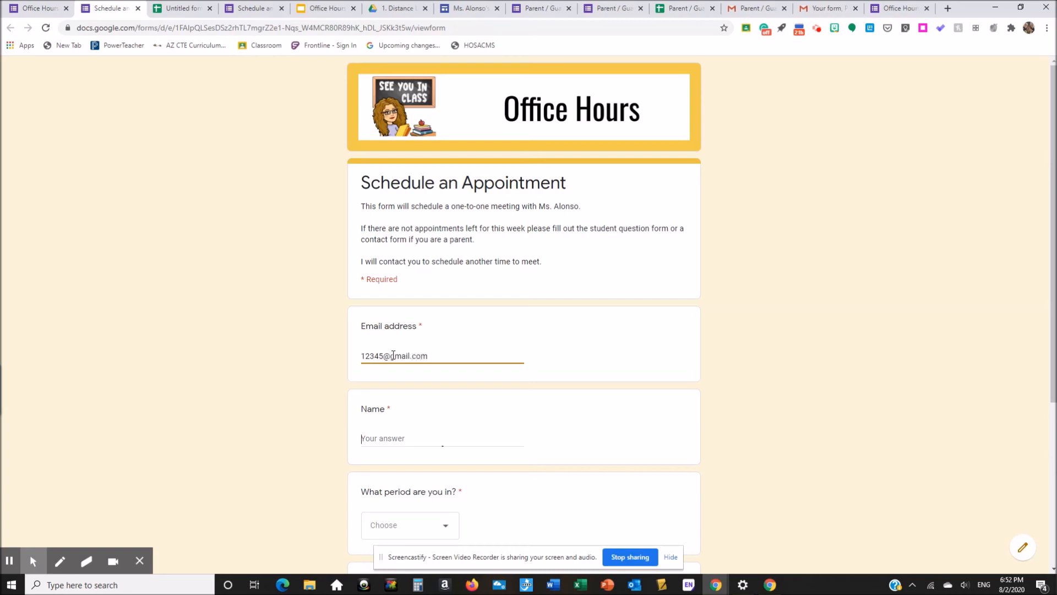
pyautogui.press('Tab')
pyautogui.write('Mar')
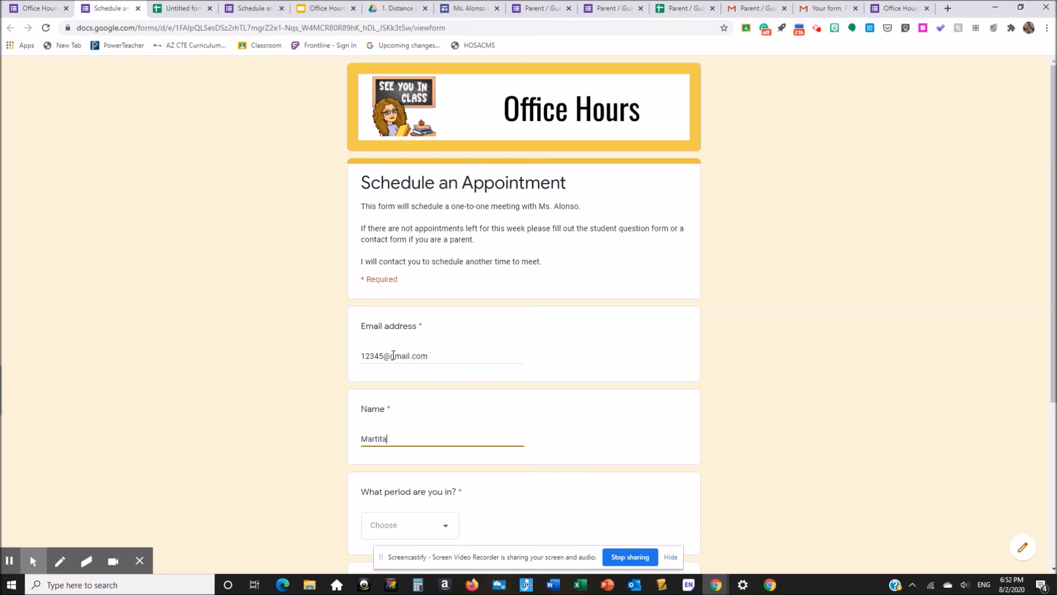
# Step: Choose Period 1 and the Wednesday August 5 1:15 PM slot, then submit
pyautogui.scroll(-1, 660, 429)
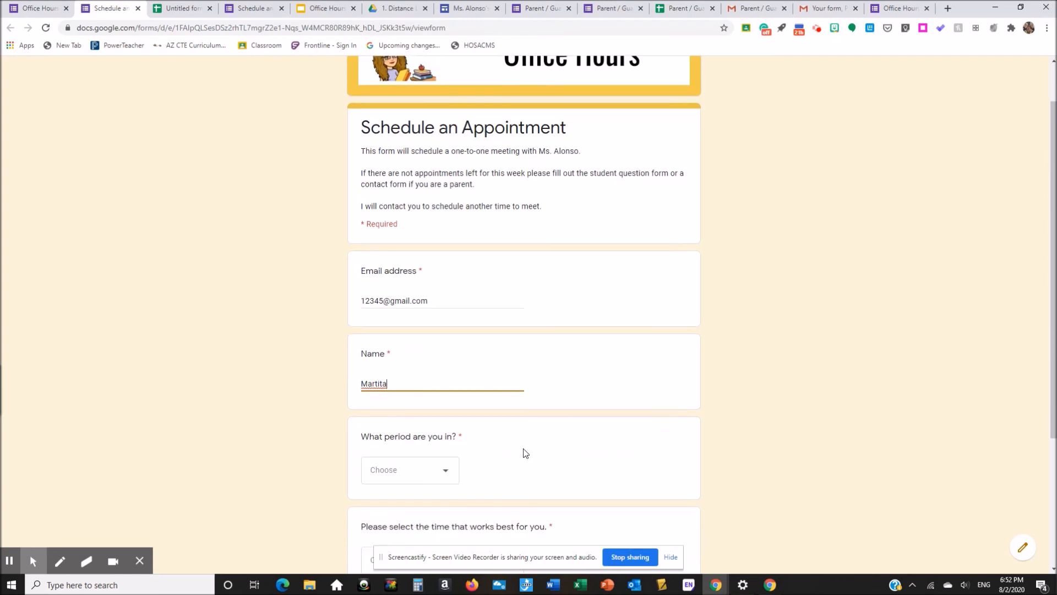
pyautogui.click(451, 472)
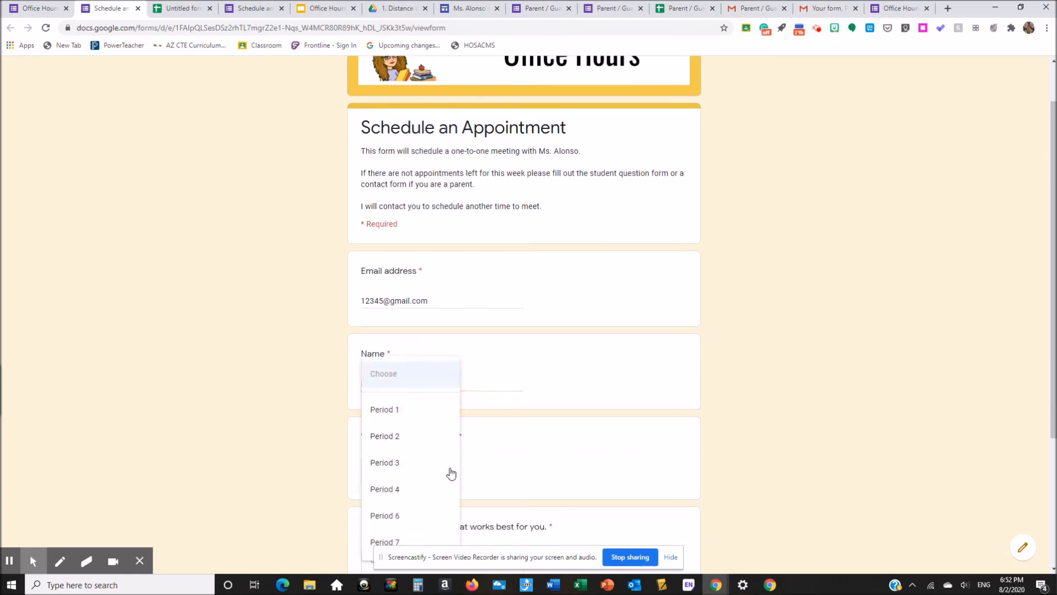
pyautogui.click(417, 413)
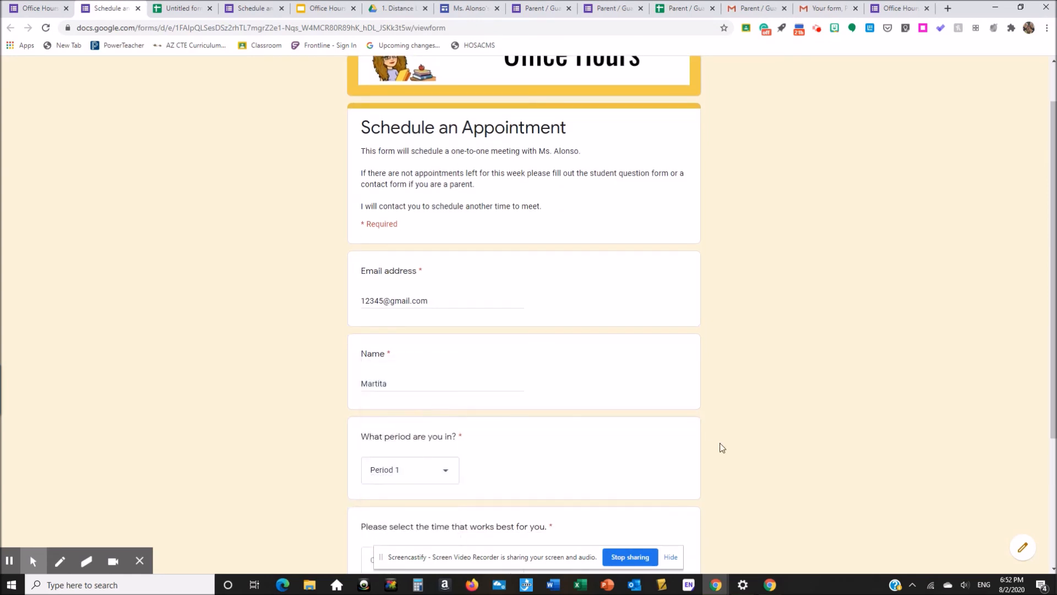
pyautogui.scroll(-3, 764, 416)
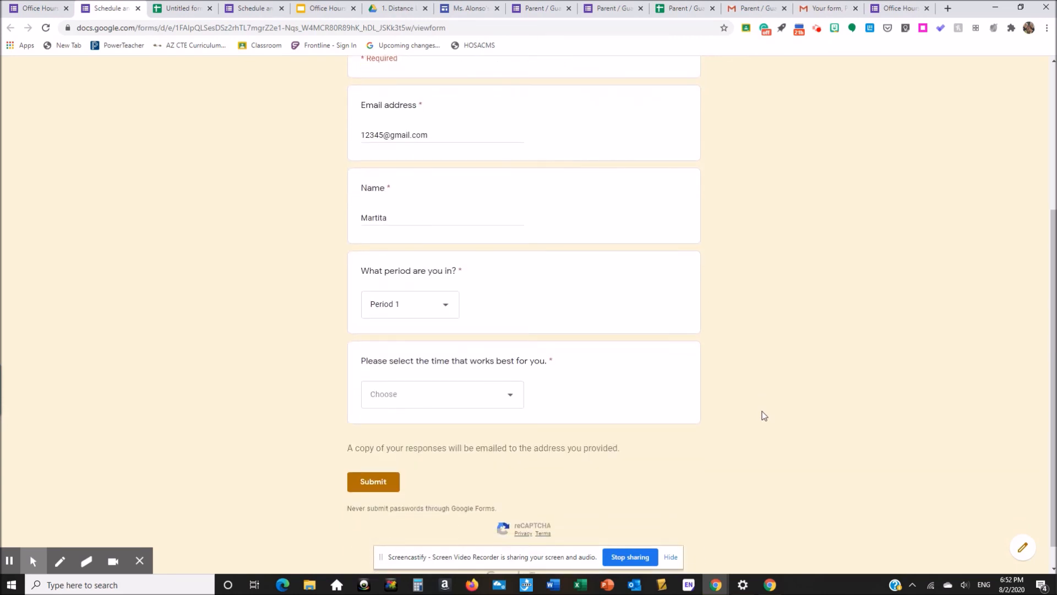
pyautogui.click(512, 401)
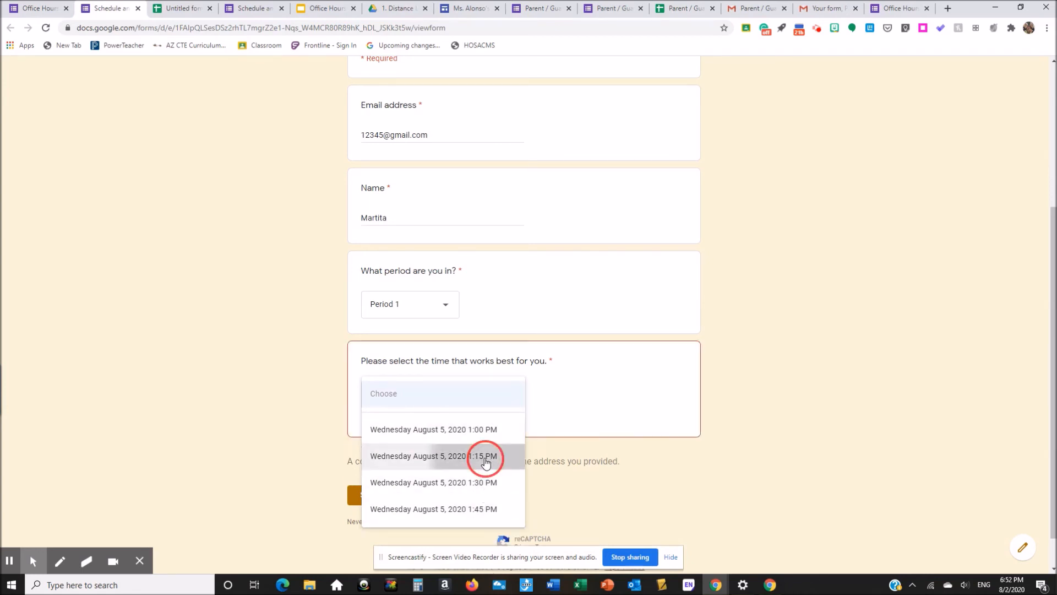
pyautogui.click(486, 457)
pyautogui.click(376, 488)
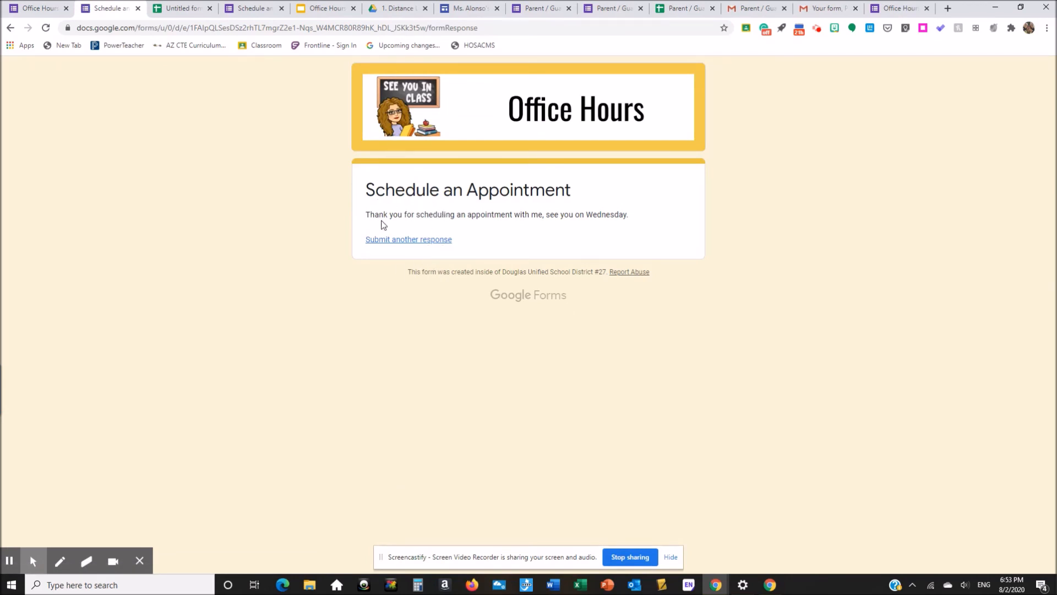
# Step: Start another response and check that 1:15 PM is gone from the time slot list
pyautogui.click(396, 246)
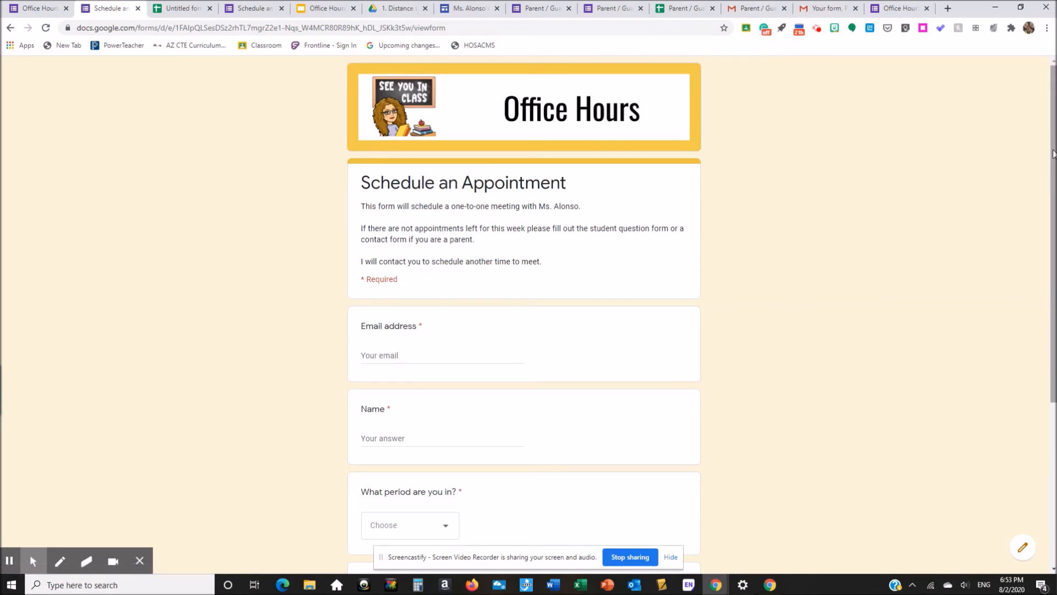
pyautogui.scroll(-5, 1051, 152)
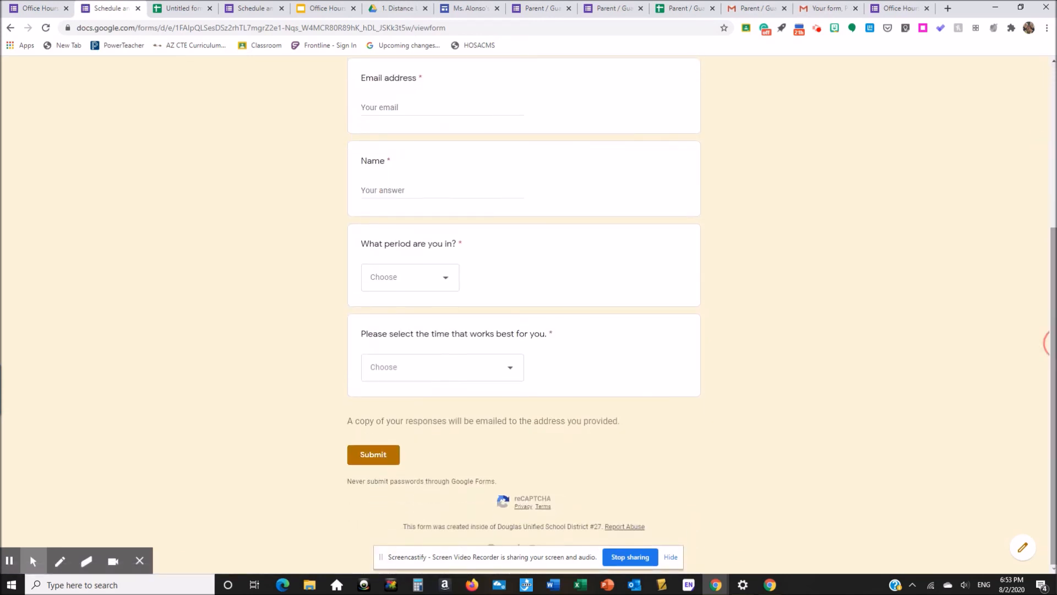
pyautogui.click(508, 369)
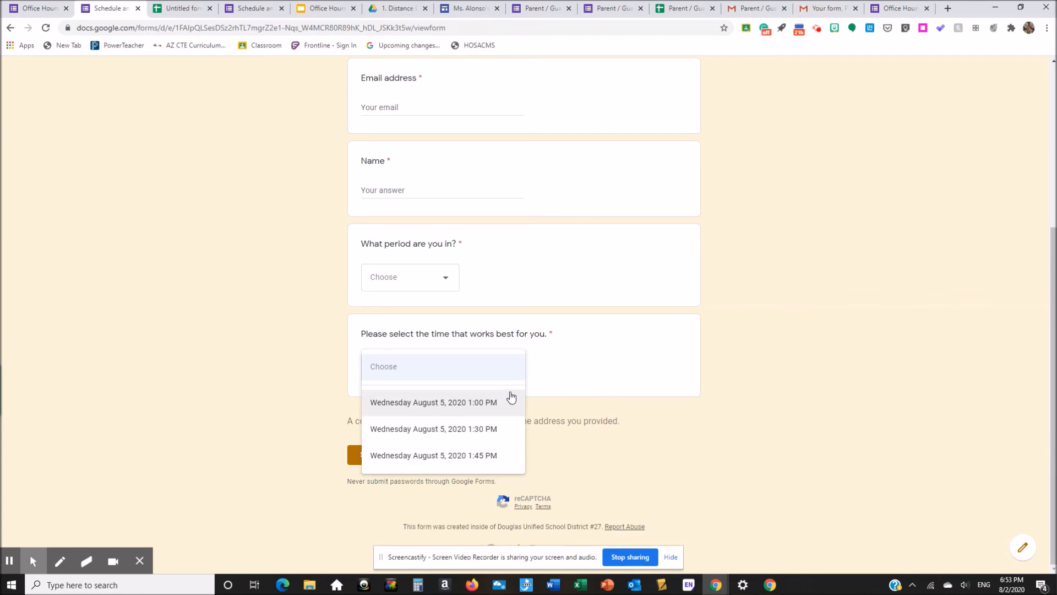
pyautogui.click(727, 380)
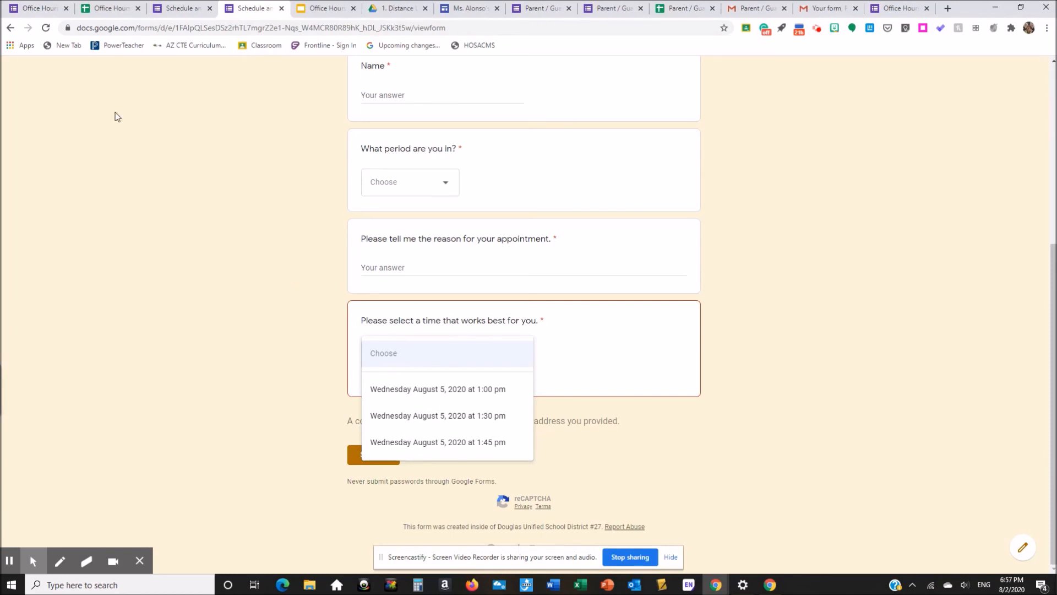
# Step: Open the Office Hours (Responses) spreadsheet from the form editor's Responses tab
pyautogui.click(28, 10)
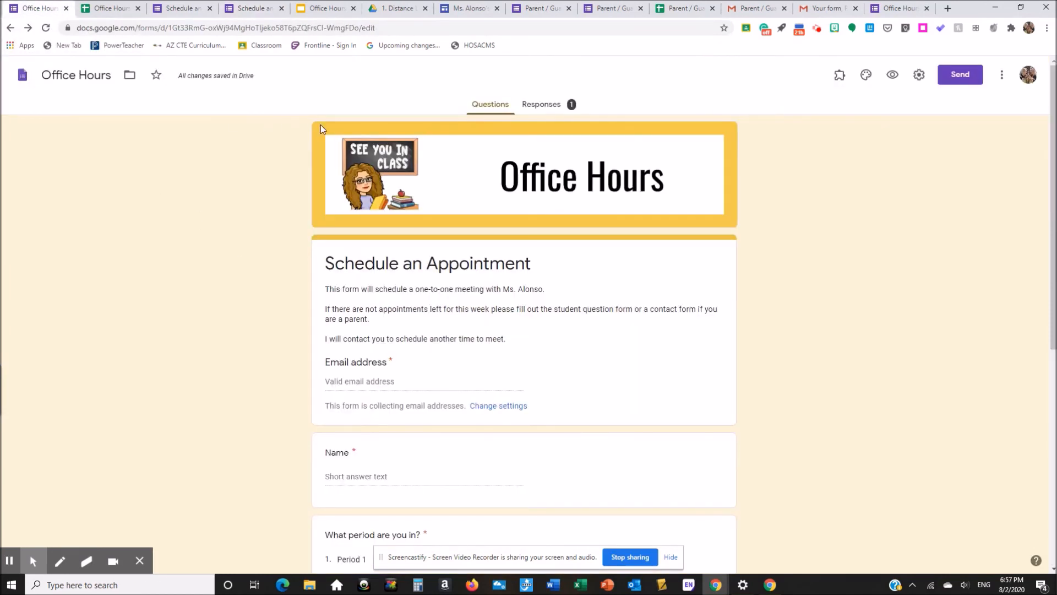
pyautogui.click(540, 107)
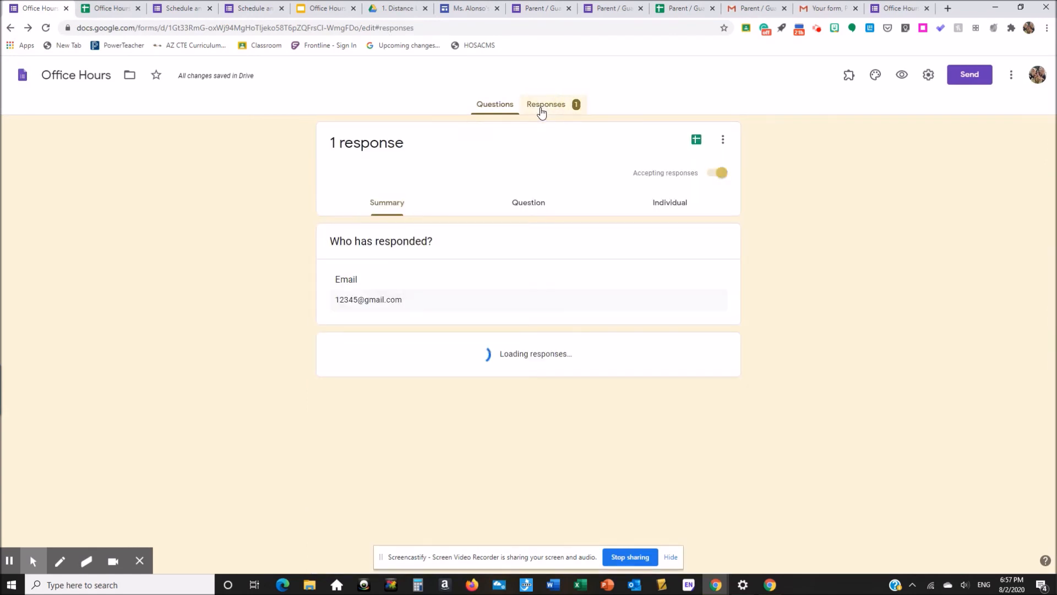
pyautogui.click(692, 144)
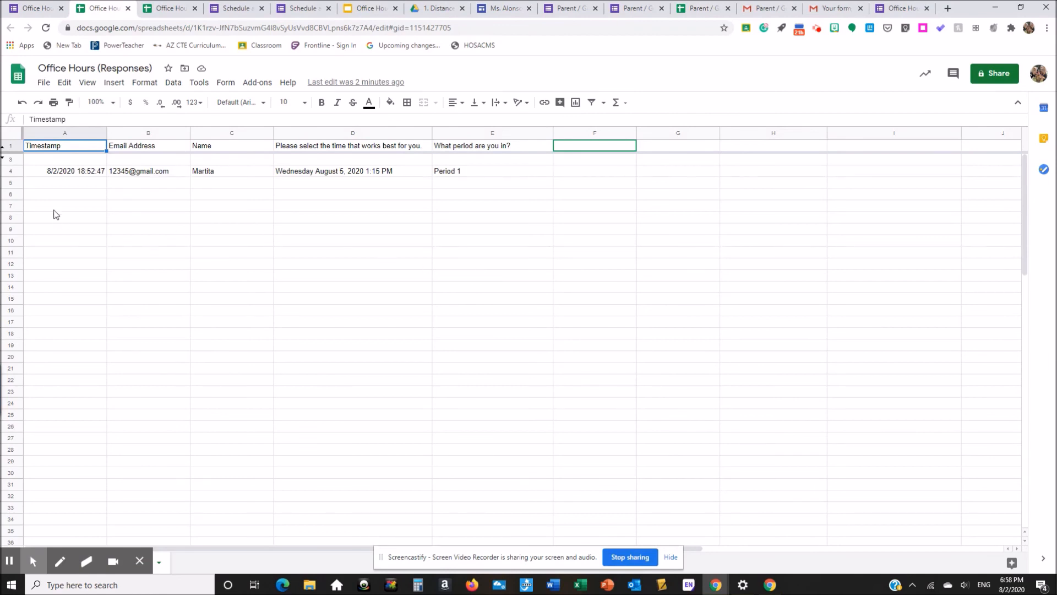
# Step: Delete row 4, the test response row, from the responses sheet
pyautogui.click(15, 171)
pyautogui.rightClick(15, 171)
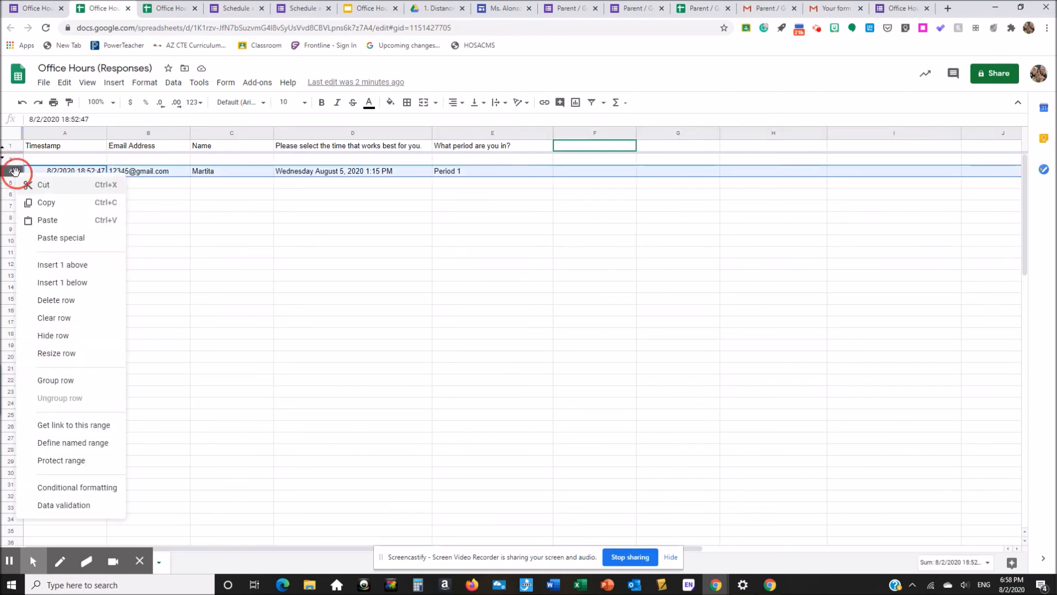
pyautogui.click(72, 300)
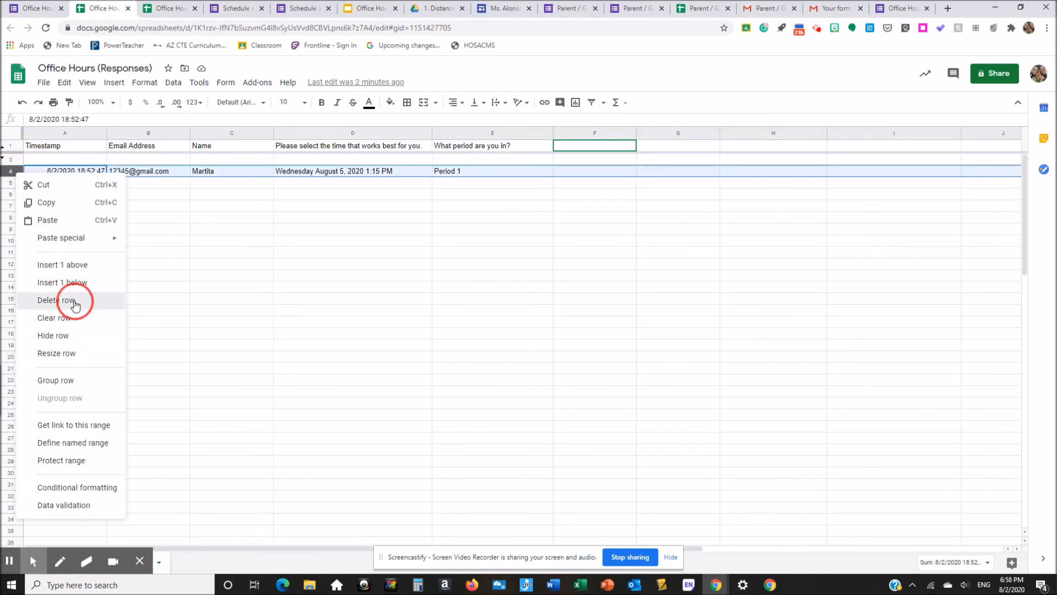
# Step: Show the form's Individual responses view and delete the displayed test response
pyautogui.click(36, 9)
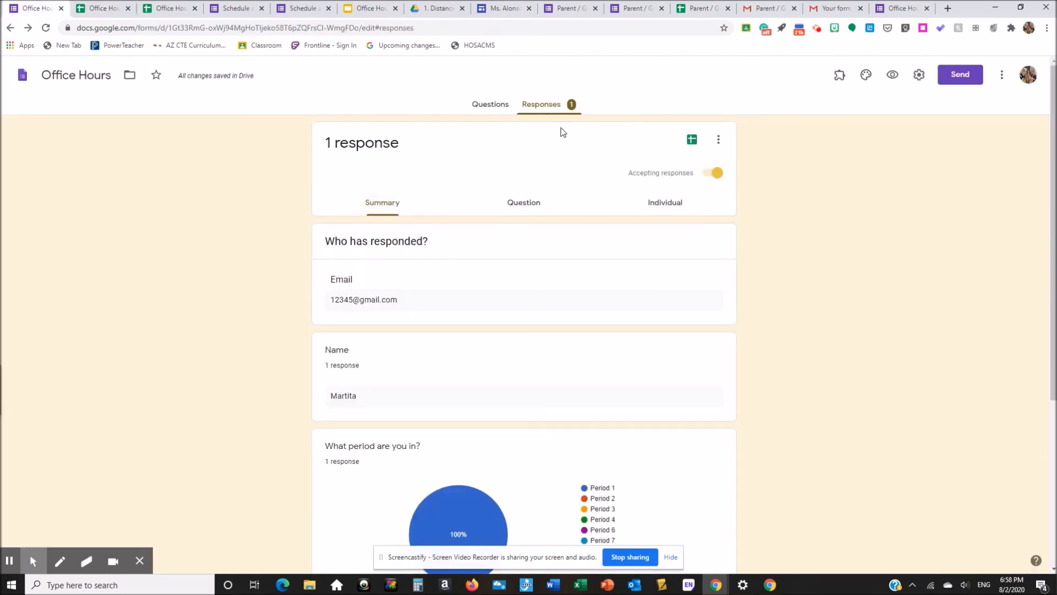
pyautogui.click(650, 204)
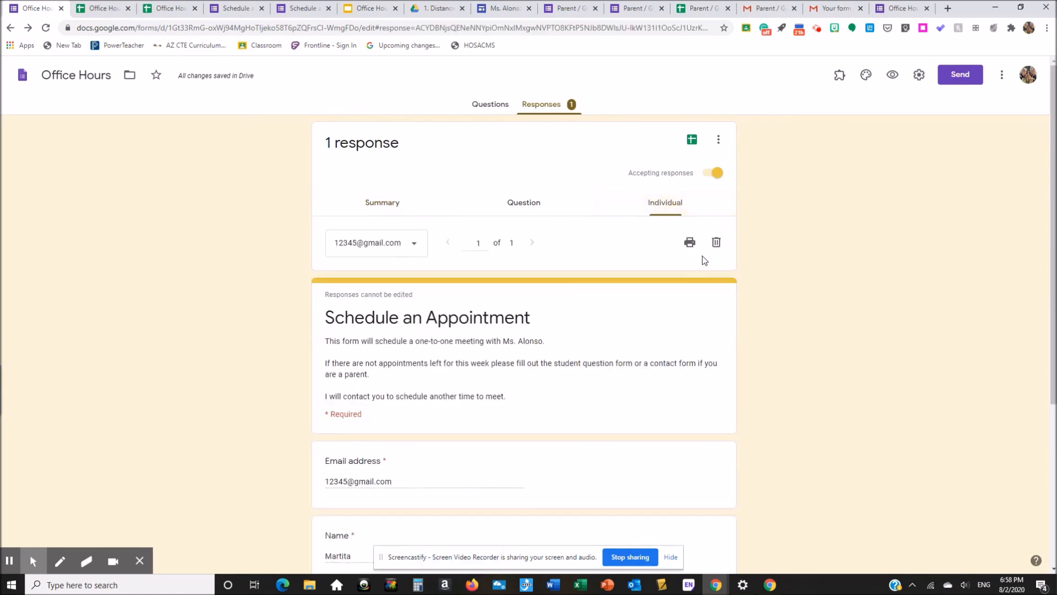
pyautogui.click(716, 243)
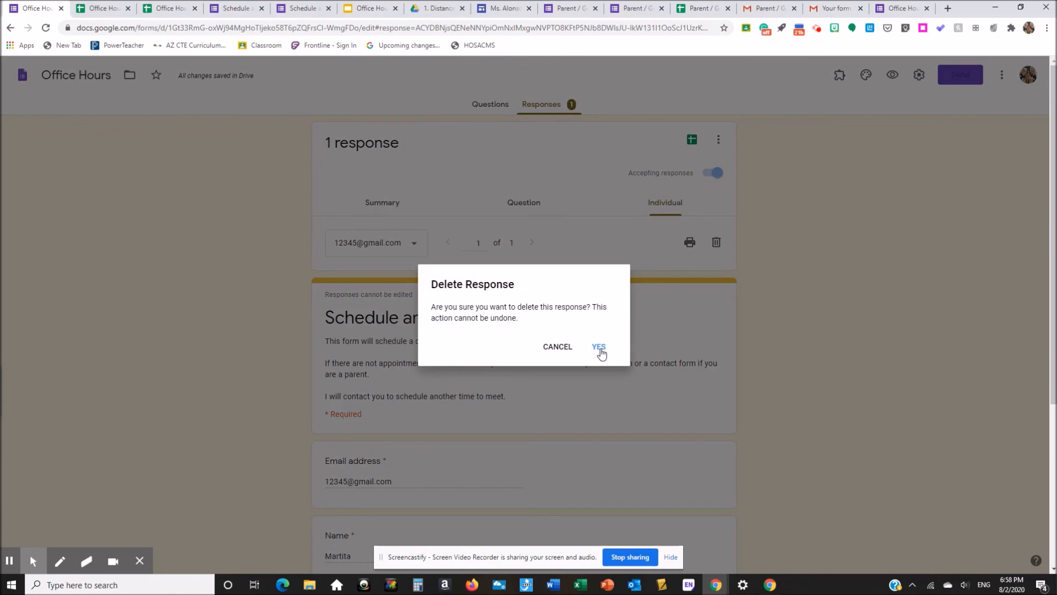
# Step: Confirm the deletion, leaving 0 responses, and return to the time question in the Questions editor
pyautogui.click(599, 348)
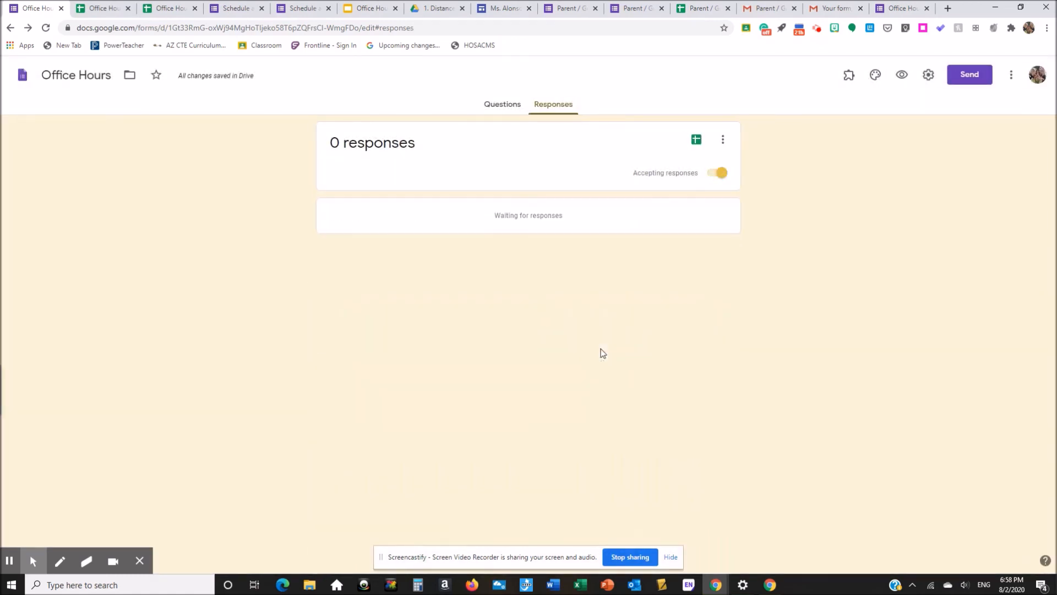
pyautogui.click(491, 107)
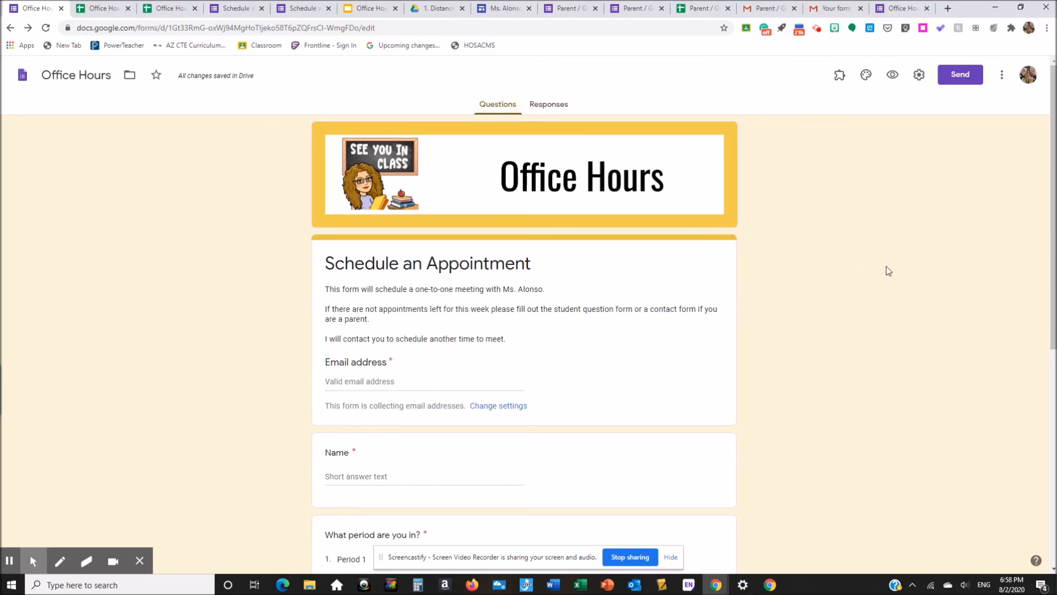
pyautogui.moveTo(1053, 188); pyautogui.dragTo(1054, 402)
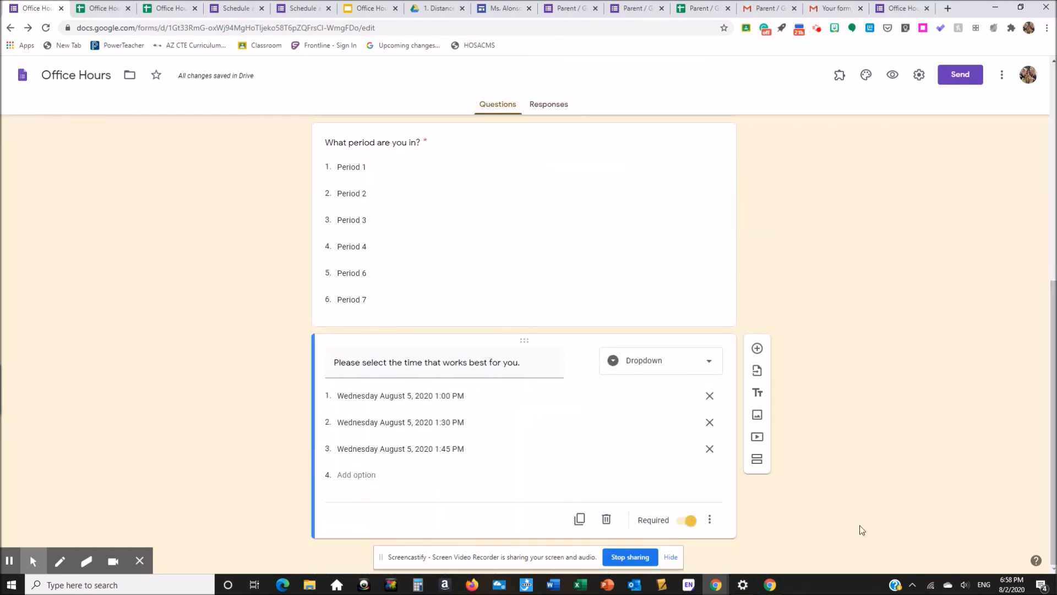
pyautogui.tripleClick(640, 449)
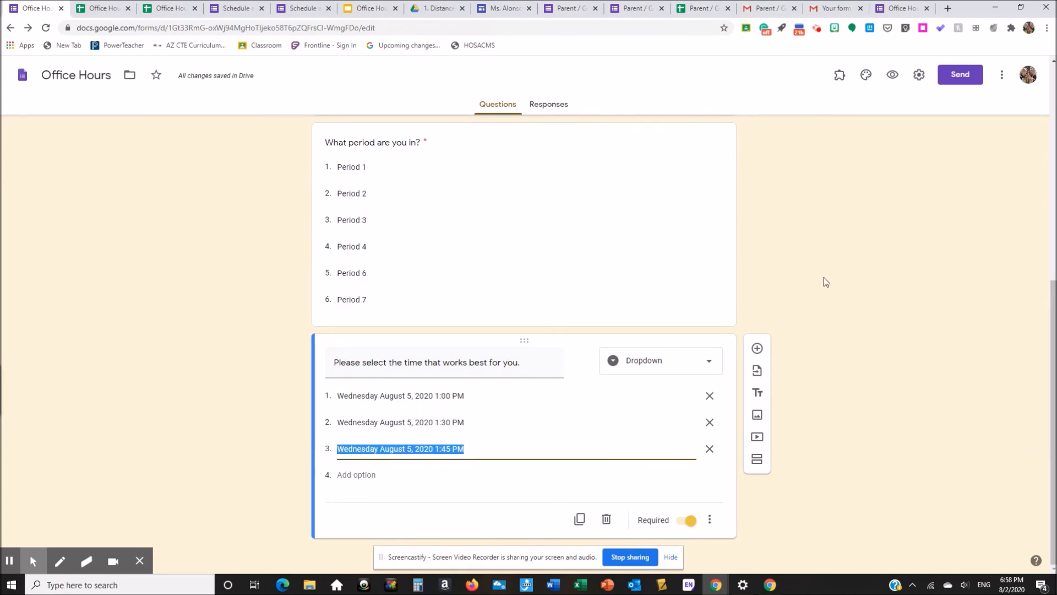
pyautogui.click(841, 80)
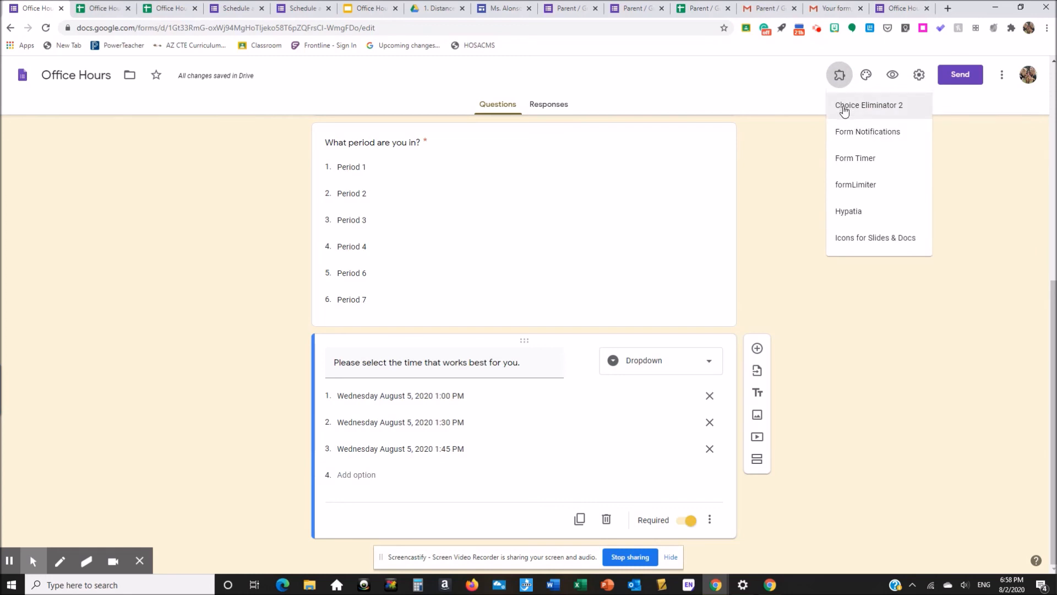
# Step: Use Choice Eliminator 2's Restore All Choices to bring the 1:15 PM slot back
pyautogui.click(843, 107)
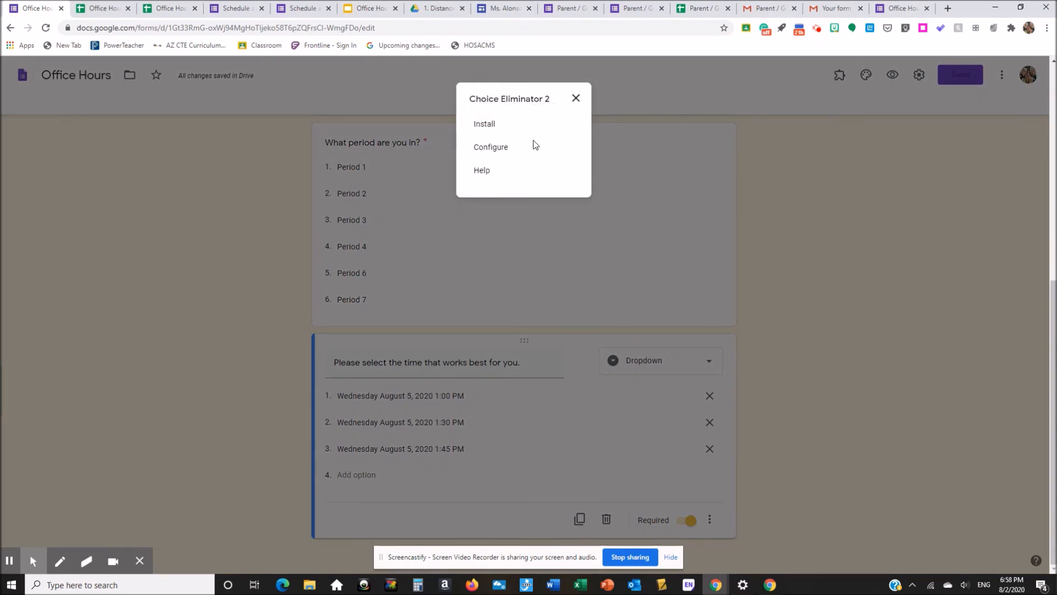
pyautogui.click(504, 150)
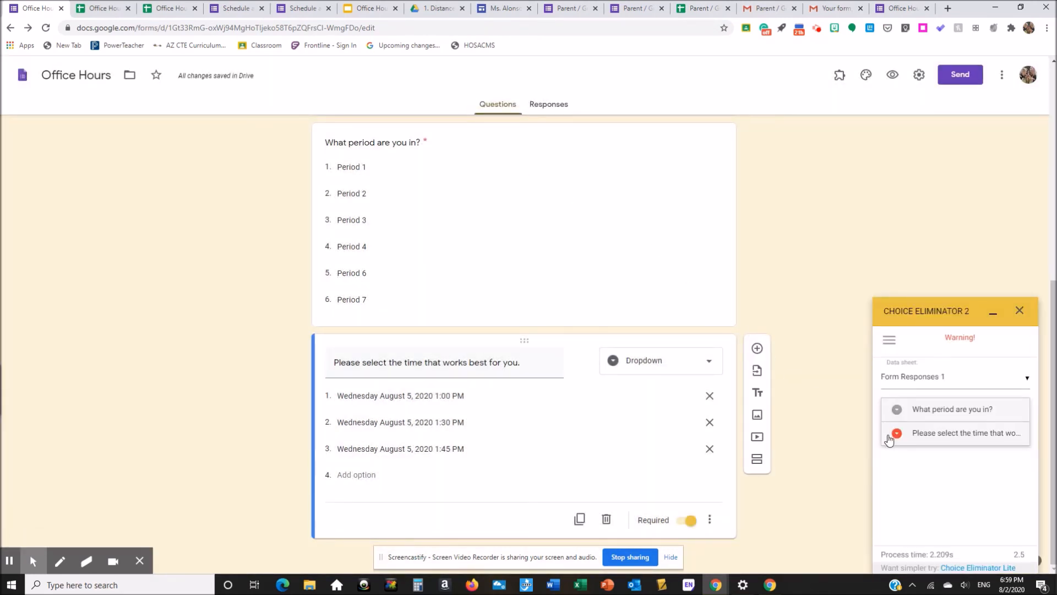
pyautogui.click(890, 344)
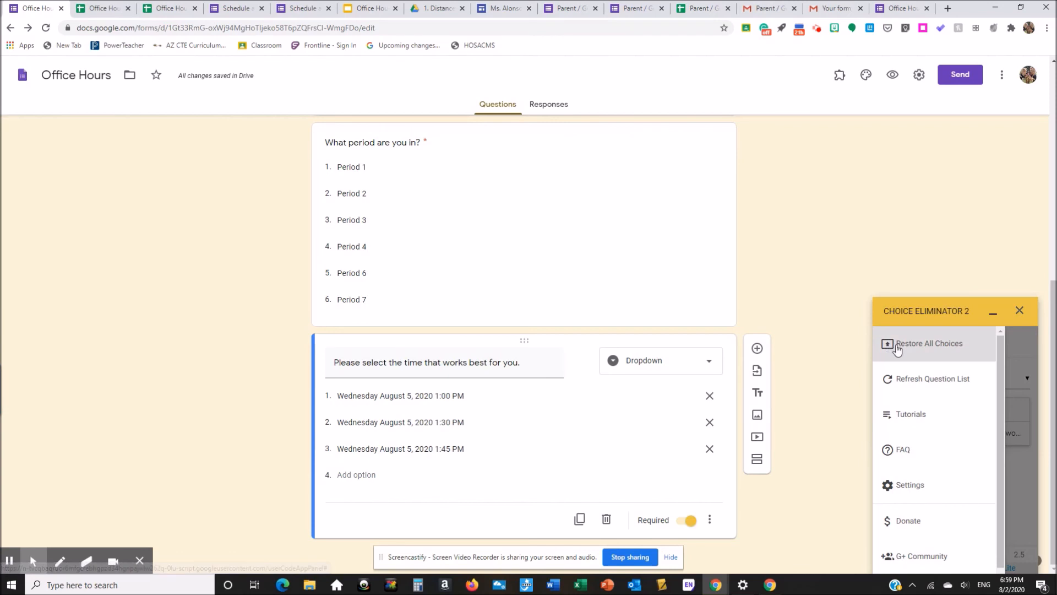
pyautogui.click(898, 345)
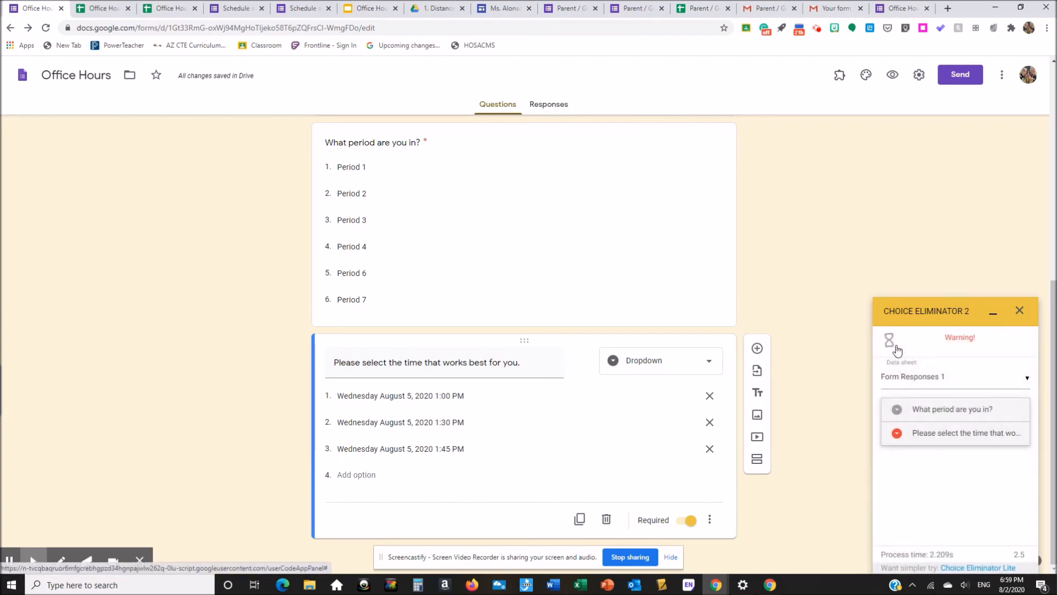
# Step: Change the date in time slots 1 and 2 from August 5 to August 12
pyautogui.click(413, 395)
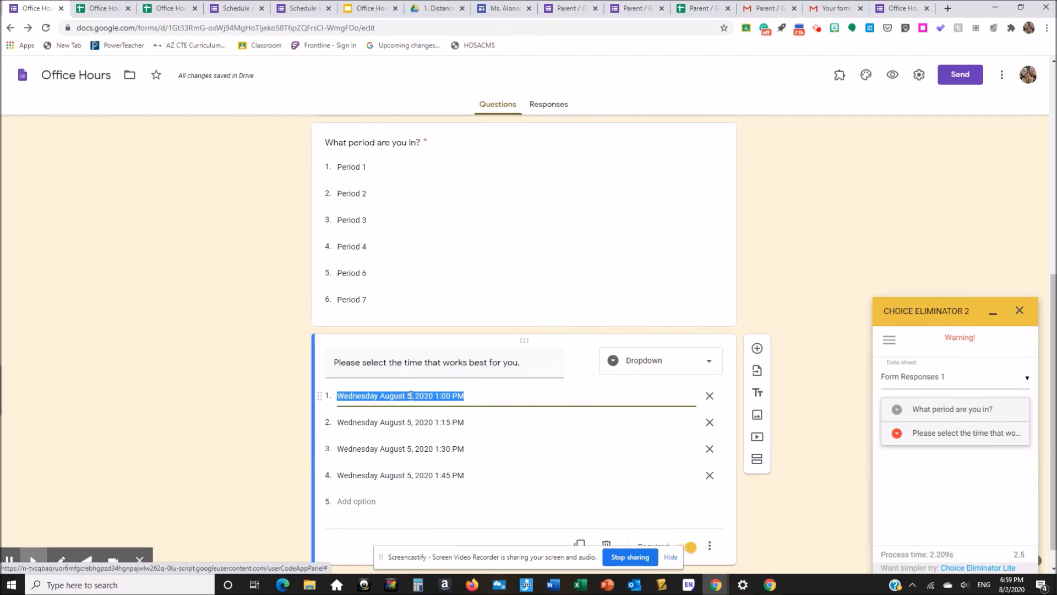
pyautogui.click(409, 395)
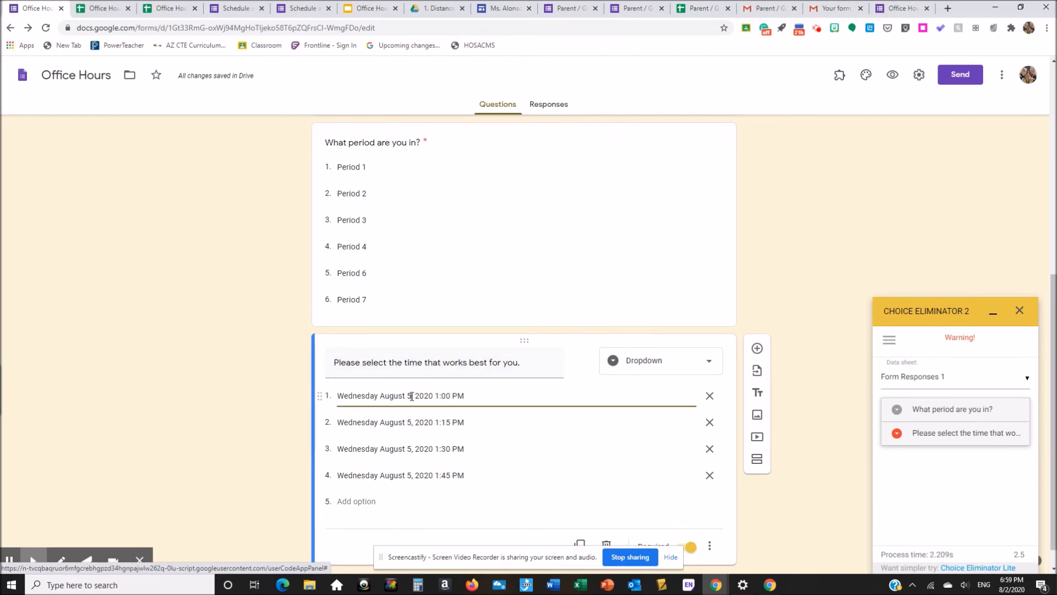
pyautogui.press('BackSpace')
pyautogui.write('12')
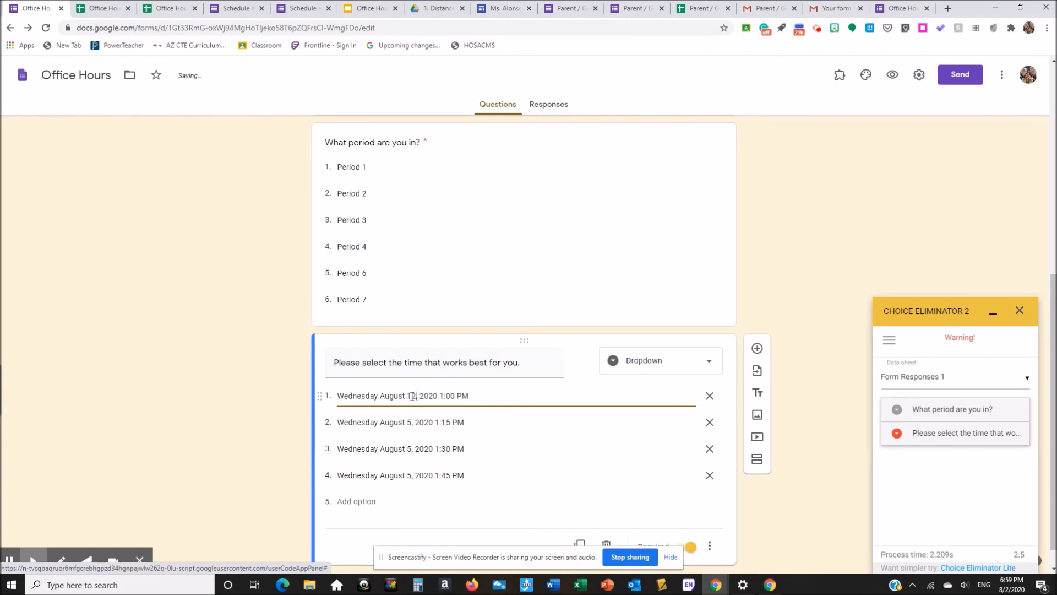
pyautogui.click(411, 422)
pyautogui.click(412, 422)
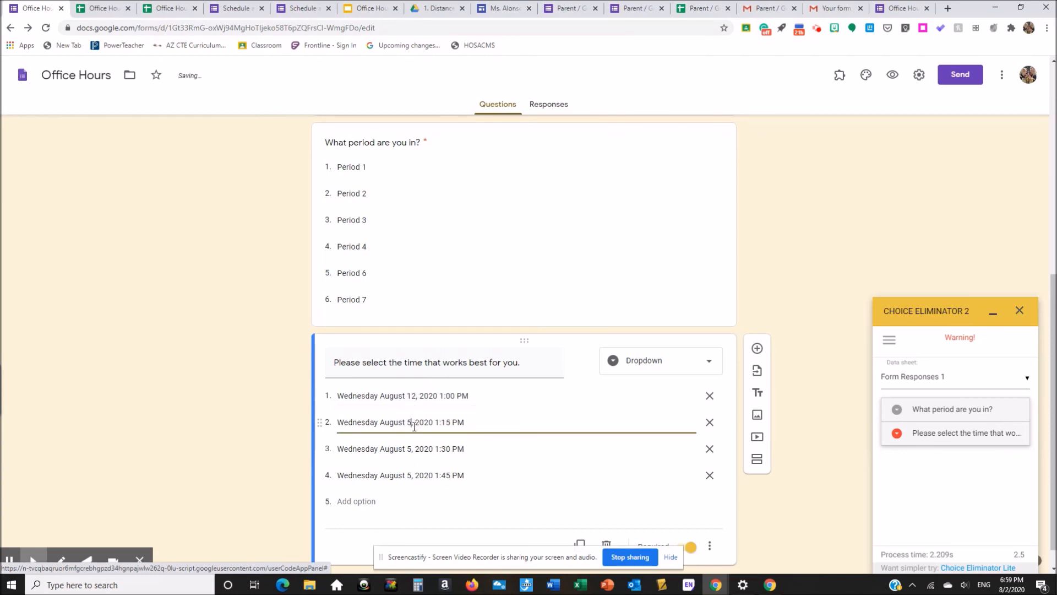
pyautogui.press('BackSpace')
pyautogui.write('12')
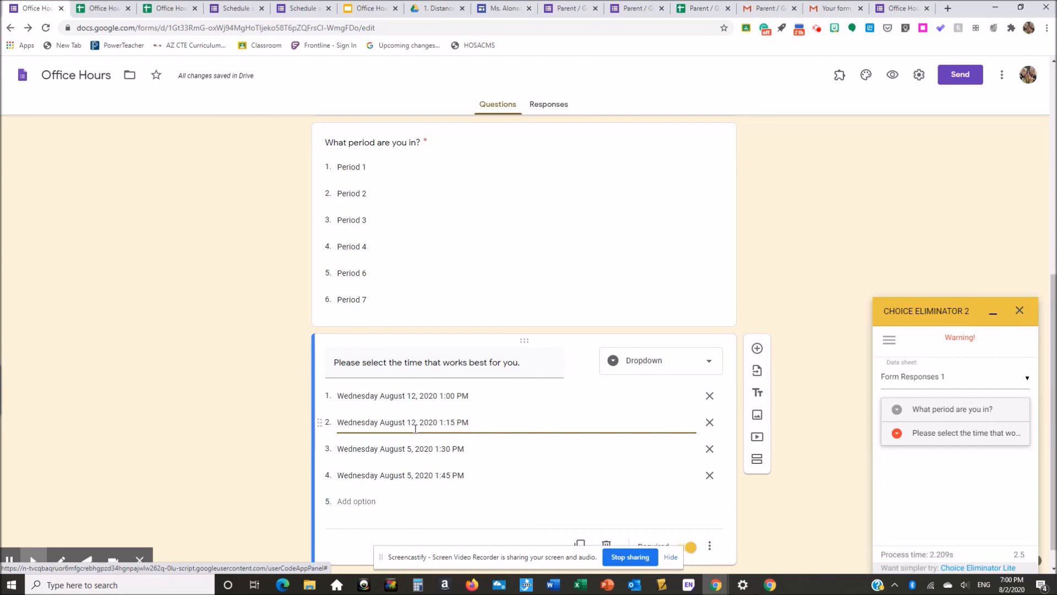
pyautogui.click(12, 564)
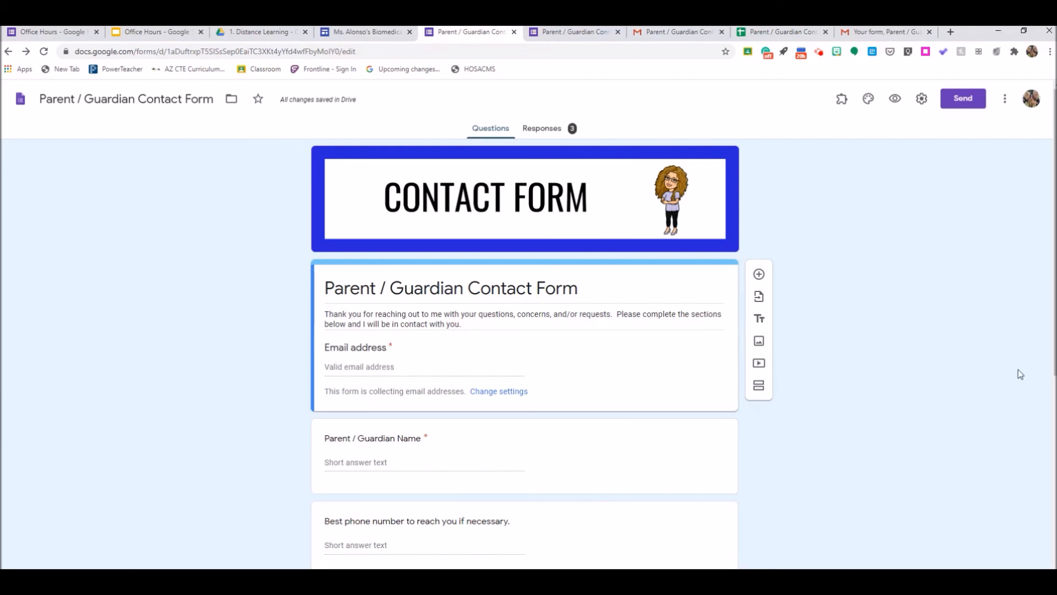
pyautogui.moveTo(1056, 334); pyautogui.dragTo(1055, 339)
pyautogui.scroll(-2, 1055, 334)
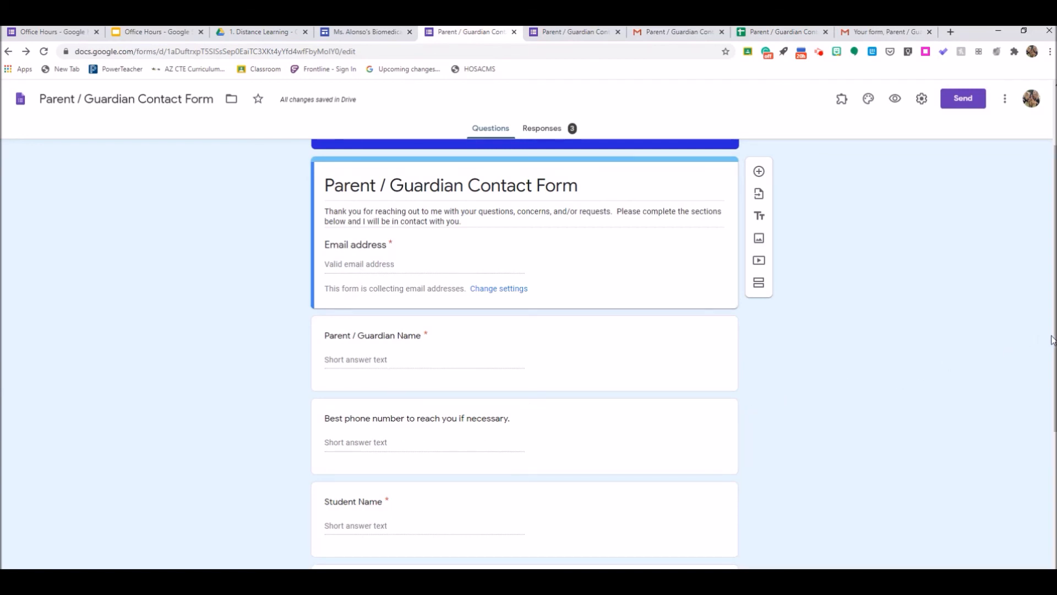
pyautogui.scroll(-3, 1048, 337)
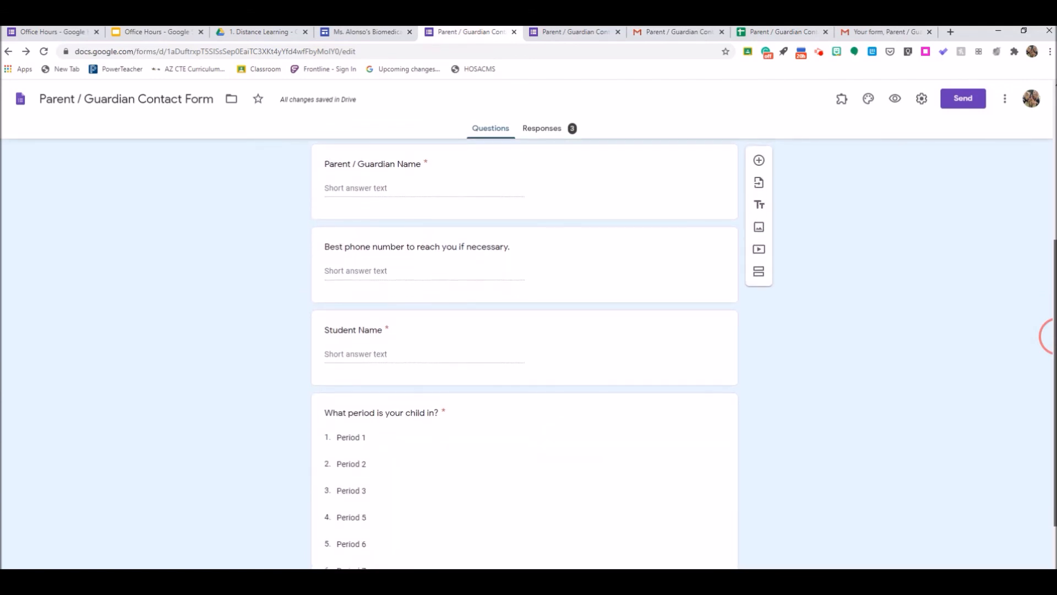
pyautogui.scroll(-2, 1046, 336)
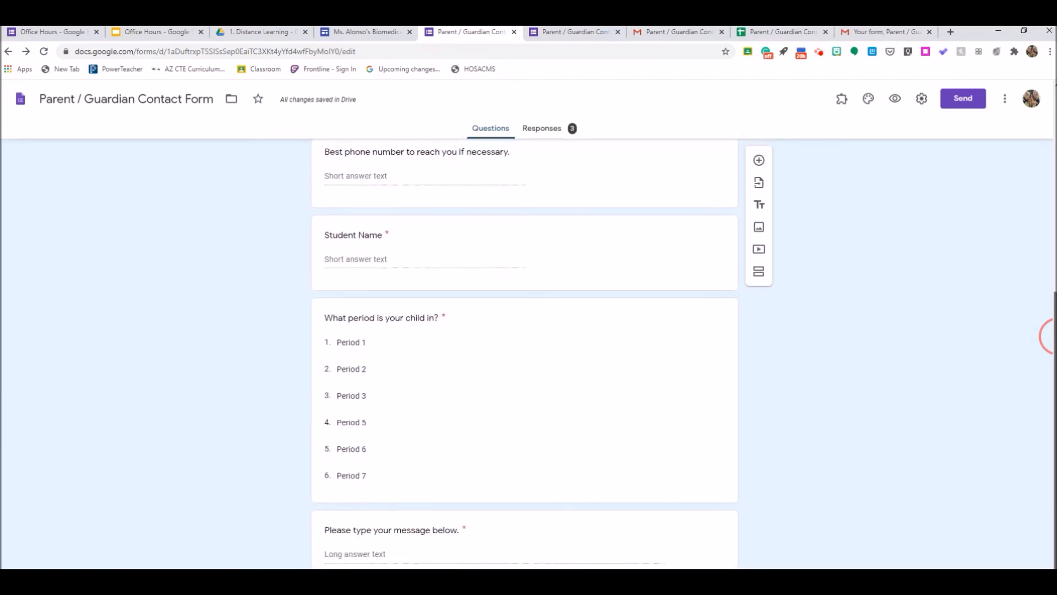
pyautogui.scroll(-1, 1049, 336)
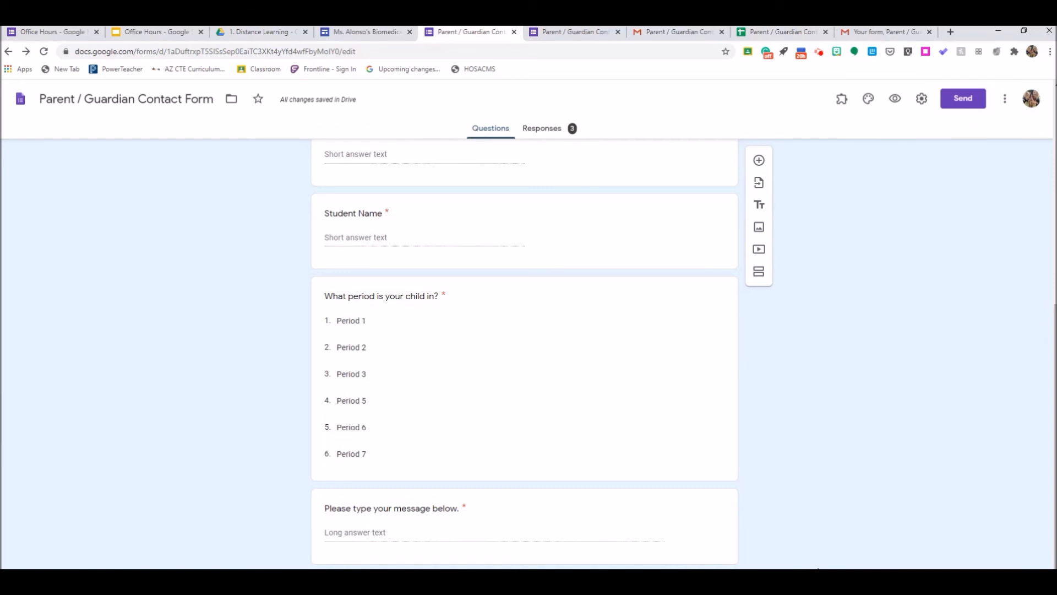
pyautogui.click(408, 532)
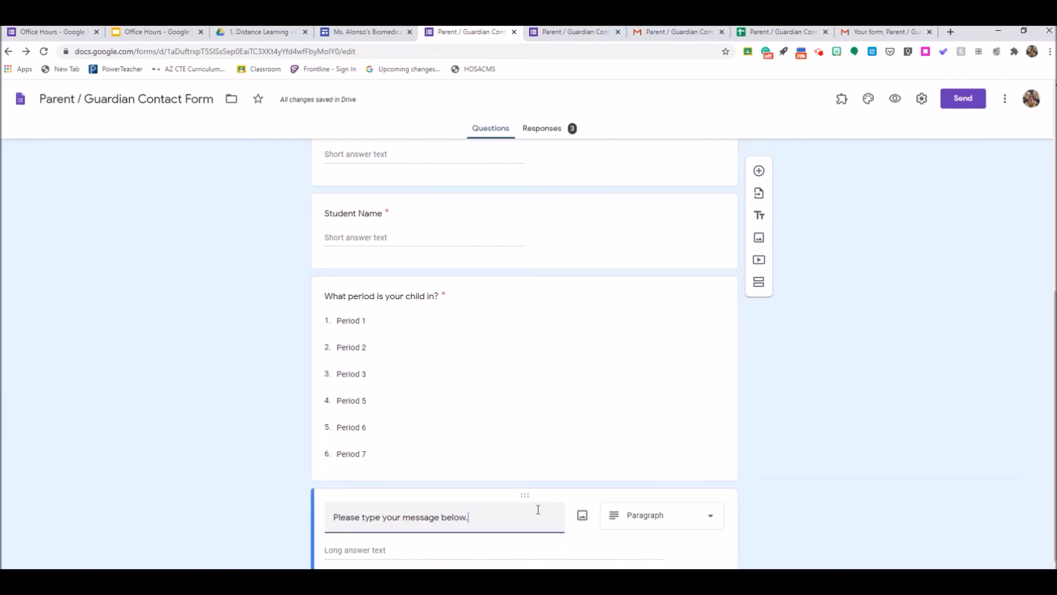
pyautogui.scroll(-1, 1046, 385)
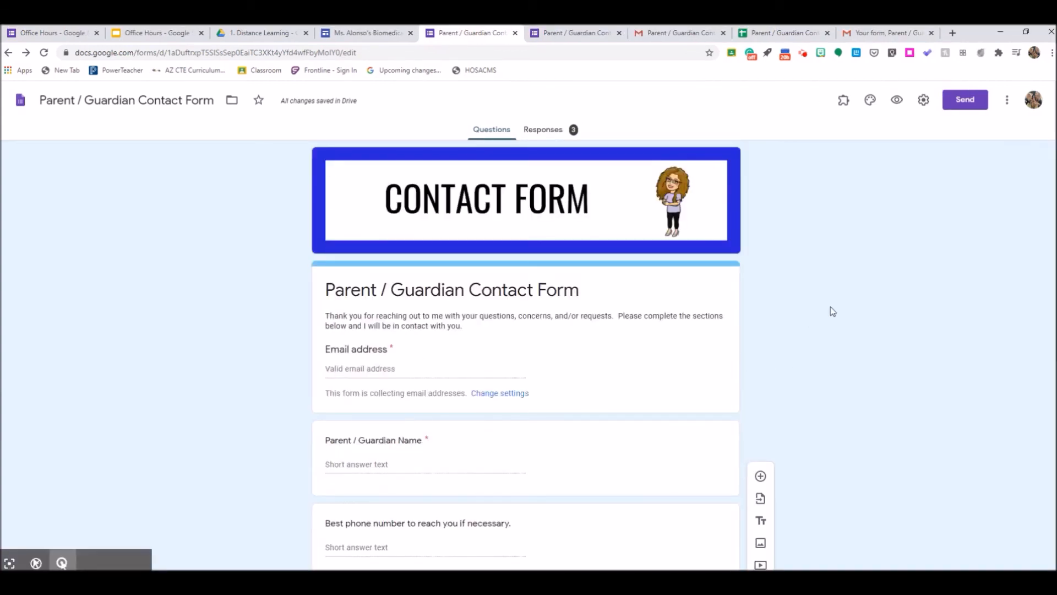
# Step: Check the Parent / Guardian Contact Form settings, then view the receipt email in Gmail
pyautogui.click(923, 101)
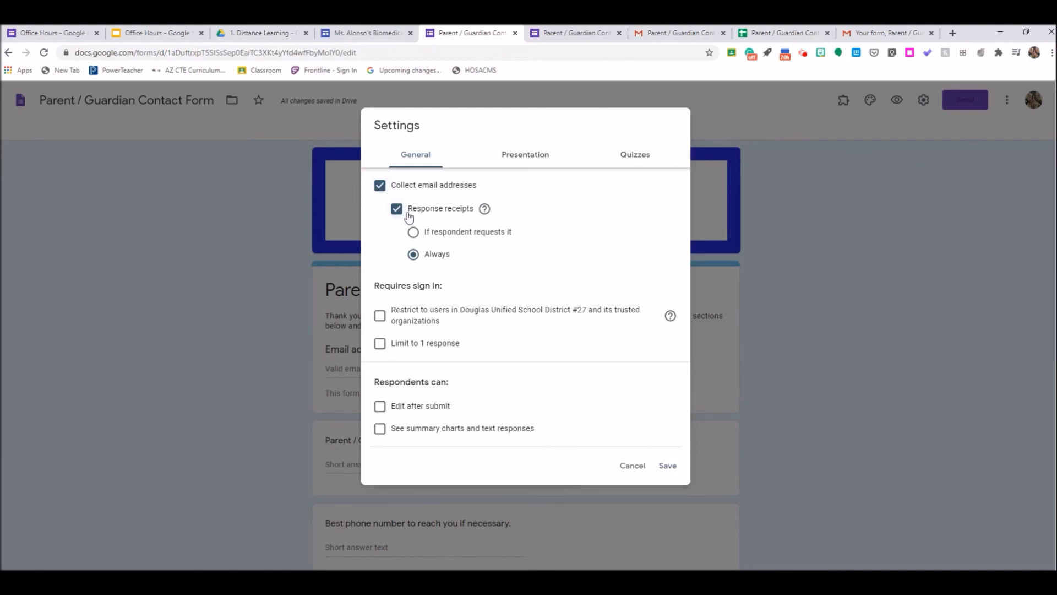
pyautogui.click(662, 35)
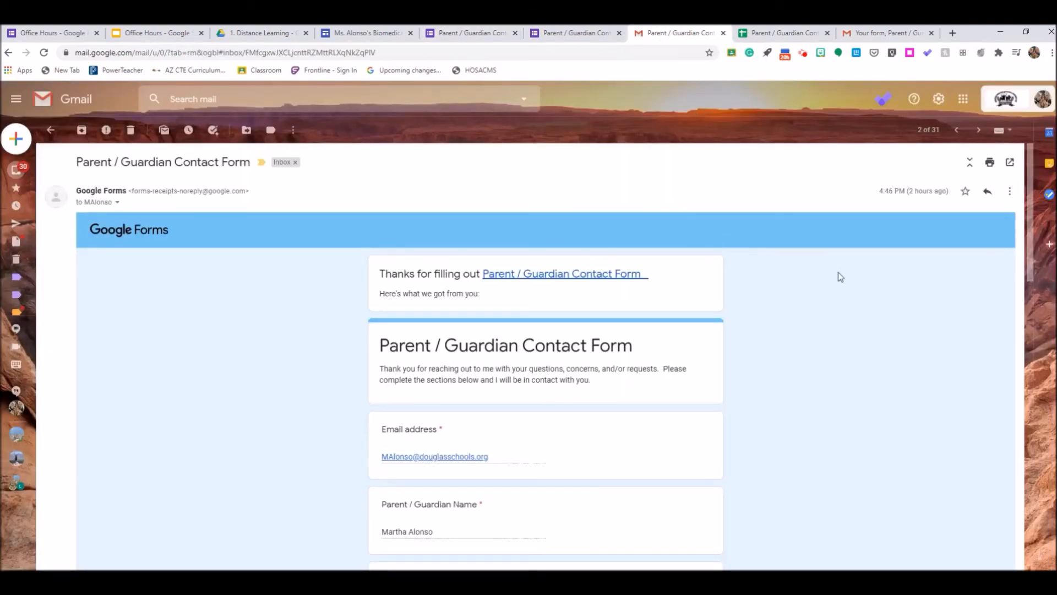
# Step: Scroll through the emailed response receipt and go back to the form's Settings dialog
pyautogui.moveTo(1028, 234)
pyautogui.mouseDown()
pyautogui.moveTo(1046, 335)
pyautogui.moveTo(1031, 232)
pyautogui.mouseUp()
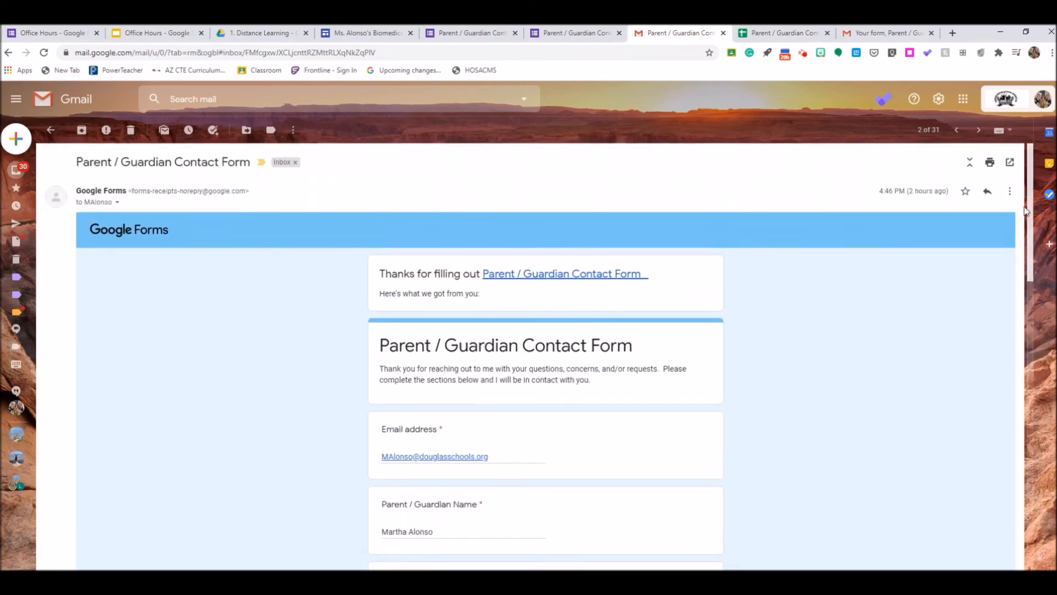
pyautogui.click(471, 39)
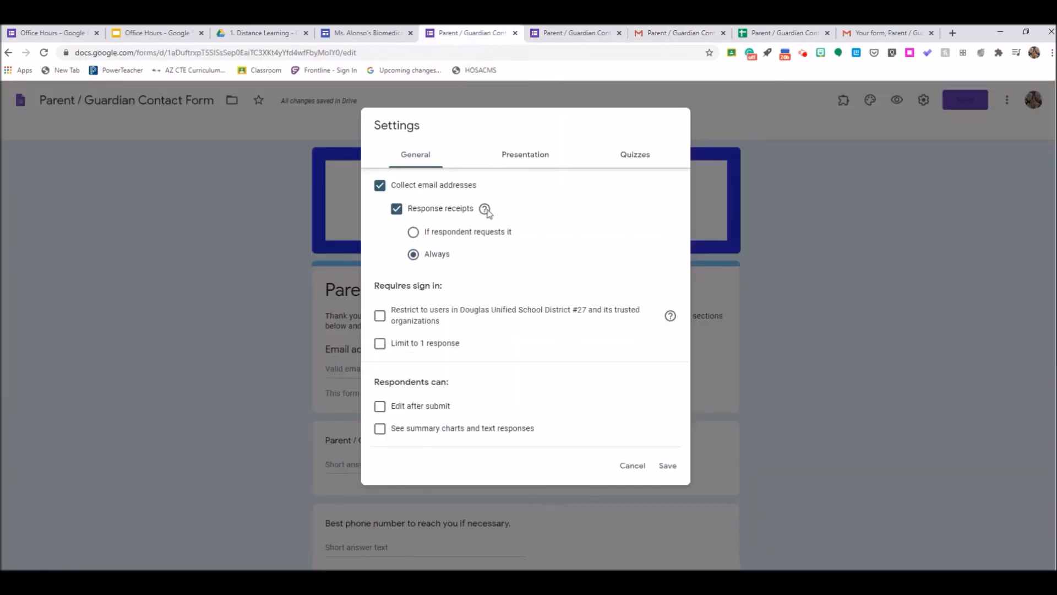
# Step: Confirm the Presentation message reads "Thank you for contacting me." and save the settings
pyautogui.click(526, 162)
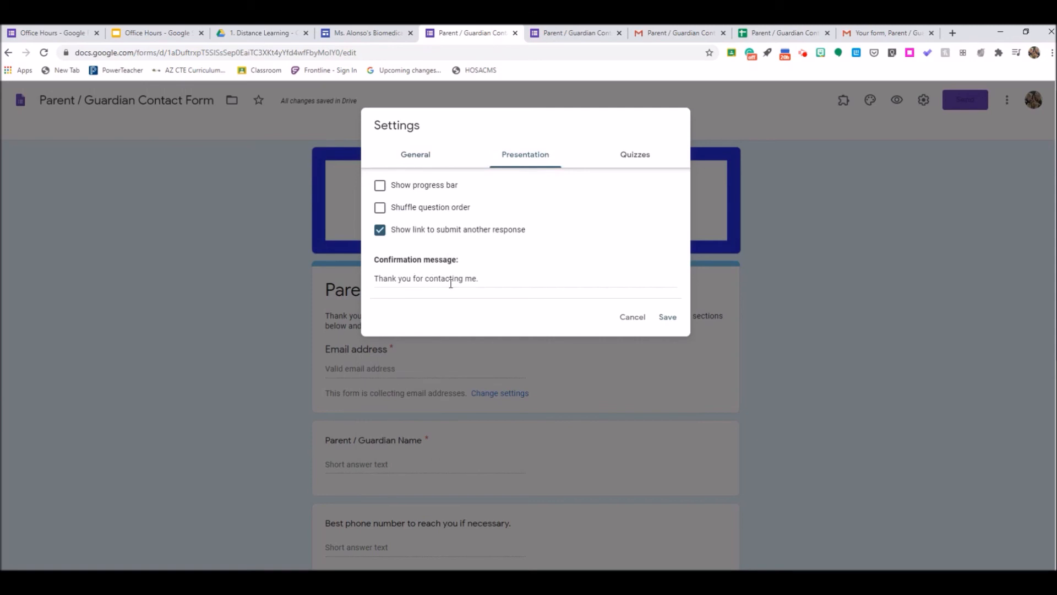
pyautogui.click(663, 322)
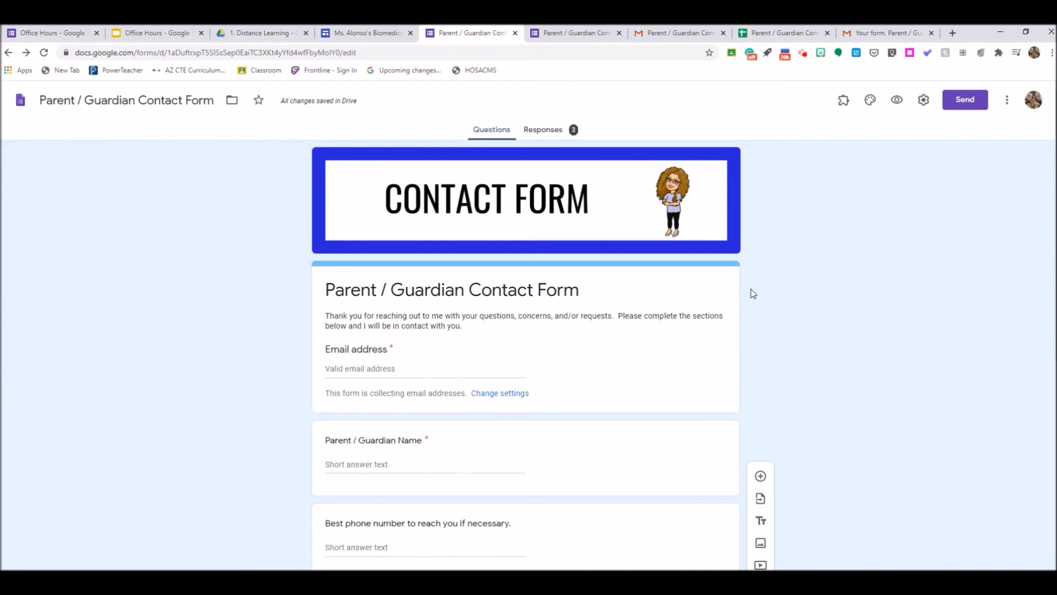
# Step: Check that new-response email notifications are on, then go to the notification email in Gmail
pyautogui.click(545, 132)
pyautogui.click(721, 168)
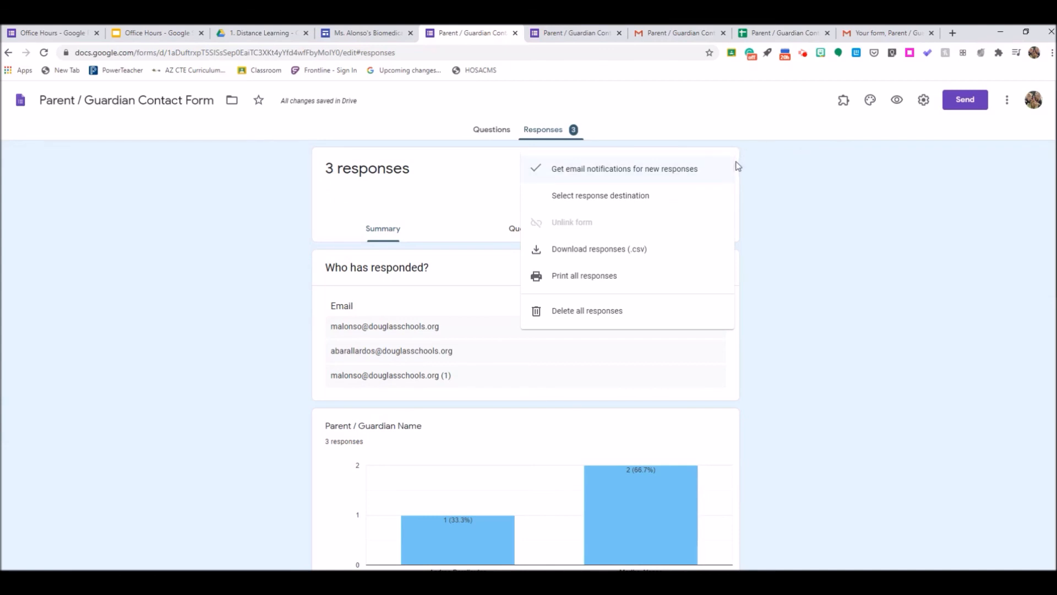
pyautogui.click(881, 31)
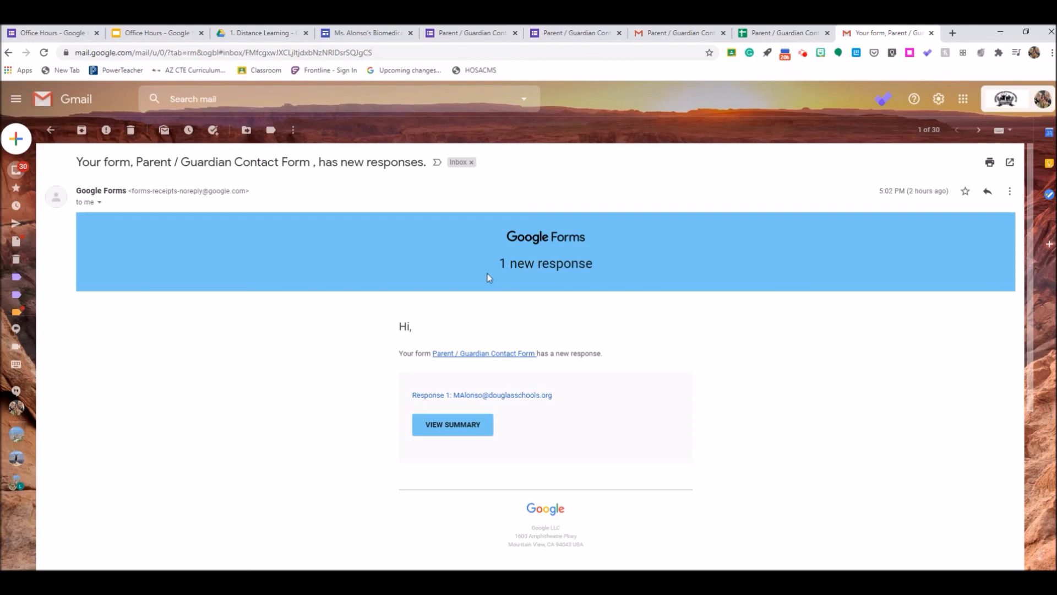
# Step: Go back to the Parent / Guardian Contact Form editor, which shows 3 responses
pyautogui.click(473, 33)
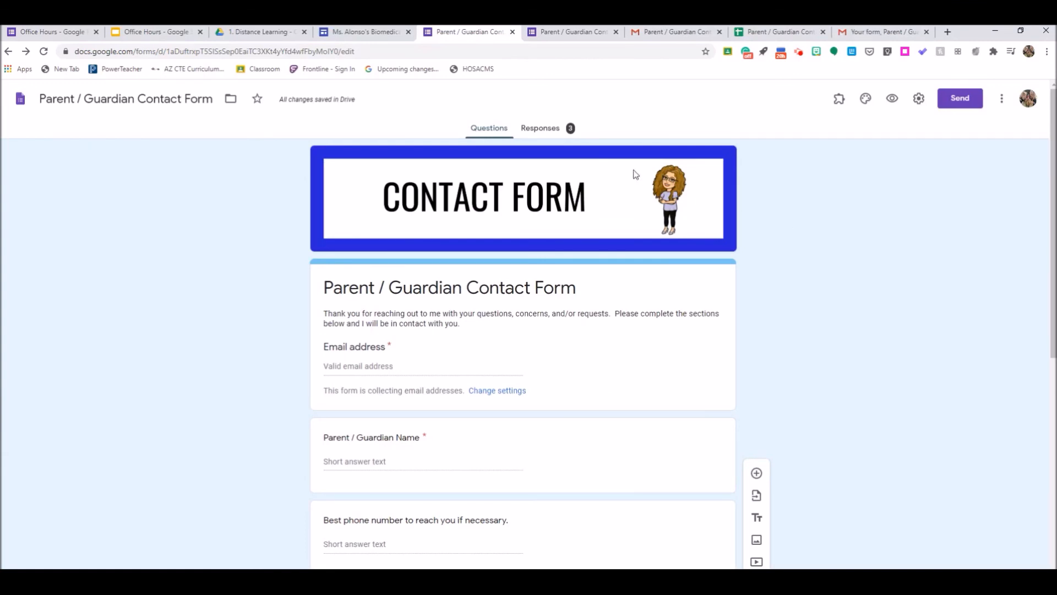
# Step: Open the linked response spreadsheet from the form's Responses, listing all 3 submissions
pyautogui.click(543, 130)
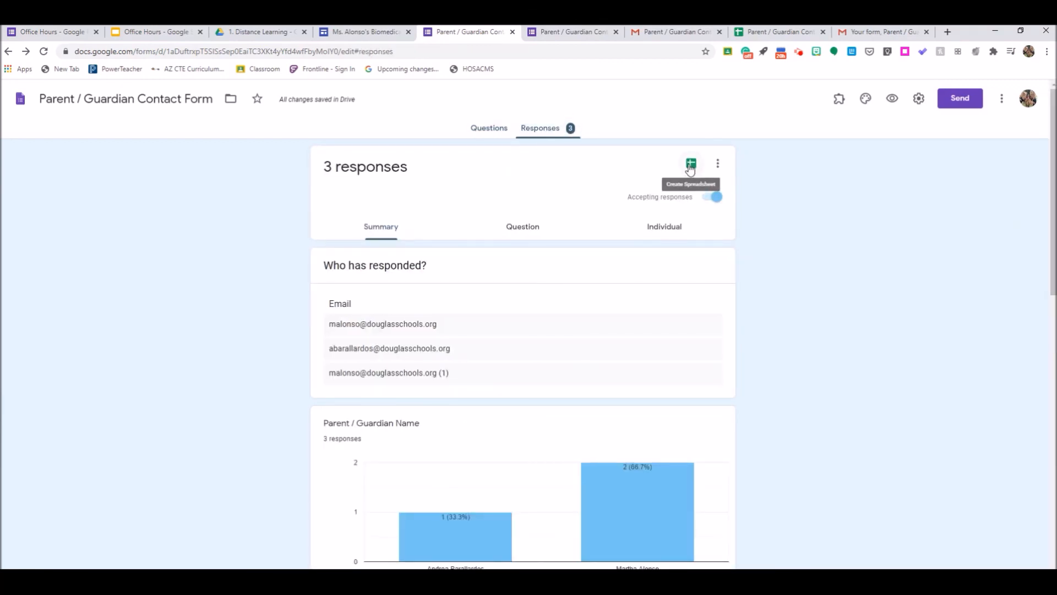
pyautogui.click(784, 34)
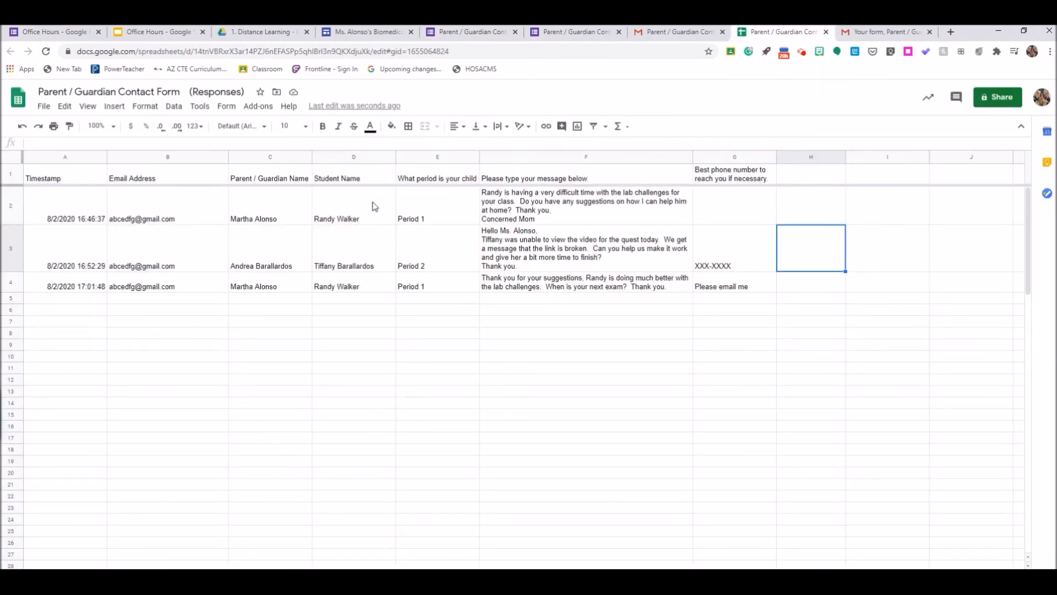
# Step: Sort the response sheet by the Student Name column, A to Z
pyautogui.moveTo(391, 163)
pyautogui.click(389, 160)
pyautogui.click(433, 418)
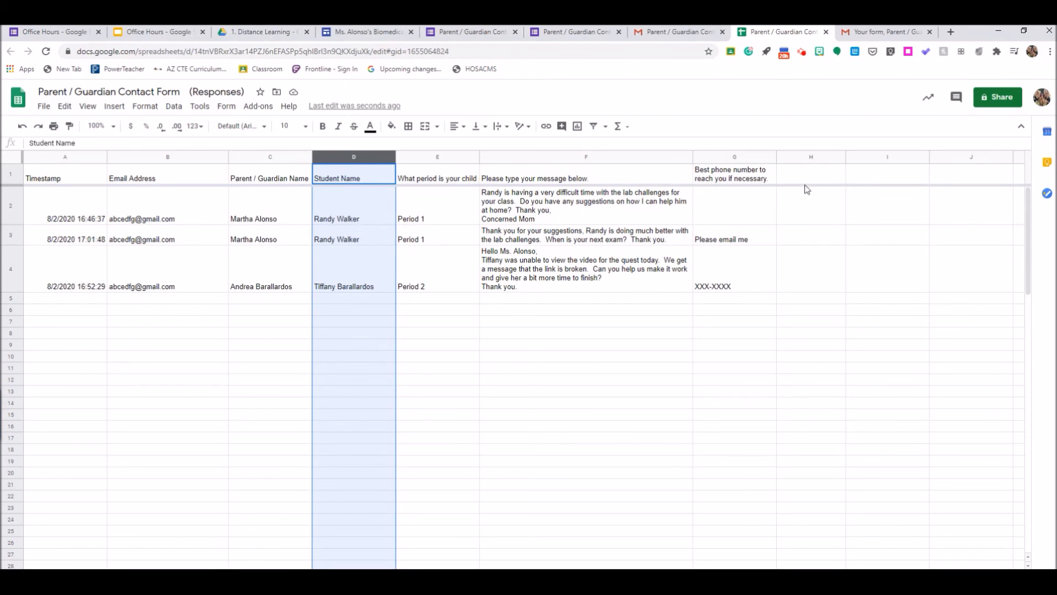
# Step: Widen column H and give it the heading 'Teachers Notes' in H1
pyautogui.moveTo(845, 157); pyautogui.dragTo(932, 161)
pyautogui.click(829, 182)
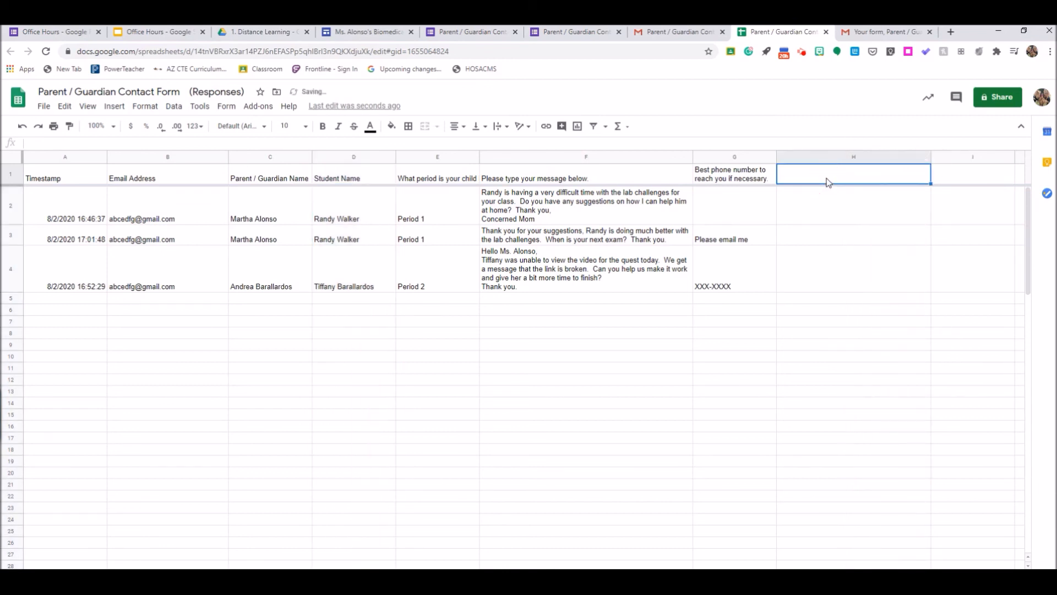
pyautogui.write('Teache')
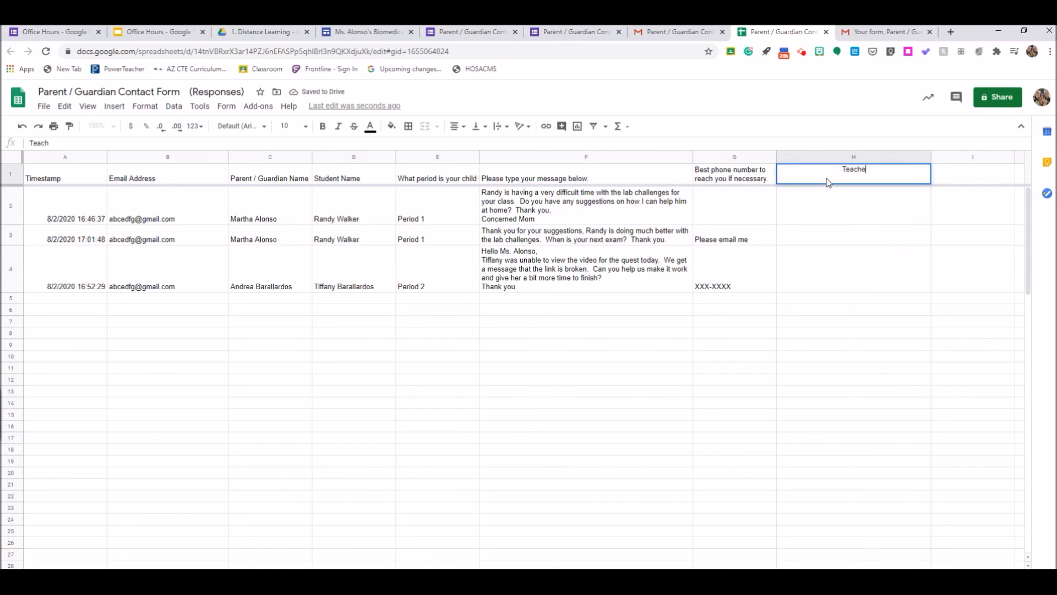
pyautogui.write('rs Notes')
pyautogui.click(809, 215)
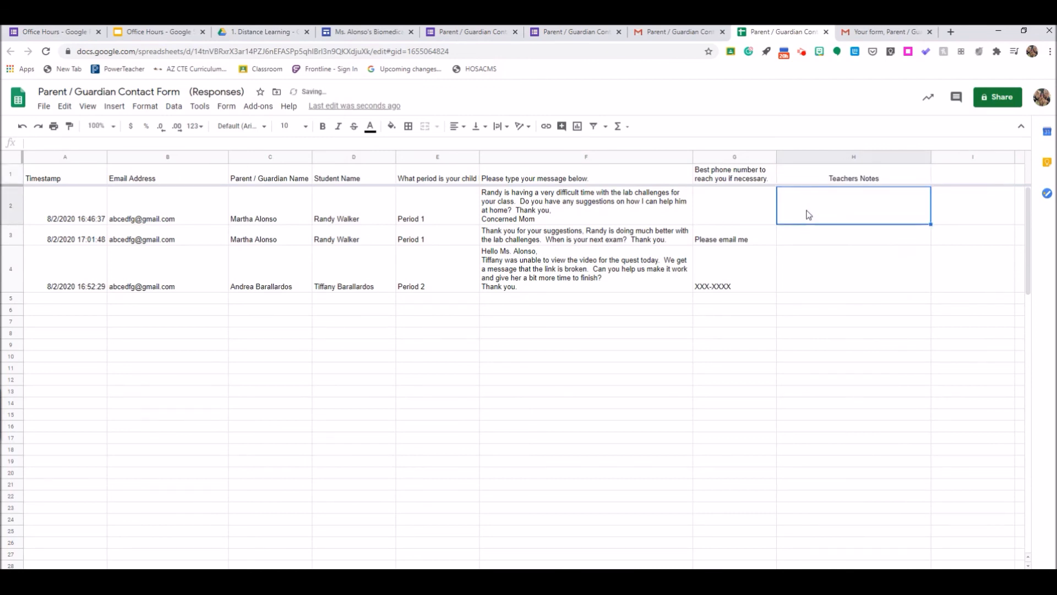